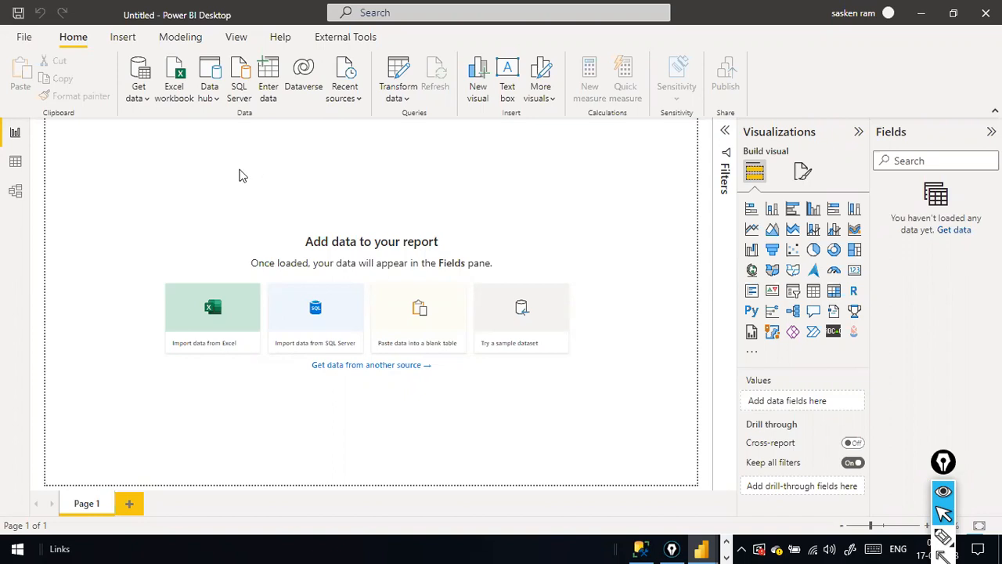
# Open the full Get Data connector list, then switch away from Power BI with Alt+Tab.
pyautogui.click(145, 97)
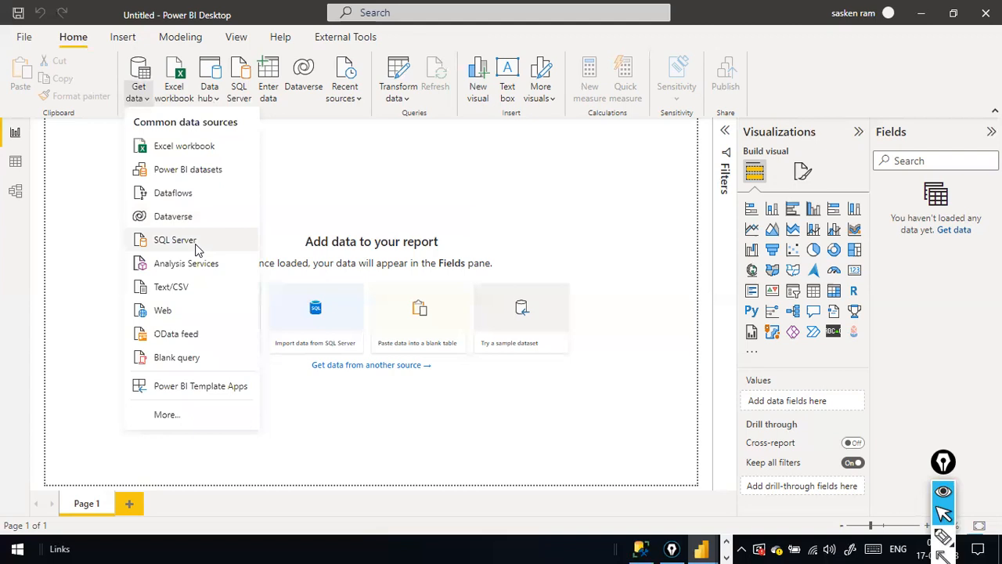
pyautogui.click(166, 417)
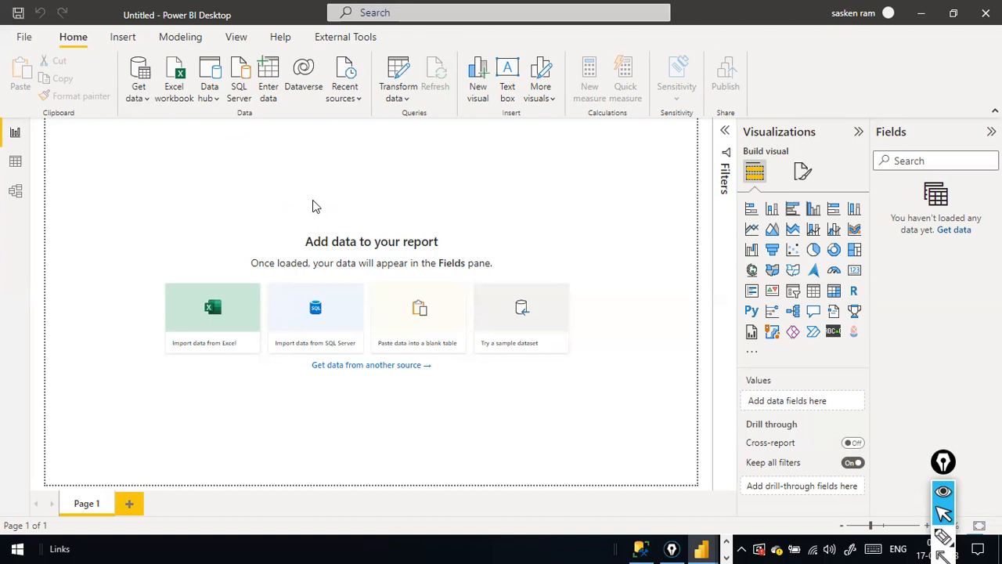
pyautogui.hotkey('alt', 'Tab')
pyautogui.hotkey('alt', 'Tab')
pyautogui.hotkey('alt', 'Tab')
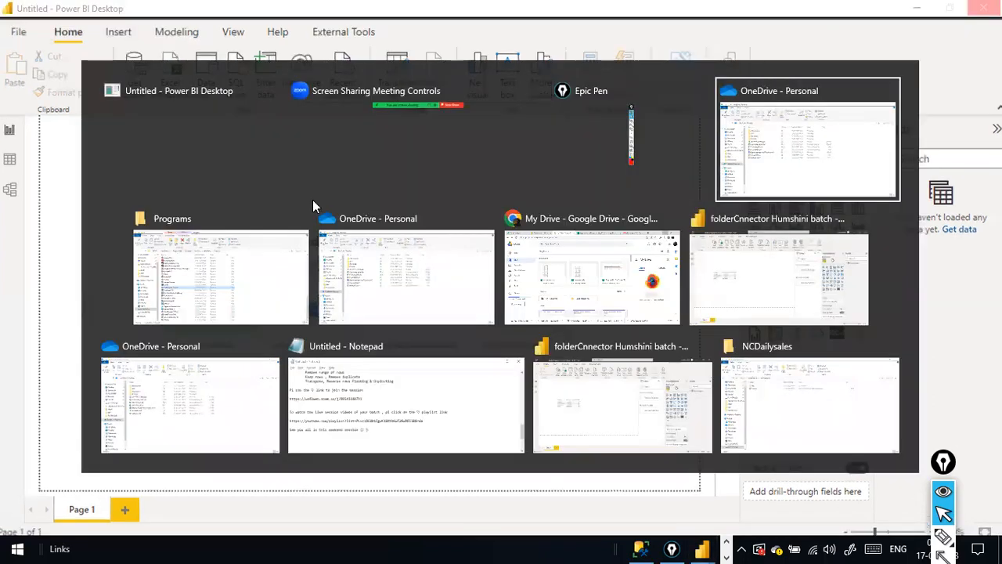
# Go to D:\NCDailysales, look inside the Apr subfolder, then open June.xls.
pyautogui.scroll(-2, 129, 451)
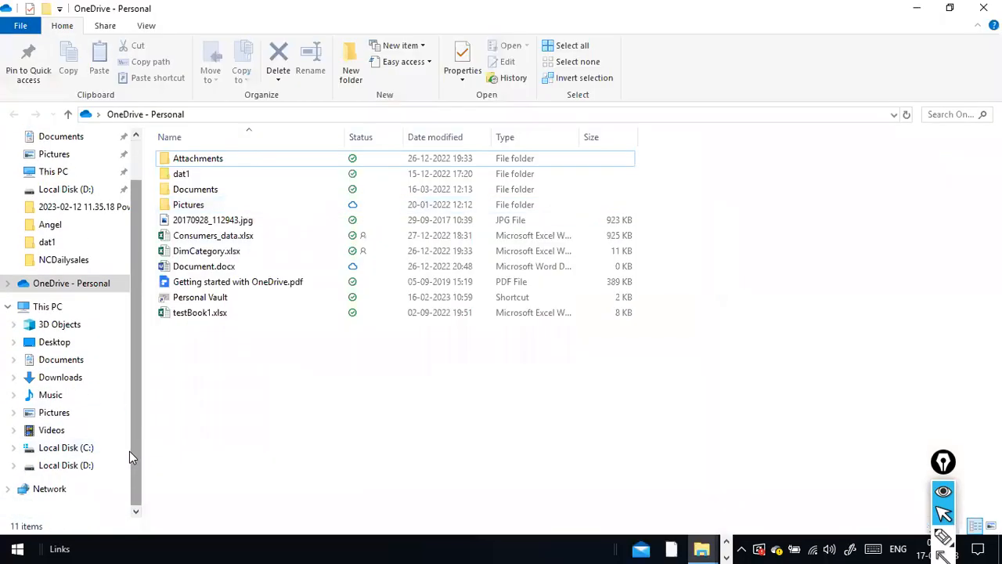
pyautogui.click(54, 467)
pyautogui.click(162, 391)
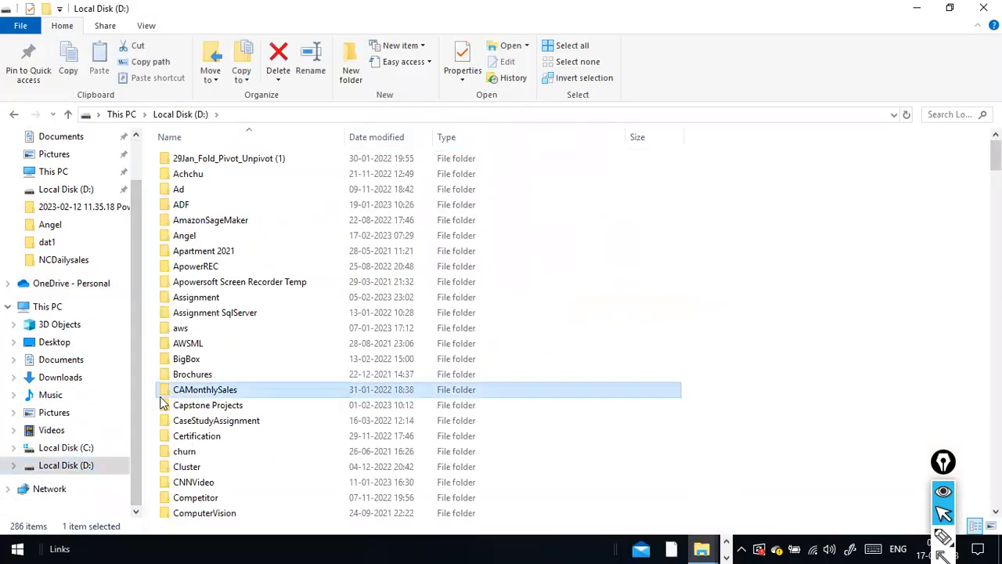
pyautogui.press('n')
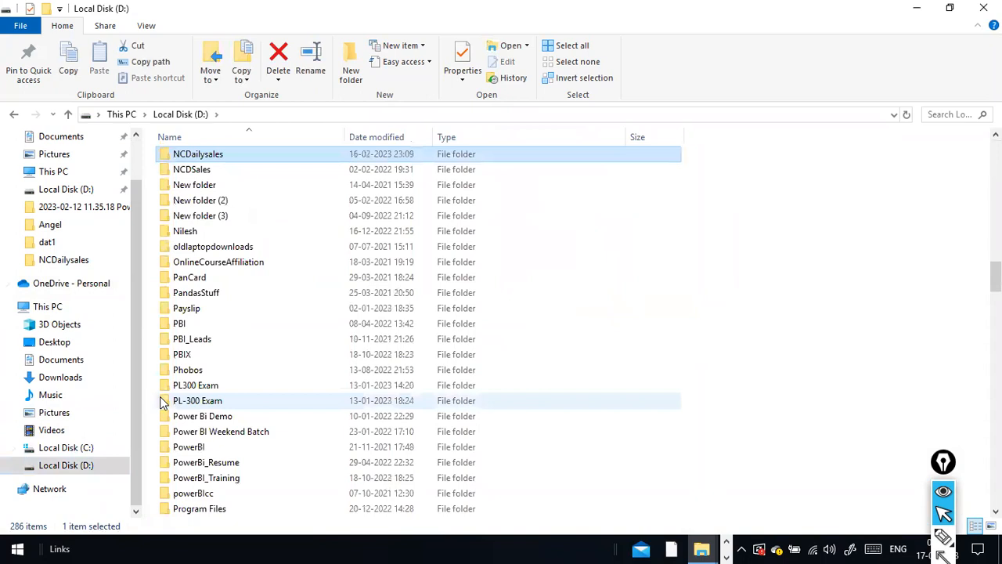
pyautogui.press('Return')
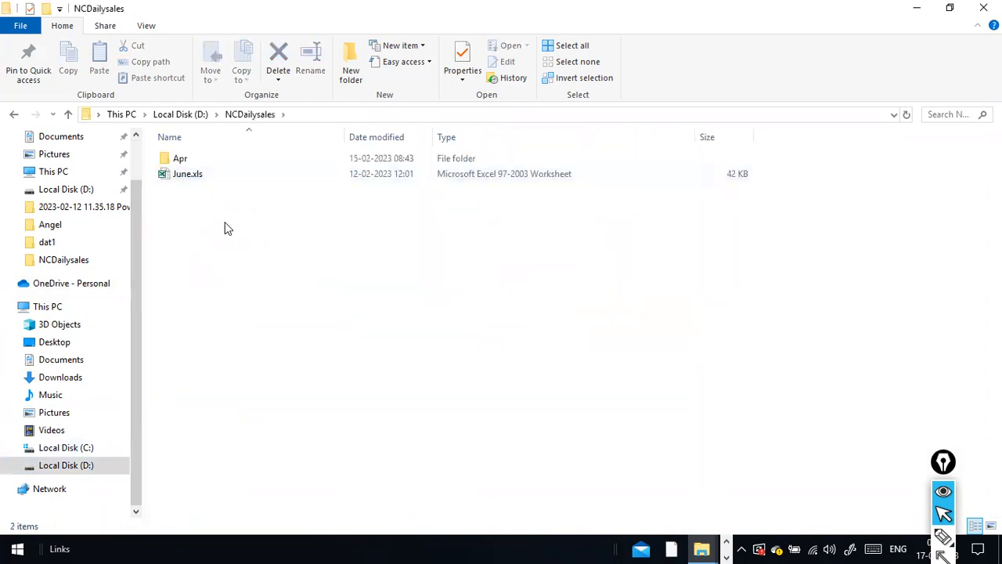
pyautogui.doubleClick(189, 160)
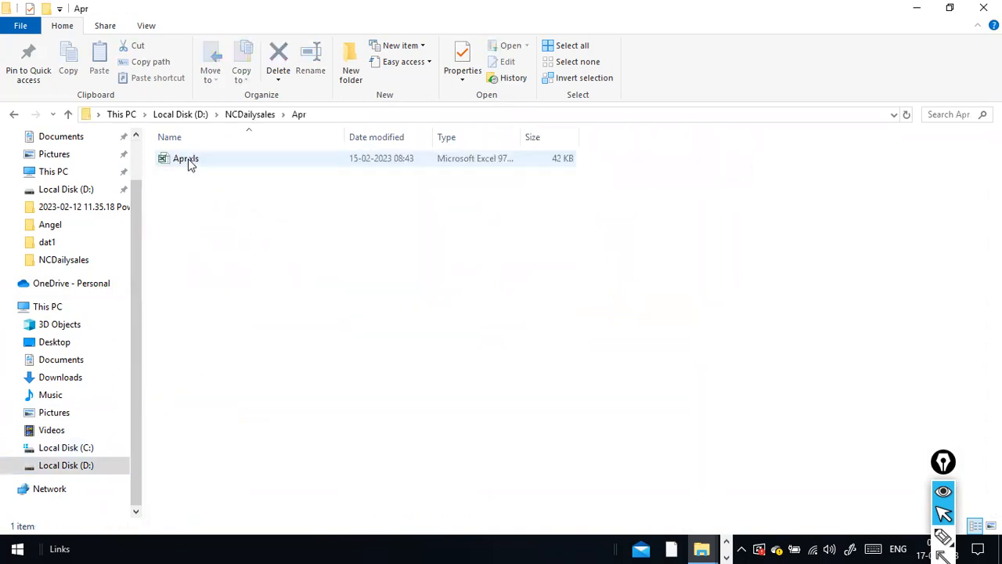
pyautogui.click(250, 115)
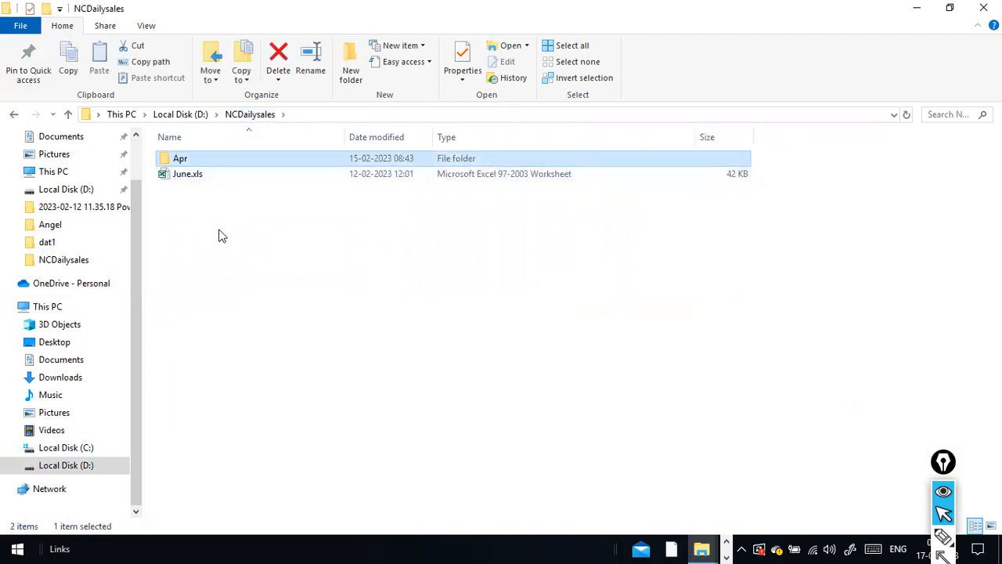
pyautogui.doubleClick(197, 179)
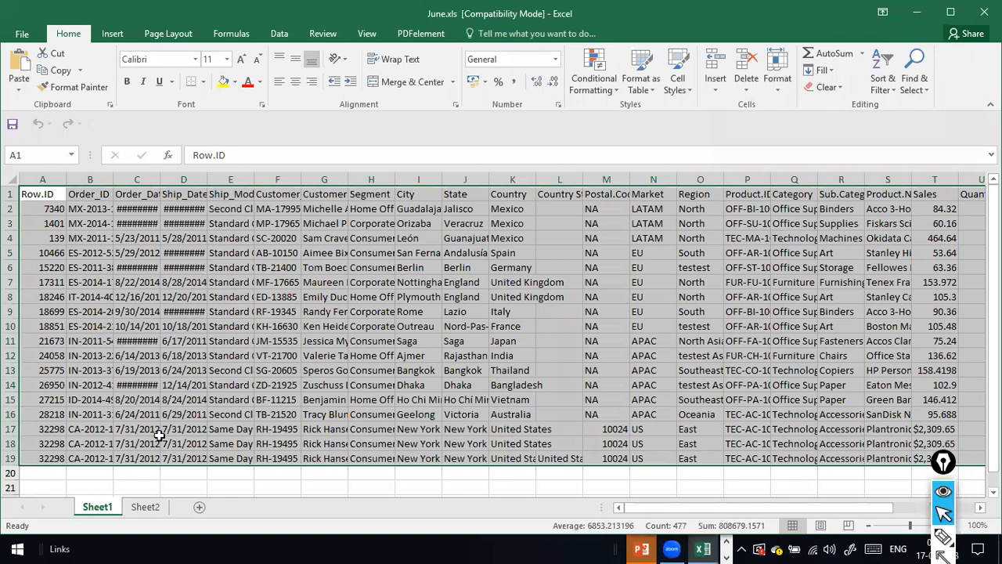
# Draw annotation marks on screen, including an arrow pointing at the Sheet2 tab.
pyautogui.hotkey('ctrl', 'shift', 'p')
pyautogui.moveTo(106, 474); pyautogui.dragTo(106, 494)
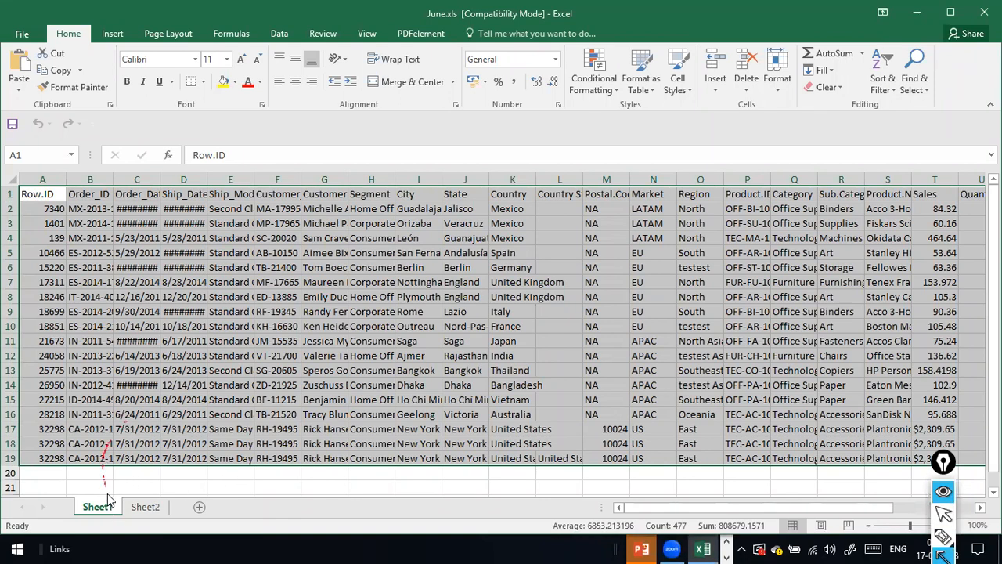
pyautogui.moveTo(174, 444); pyautogui.dragTo(149, 498)
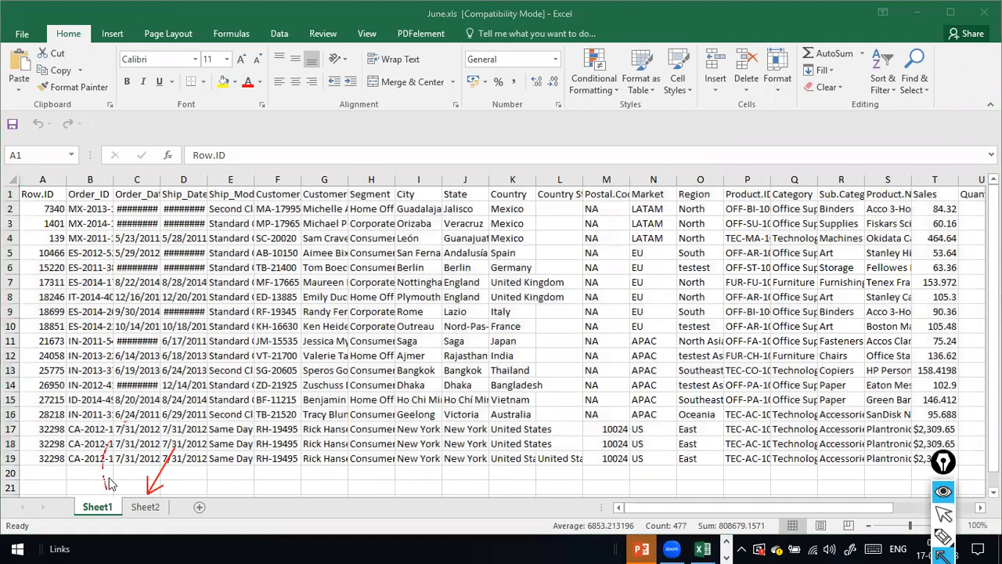
pyautogui.press('Escape')
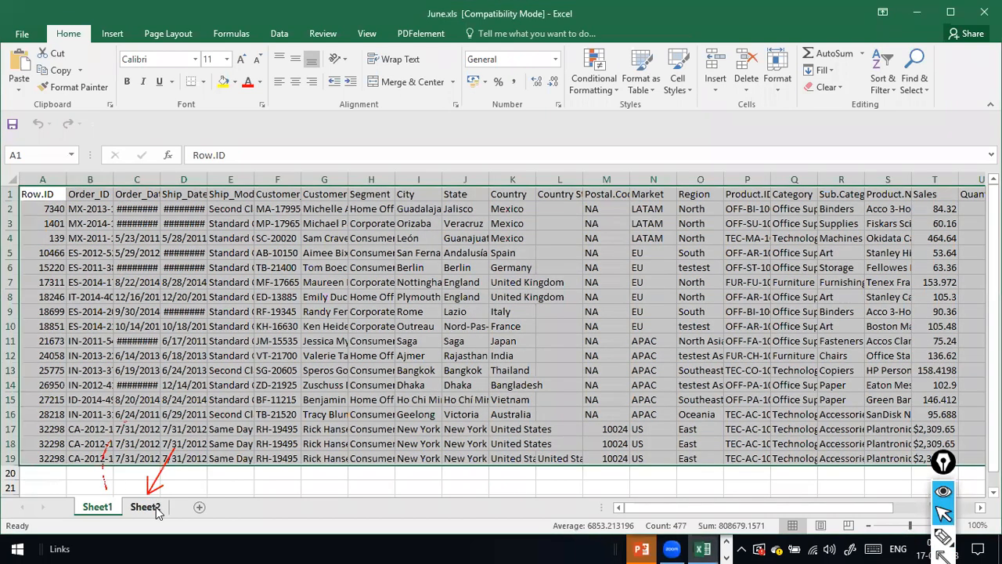
# Compare Sheet1 and Sheet2 through data rows A2 to A19, ending on Sheet2.
pyautogui.click(156, 507)
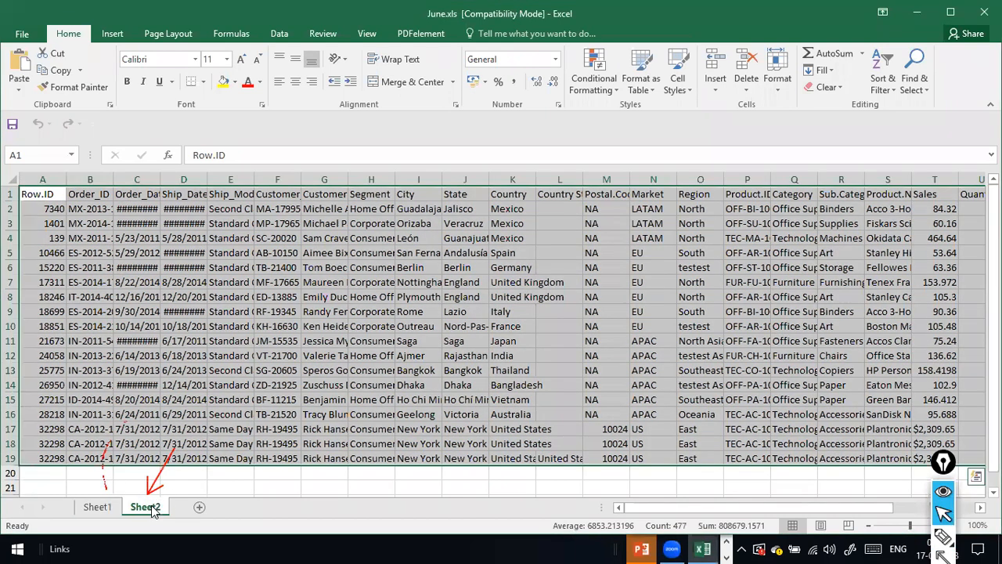
pyautogui.click(86, 510)
pyautogui.click(129, 511)
pyautogui.click(95, 509)
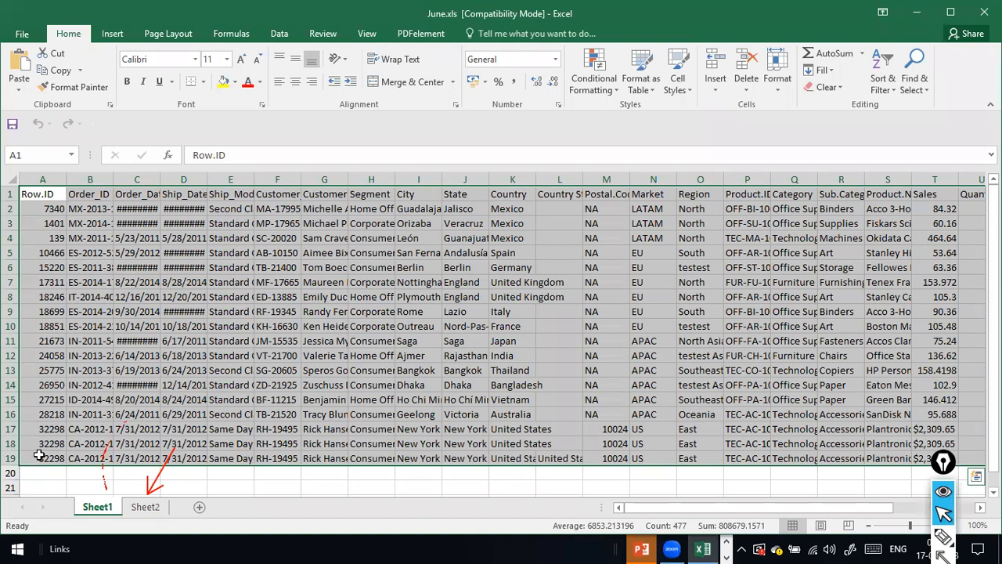
pyautogui.click(154, 509)
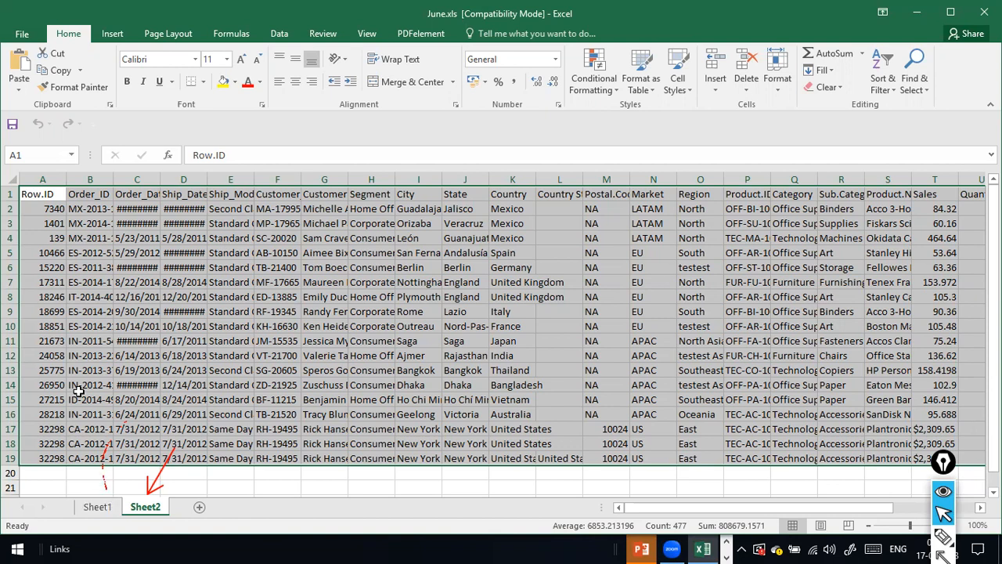
pyautogui.click(98, 507)
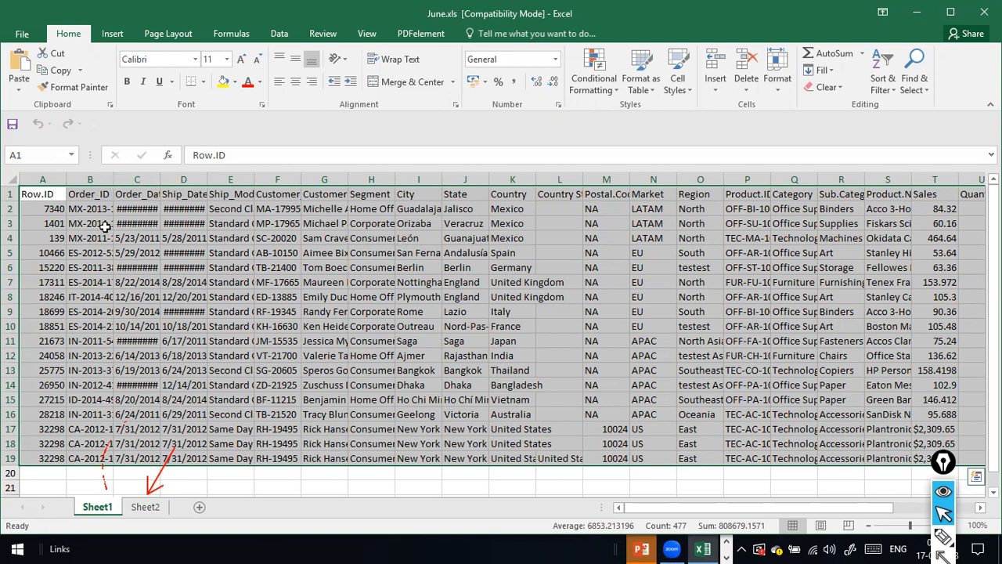
pyautogui.click(32, 211)
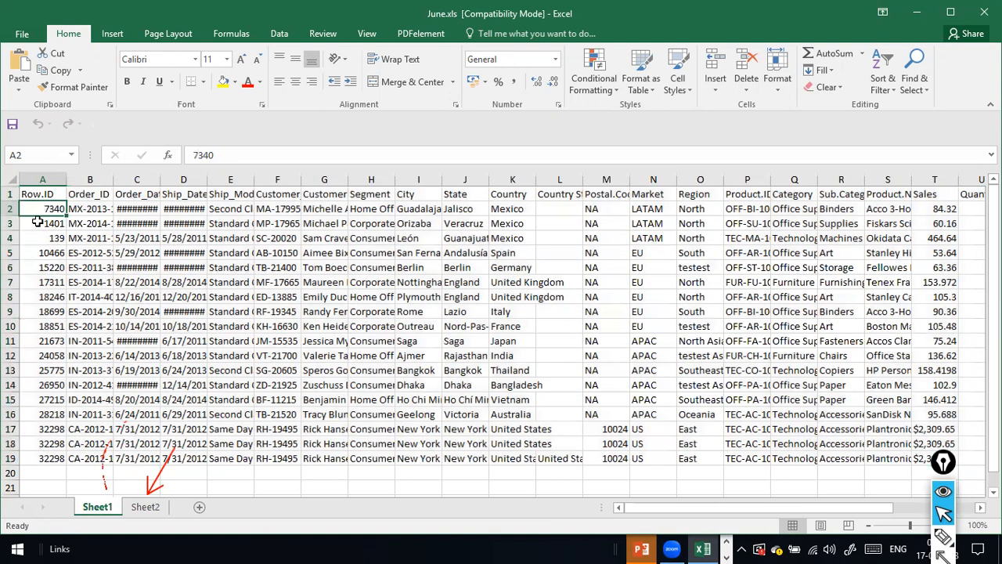
pyautogui.click(53, 459)
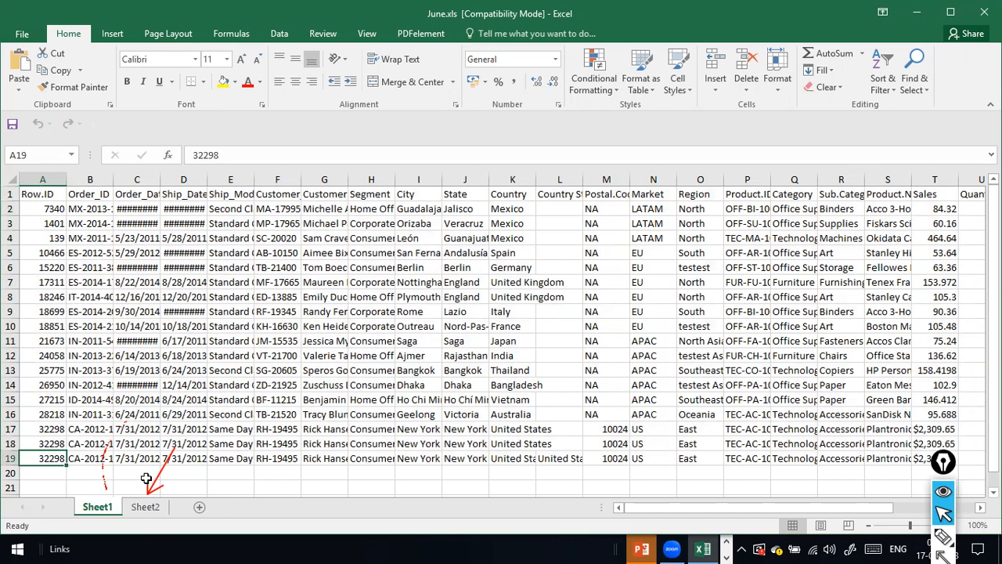
pyautogui.click(147, 507)
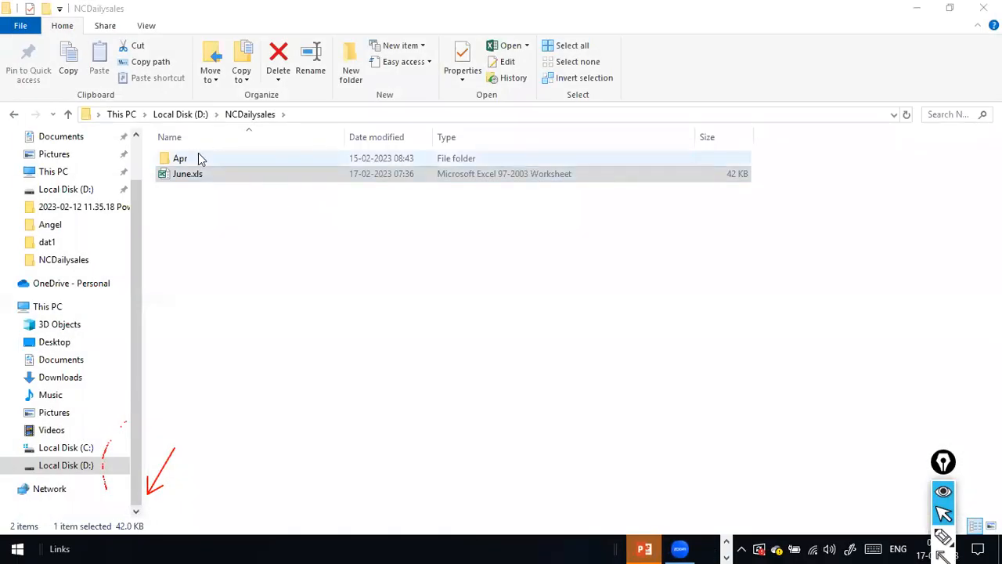
pyautogui.click(198, 157)
# Open Apr.xls from the Apr folder and compare its Sheet1 and Sheet2.
pyautogui.doubleClick(198, 158)
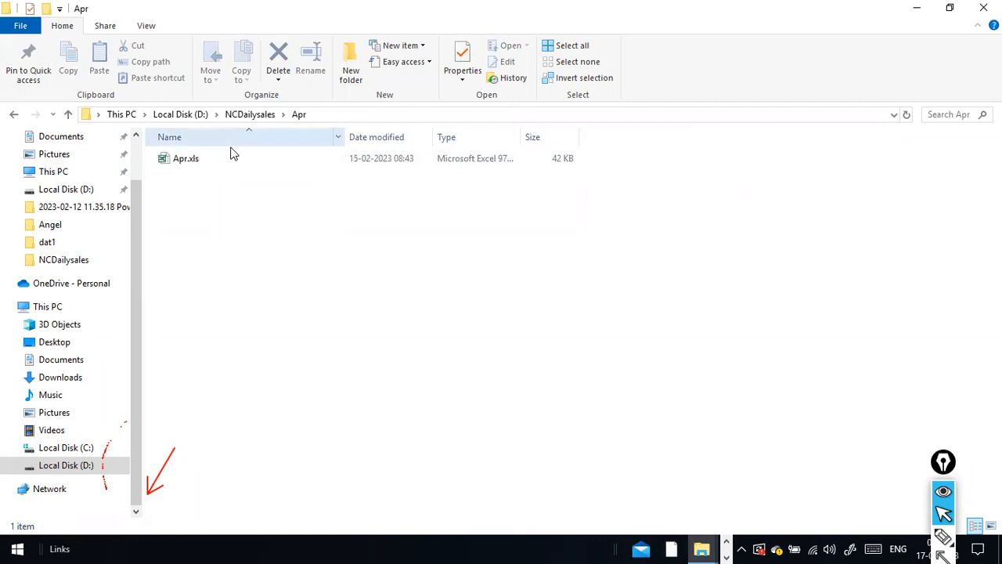
pyautogui.click(202, 165)
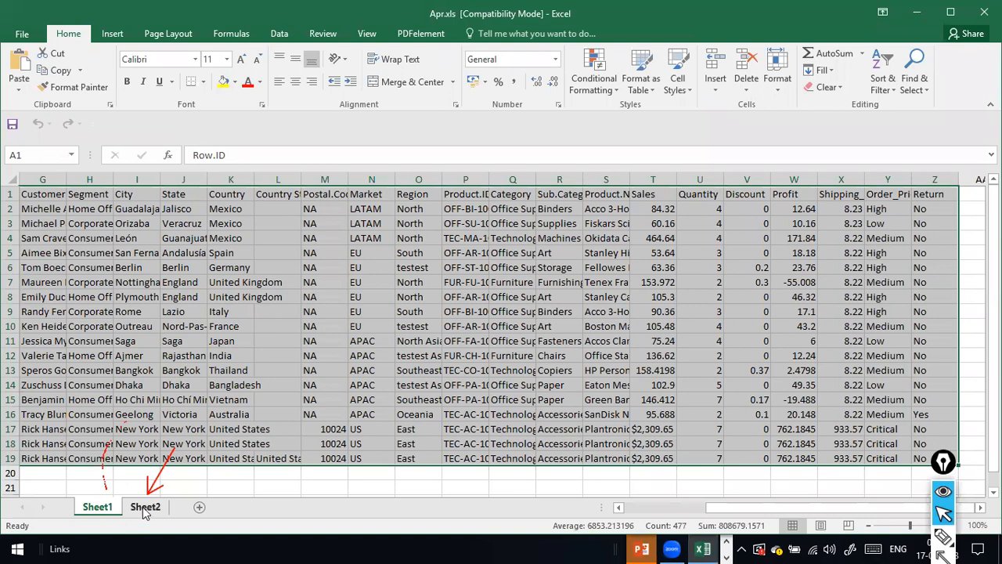
pyautogui.click(141, 509)
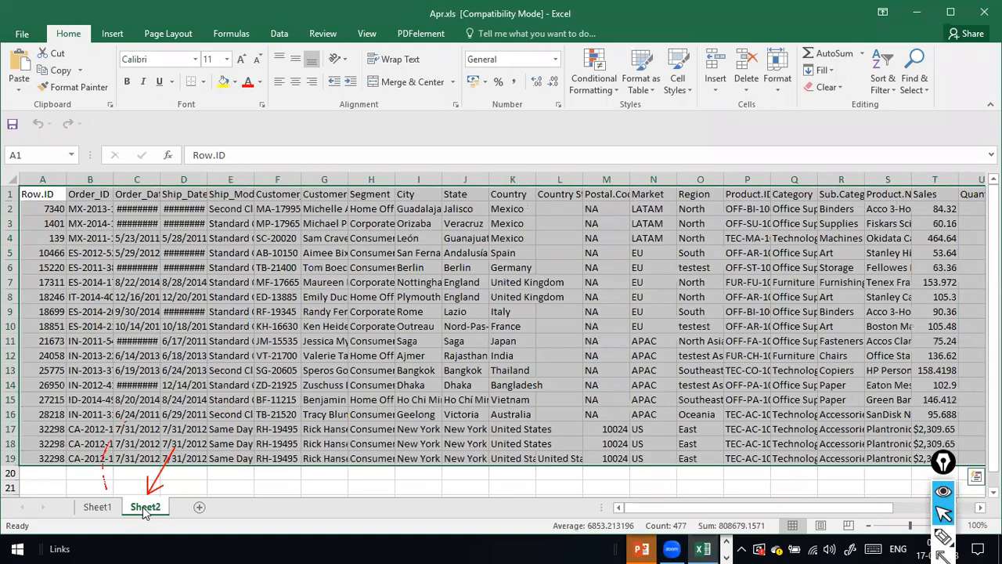
pyautogui.click(97, 507)
pyautogui.click(139, 509)
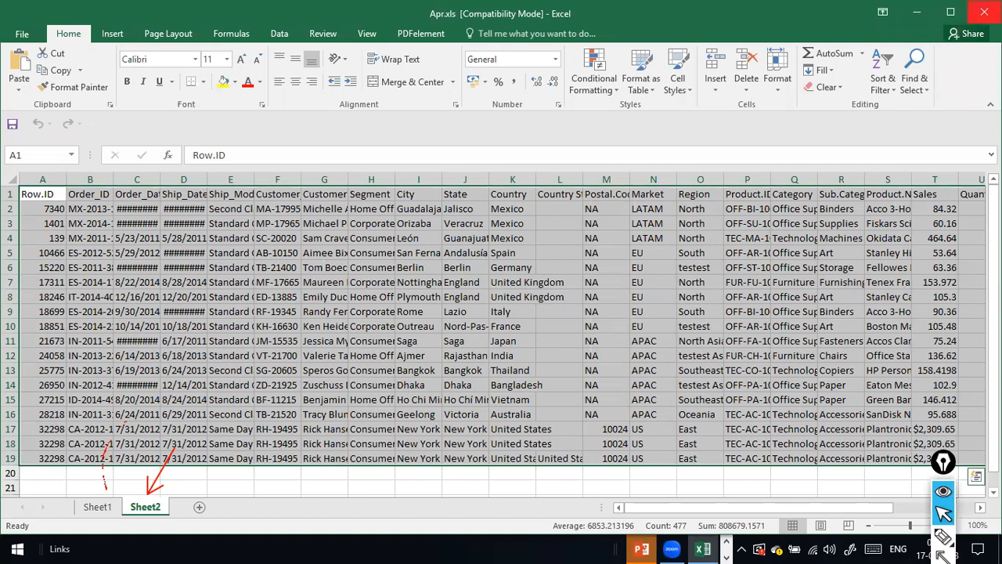
pyautogui.click(97, 508)
pyautogui.click(157, 513)
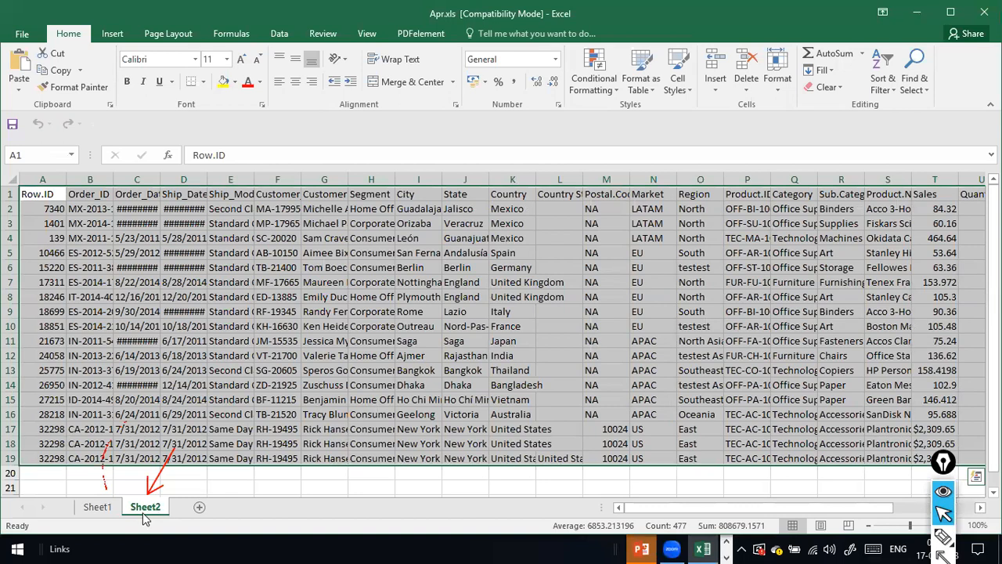
pyautogui.click(99, 511)
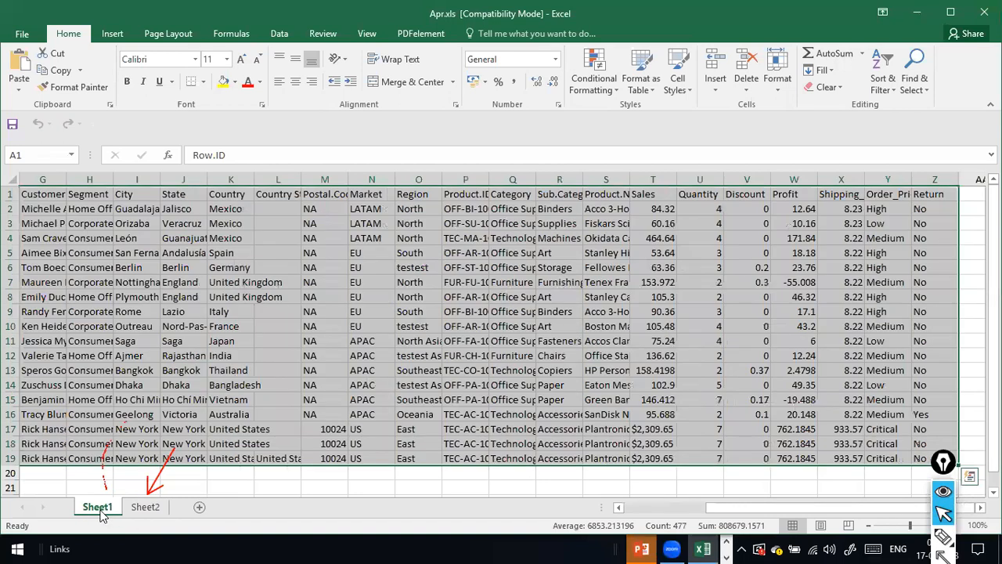
# Close Apr.xls and go back to NCDailysales, reopening the Apr folder.
pyautogui.click(976, 16)
pyautogui.click(264, 116)
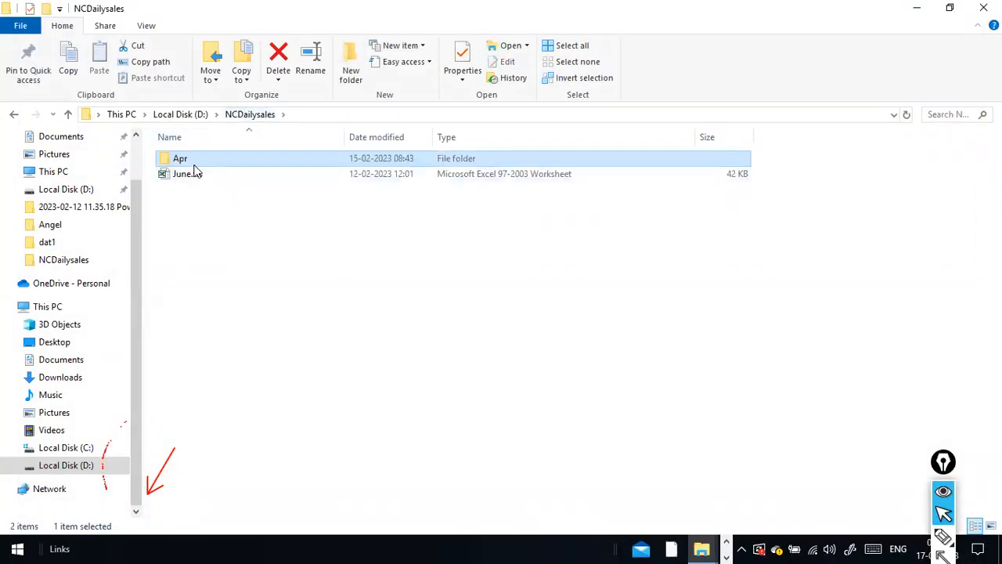
pyautogui.doubleClick(194, 162)
# Return to the NCDailysales folder via the address-bar breadcrumb.
pyautogui.click(250, 115)
# In Power BI, dismiss Get Data and clear a mistaken entry from the Folder path field.
pyautogui.hotkey('alt', 'Tab')
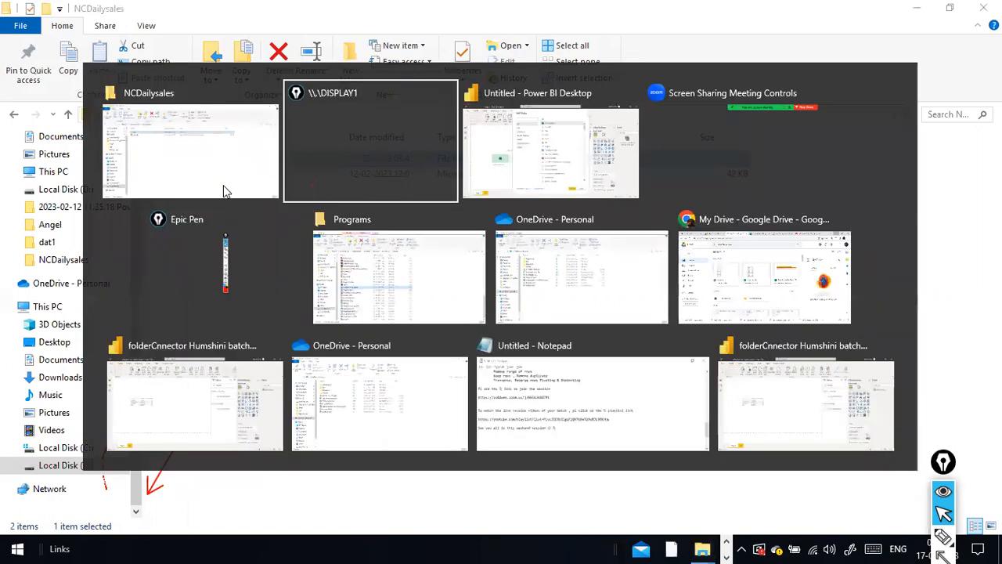
pyautogui.hotkey('alt', 'Tab')
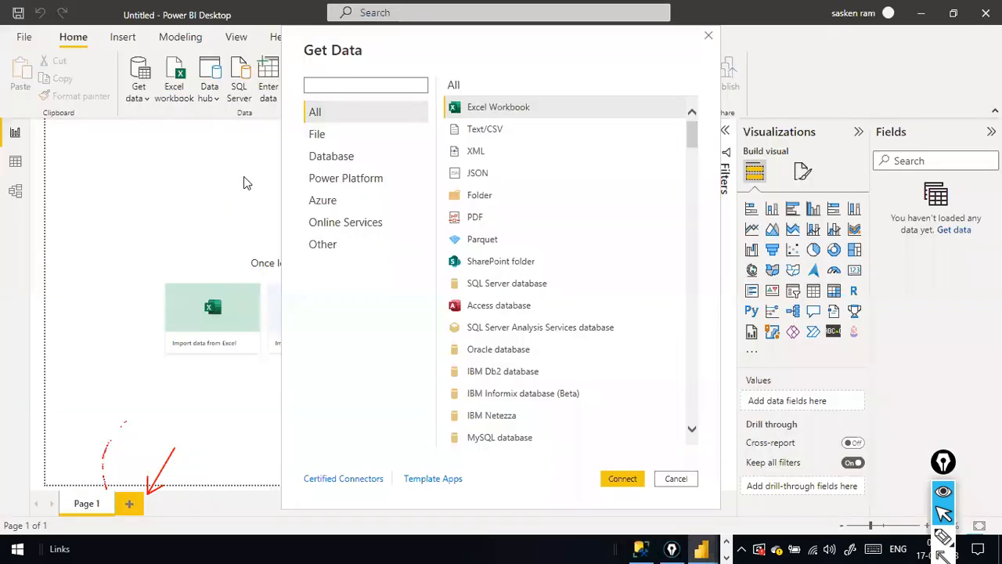
pyautogui.press('Escape')
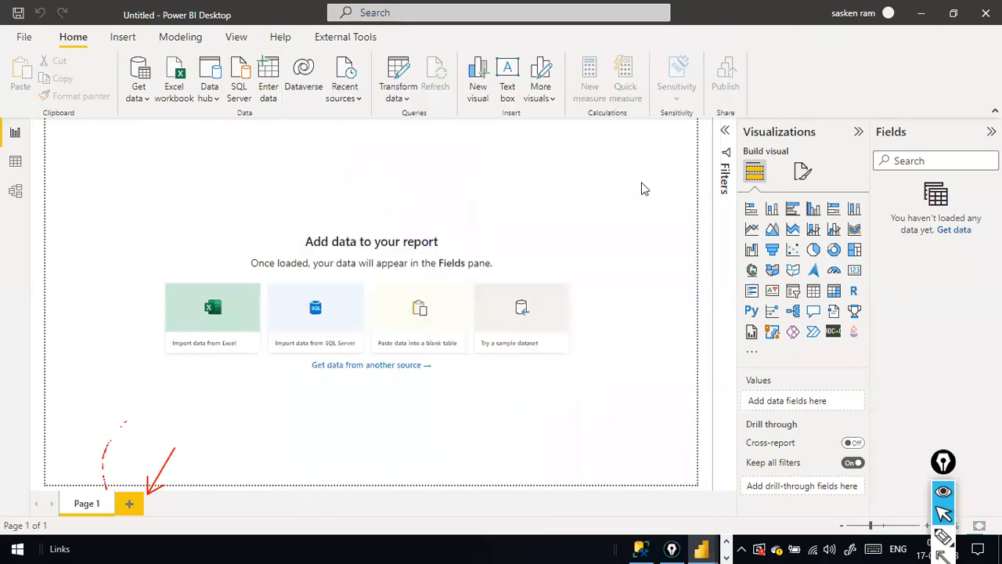
pyautogui.click(351, 258)
pyautogui.tripleClick(369, 260)
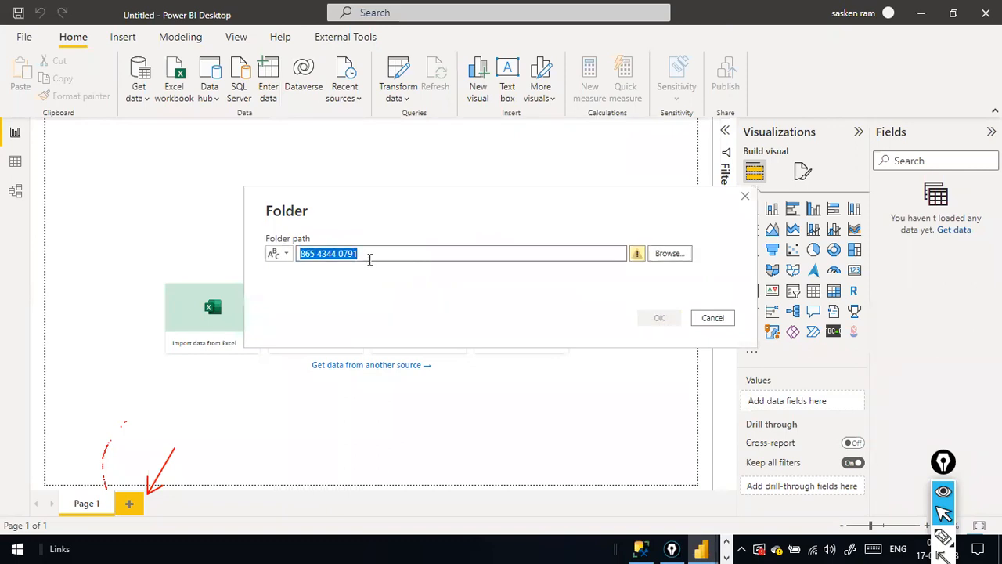
pyautogui.press('BackSpace')
pyautogui.hotkey('alt', 'Tab')
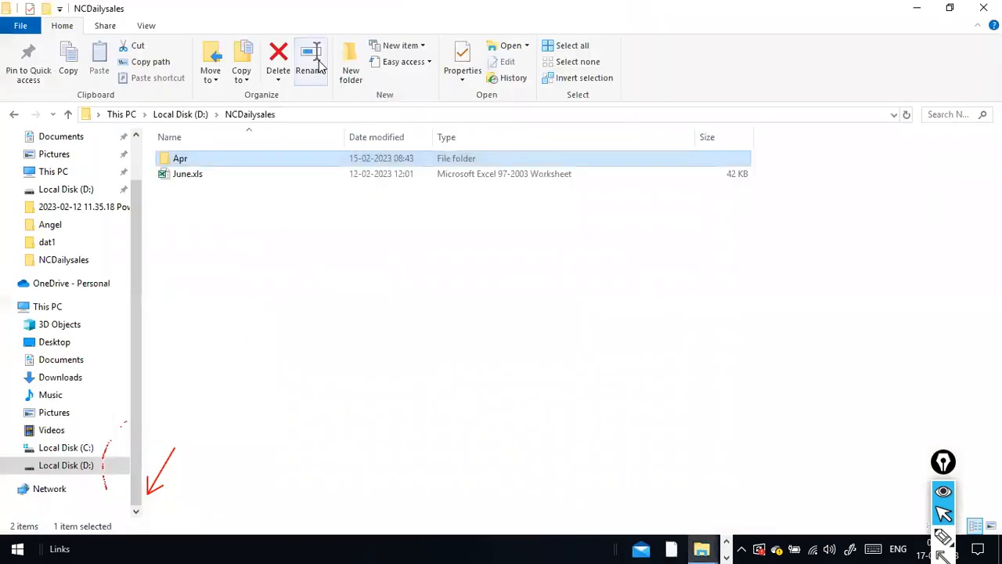
# Copy the D:\NCDailysales path from Explorer and paste it into Power BI's Folder path.
pyautogui.click(302, 114)
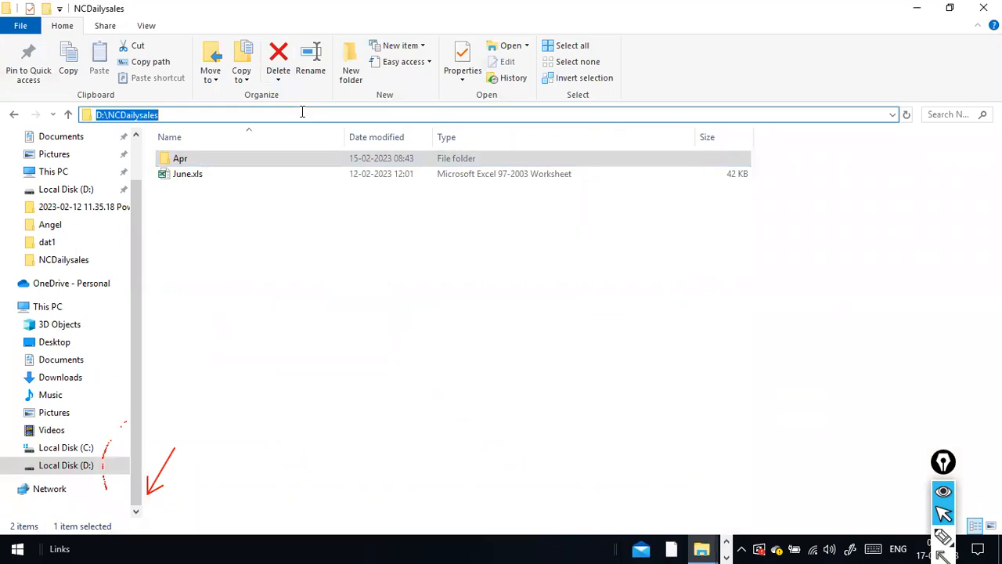
pyautogui.hotkey('ctrl', 'c')
pyautogui.hotkey('alt', 'Tab')
pyautogui.hotkey('ctrl', 'v')
# Check that the Apr subfolder holds Apr.xls, then return to Power BI's Folder dialog.
pyautogui.hotkey('alt', 'Tab')
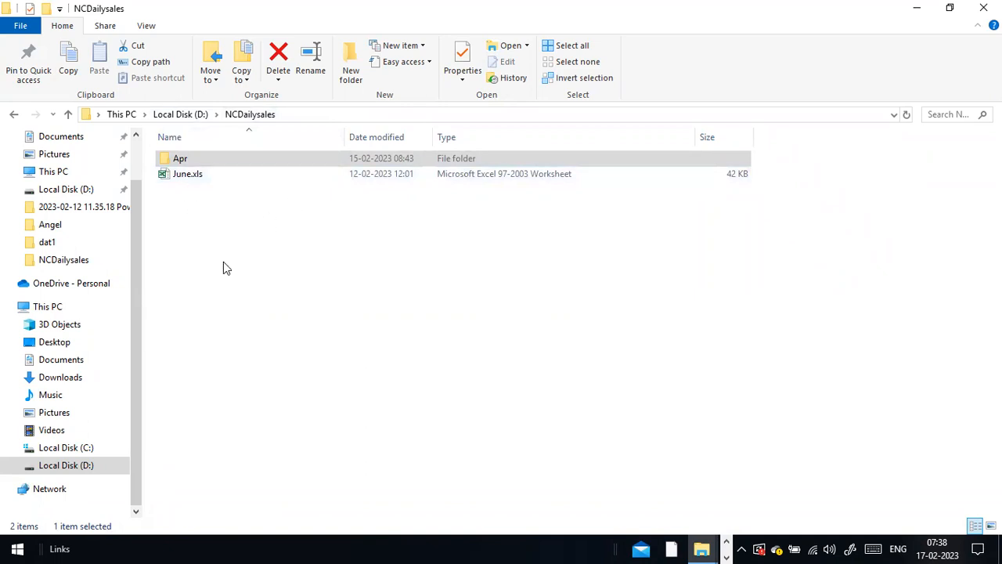
pyautogui.click(329, 115)
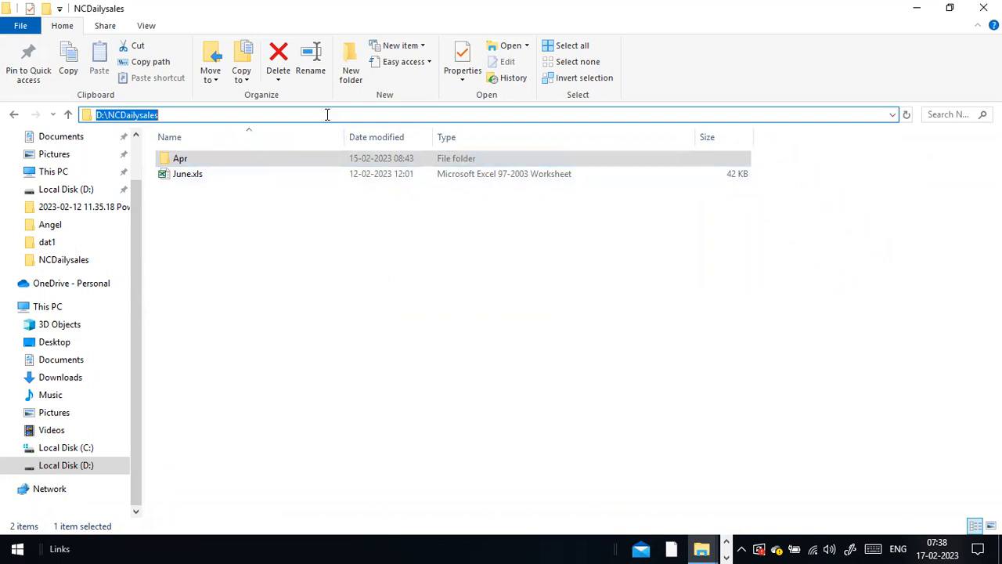
pyautogui.doubleClick(176, 163)
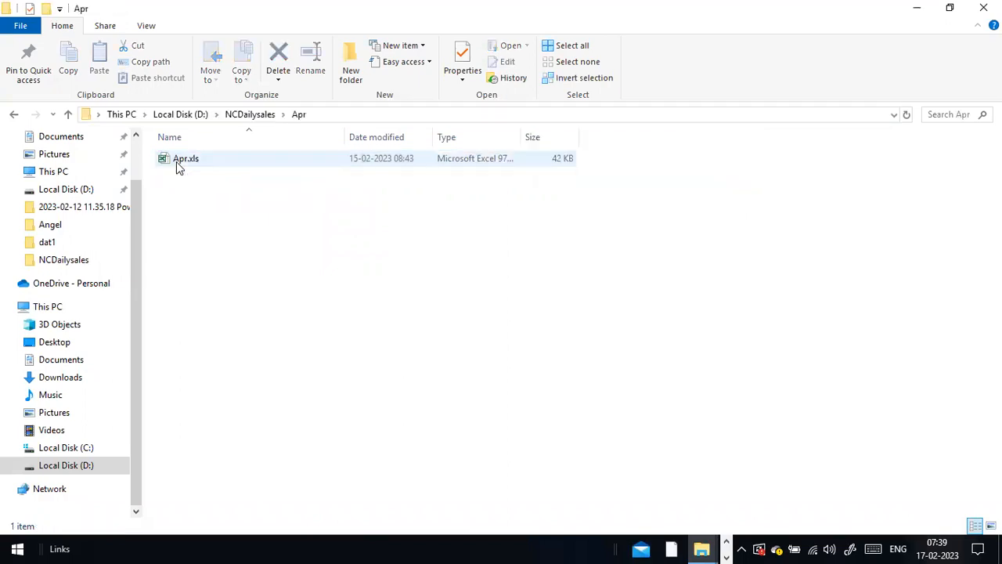
pyautogui.click(244, 117)
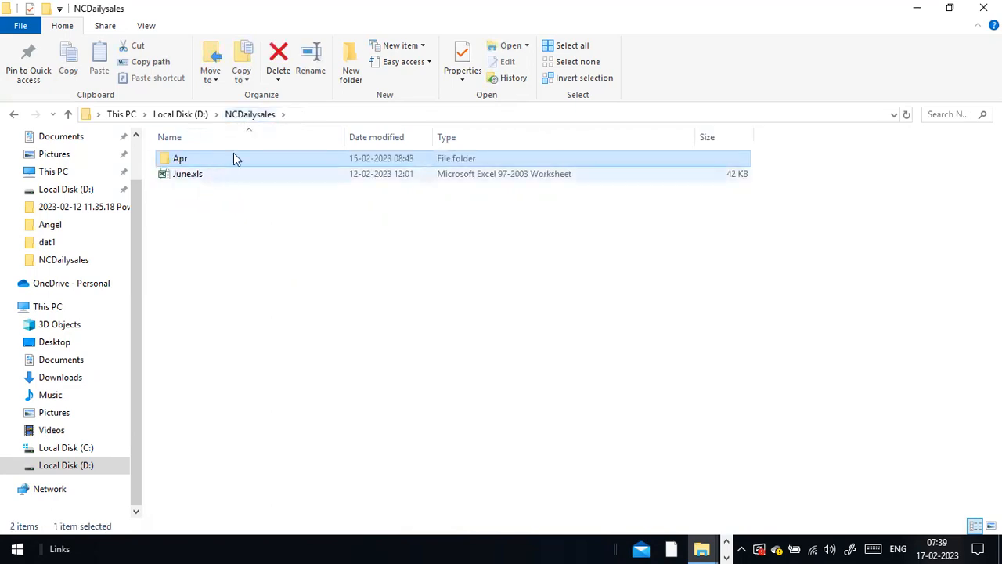
pyautogui.hotkey('alt', 'Tab')
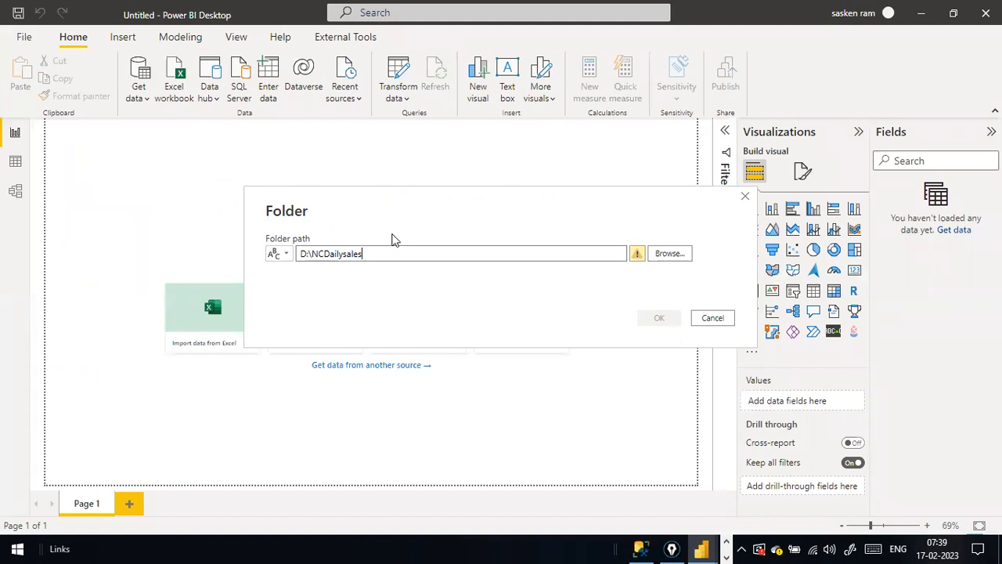
# Switch to File Explorer and back to Power BI's Folder dialog.
pyautogui.hotkey('alt', 'Tab')
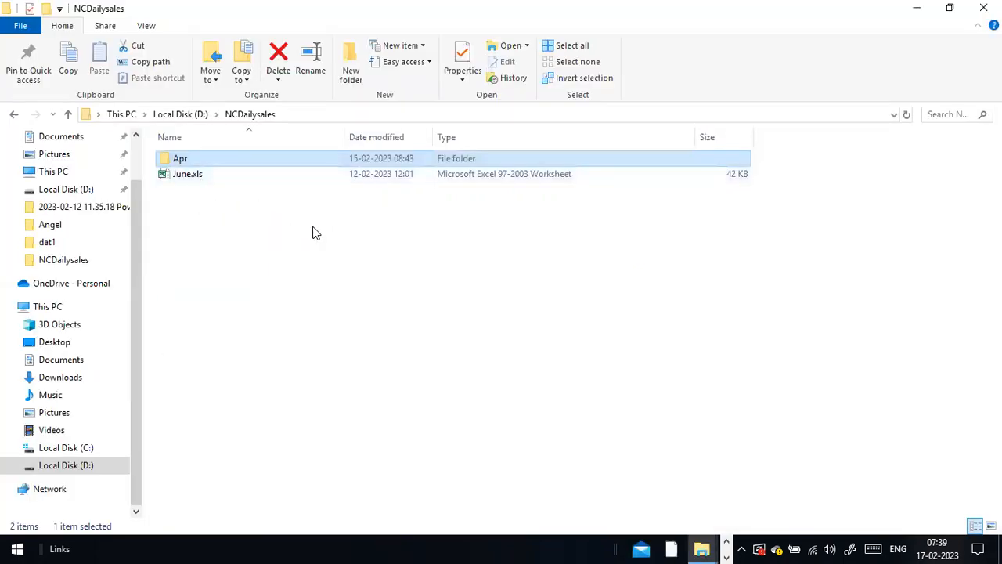
pyautogui.hotkey('alt', 'Tab')
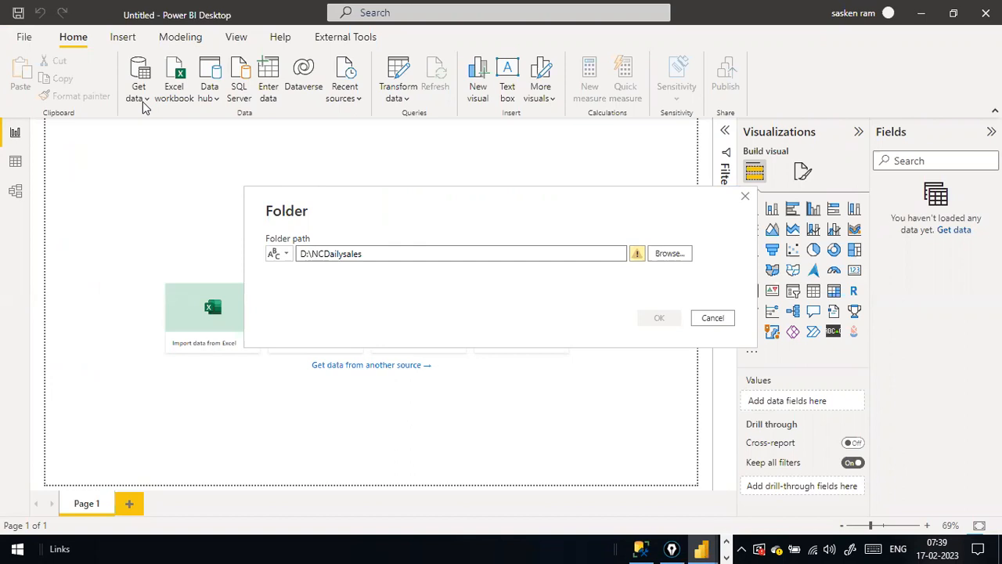
pyautogui.click(712, 318)
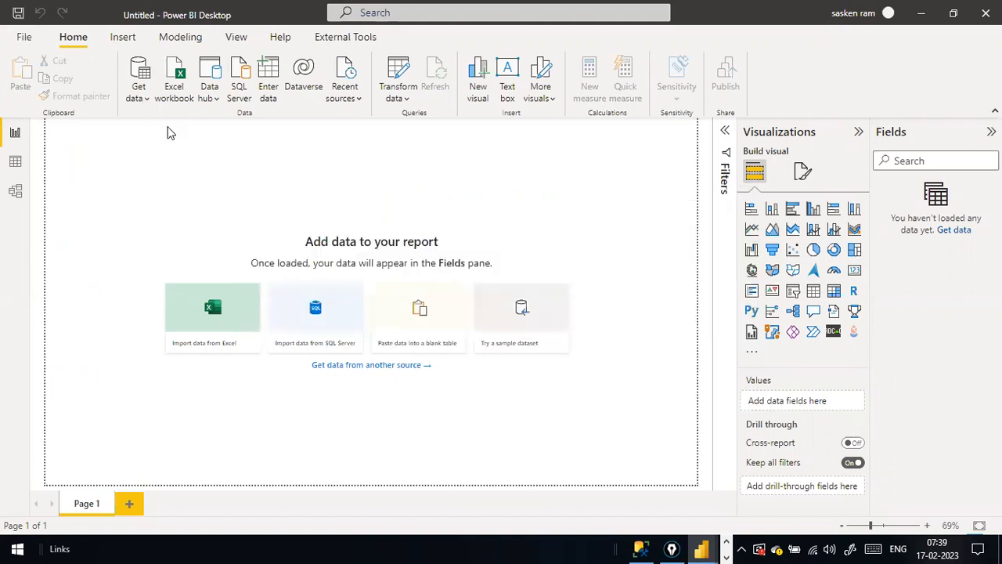
pyautogui.click(147, 102)
pyautogui.click(147, 102)
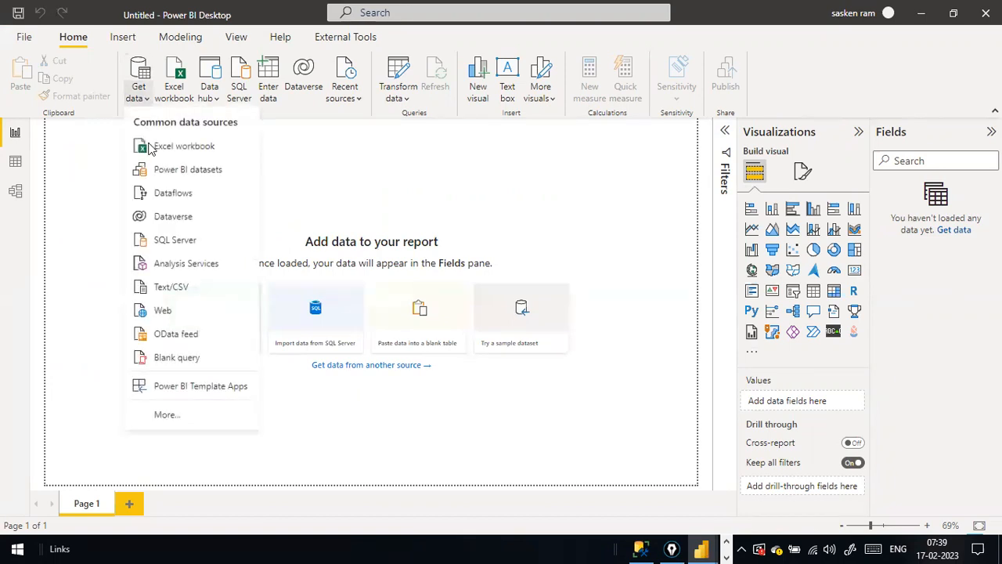
pyautogui.click(222, 146)
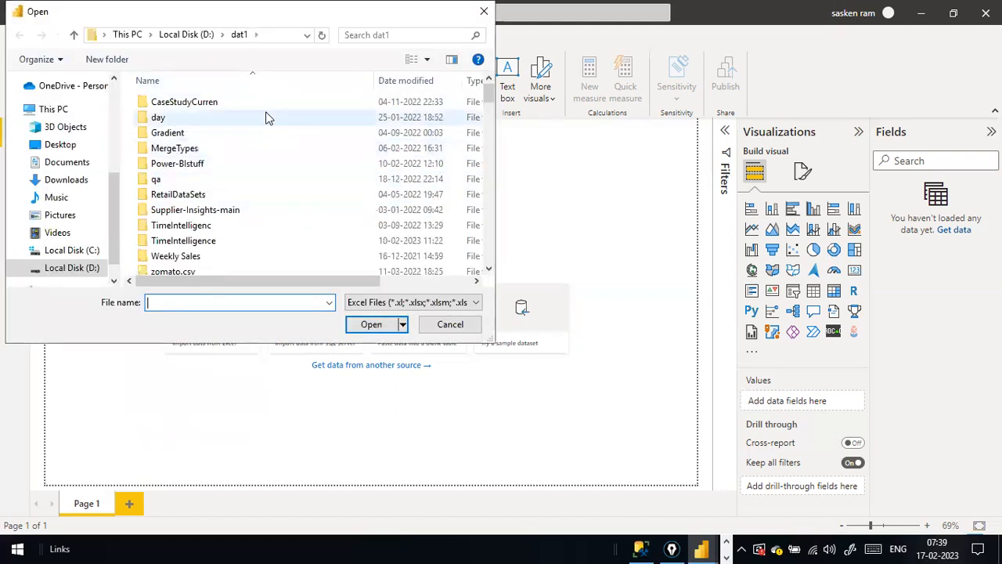
pyautogui.scroll(-6, 251, 160)
pyautogui.scroll(-2, 251, 160)
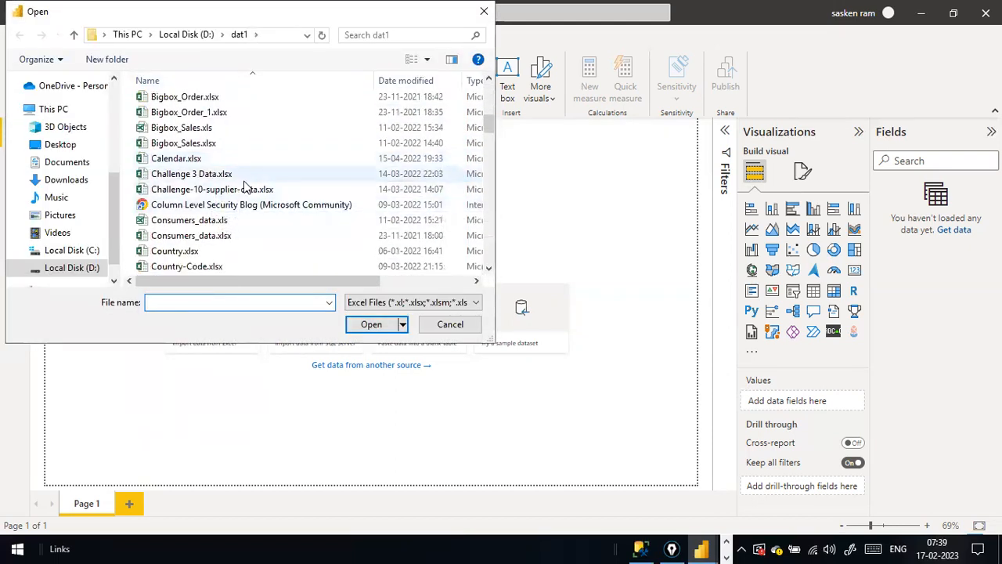
pyautogui.doubleClick(244, 187)
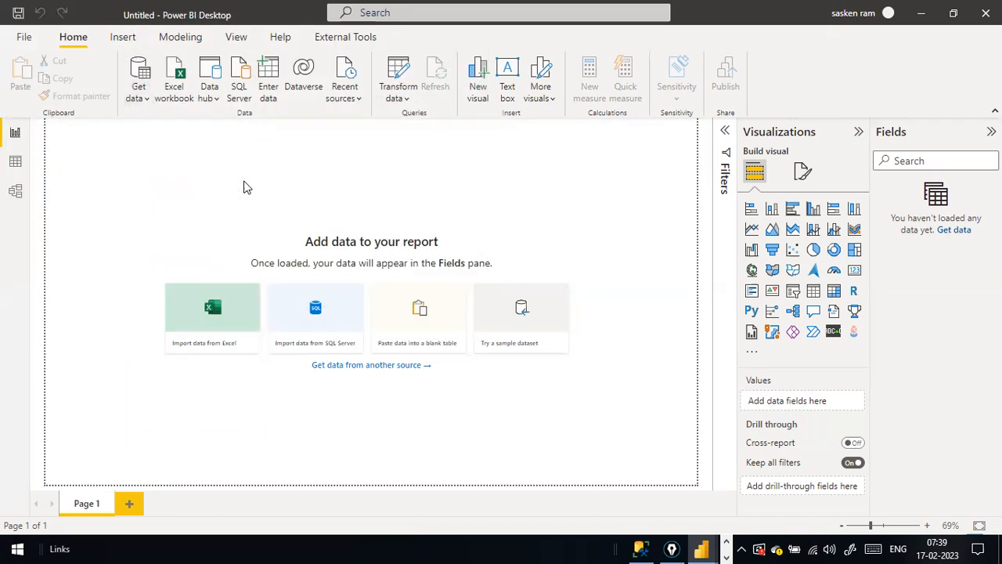
# From Get data > More..., filter to File sources and choose the Folder connector.
pyautogui.click(133, 98)
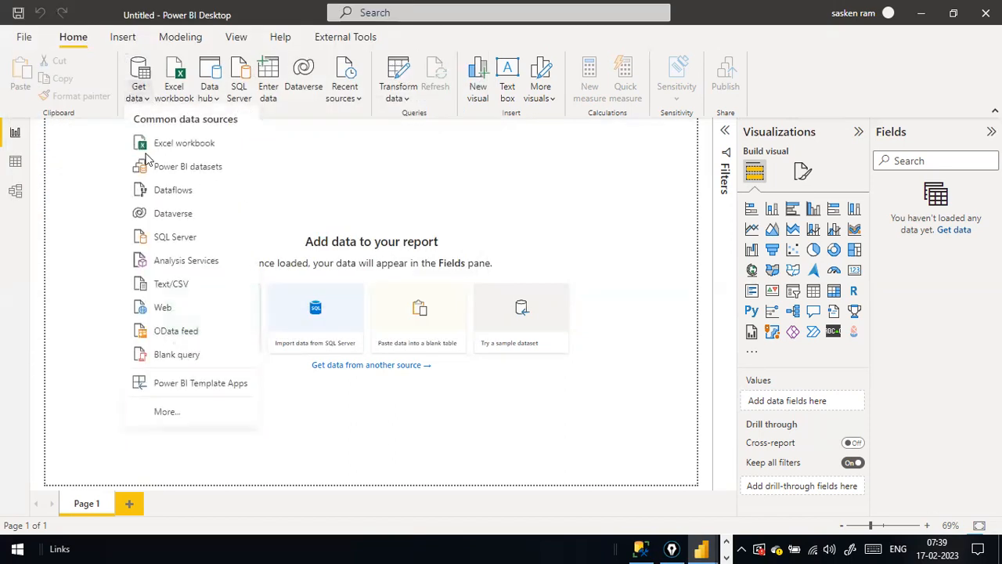
pyautogui.click(331, 156)
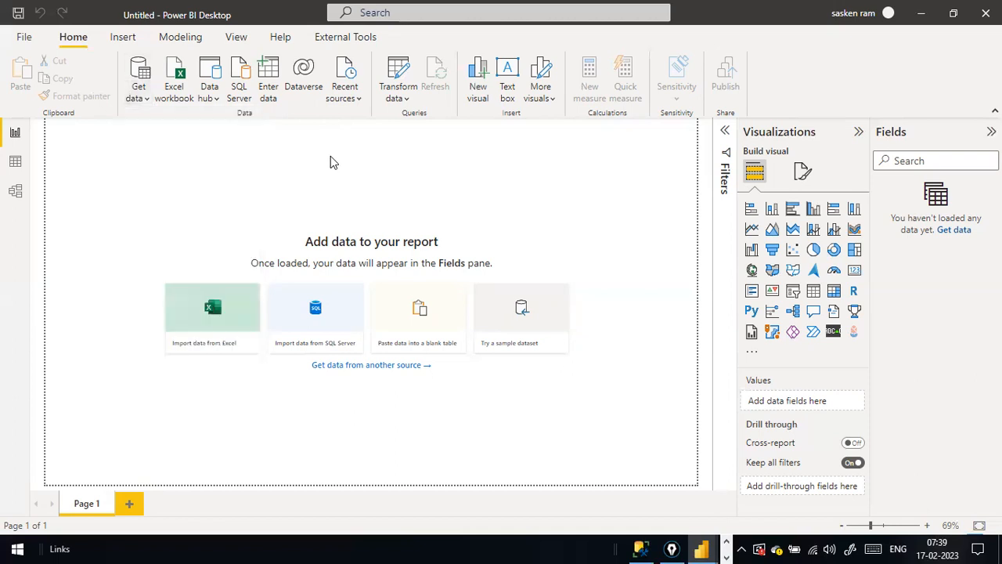
pyautogui.click(143, 100)
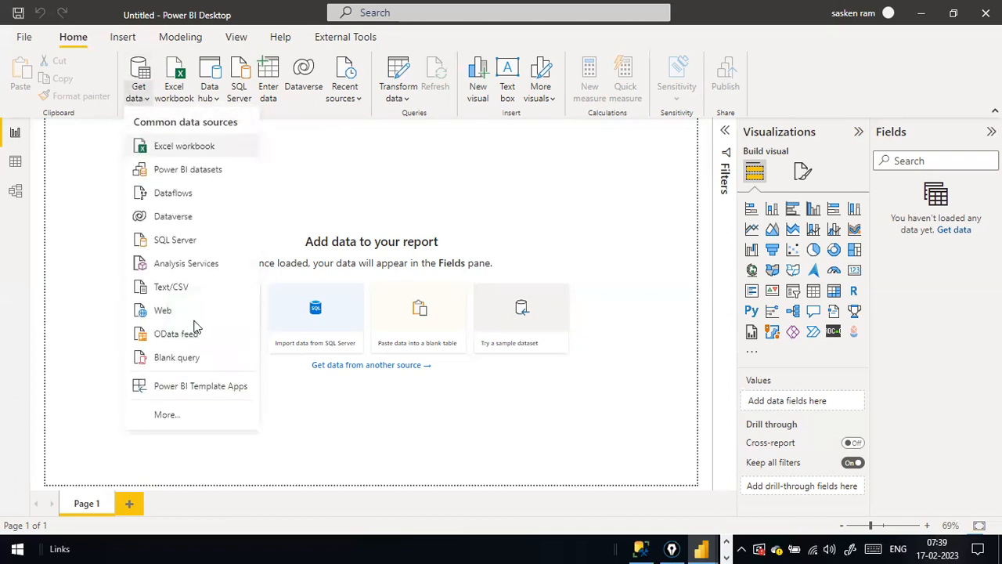
pyautogui.click(174, 416)
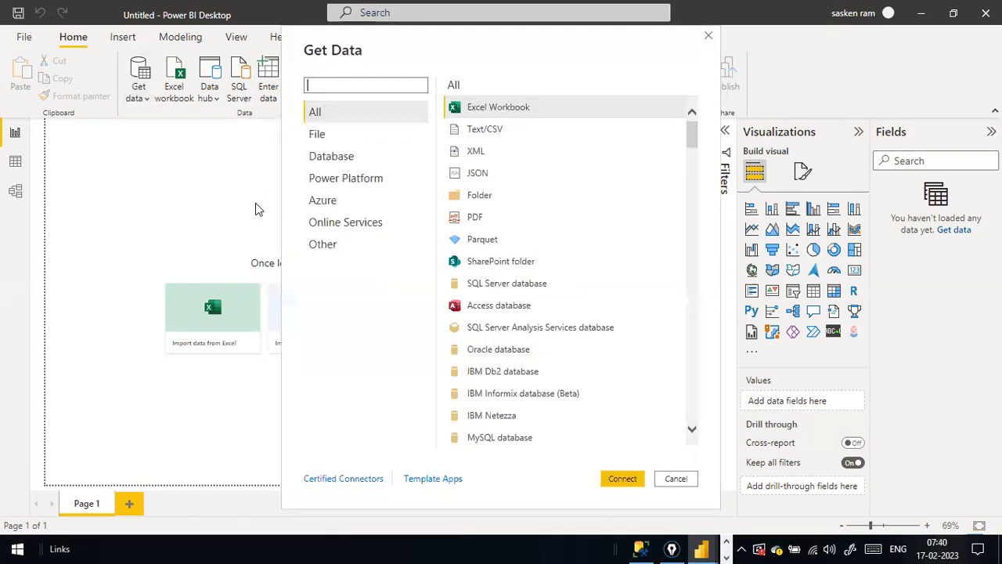
pyautogui.click(359, 133)
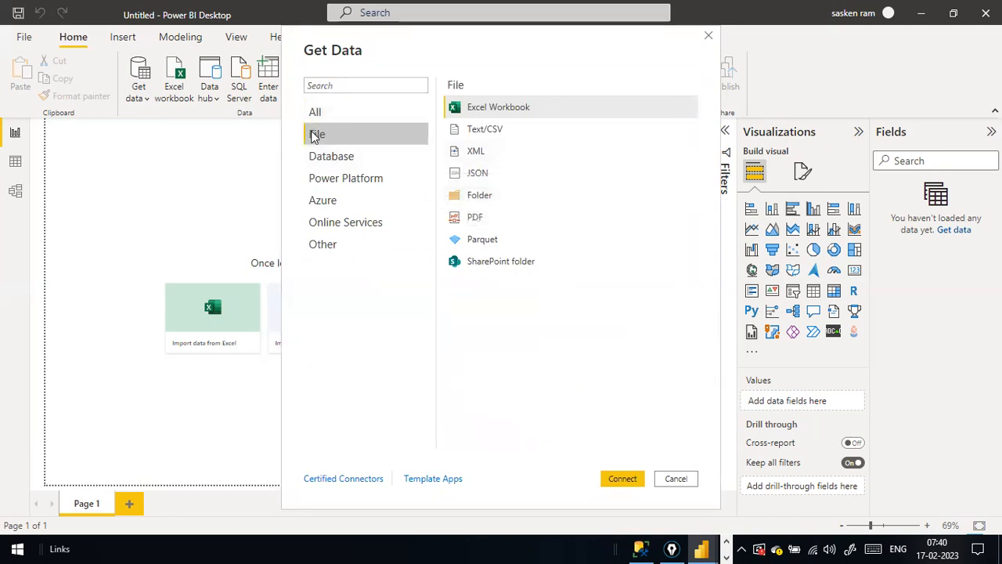
pyautogui.click(466, 202)
pyautogui.doubleClick(465, 202)
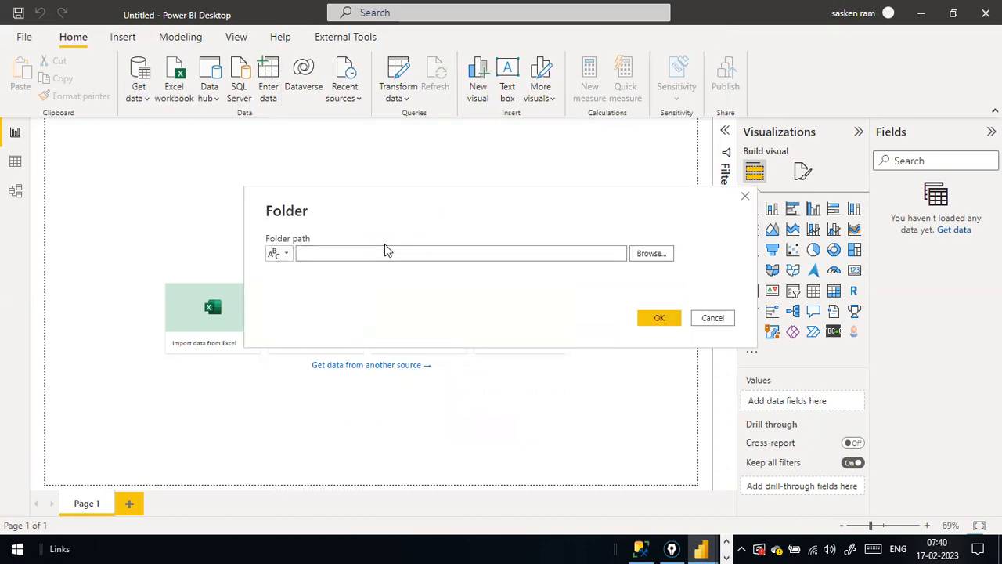
# Enter D:\NCDailysales as the folder path and confirm with OK.
pyautogui.click(376, 253)
pyautogui.hotkey('ctrl', 'v')
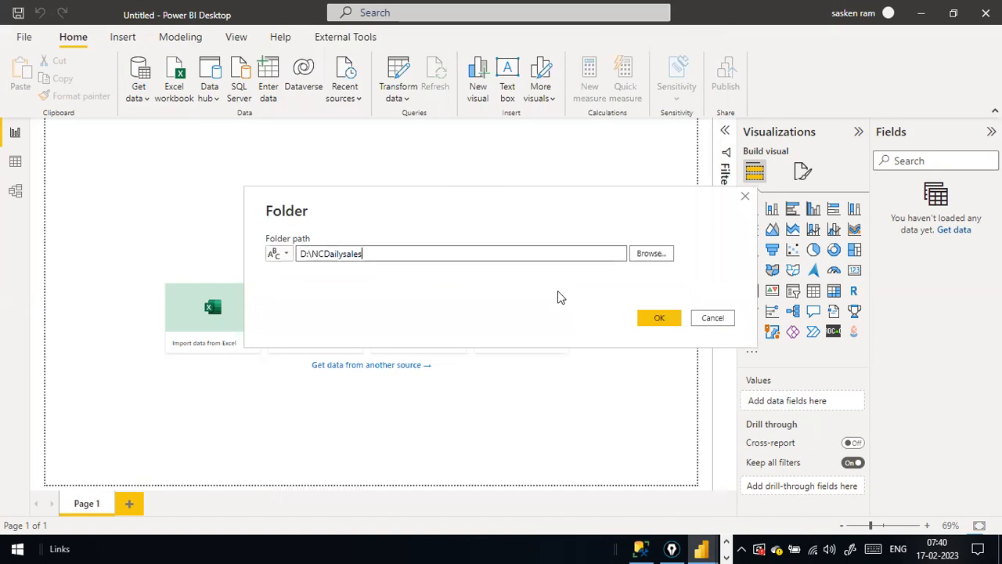
pyautogui.click(650, 319)
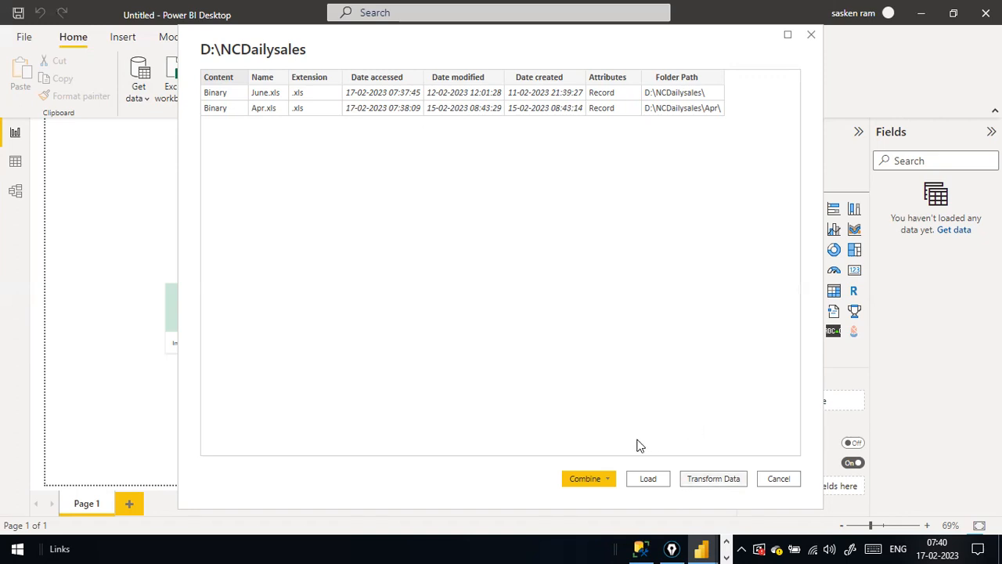
pyautogui.click(610, 479)
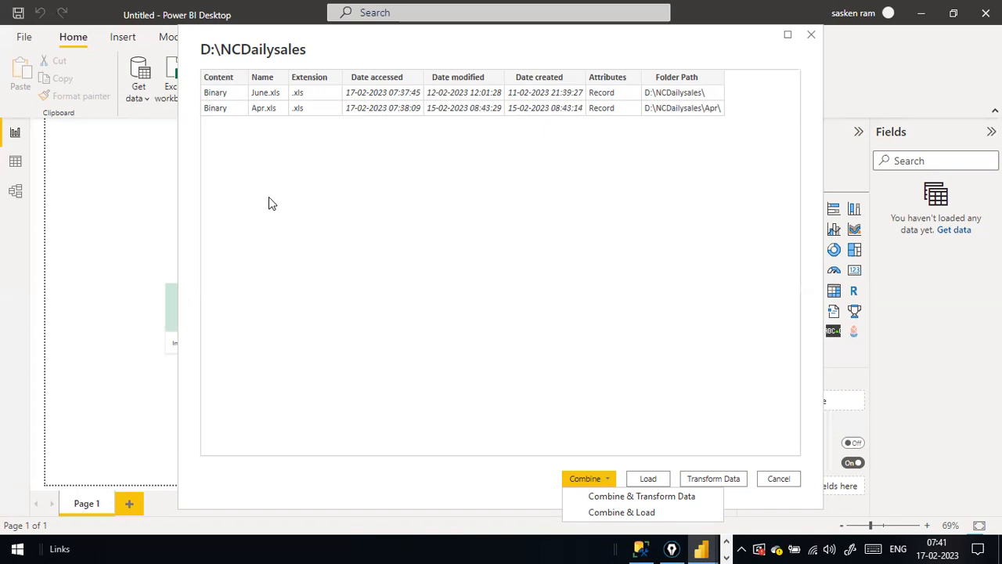
pyautogui.click(611, 478)
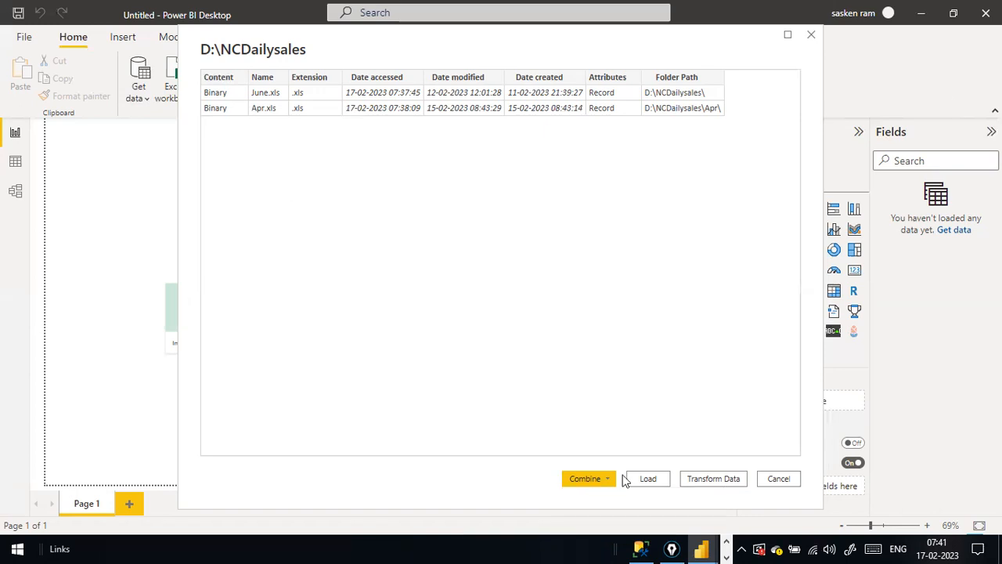
# Close the Epic Pen annotation tool from its taskbar thumbnail, keeping the NCDailysales preview open.
pyautogui.click(678, 547)
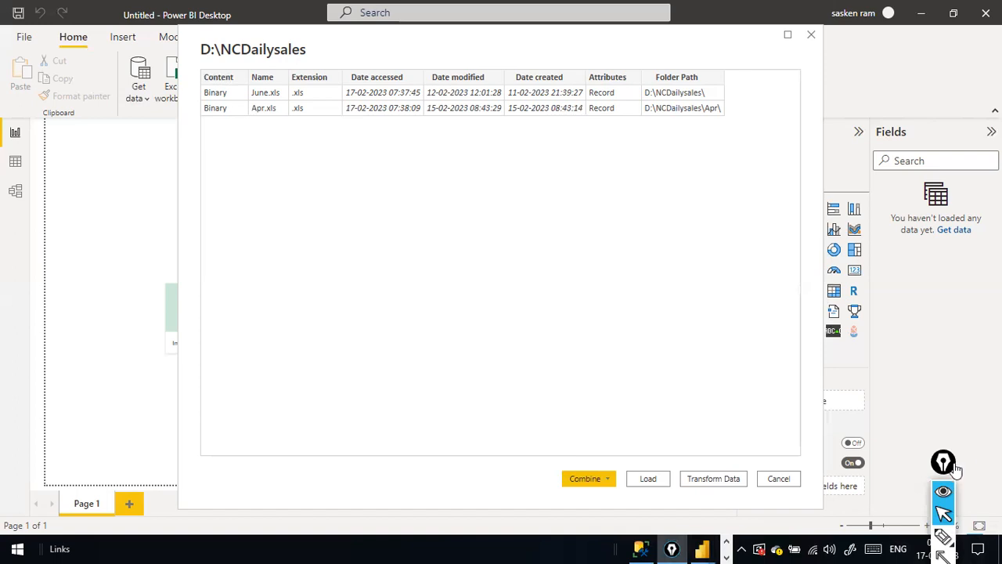
pyautogui.moveTo(956, 469); pyautogui.dragTo(983, 437)
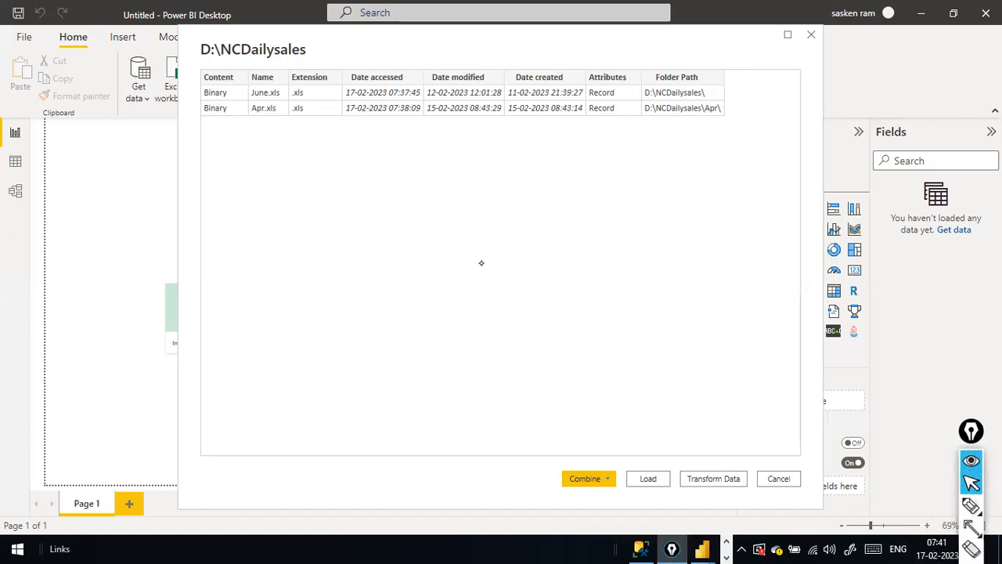
pyautogui.hotkey('ctrl', 'shift')
pyautogui.hotkey('ctrl', 'shift', 'p')
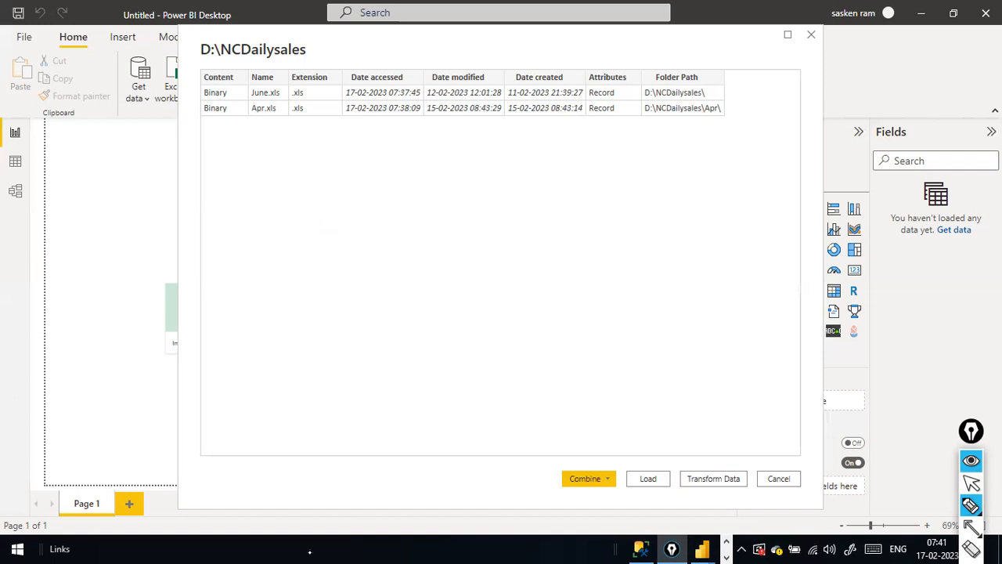
pyautogui.moveTo(672, 548)
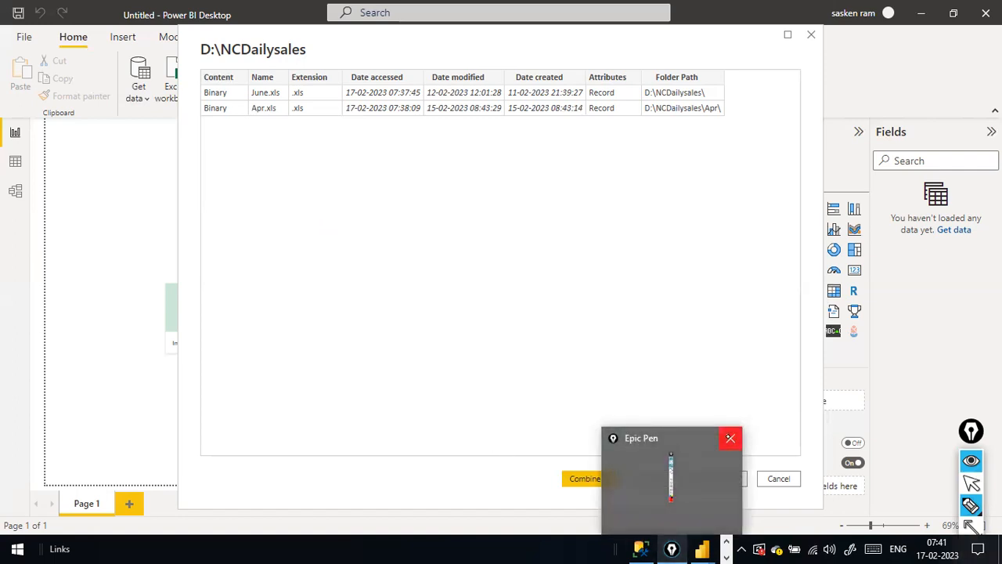
pyautogui.click(728, 436)
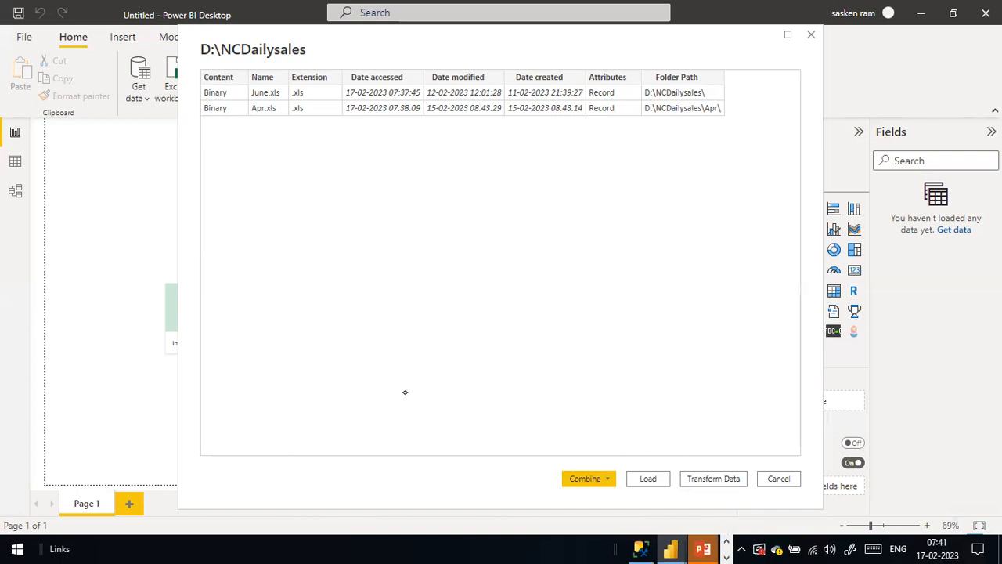
# Relaunch EpicPen.exe from the desktop and bring Power BI's folder preview back to the front.
pyautogui.press('super+d')
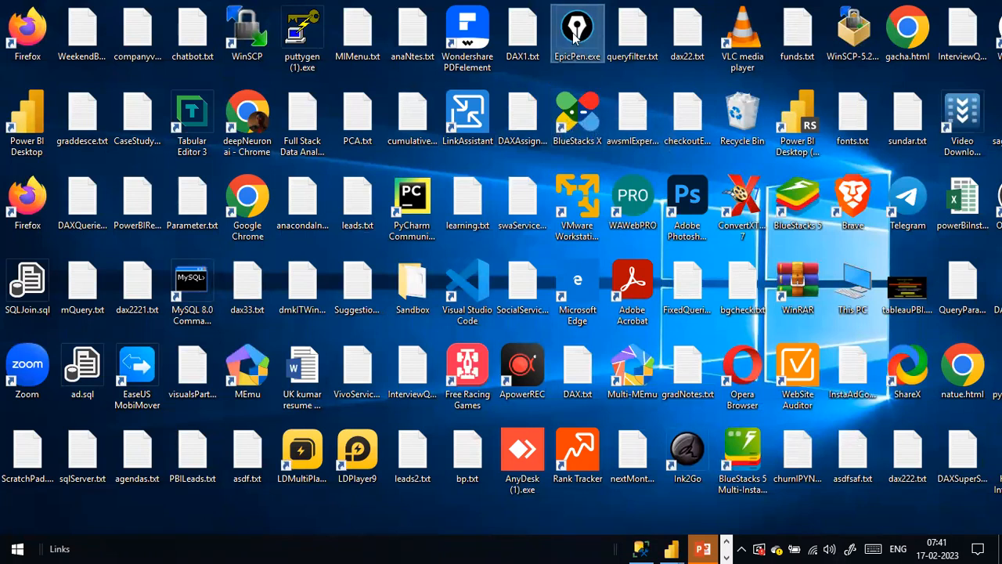
pyautogui.doubleClick(579, 53)
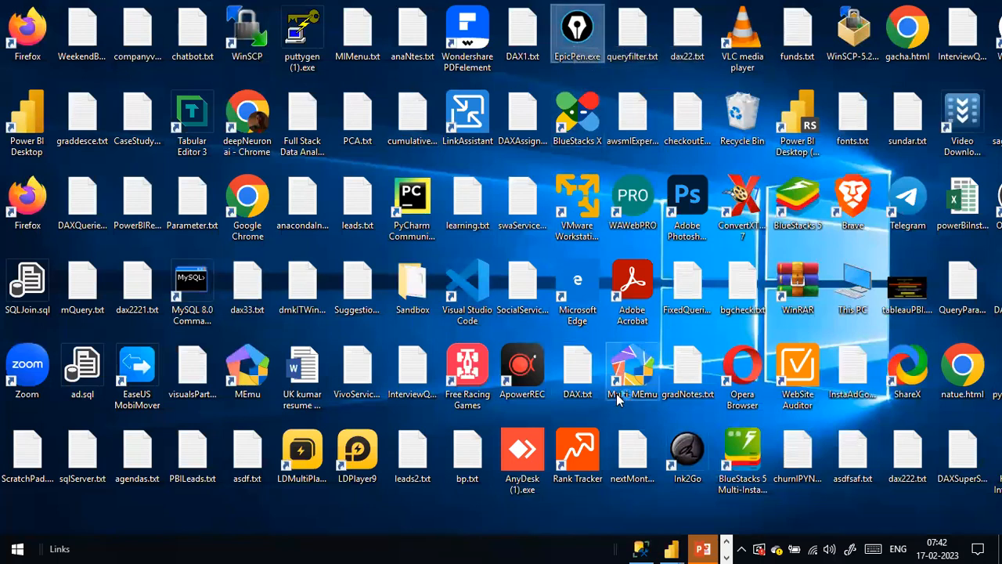
pyautogui.click(683, 545)
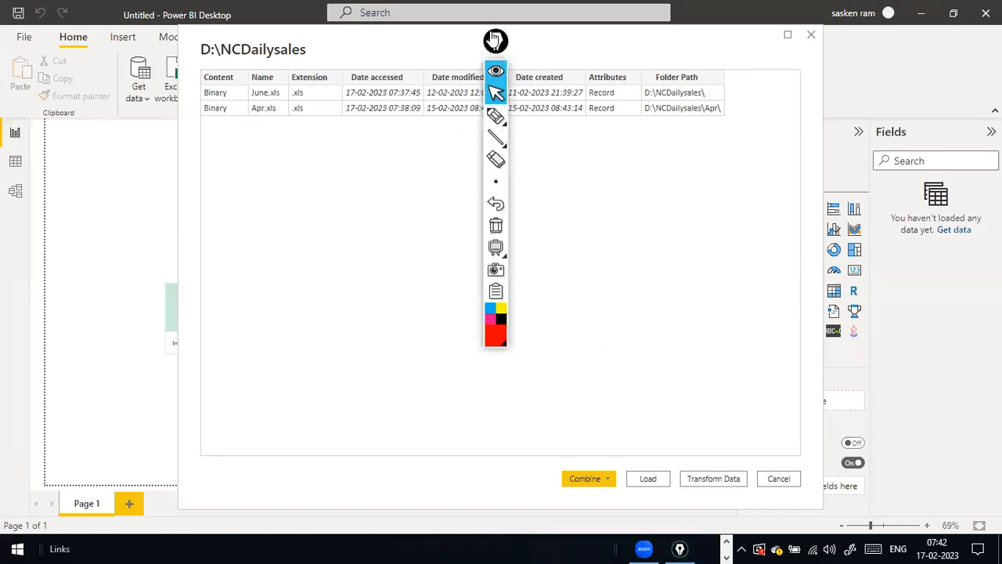
pyautogui.moveTo(495, 40); pyautogui.dragTo(979, 467)
pyautogui.click(767, 190)
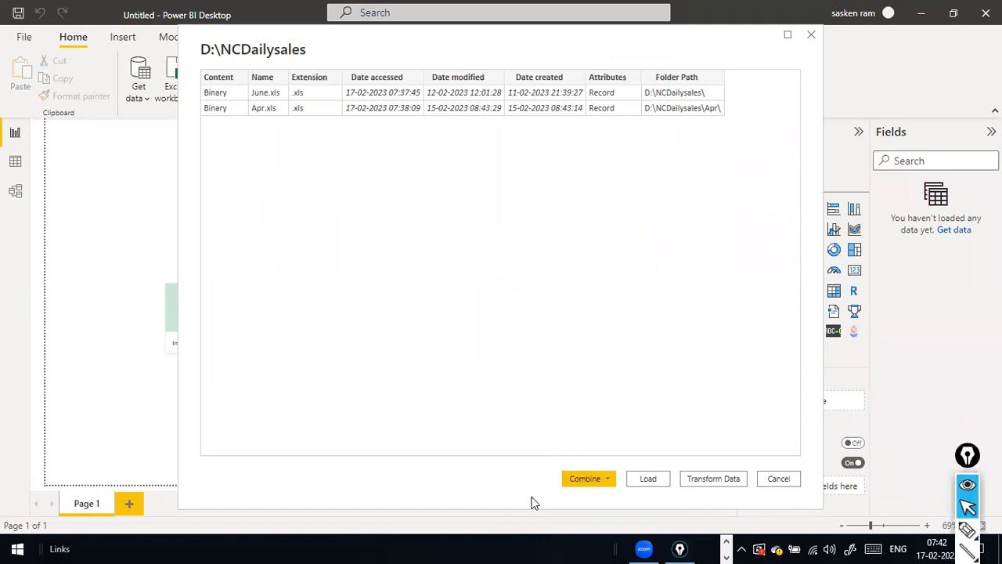
pyautogui.click(609, 477)
pyautogui.click(510, 297)
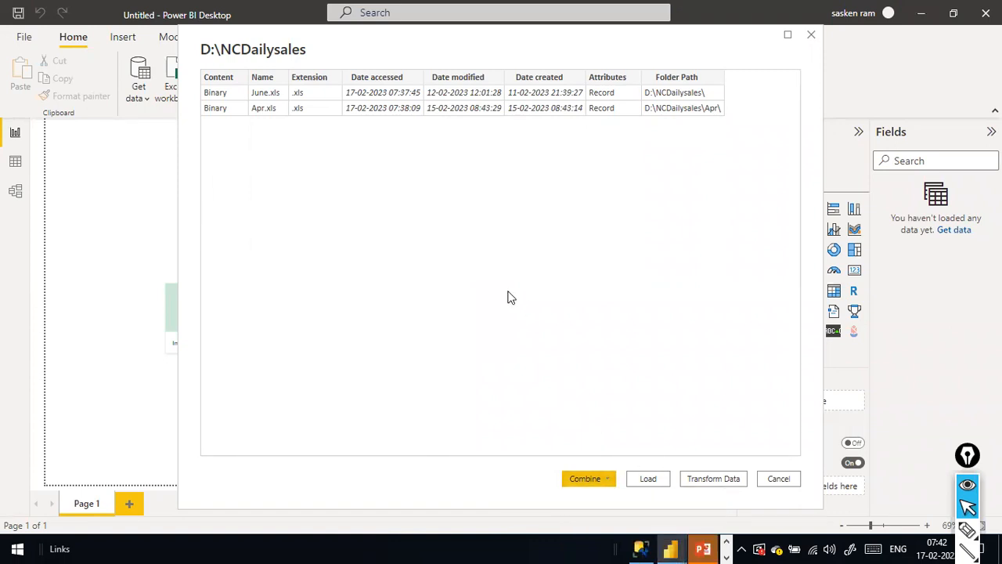
pyautogui.hotkey('ctrl', 'shift')
pyautogui.hotkey('ctrl', 'shift', '3')
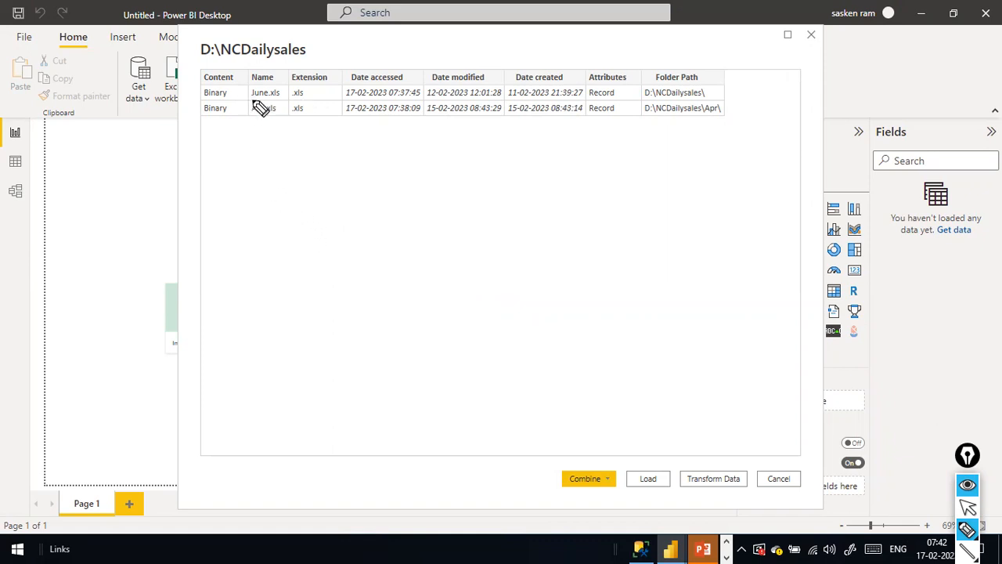
# Draw red arrows from the June.xls and Apr.xls rows to '1m → 2 hours → SLA' notes.
pyautogui.moveTo(248, 112)
pyautogui.mouseDown()
pyautogui.moveTo(272, 141)
pyautogui.moveTo(267, 151)
pyautogui.moveTo(295, 151)
pyautogui.moveTo(304, 138)
pyautogui.moveTo(339, 147)
pyautogui.moveTo(294, 141)
pyautogui.moveTo(308, 150)
pyautogui.mouseUp()
pyautogui.moveTo(247, 97)
pyautogui.mouseDown()
pyautogui.moveTo(289, 188)
pyautogui.moveTo(314, 195)
pyautogui.moveTo(331, 185)
pyautogui.moveTo(342, 200)
pyautogui.mouseUp()
pyautogui.moveTo(351, 141)
pyautogui.mouseDown()
pyautogui.moveTo(374, 138)
pyautogui.moveTo(371, 160)
pyautogui.moveTo(487, 122)
pyautogui.mouseUp()
pyautogui.moveTo(368, 199)
pyautogui.mouseDown()
pyautogui.moveTo(391, 205)
pyautogui.moveTo(490, 186)
pyautogui.mouseUp()
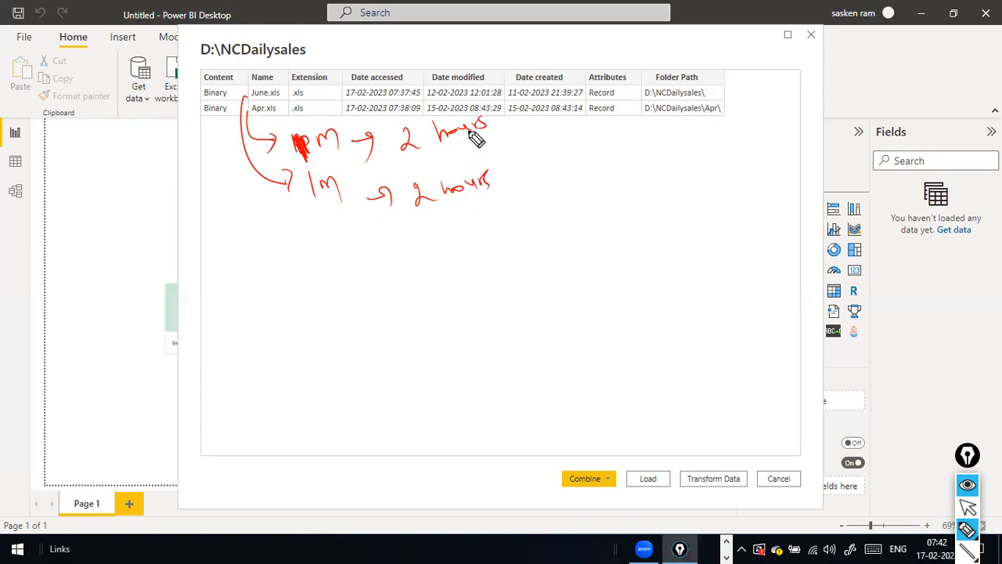
pyautogui.moveTo(490, 142); pyautogui.dragTo(577, 135)
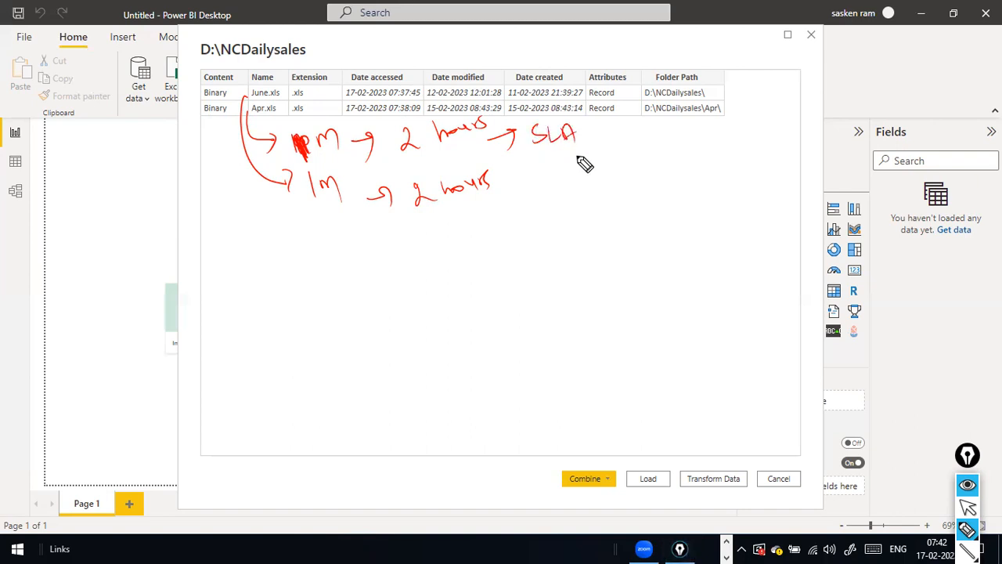
pyautogui.moveTo(502, 196)
pyautogui.mouseDown()
pyautogui.moveTo(551, 199)
pyautogui.moveTo(563, 188)
pyautogui.mouseUp()
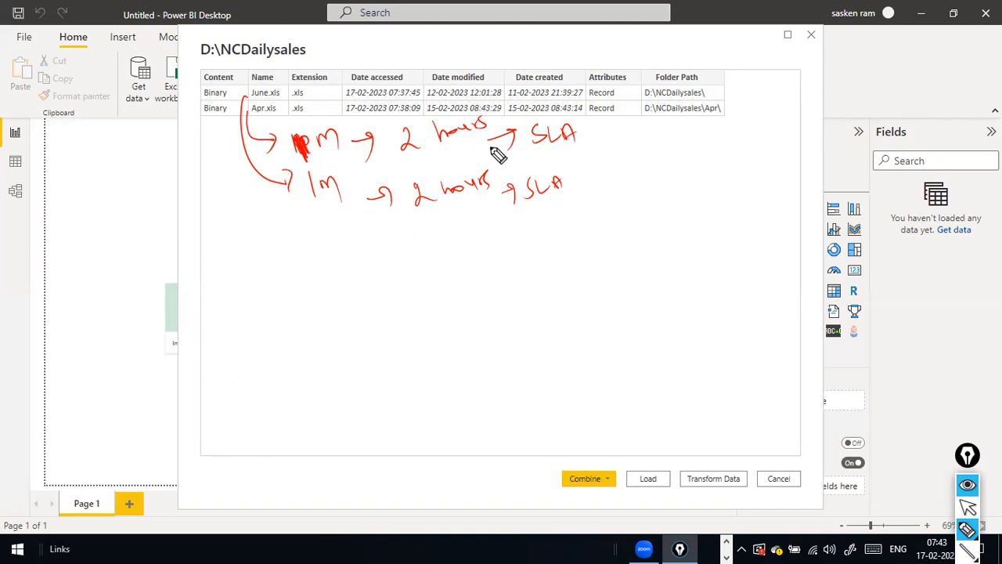
# Underline the upper '2 hours', link it to '1m', and write '15 min' and '100 records' notes.
pyautogui.moveTo(411, 159); pyautogui.dragTo(454, 155)
pyautogui.moveTo(291, 148); pyautogui.dragTo(316, 210)
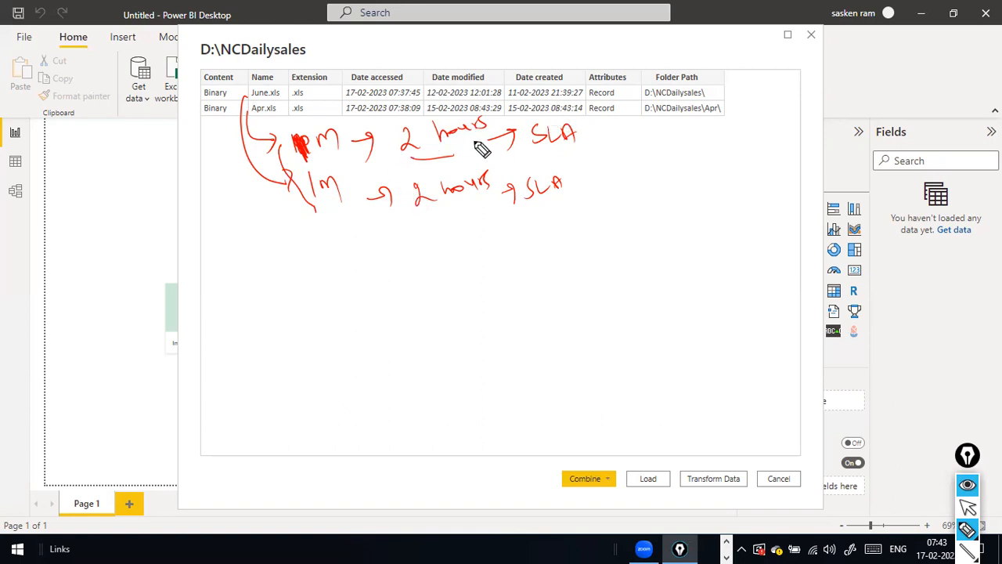
pyautogui.moveTo(603, 127)
pyautogui.mouseDown()
pyautogui.moveTo(605, 144)
pyautogui.moveTo(647, 138)
pyautogui.moveTo(655, 152)
pyautogui.moveTo(649, 130)
pyautogui.mouseUp()
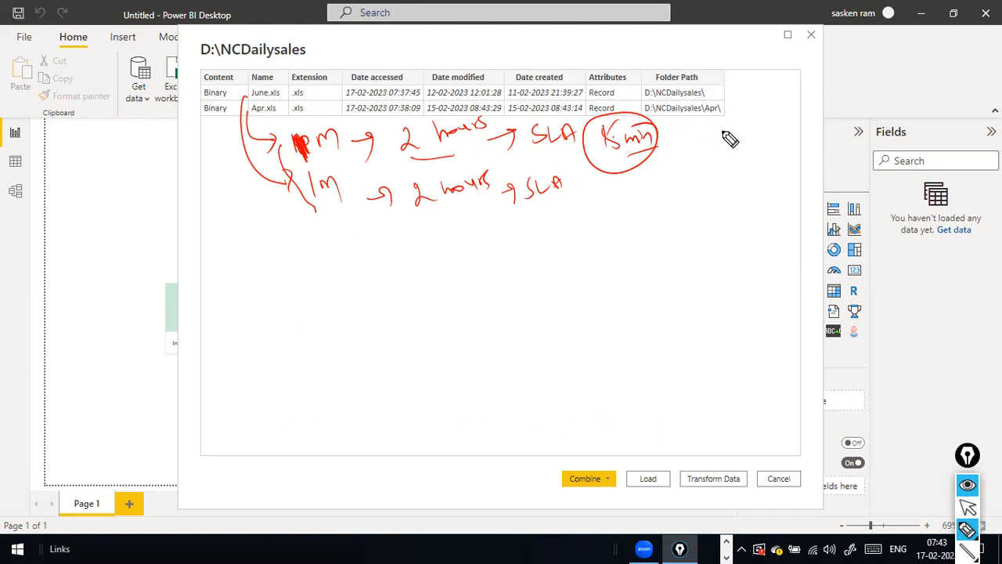
pyautogui.moveTo(735, 134)
pyautogui.mouseDown()
pyautogui.moveTo(801, 112)
pyautogui.moveTo(736, 156)
pyautogui.mouseUp()
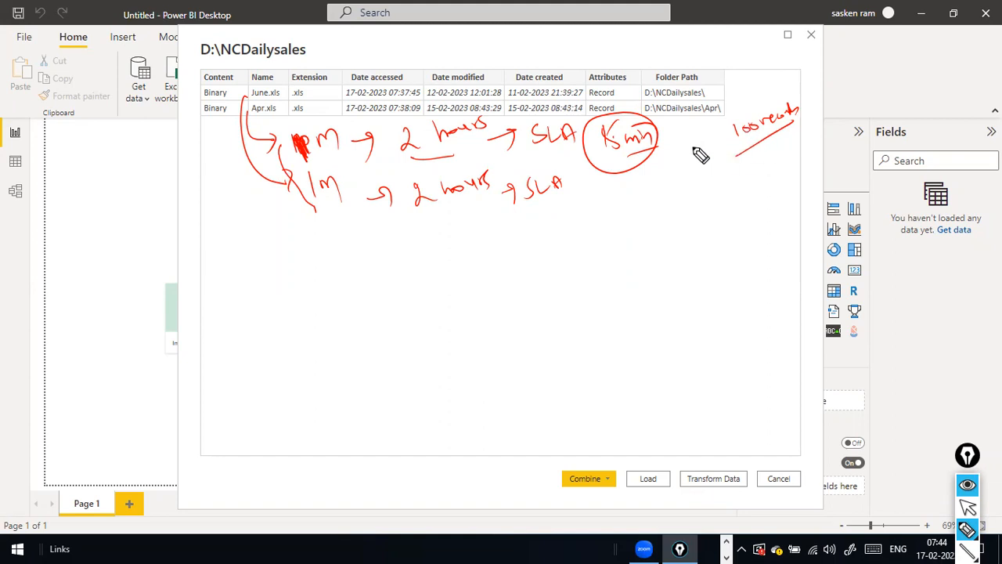
# Circle SLA, add arrows, underline '100 records', and circle the .xls extensions and folder title.
pyautogui.moveTo(567, 120); pyautogui.dragTo(550, 172)
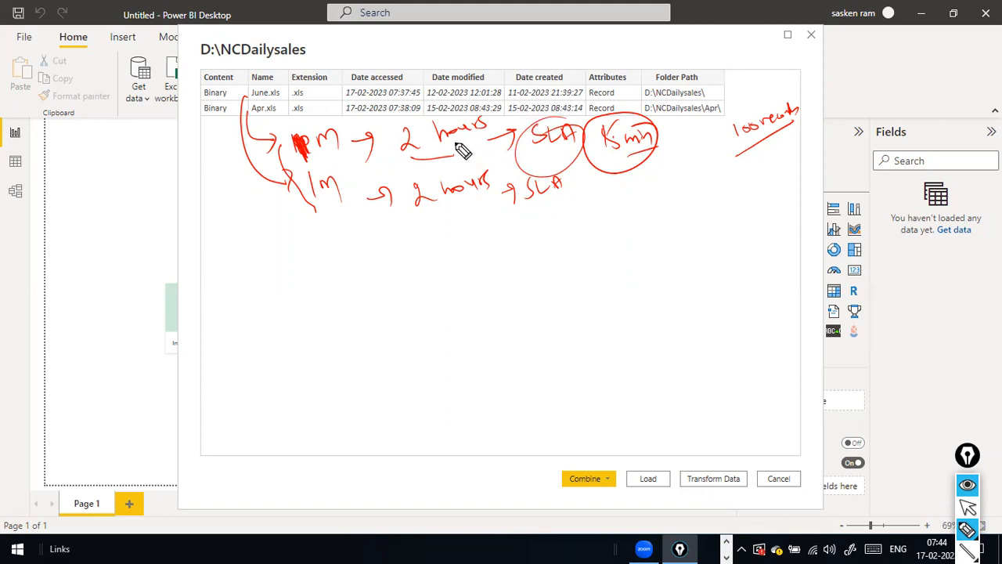
pyautogui.moveTo(337, 135); pyautogui.dragTo(367, 133)
pyautogui.moveTo(364, 196); pyautogui.dragTo(391, 192)
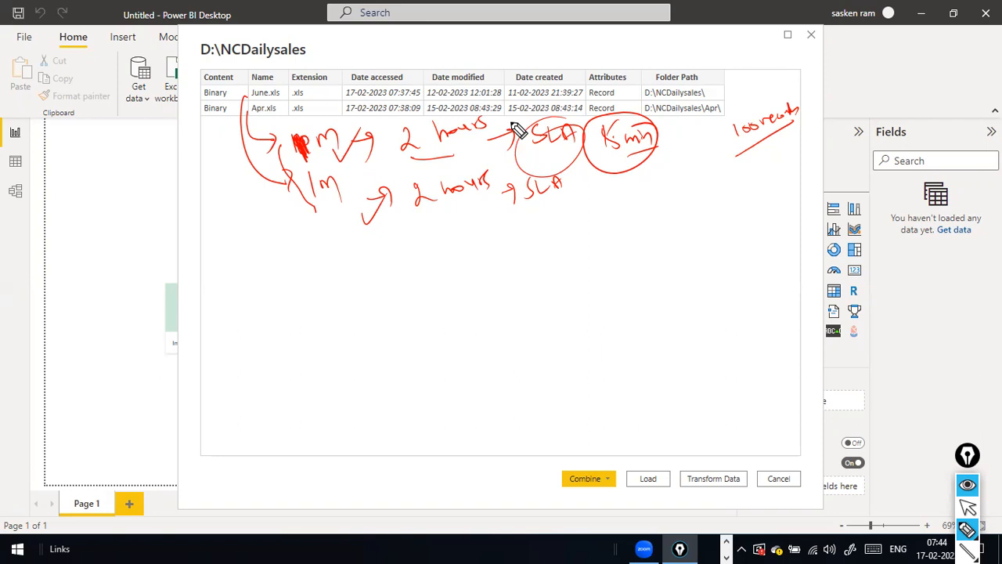
pyautogui.moveTo(736, 154); pyautogui.dragTo(797, 125)
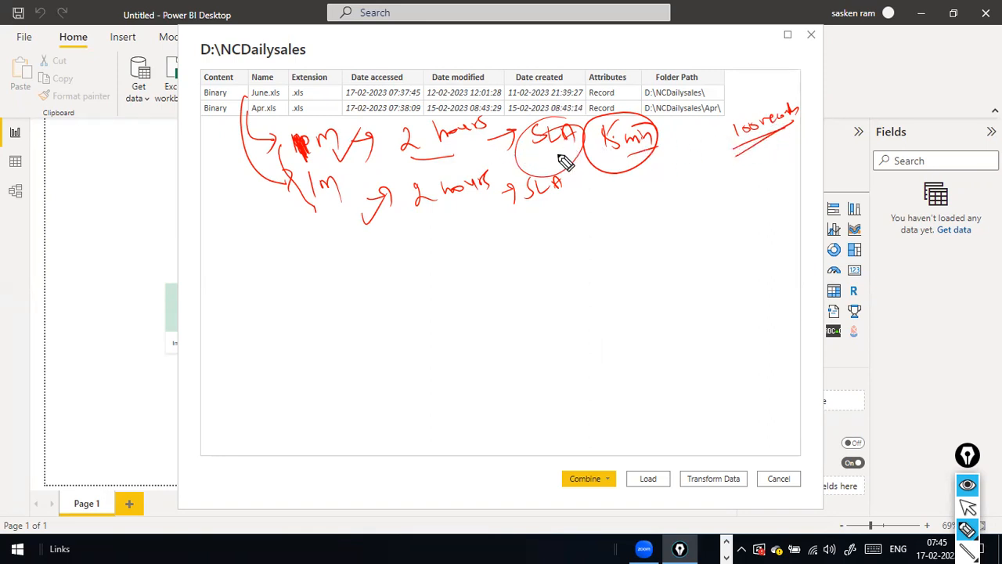
pyautogui.moveTo(716, 109); pyautogui.dragTo(644, 109)
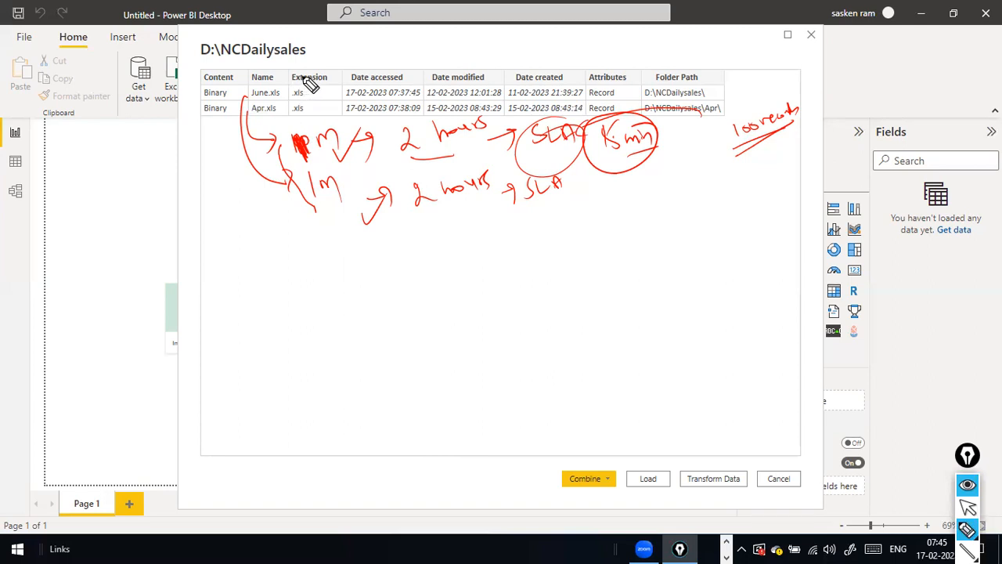
pyautogui.moveTo(299, 80); pyautogui.dragTo(311, 153)
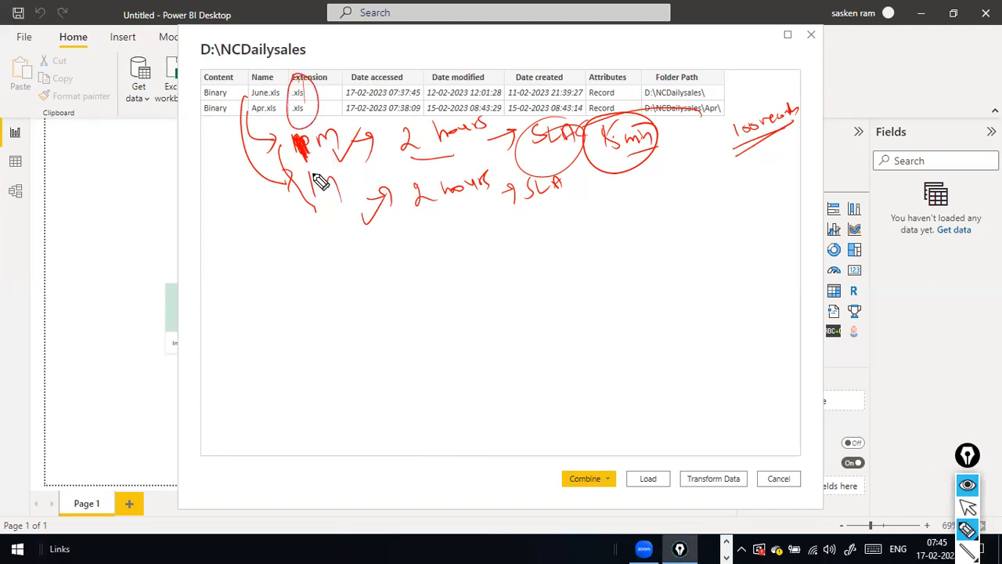
pyautogui.moveTo(208, 67)
pyautogui.mouseDown()
pyautogui.moveTo(320, 31)
pyautogui.moveTo(242, 81)
pyautogui.mouseUp()
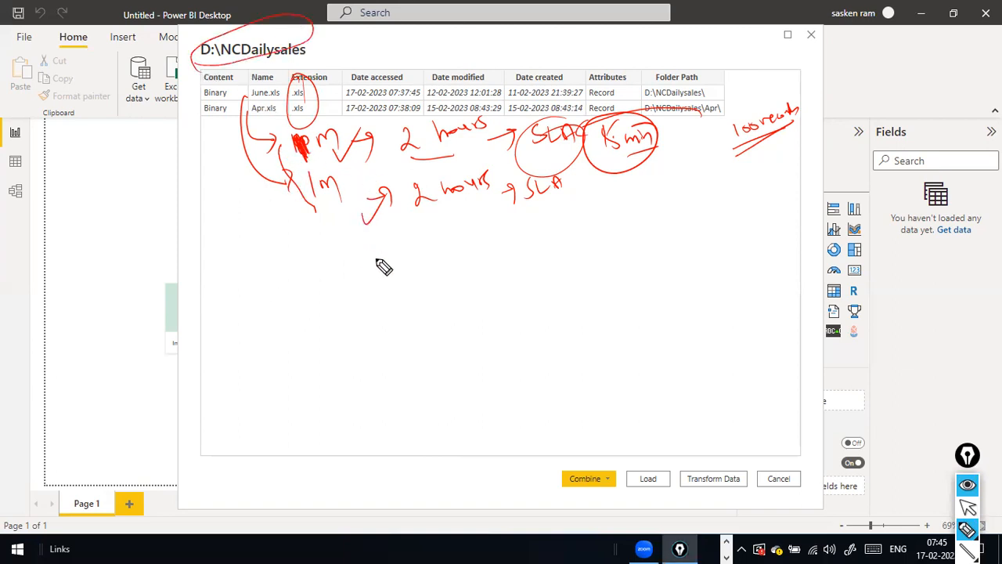
pyautogui.moveTo(693, 434); pyautogui.dragTo(719, 443)
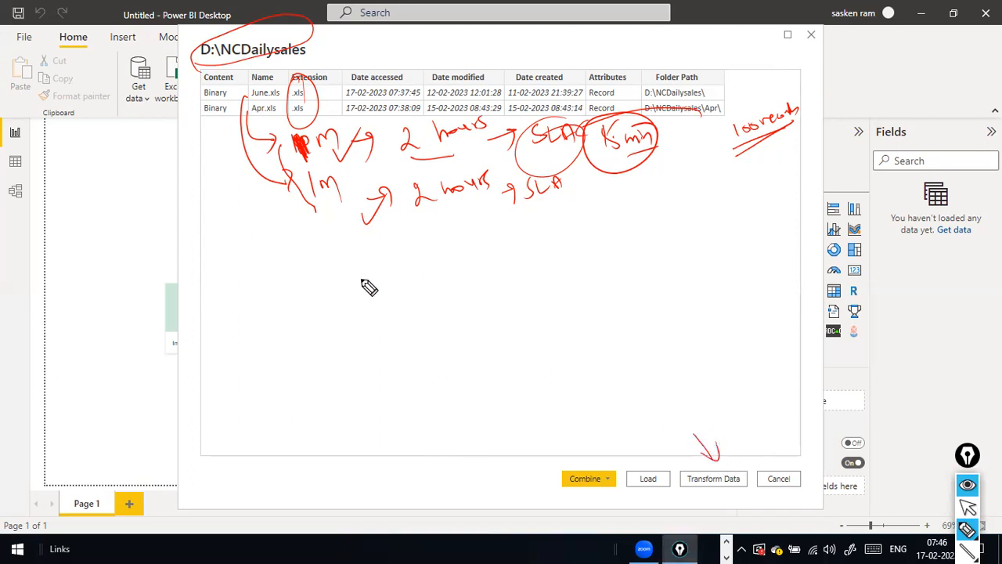
pyautogui.moveTo(297, 107); pyautogui.dragTo(315, 93)
# Write a circled '.csv' note, then clear all ink and return to selection mode.
pyautogui.moveTo(361, 272); pyautogui.dragTo(367, 268)
pyautogui.moveTo(376, 255)
pyautogui.mouseDown()
pyautogui.moveTo(369, 267)
pyautogui.moveTo(387, 249)
pyautogui.moveTo(343, 231)
pyautogui.moveTo(381, 249)
pyautogui.mouseUp()
pyautogui.click(372, 296)
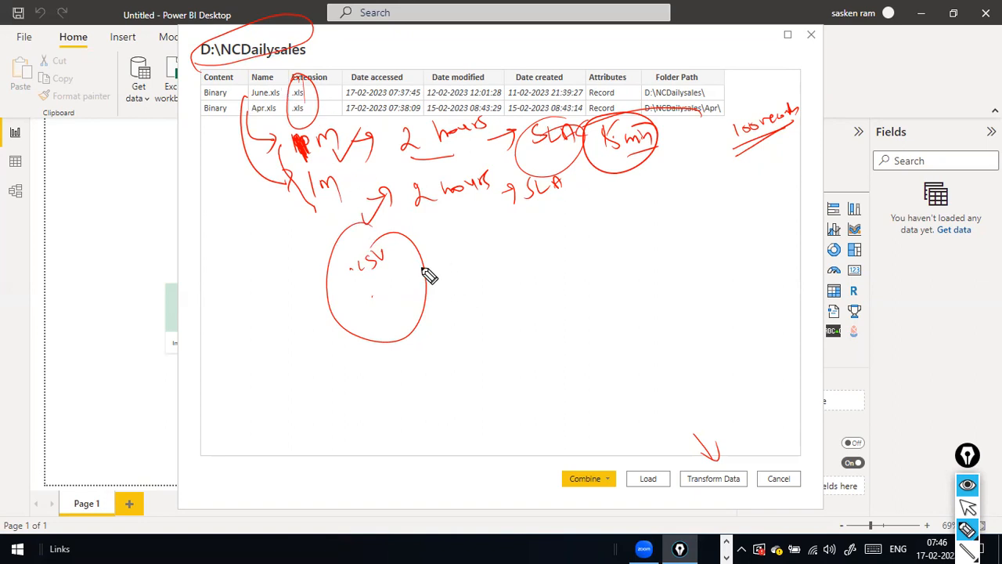
pyautogui.hotkey('ctrl', 'shift', '7')
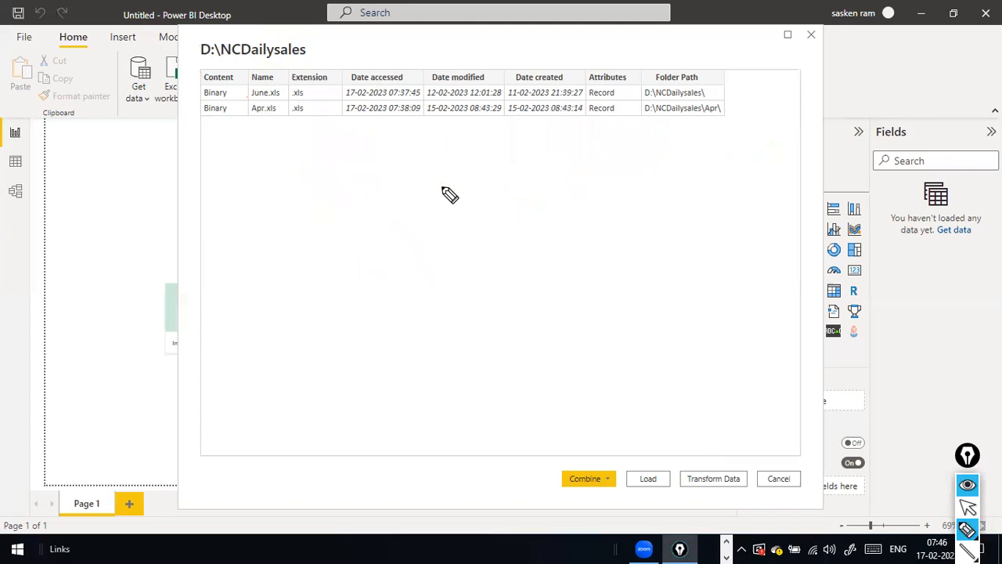
pyautogui.hotkey('ctrl', 'shift', '2')
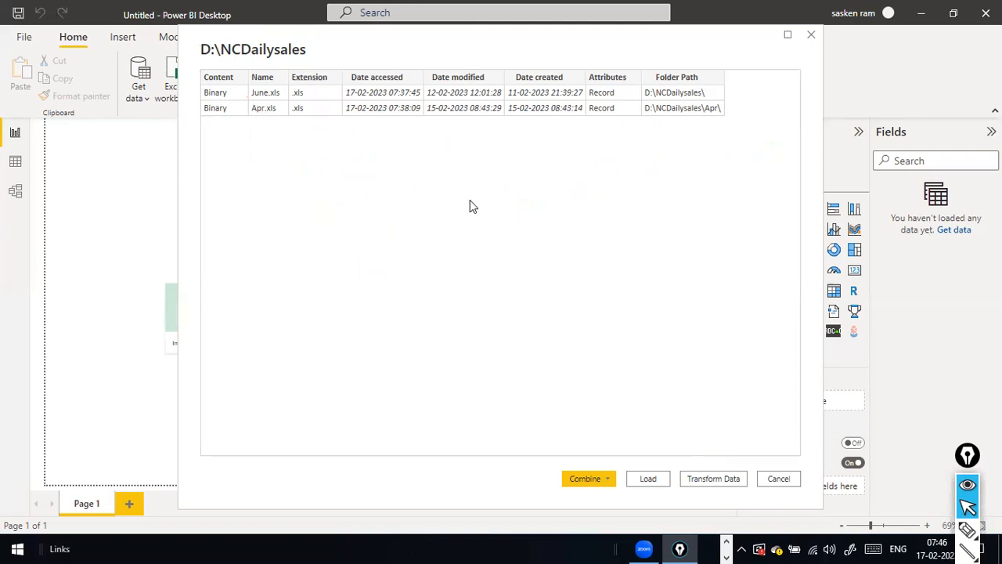
# Load the folder's file list and view the NCDailysales table's June.xls and Apr.xls rows in Data view.
pyautogui.click(649, 478)
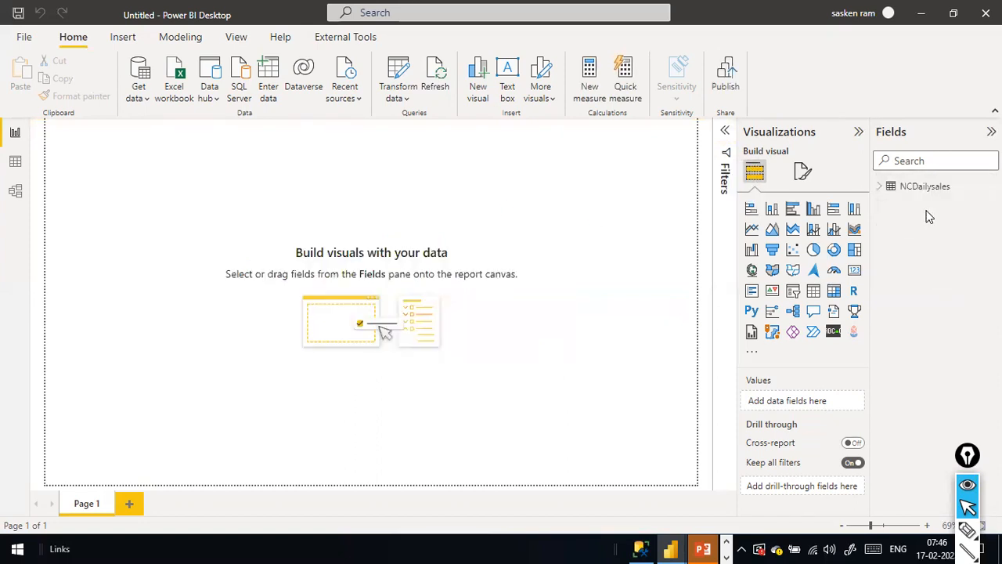
pyautogui.click(880, 186)
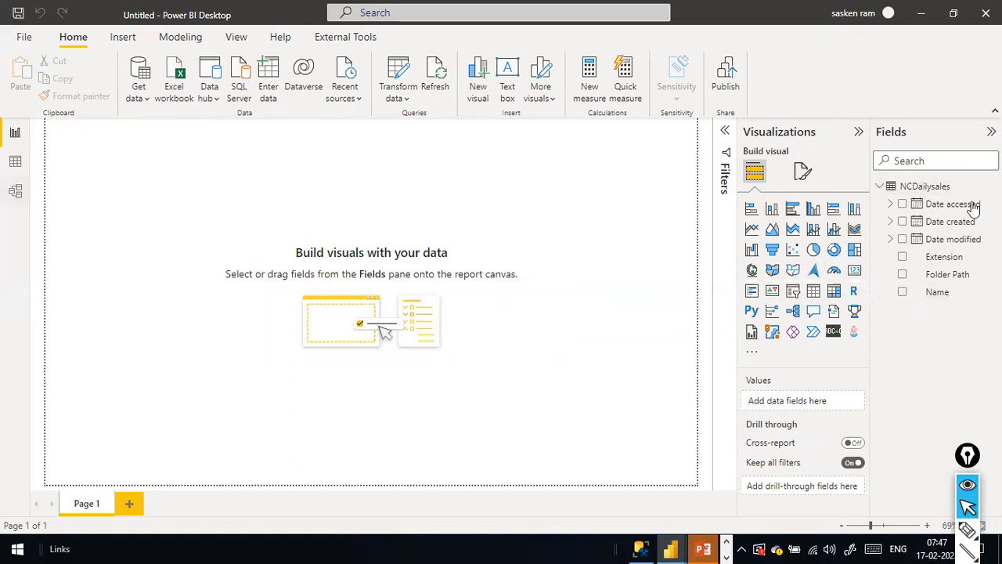
pyautogui.click(16, 162)
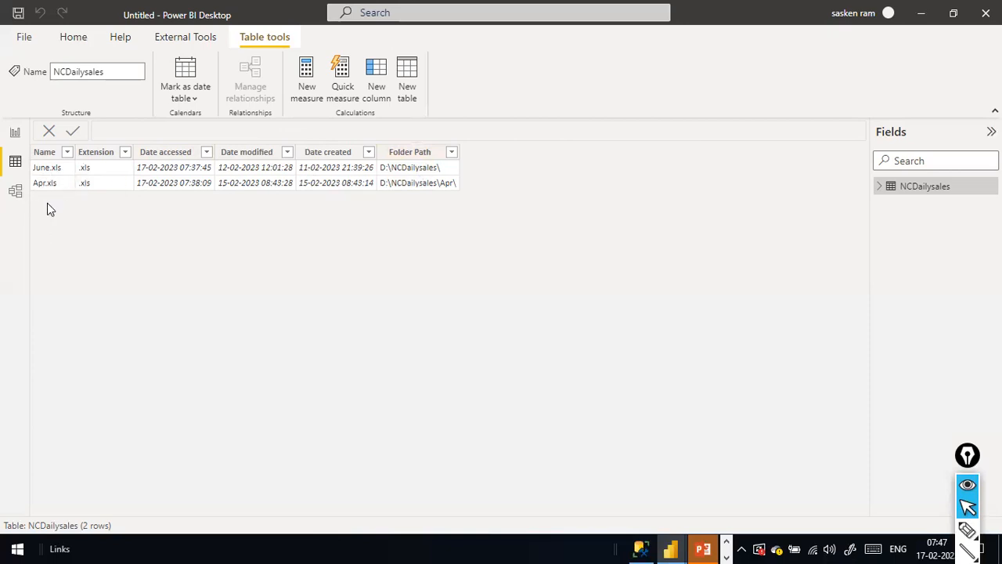
# Launch Power Query Editor from the Home tab's Transform data dropdown.
pyautogui.click(91, 41)
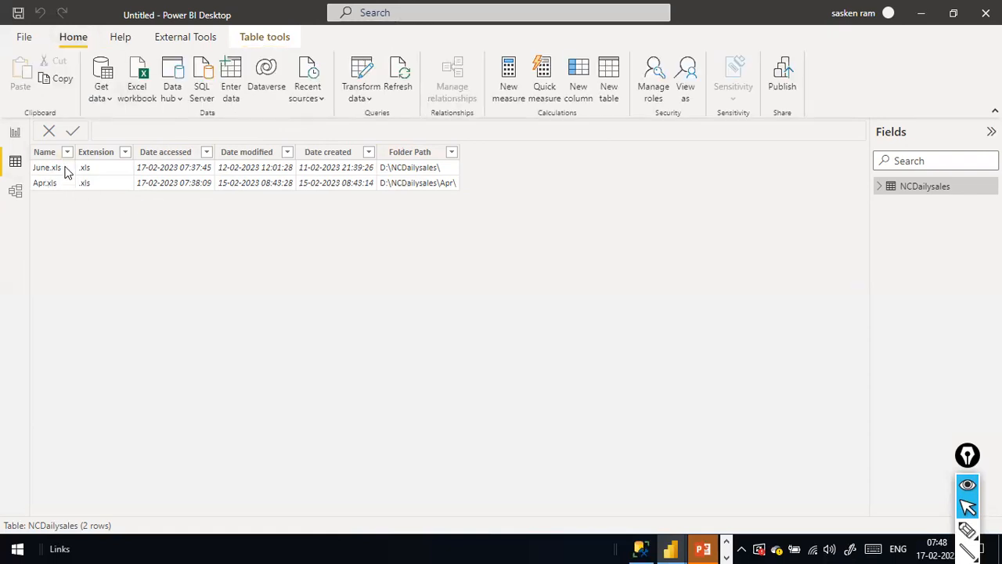
pyautogui.click(360, 100)
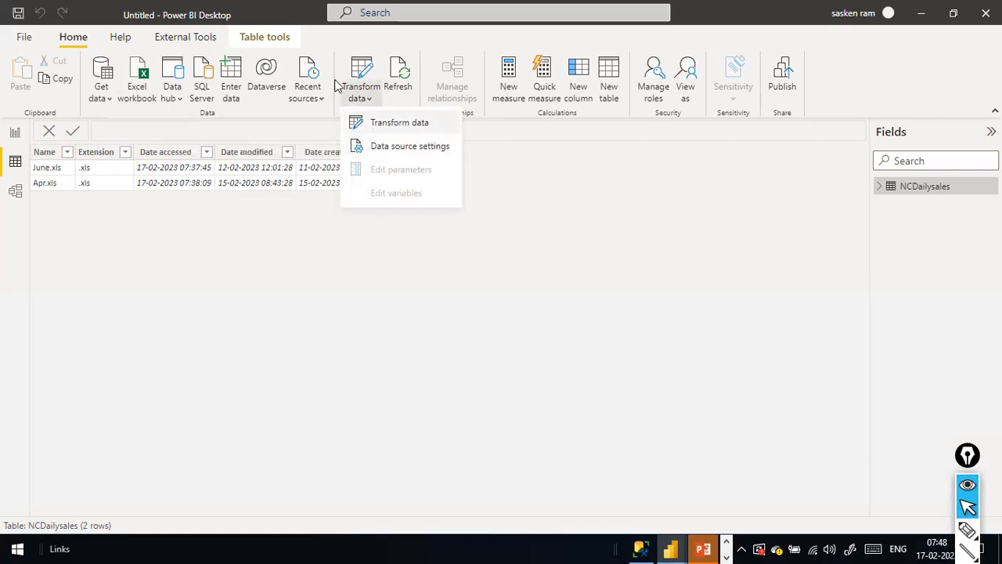
pyautogui.click(378, 123)
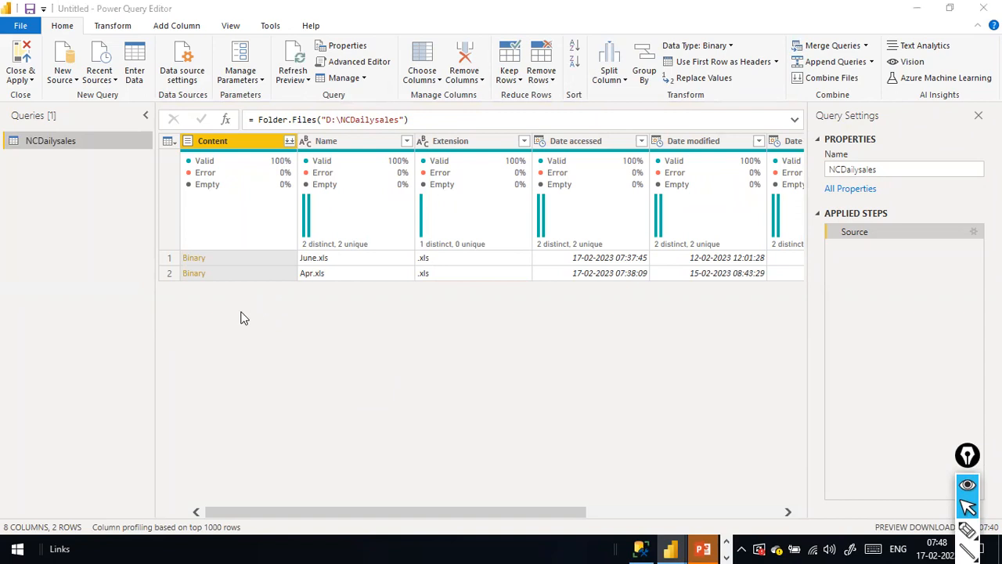
pyautogui.hotkey('alt', 'Tab')
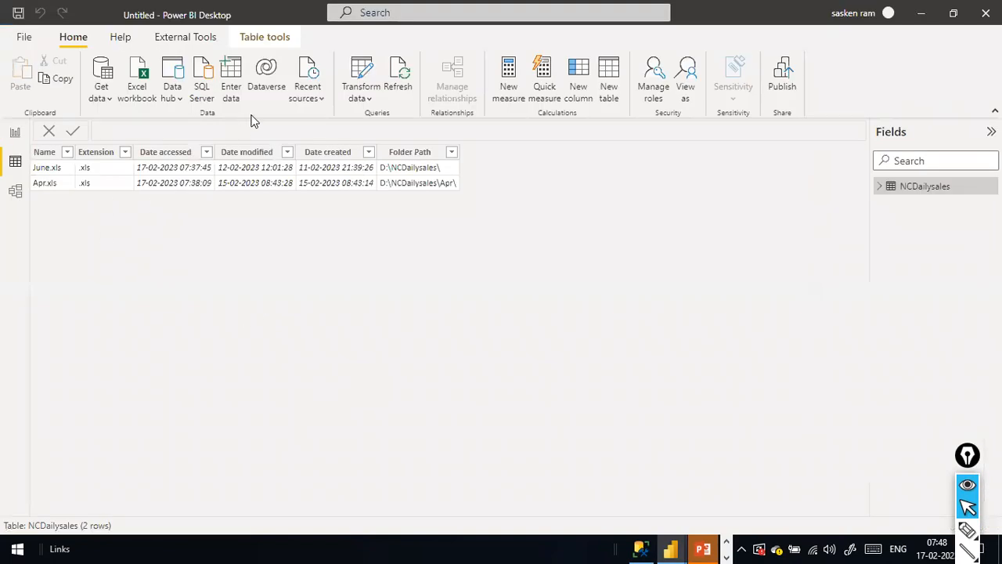
pyautogui.click(365, 98)
# Select the Content and Name columns and remove all other columns.
pyautogui.click(400, 123)
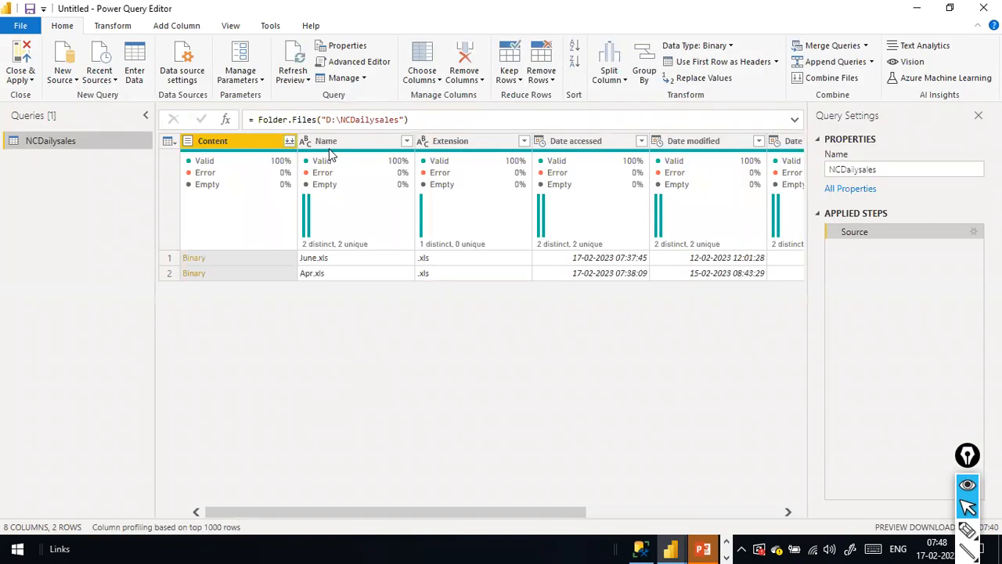
pyautogui.keyDown('ctrl'); pyautogui.click(328, 143); pyautogui.keyUp('ctrl')
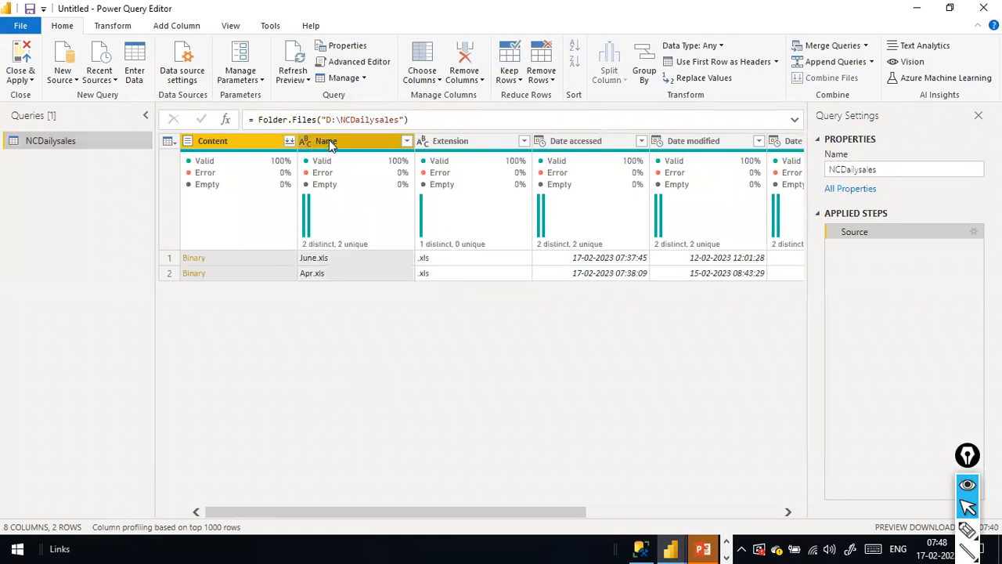
pyautogui.rightClick(329, 141)
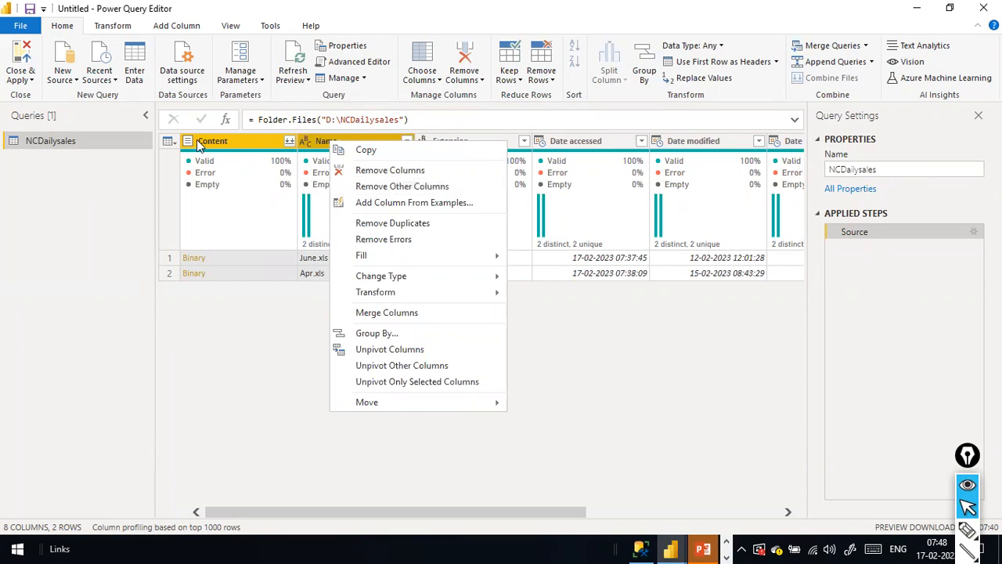
pyautogui.click(392, 190)
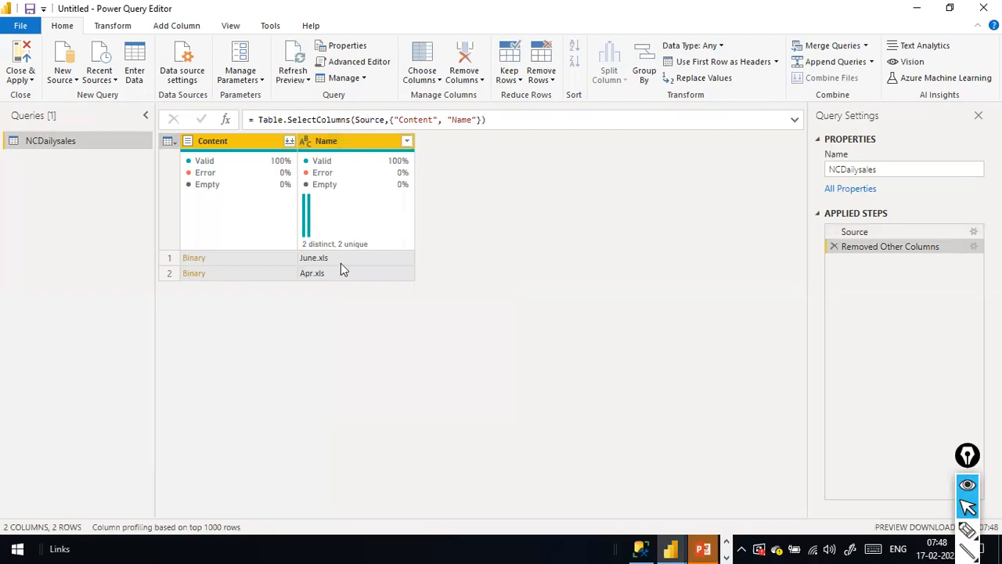
pyautogui.moveTo(564, 177)
pyautogui.mouseDown()
pyautogui.moveTo(409, 147)
pyautogui.moveTo(292, 142)
pyautogui.mouseUp()
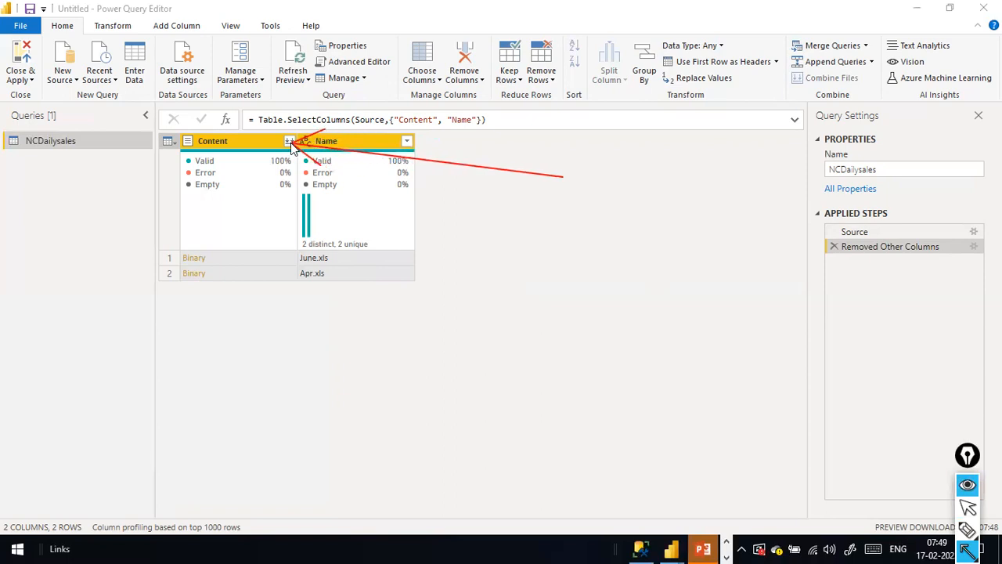
pyautogui.hotkey('ctrl', 'shift', '2')
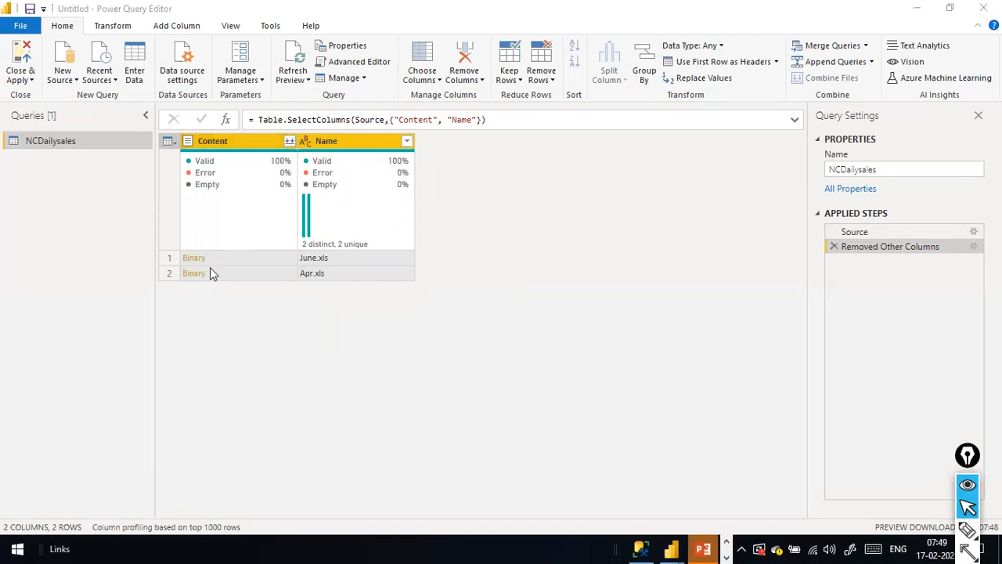
# Combine the binaries in the Content column and move the connection notice out of the way.
pyautogui.click(290, 145)
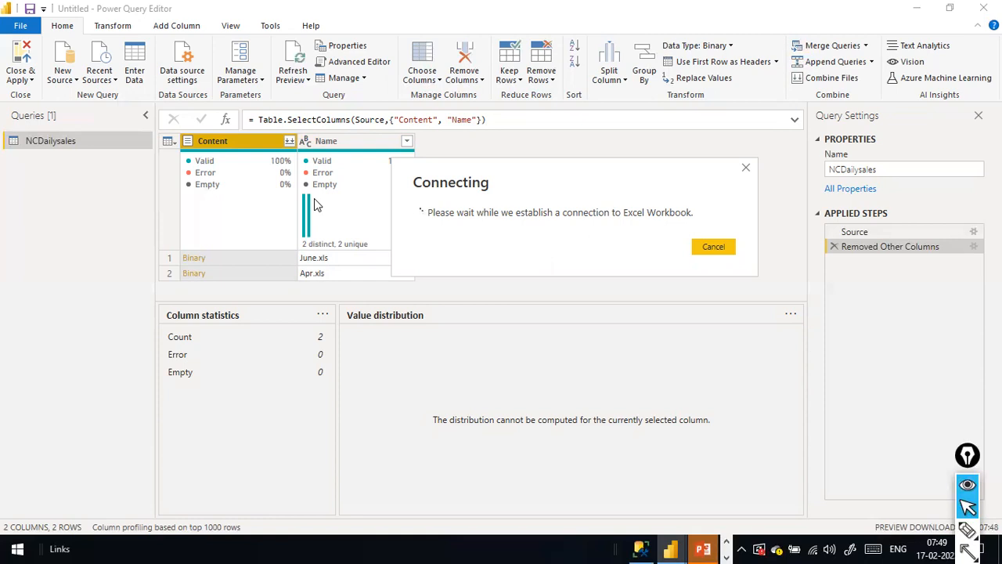
pyautogui.moveTo(640, 184); pyautogui.dragTo(604, 159)
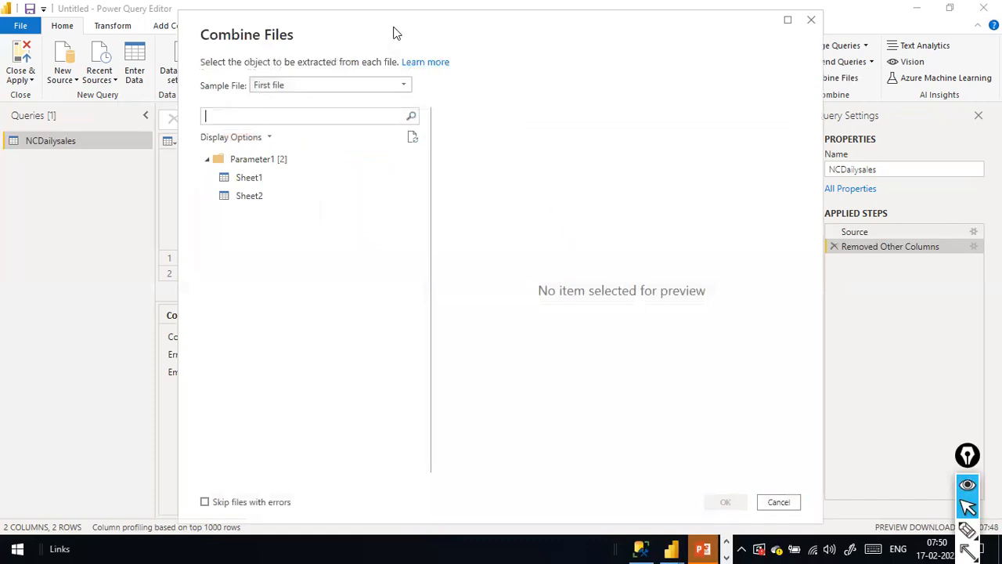
# Move the Combine Files window into view and preview Sheet1 and Sheet2 of the sample file.
pyautogui.moveTo(409, 31); pyautogui.dragTo(599, 50)
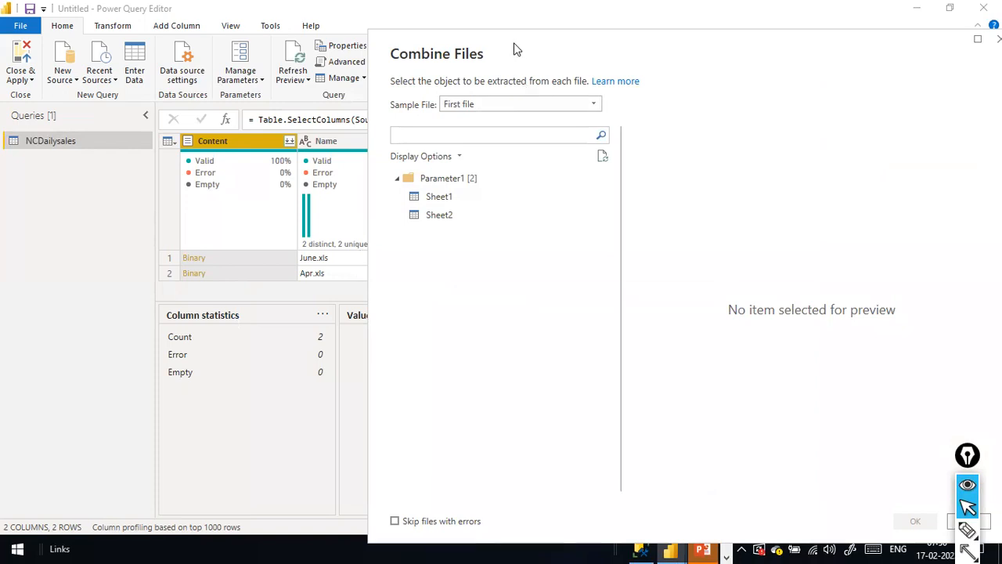
pyautogui.moveTo(515, 50); pyautogui.dragTo(340, 50)
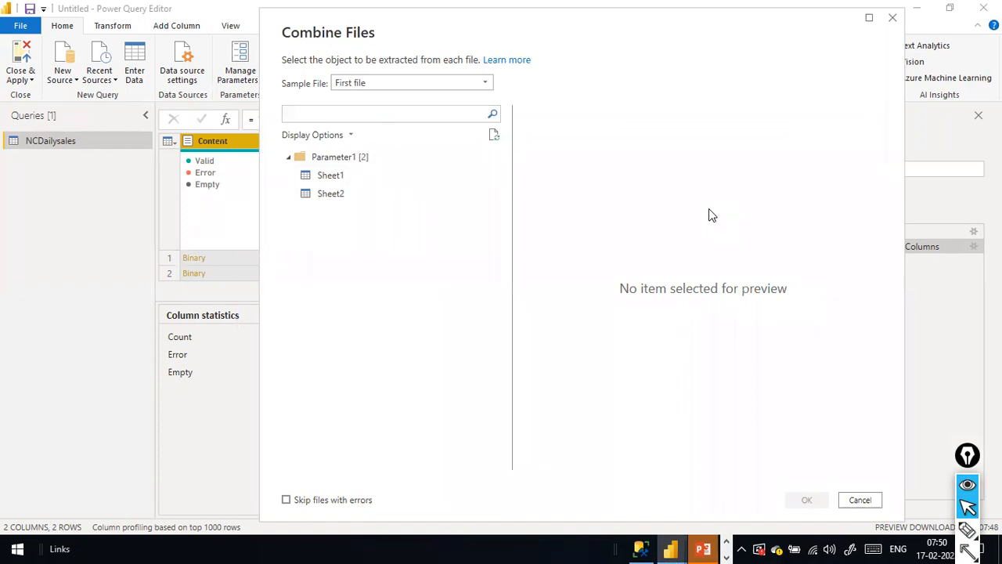
pyautogui.click(354, 182)
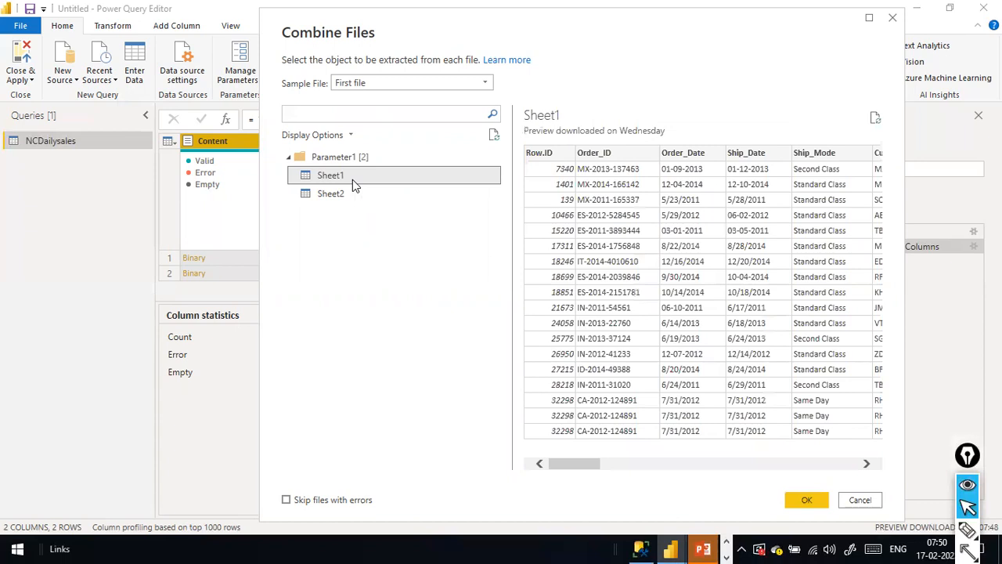
pyautogui.click(366, 192)
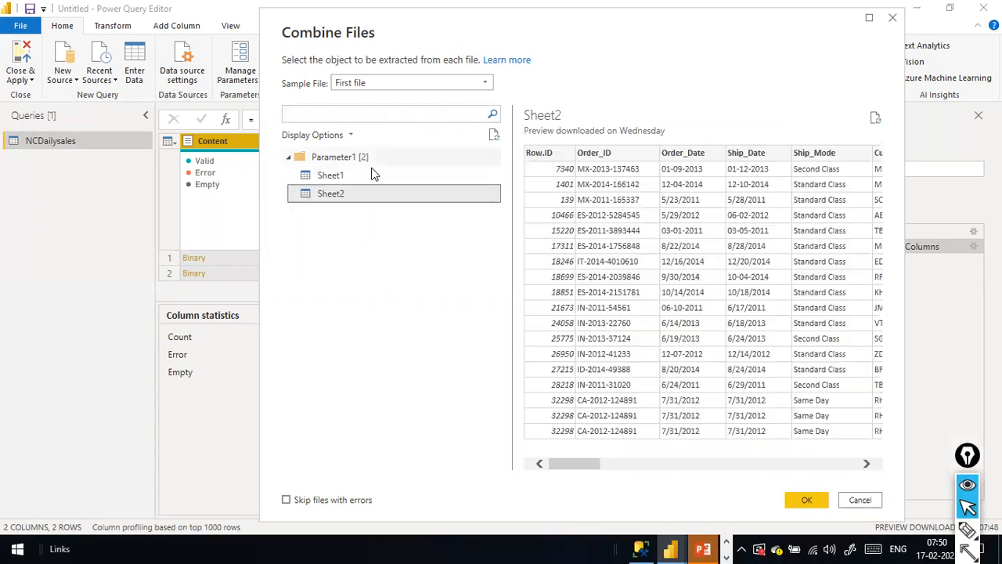
# Choose Transform Data on the Parameter1 folder to combine all sheets from both files.
pyautogui.click(489, 81)
pyautogui.click(488, 81)
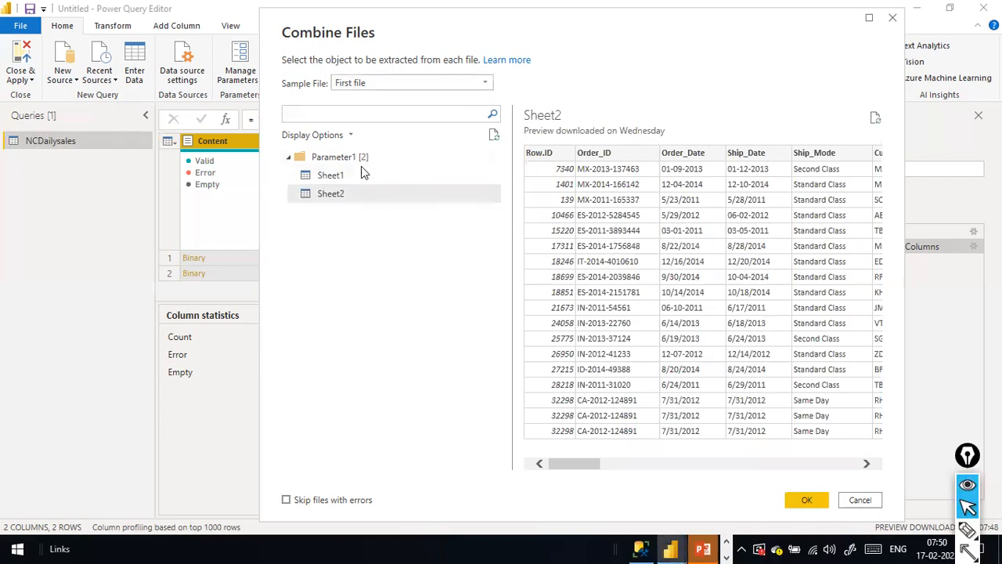
pyautogui.click(350, 159)
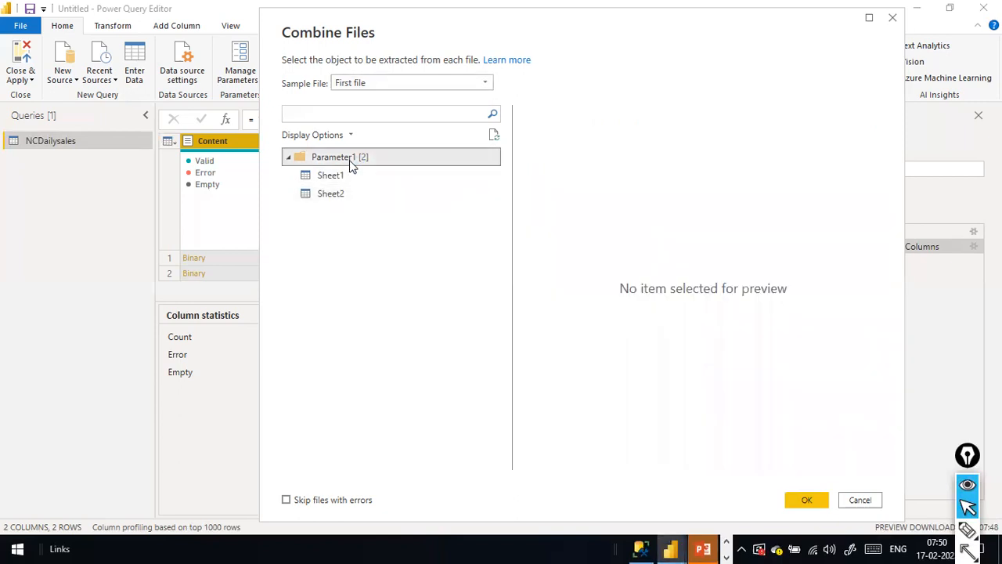
pyautogui.click(483, 89)
pyautogui.click(483, 88)
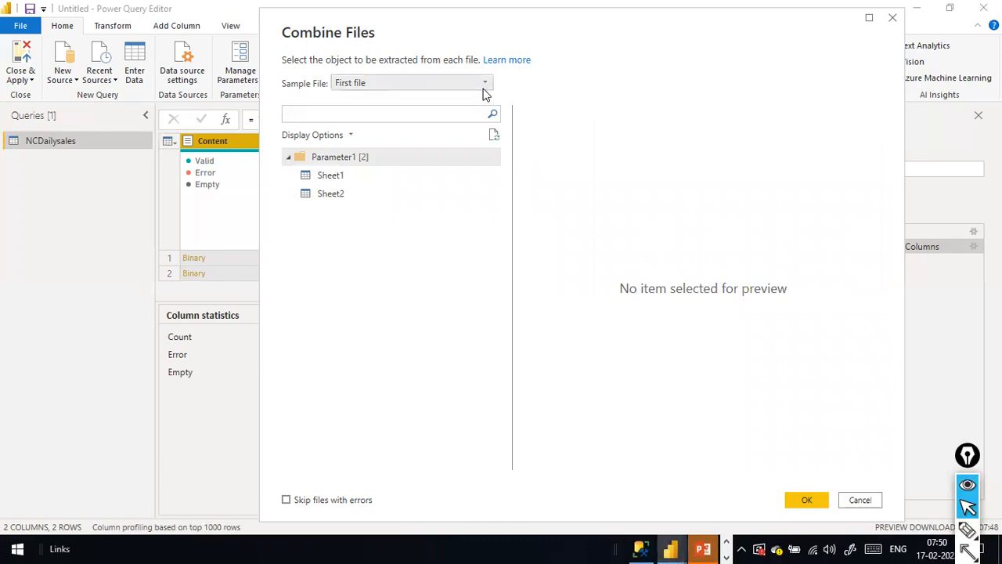
pyautogui.rightClick(350, 159)
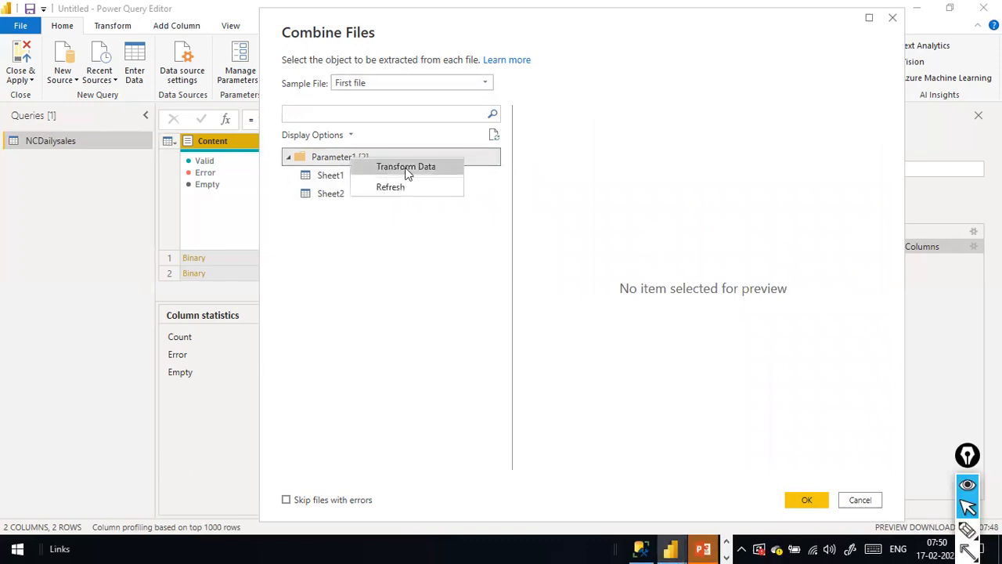
pyautogui.click(618, 198)
pyautogui.click(352, 178)
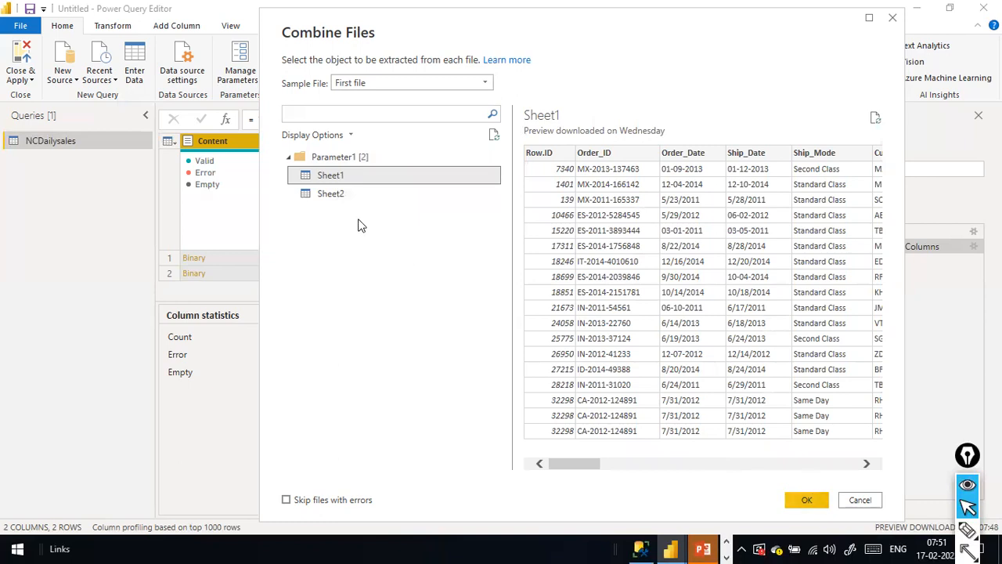
pyautogui.moveTo(333, 157); pyautogui.dragTo(335, 156)
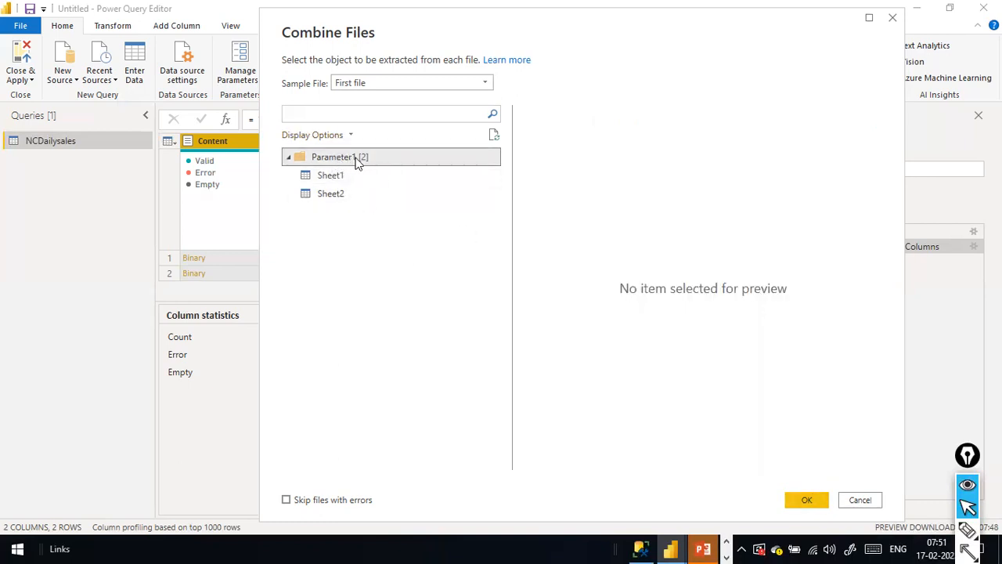
pyautogui.rightClick(356, 159)
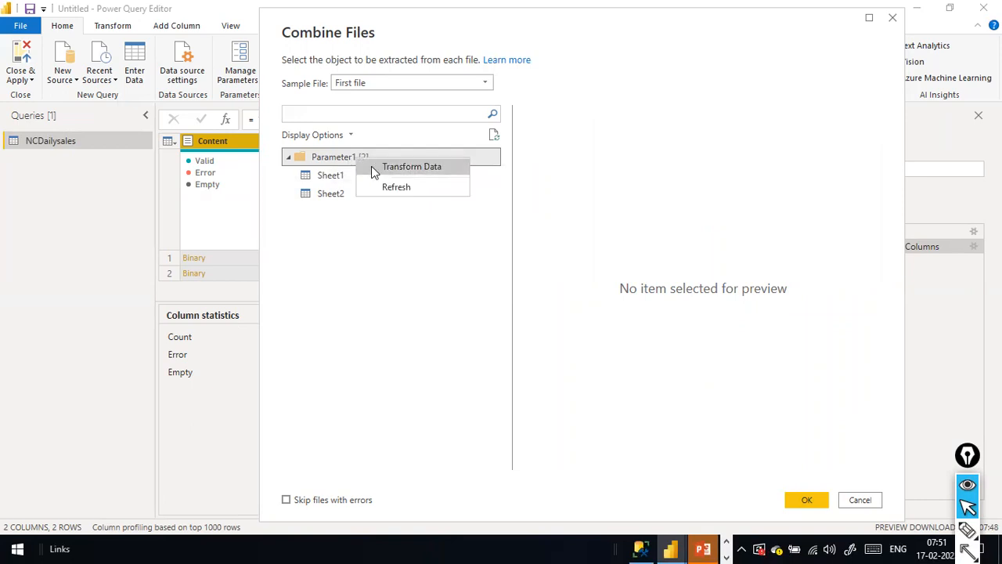
pyautogui.click(394, 168)
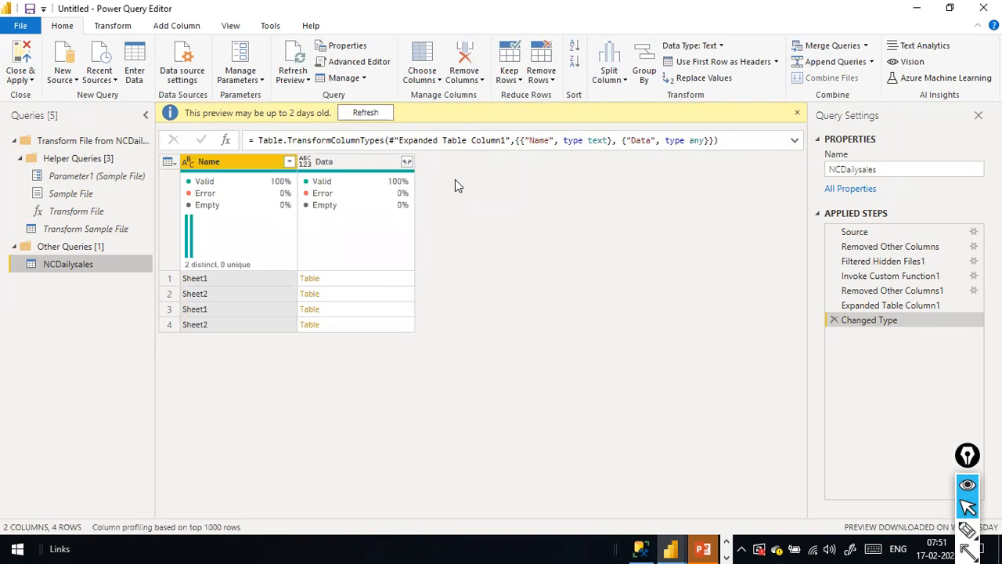
# Refresh the preview that may be up to 2 days old so the sheet list is current.
pyautogui.click(387, 113)
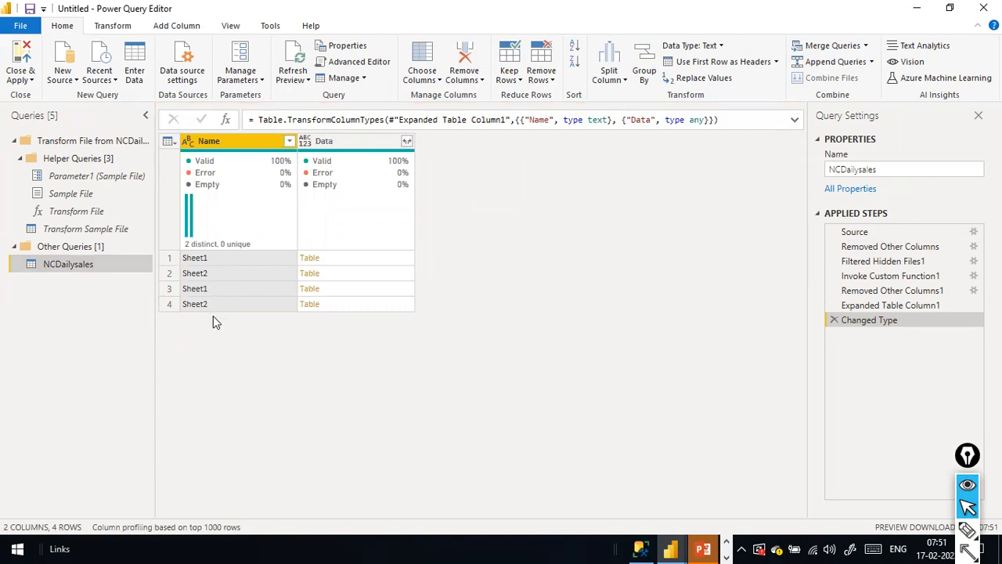
pyautogui.hotkey('alt', 'Tab')
pyautogui.press('Tab')
pyautogui.press('Tab')
pyautogui.press('Tab')
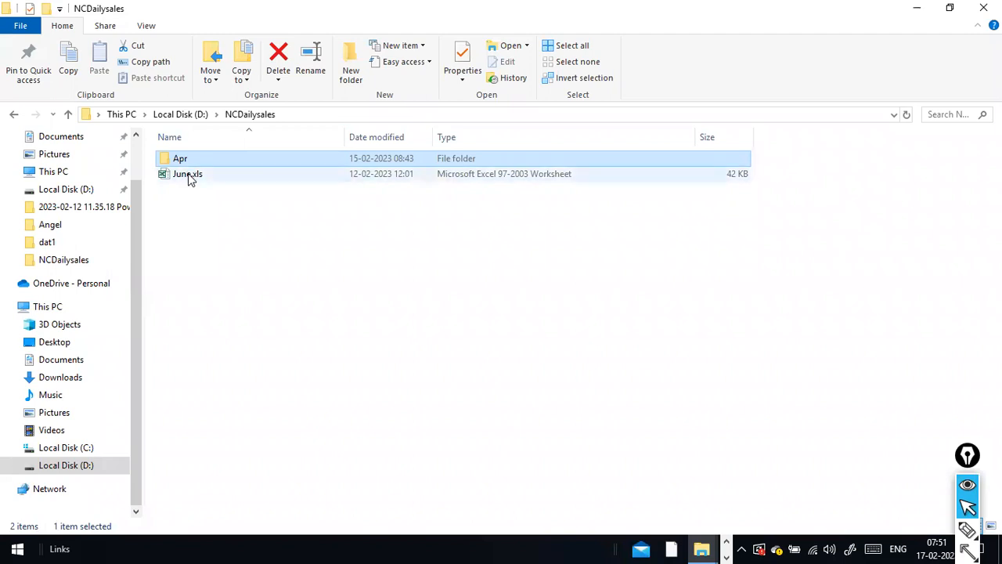
pyautogui.hotkey('alt', 'Tab')
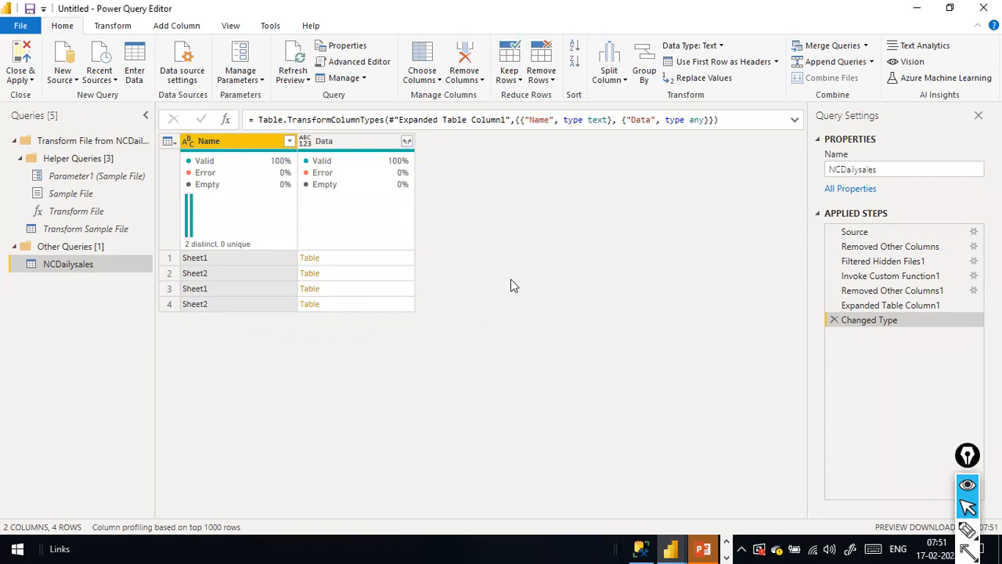
# Expand the Data column into all its columns from Column1 onward, with the original-name prefix off.
pyautogui.click(408, 141)
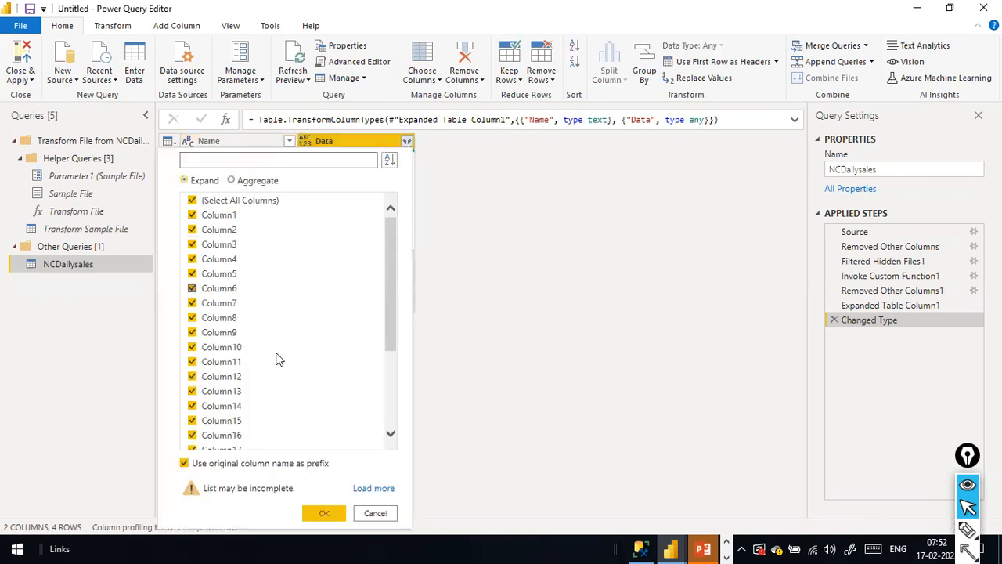
pyautogui.scroll(-3, 282, 333)
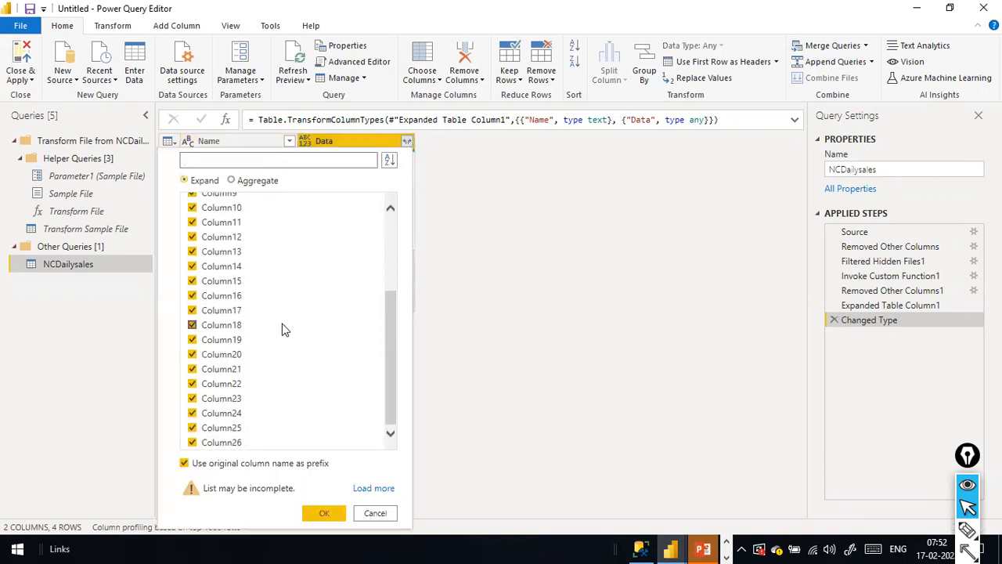
pyautogui.click(184, 465)
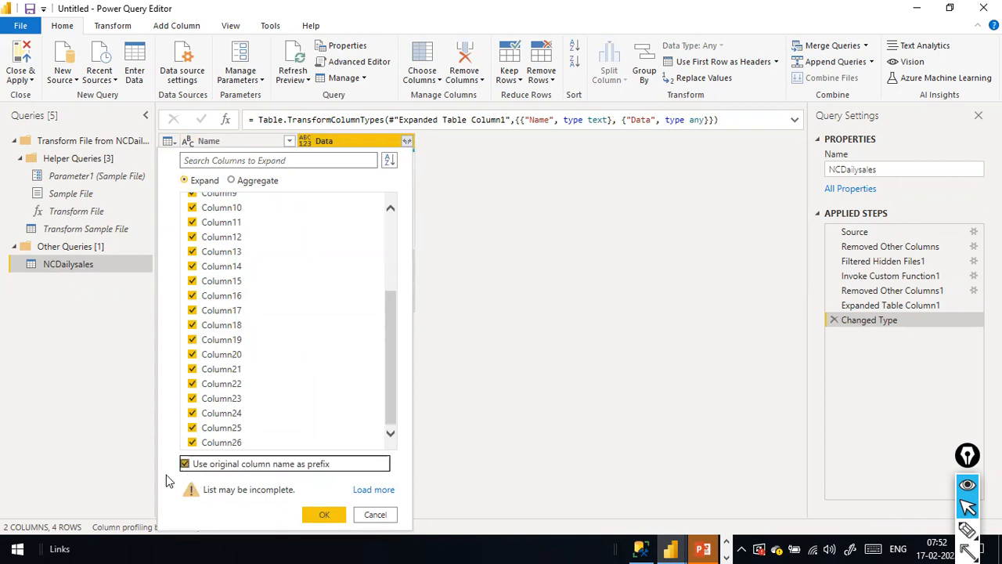
pyautogui.moveTo(92, 441)
pyautogui.mouseDown()
pyautogui.moveTo(145, 462)
pyautogui.moveTo(179, 462)
pyautogui.mouseUp()
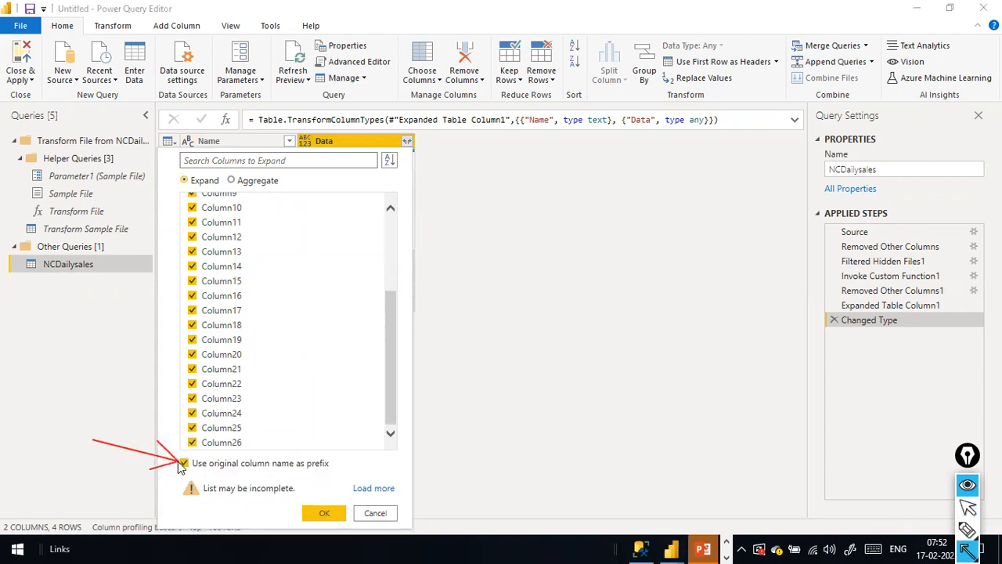
pyautogui.hotkey('ctrl', 'shift', '2')
pyautogui.click(196, 468)
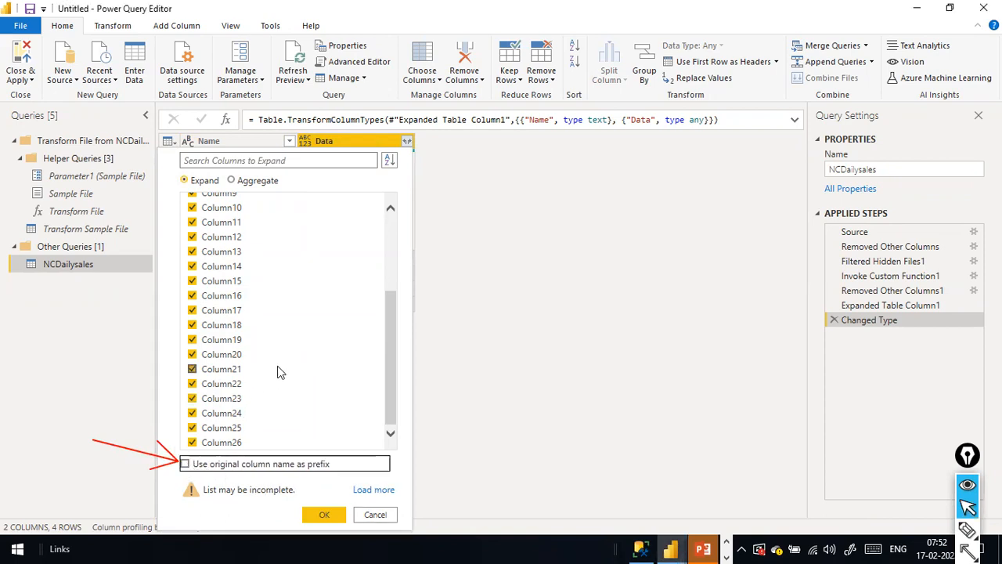
pyautogui.scroll(4, 280, 371)
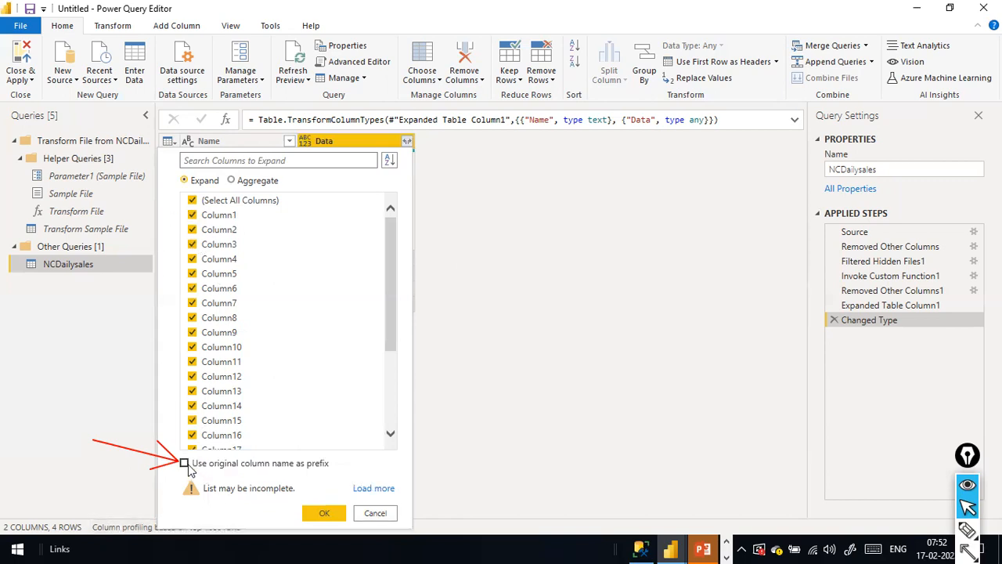
pyautogui.click(323, 515)
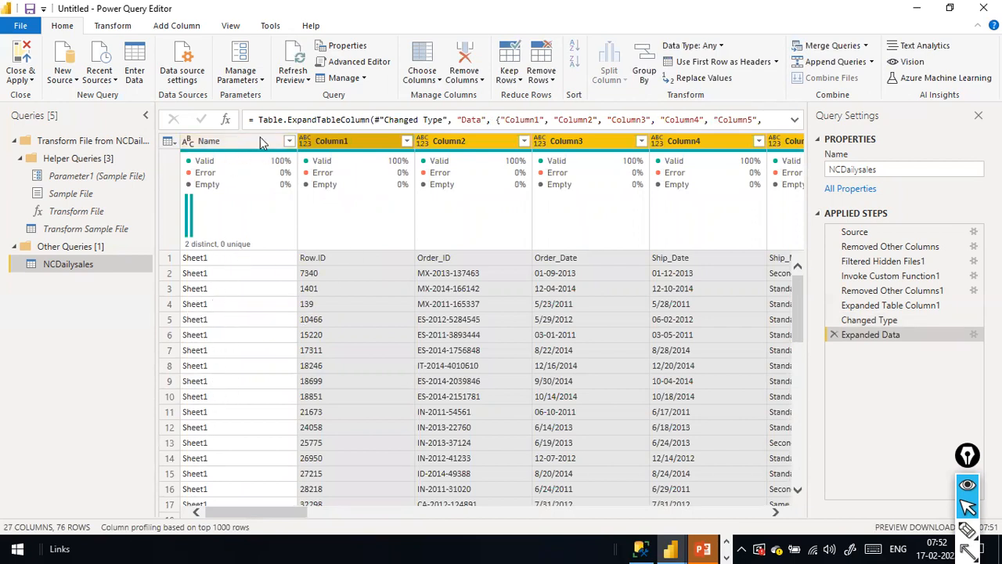
# Apply a Name column filter that keeps both Sheet1 and Sheet2 rows.
pyautogui.click(289, 142)
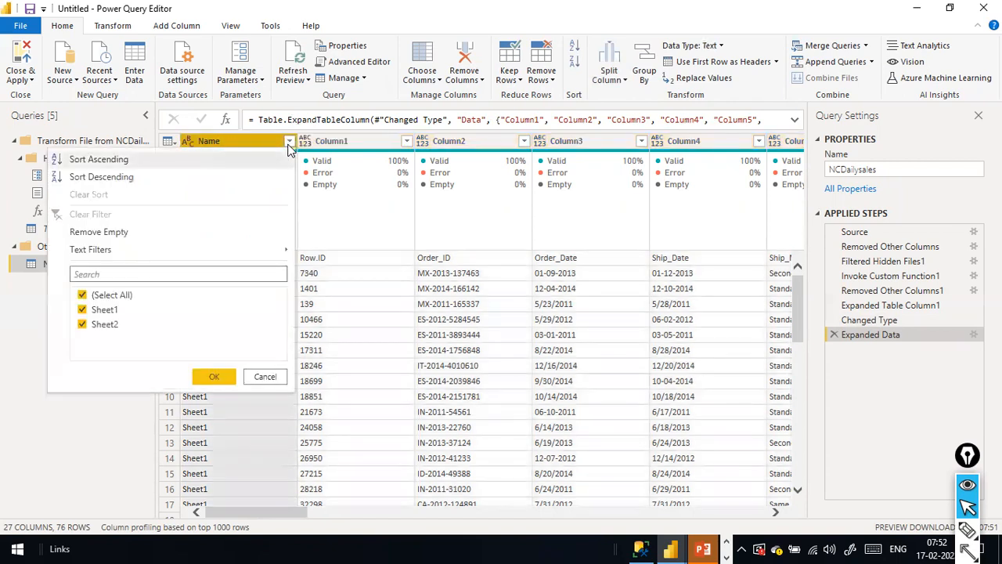
pyautogui.click(265, 377)
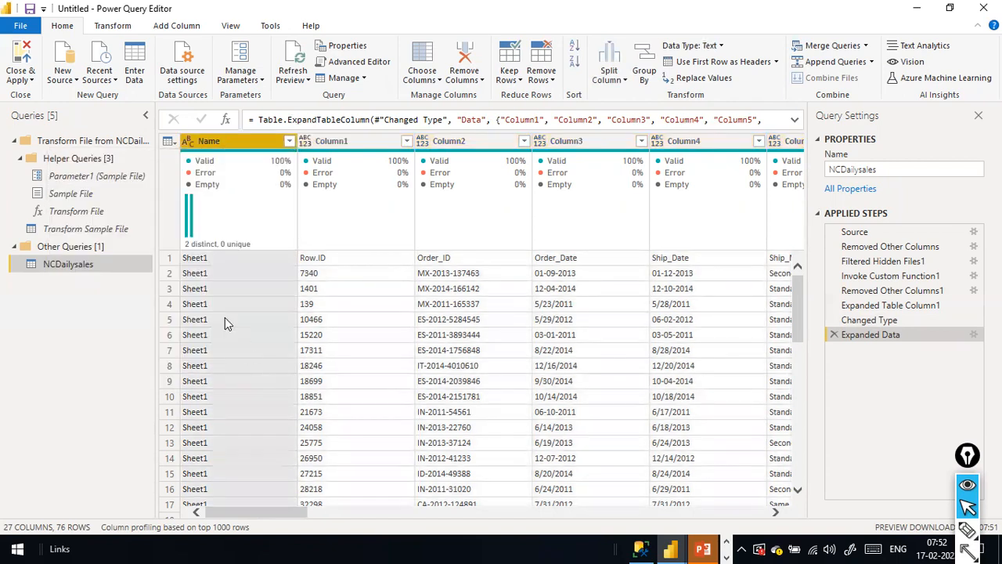
pyautogui.click(289, 142)
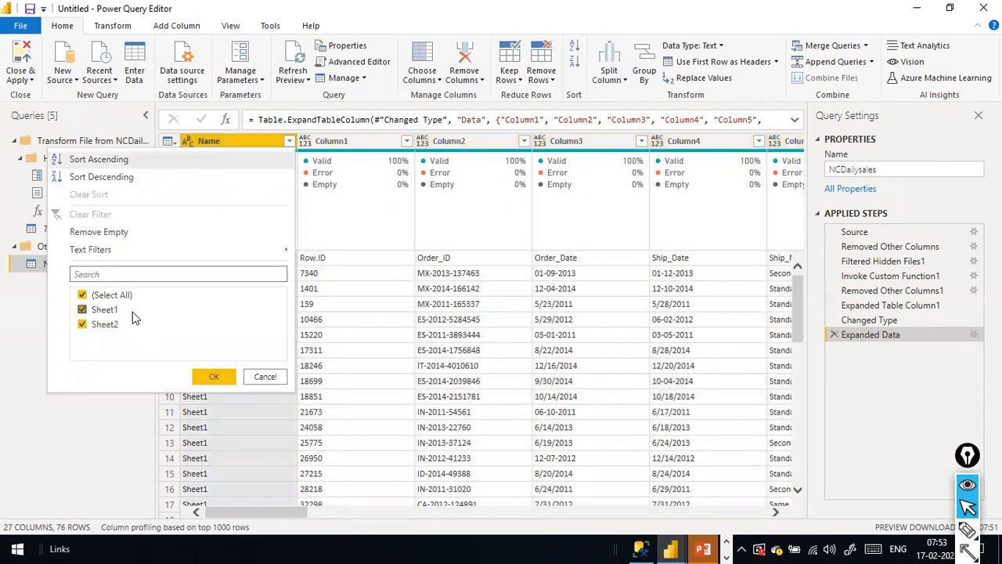
pyautogui.click(81, 324)
pyautogui.click(82, 328)
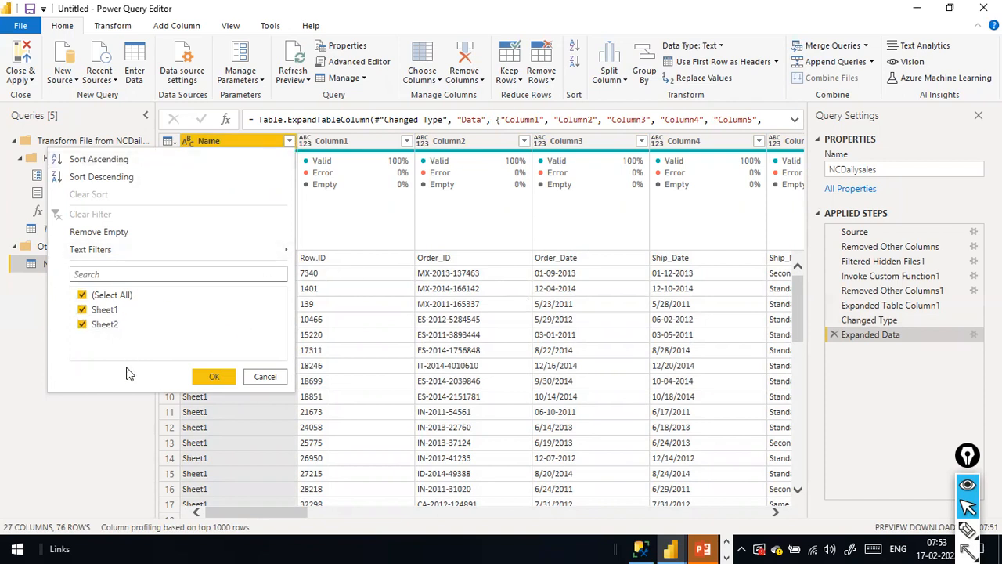
pyautogui.click(213, 379)
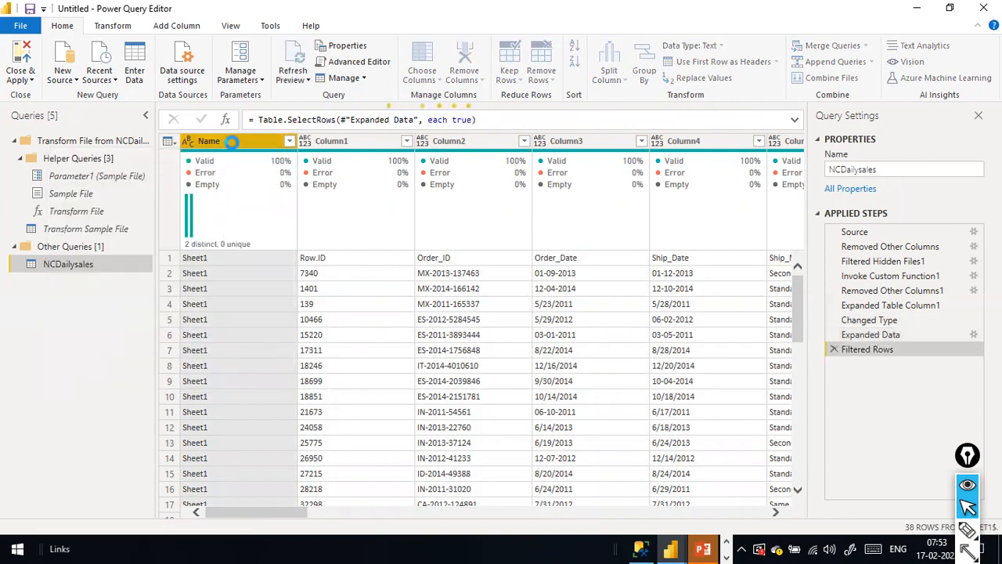
pyautogui.rightClick(232, 142)
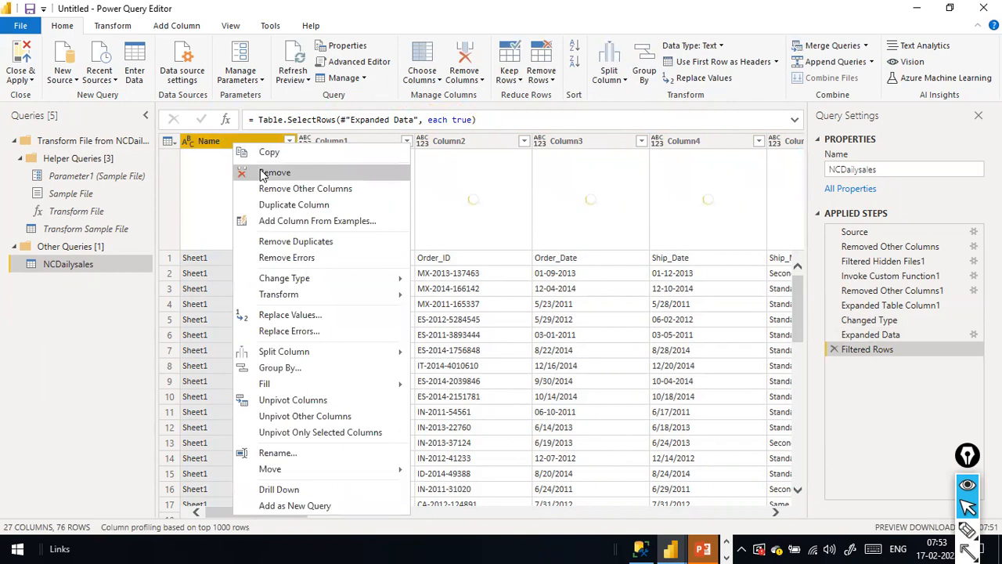
# Delete the Name column from the NCDailysales table.
pyautogui.click(242, 170)
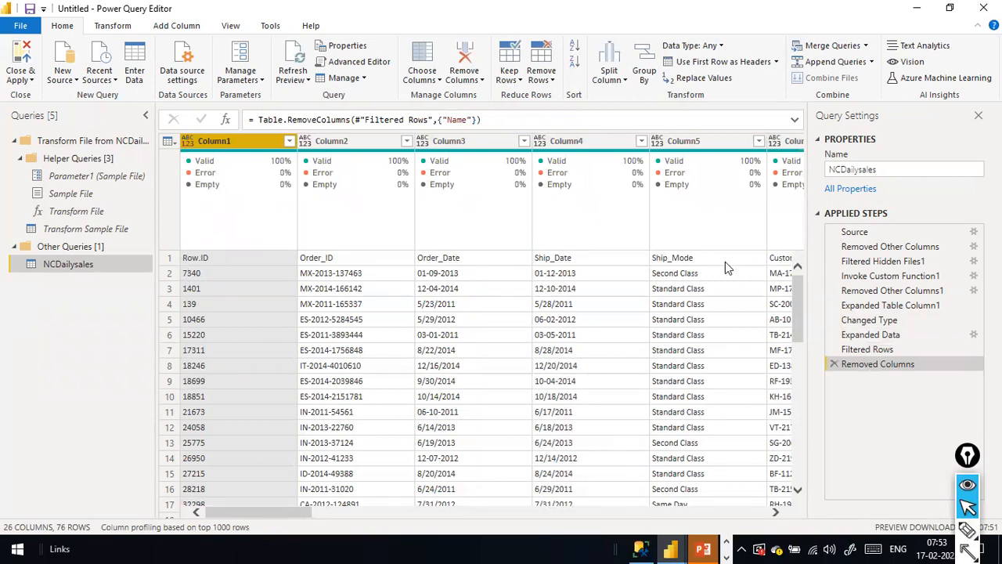
pyautogui.hotkey('ctrl', 'shift', 'a')
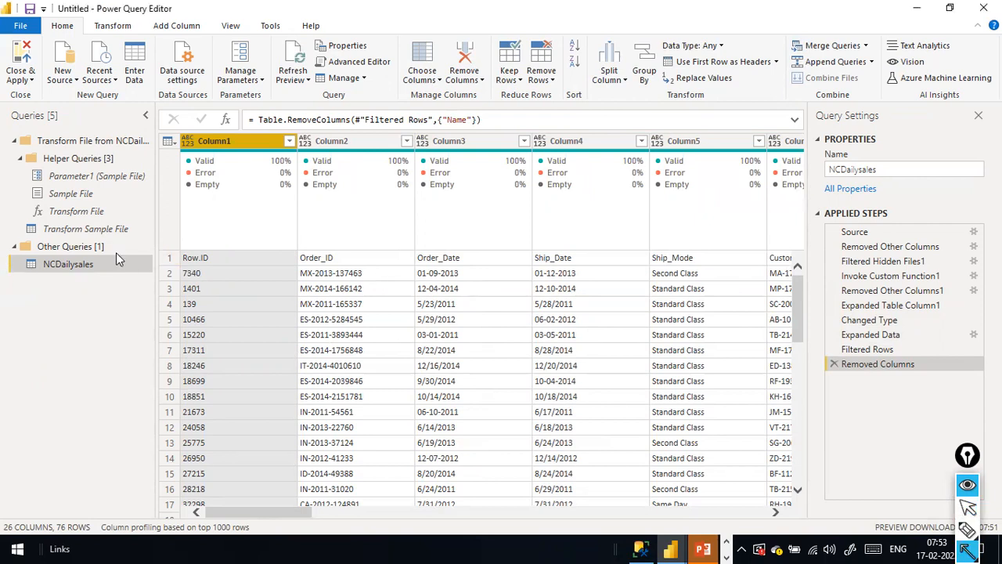
pyautogui.moveTo(116, 252); pyautogui.dragTo(168, 261)
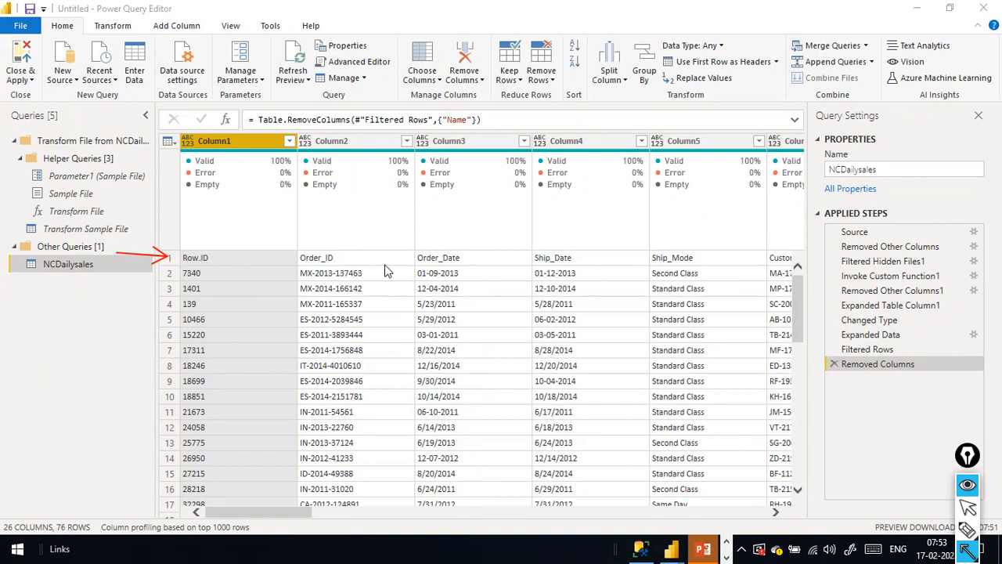
pyautogui.moveTo(331, 257); pyautogui.dragTo(350, 149)
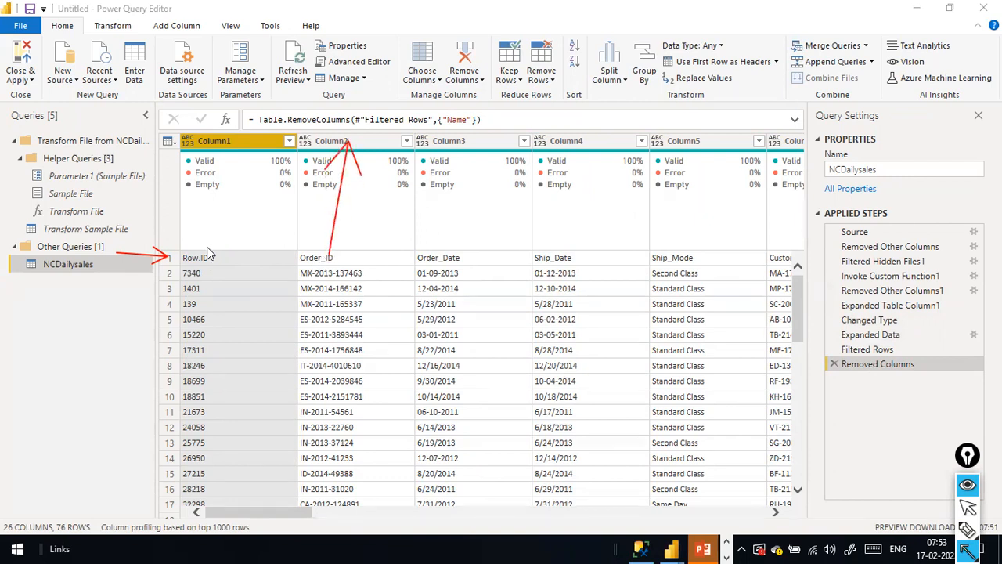
pyautogui.moveTo(205, 255); pyautogui.dragTo(219, 145)
pyautogui.moveTo(440, 254); pyautogui.dragTo(442, 136)
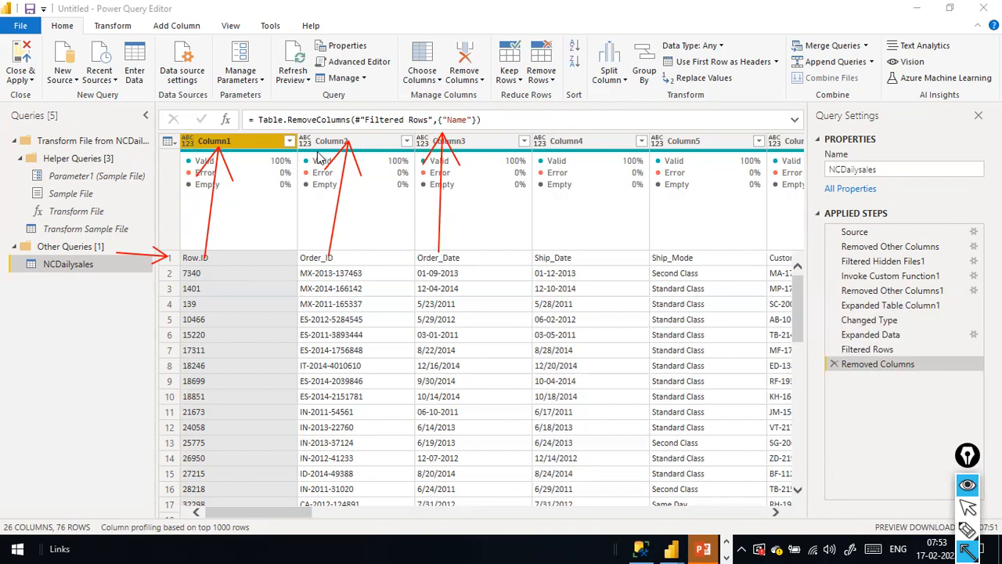
pyautogui.press('Escape')
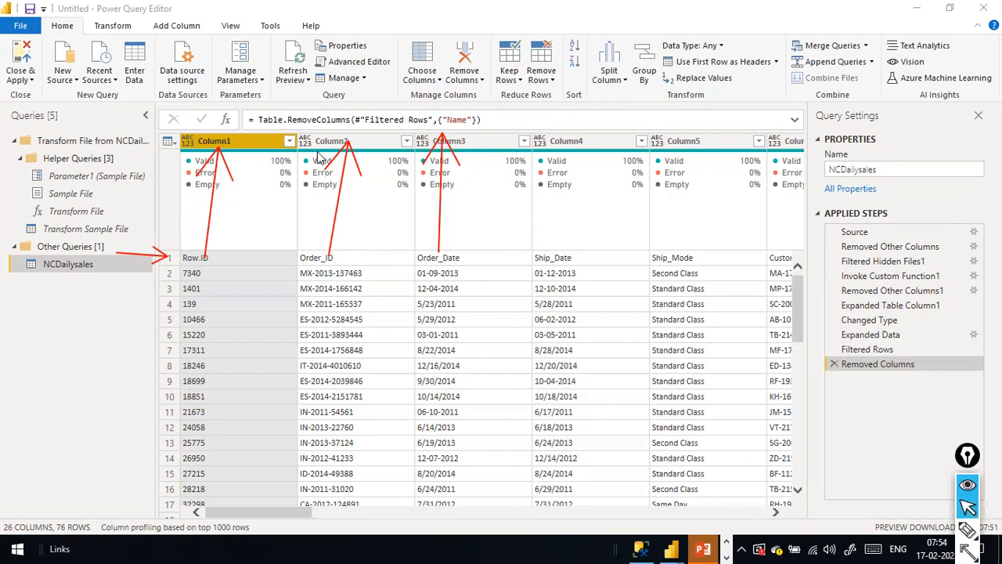
# Promote the first row to headers so columns read Row.ID, Order_ID, Order_Date and so on.
pyautogui.click(109, 28)
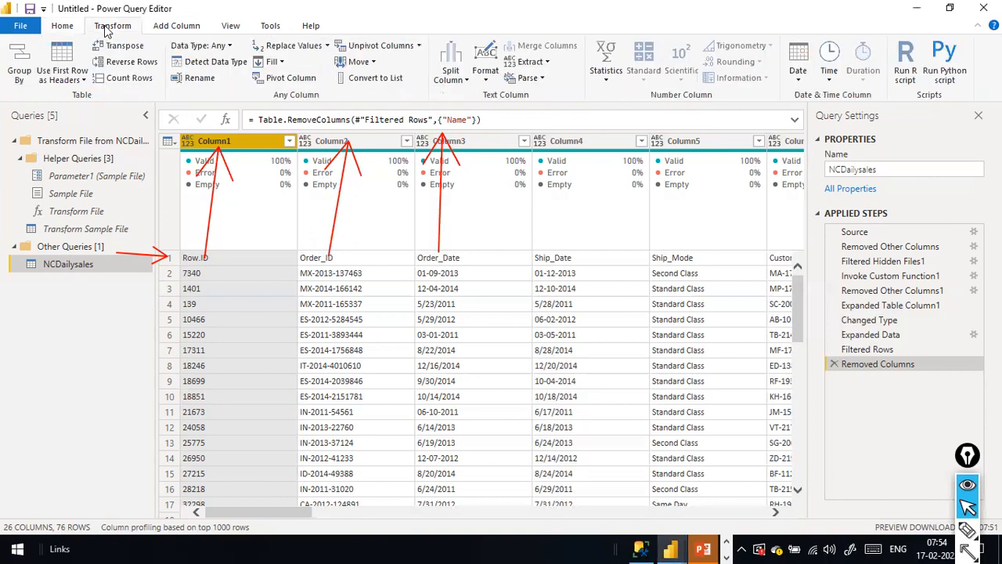
pyautogui.click(85, 81)
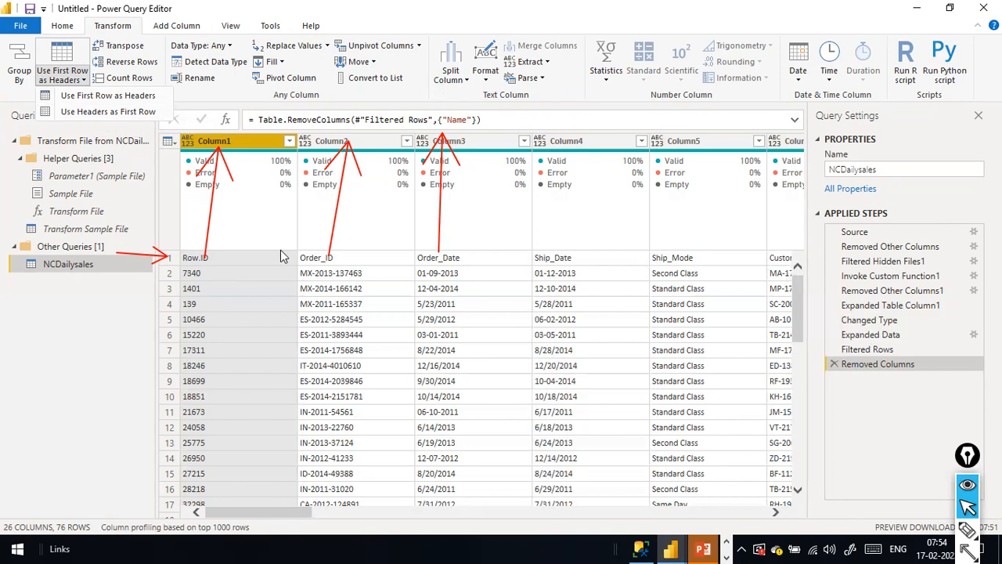
pyautogui.click(122, 98)
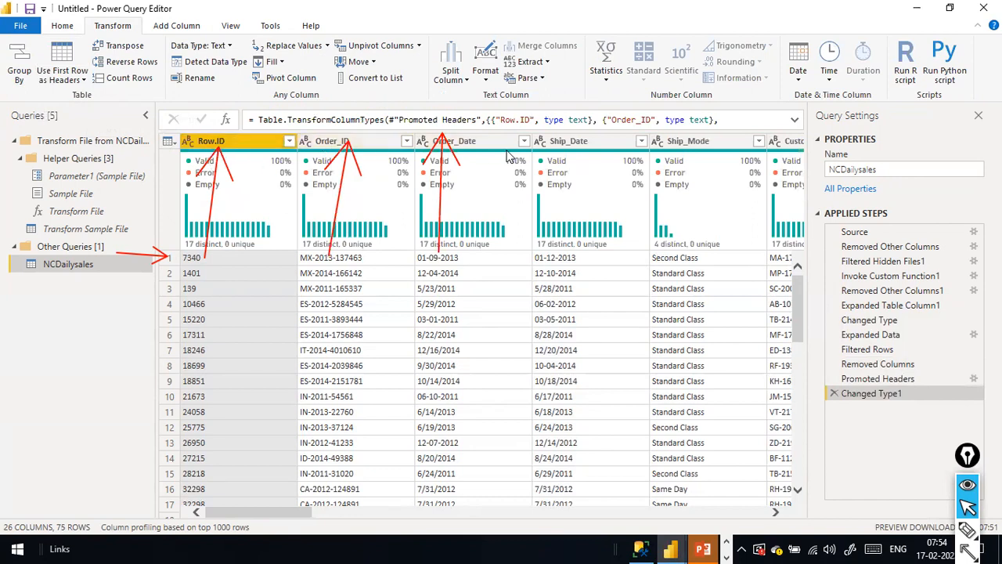
pyautogui.moveTo(284, 244)
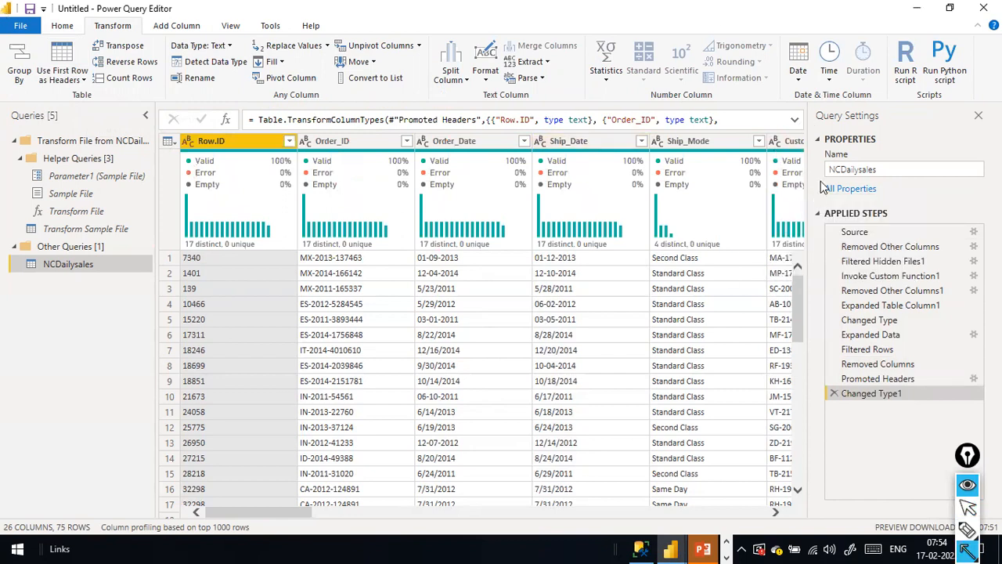
pyautogui.moveTo(811, 100); pyautogui.dragTo(840, 205)
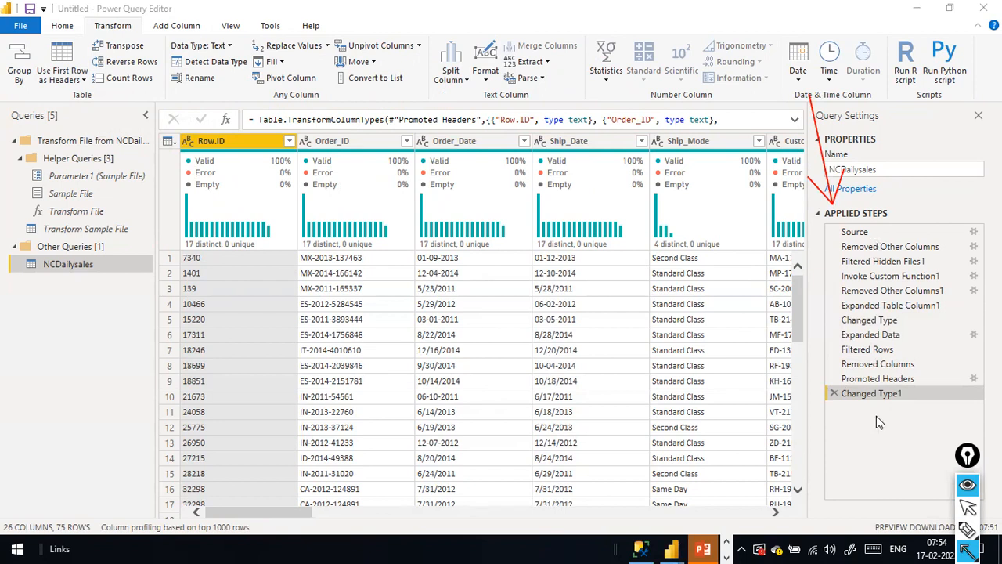
pyautogui.hotkey('ctrl', 'shift', '7')
pyautogui.hotkey('ctrl', 'shift', '2')
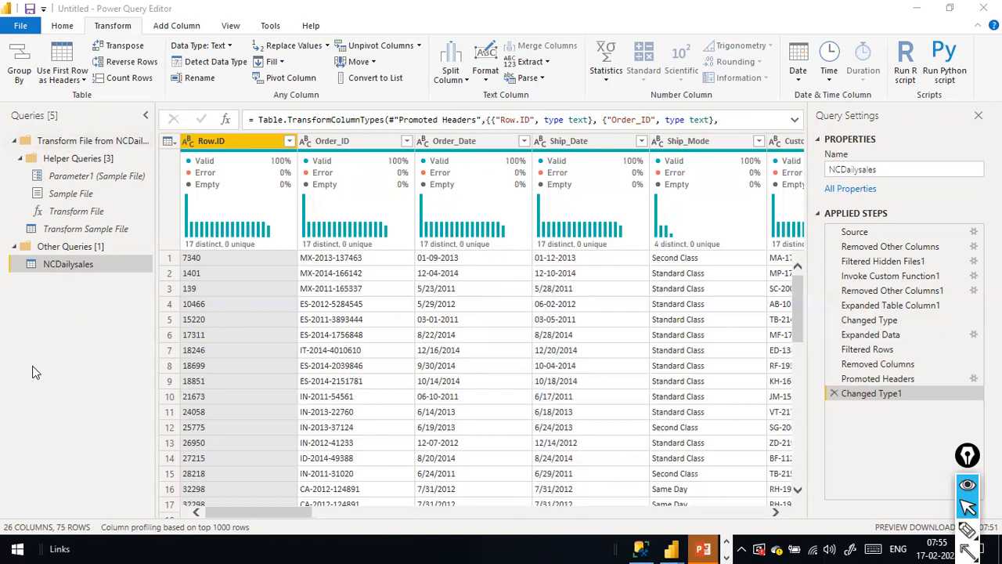
pyautogui.click(147, 80)
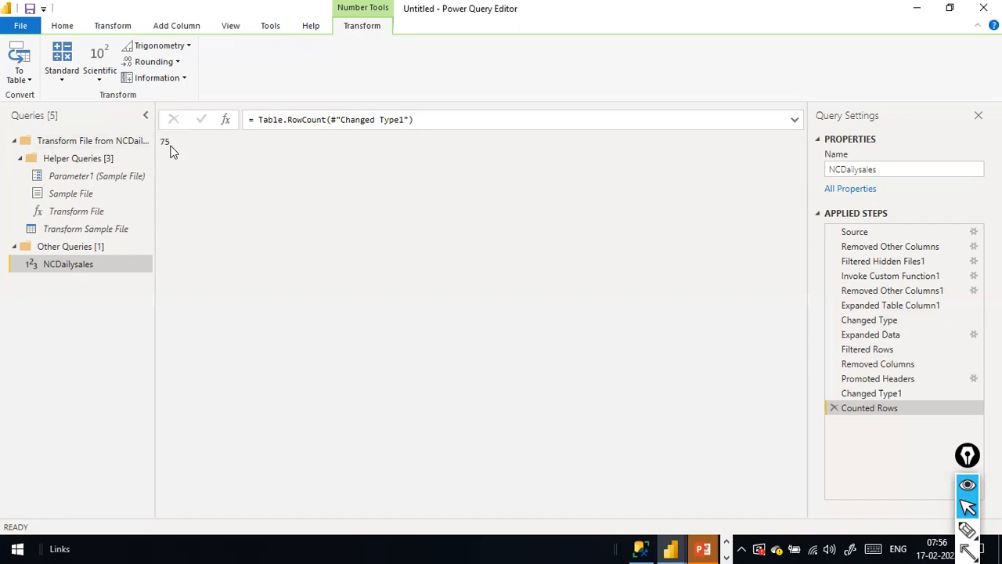
pyautogui.click(834, 408)
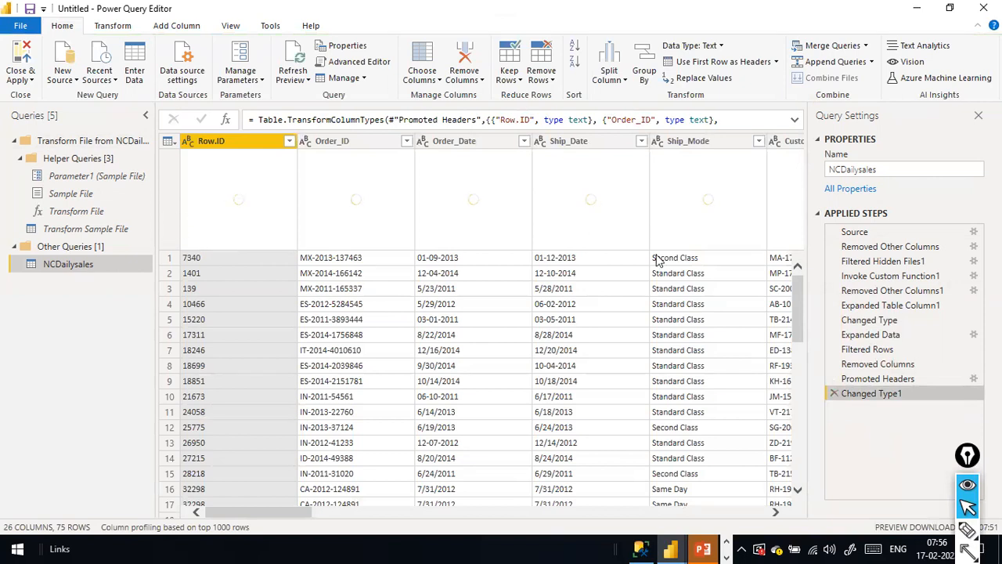
# Set Quantity to Whole Number, replacing the current type conversion.
pyautogui.moveTo(284, 511); pyautogui.dragTo(687, 491)
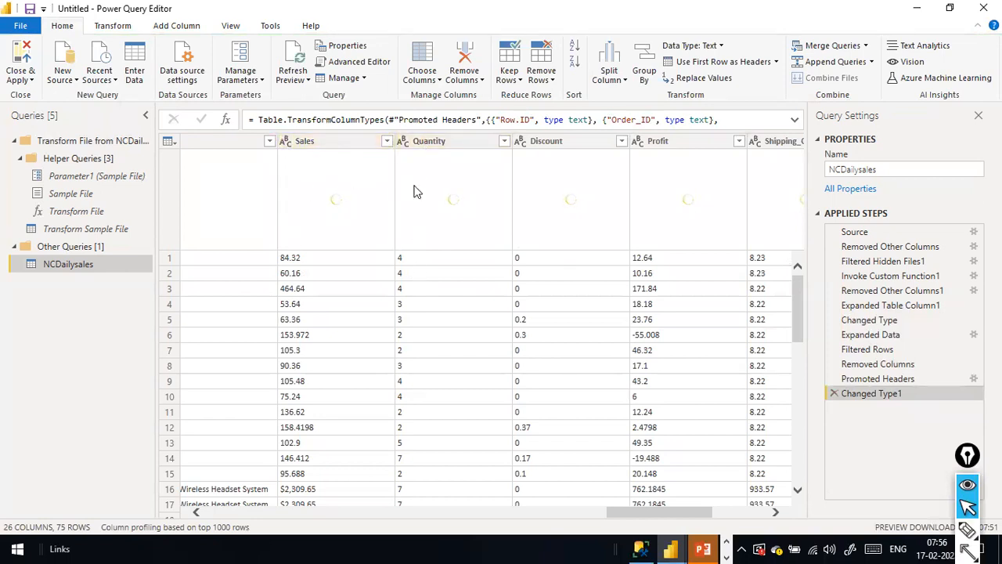
pyautogui.click(406, 144)
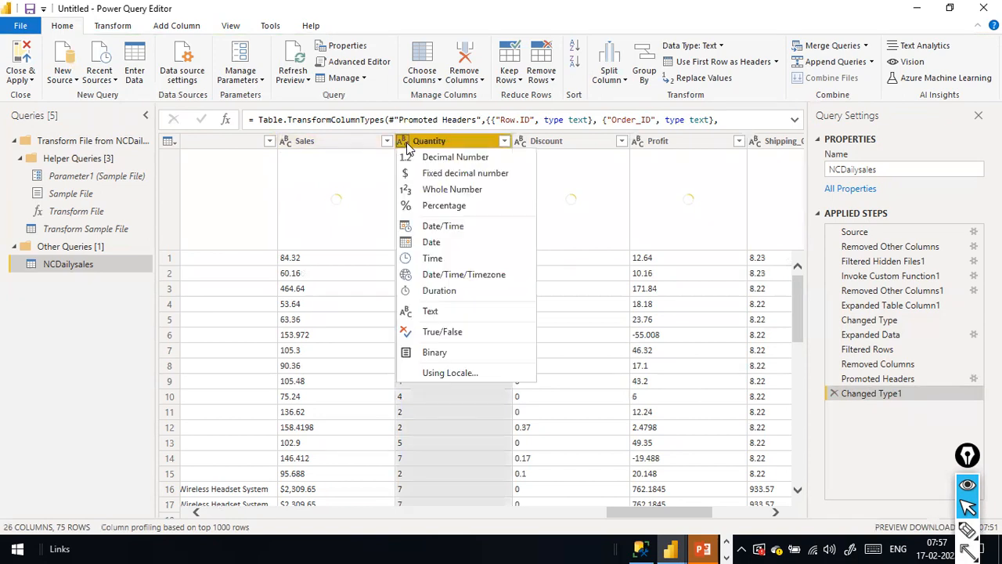
pyautogui.click(462, 189)
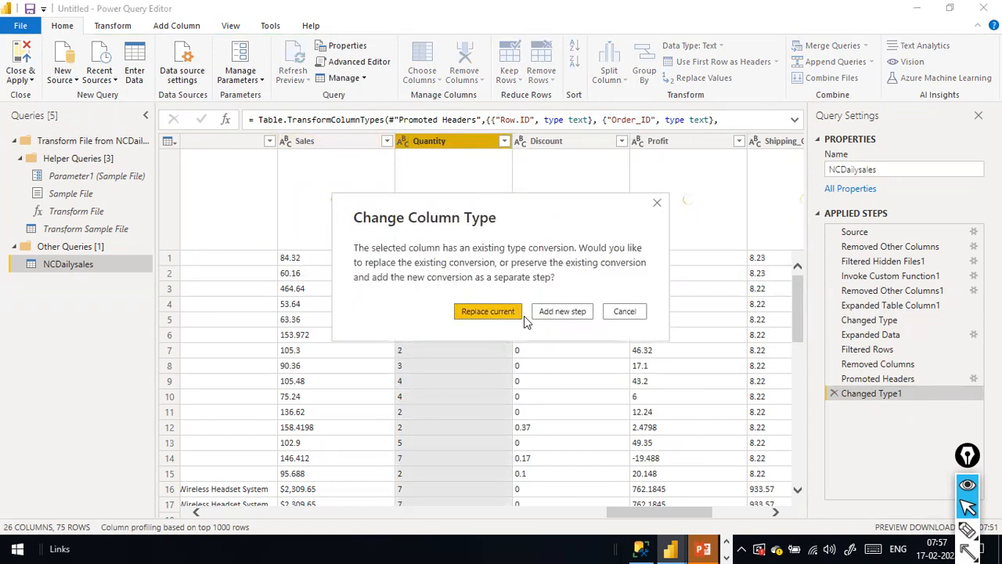
pyautogui.click(478, 311)
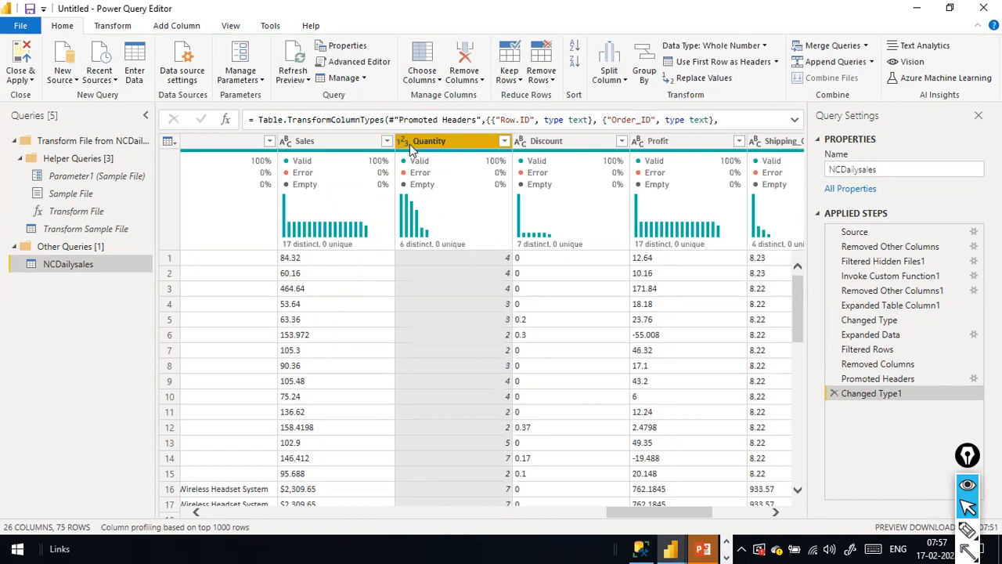
# Set Discount to Decimal Number, replacing the current conversion, and leave Sales as text.
pyautogui.click(521, 146)
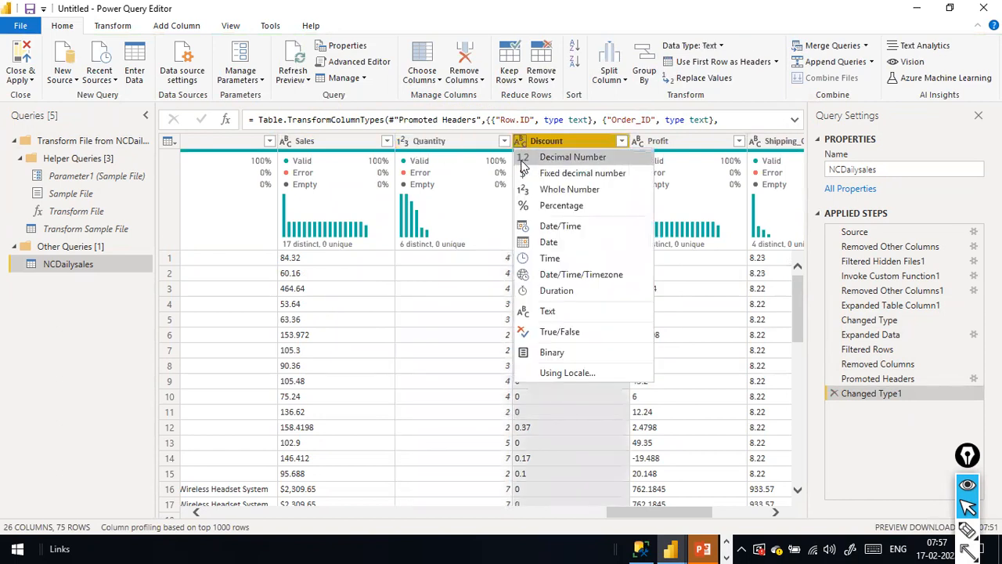
pyautogui.click(587, 157)
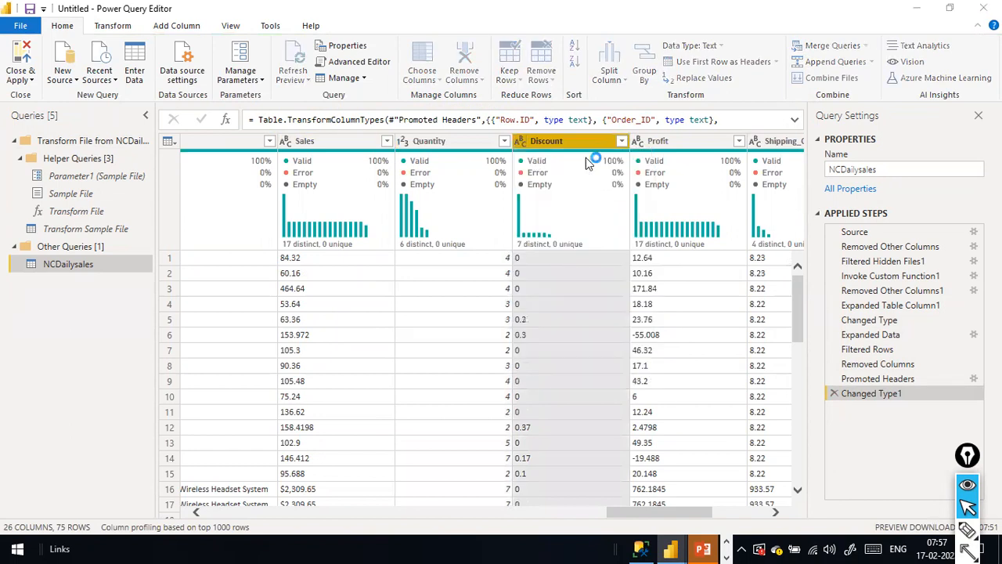
pyautogui.click(506, 311)
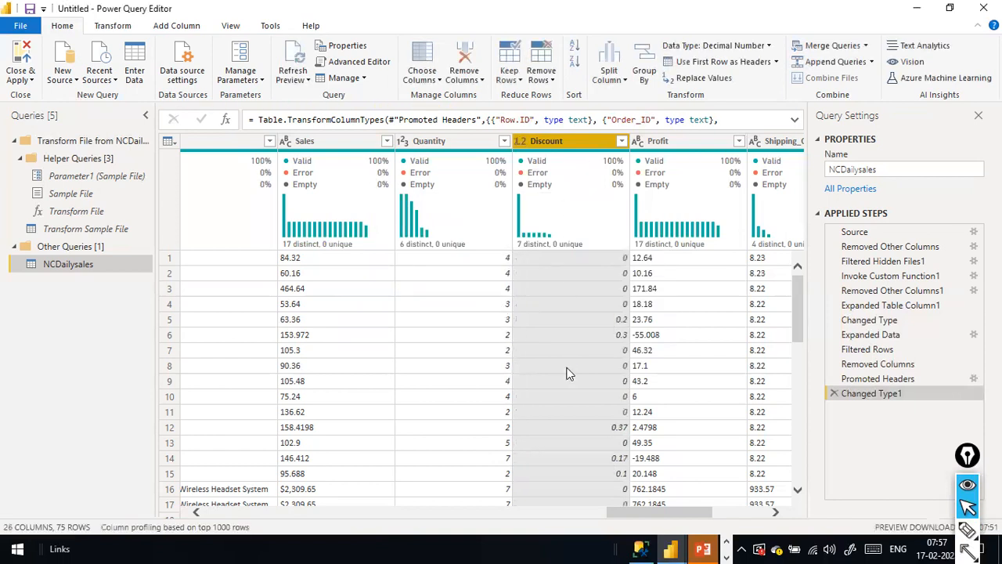
pyautogui.click(286, 142)
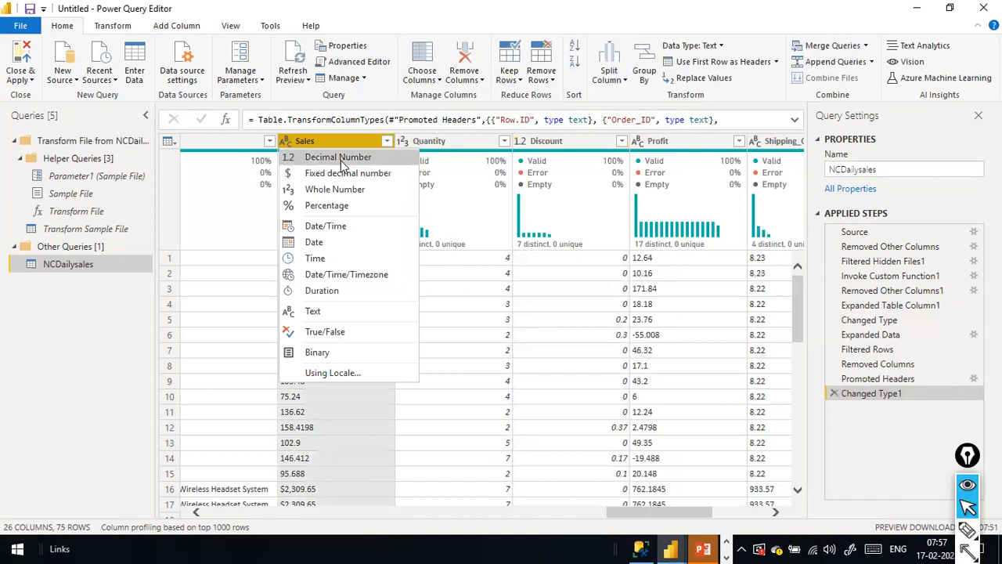
pyautogui.click(338, 158)
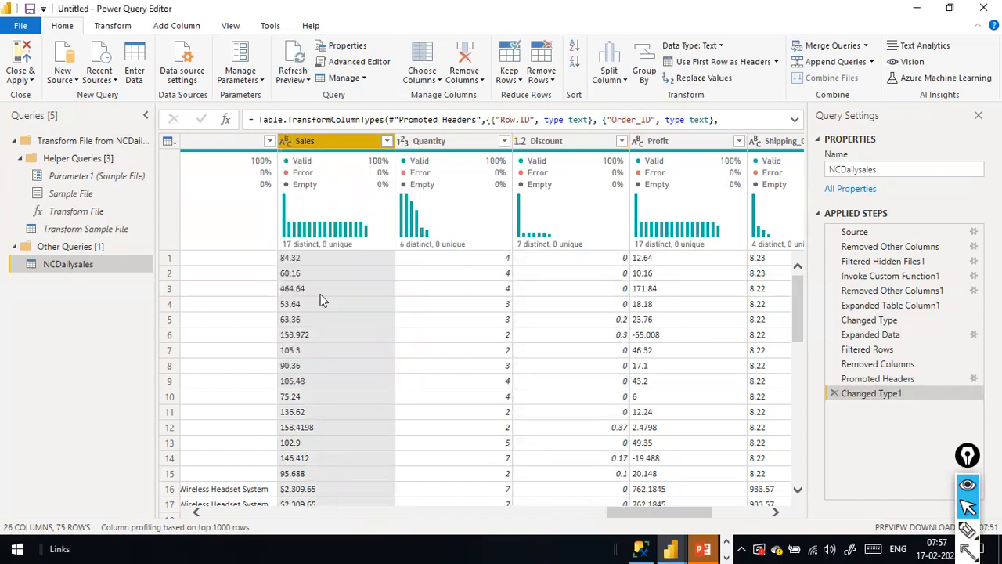
pyautogui.scroll(-5, 332, 287)
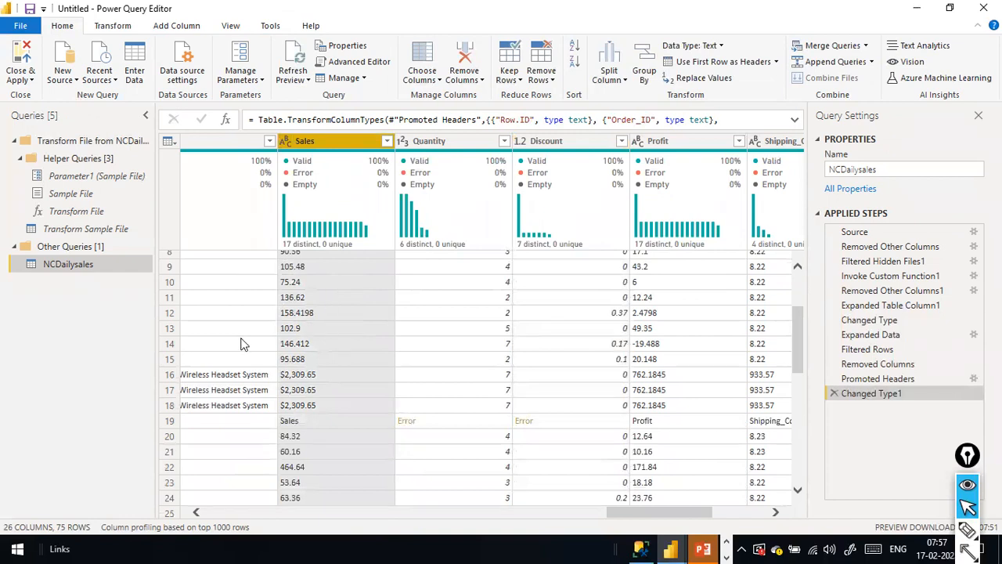
pyautogui.press('a')
pyautogui.moveTo(221, 322); pyautogui.dragTo(283, 386)
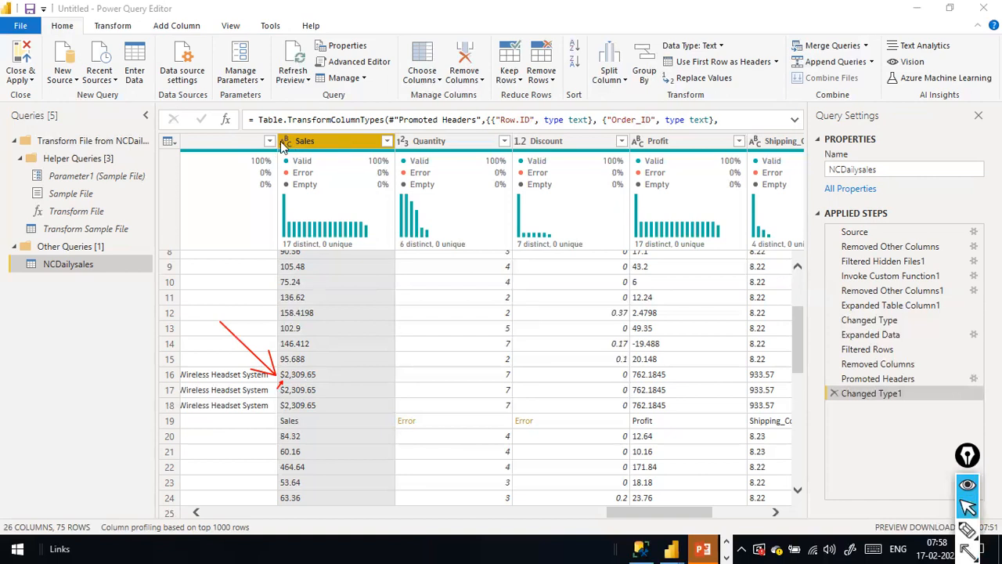
pyautogui.click(284, 143)
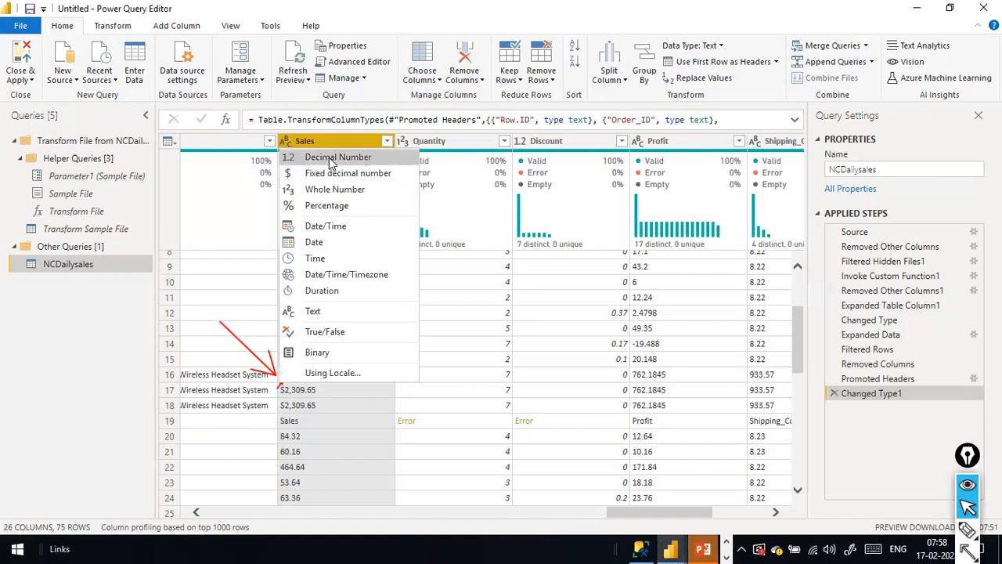
pyautogui.click(363, 21)
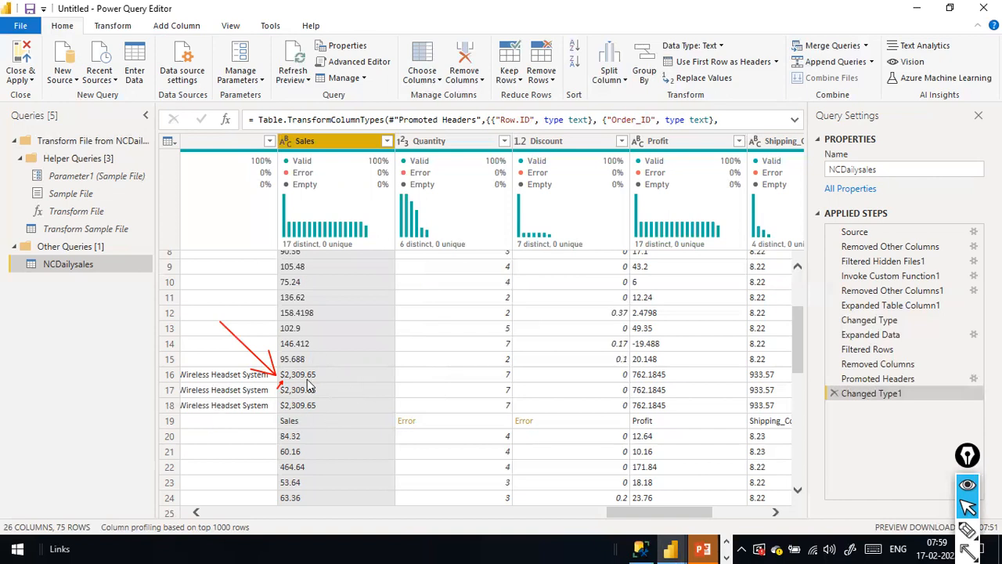
# Replace '$' with nothing in the Sales column so values read like 2,309.65.
pyautogui.rightClick(335, 146)
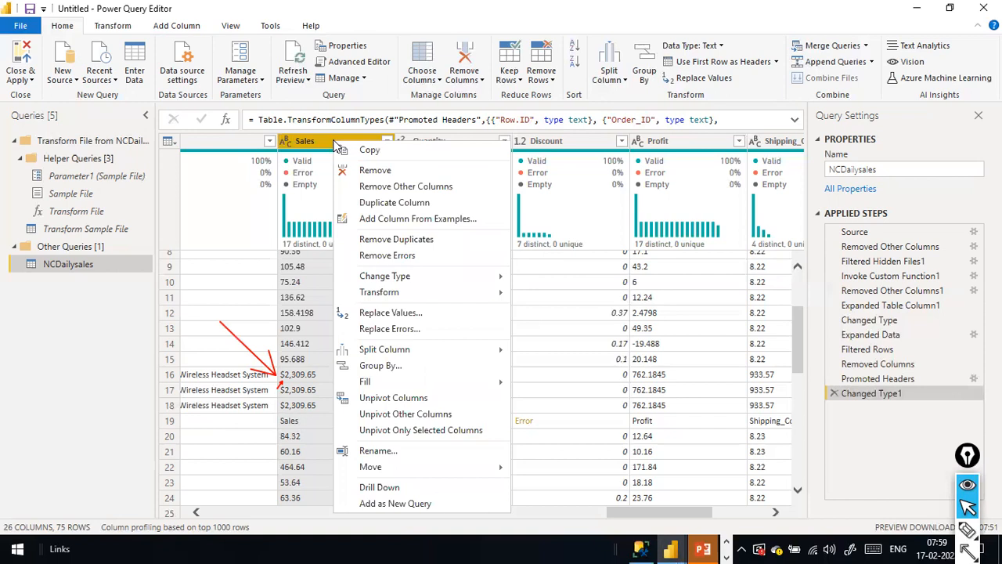
pyautogui.click(431, 314)
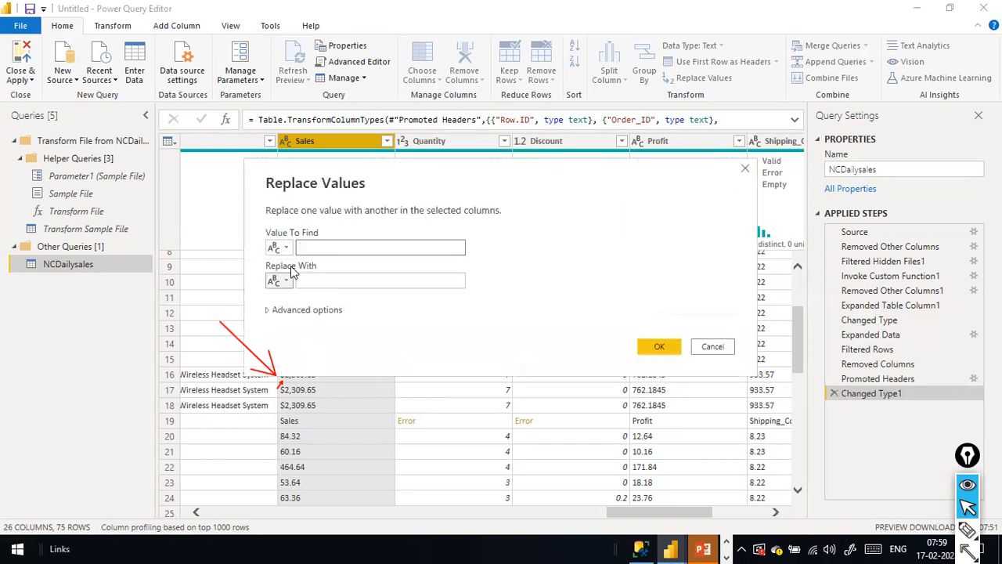
pyautogui.write('$')
pyautogui.click(353, 282)
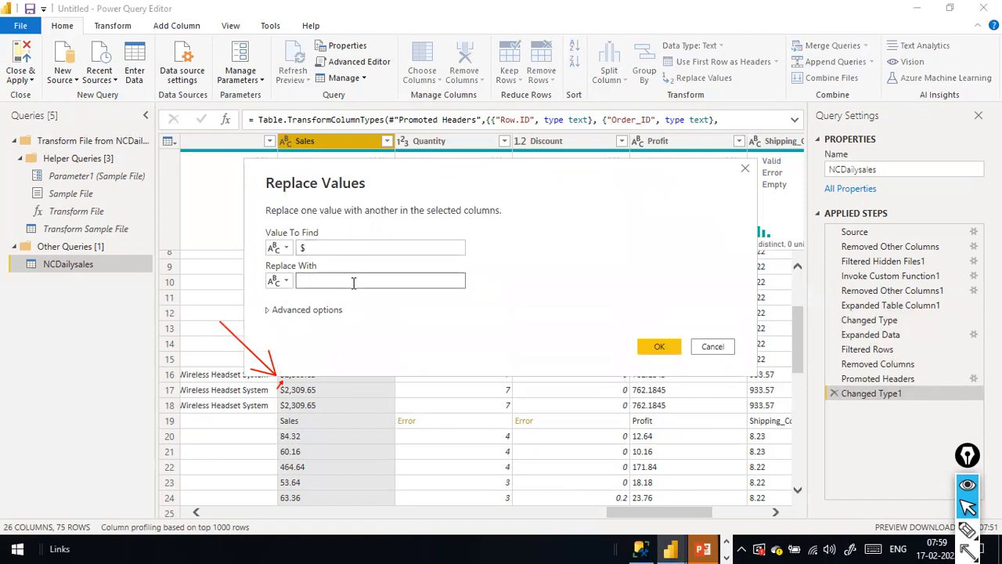
pyautogui.click(363, 249)
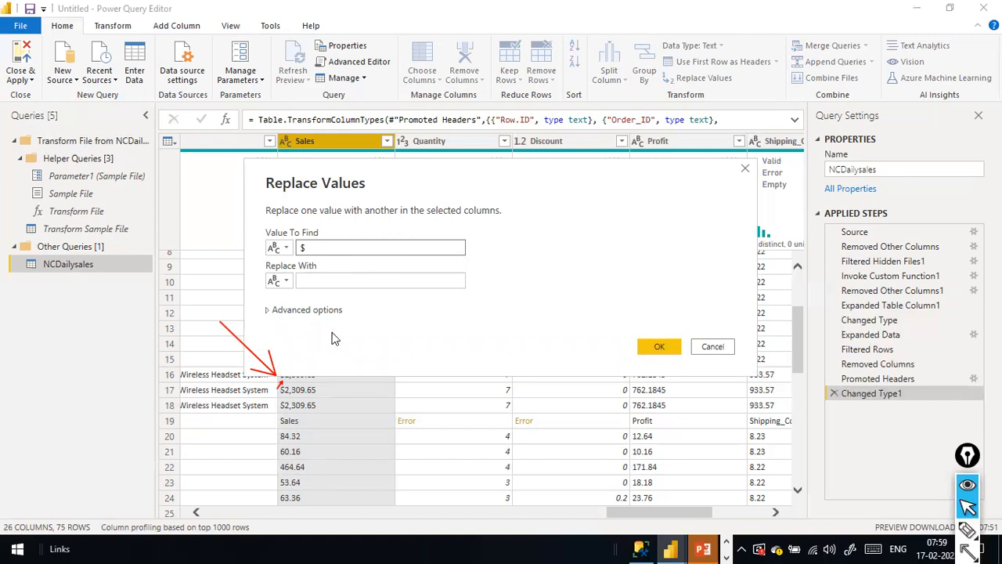
pyautogui.click(324, 279)
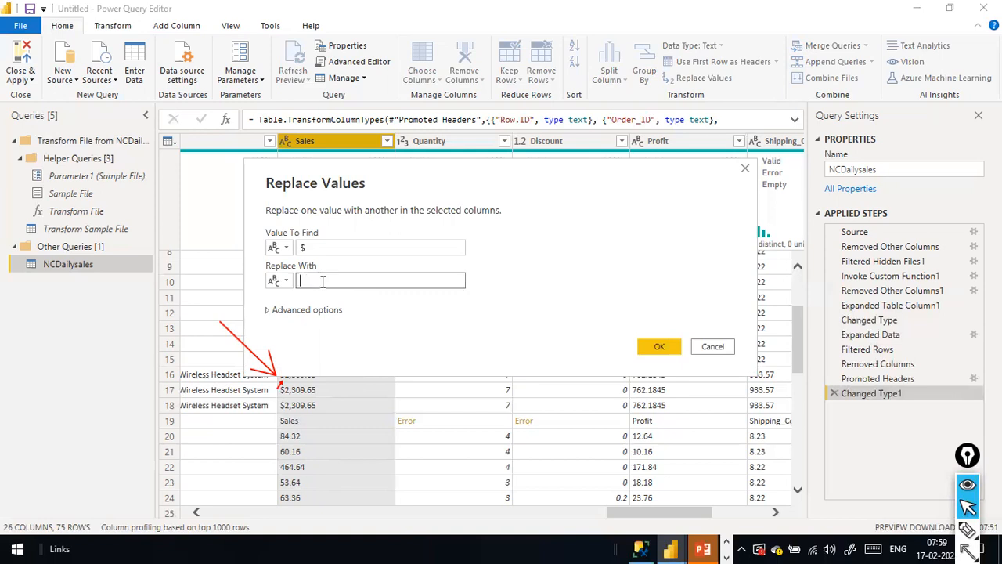
pyautogui.click(658, 347)
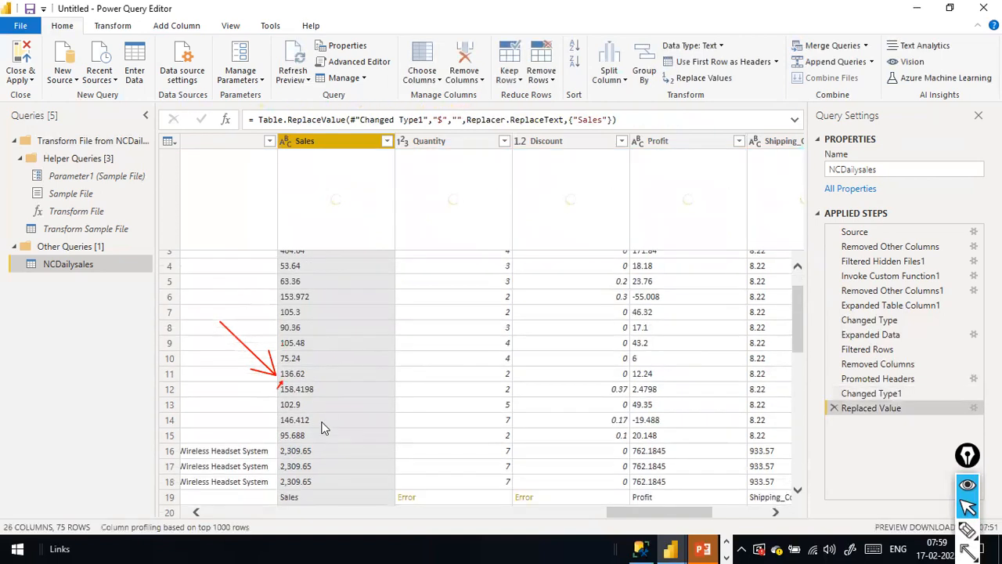
pyautogui.scroll(-2, 325, 429)
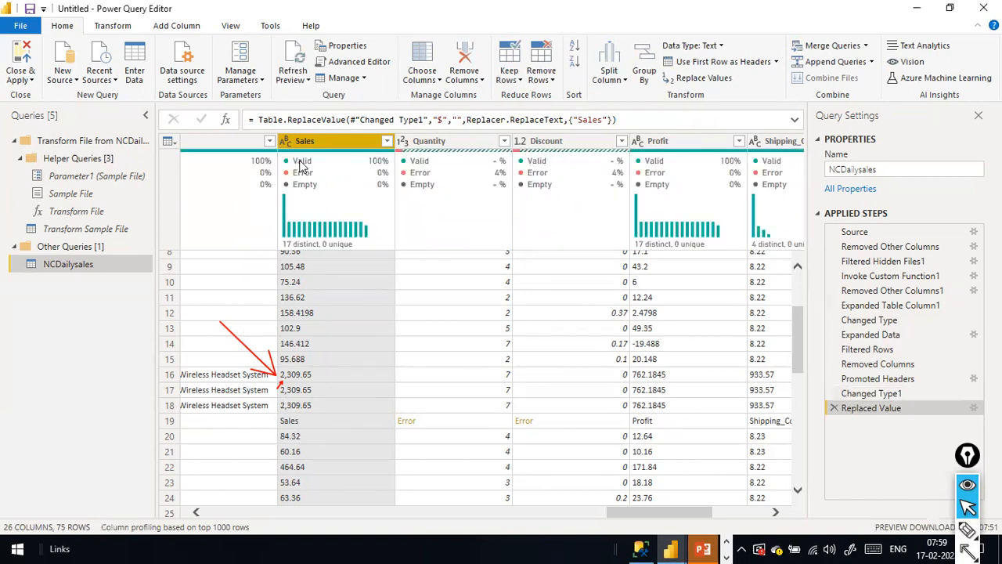
pyautogui.scroll(-7, 347, 360)
pyautogui.scroll(-4, 348, 357)
pyautogui.scroll(2, 329, 245)
# Replace 'NA' with '0' in the Sales column.
pyautogui.rightClick(336, 150)
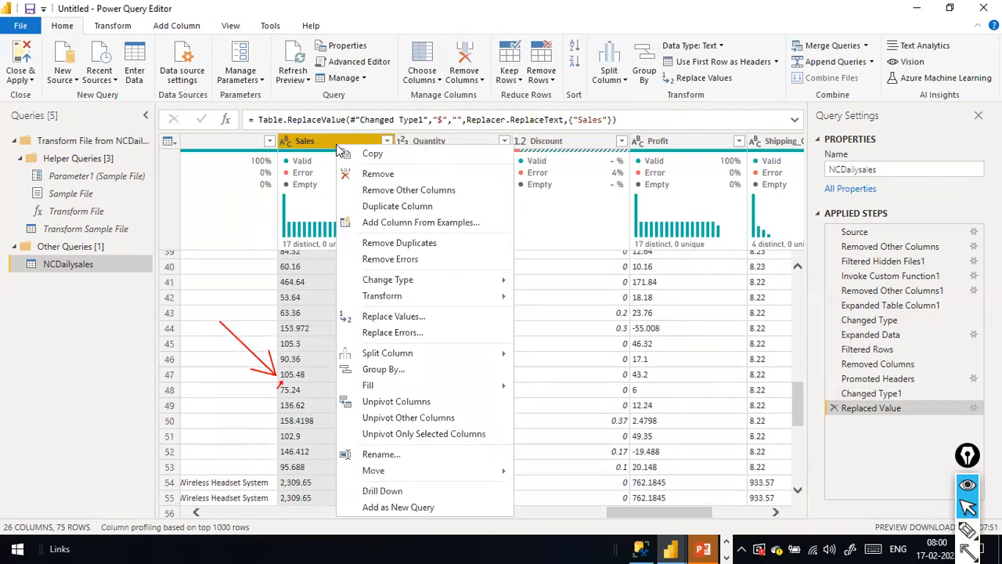
pyautogui.click(400, 321)
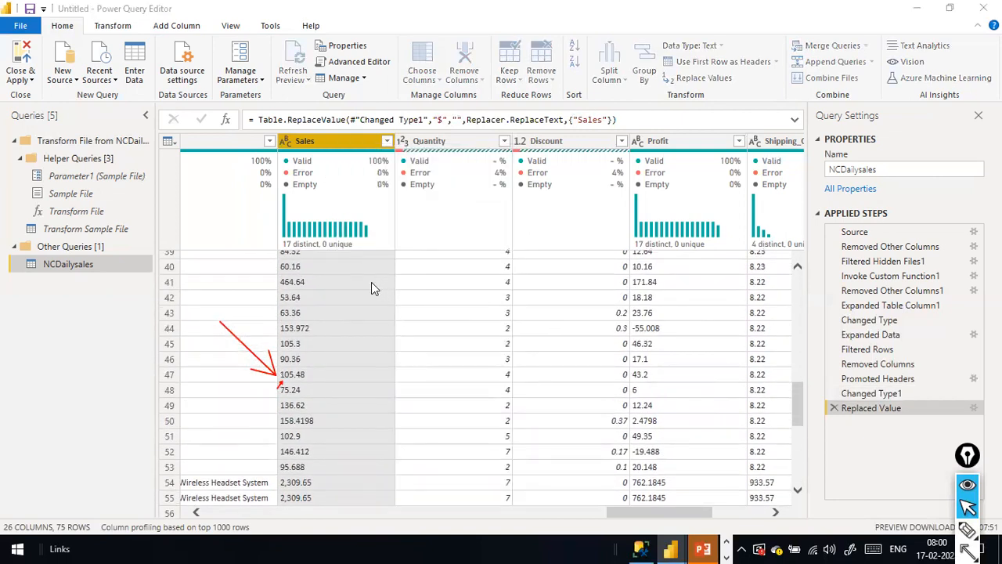
pyautogui.write('NA')
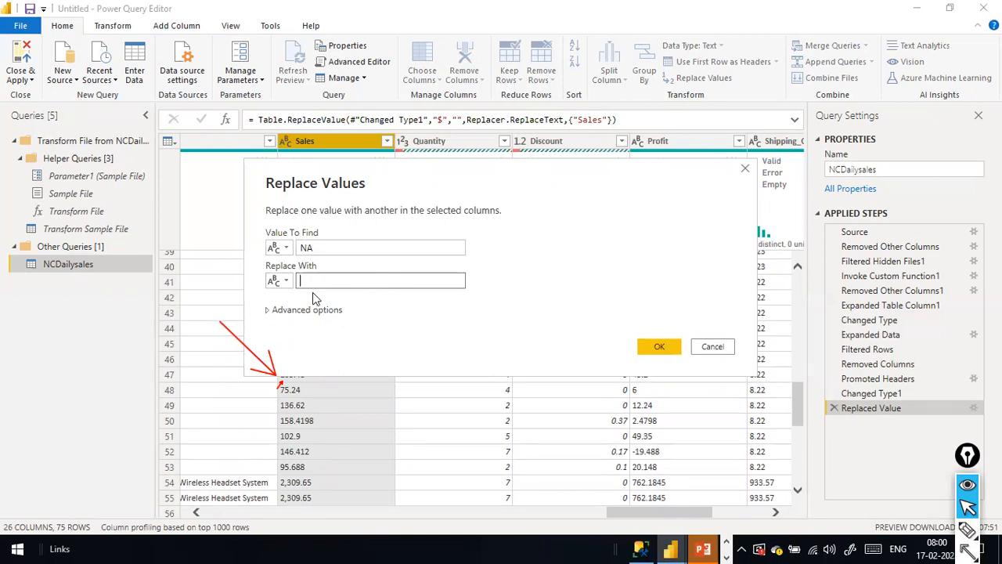
pyautogui.click(664, 344)
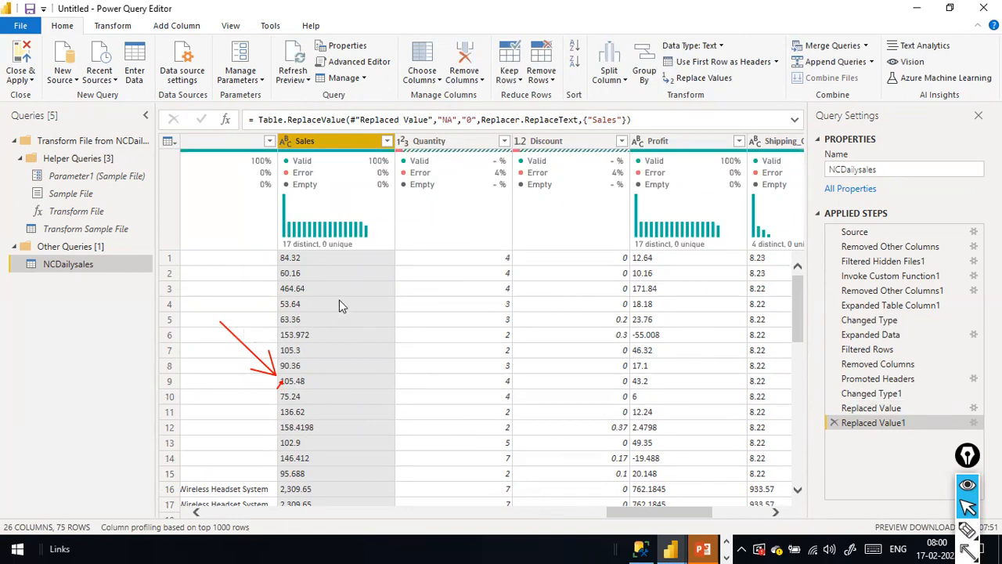
pyautogui.click(286, 142)
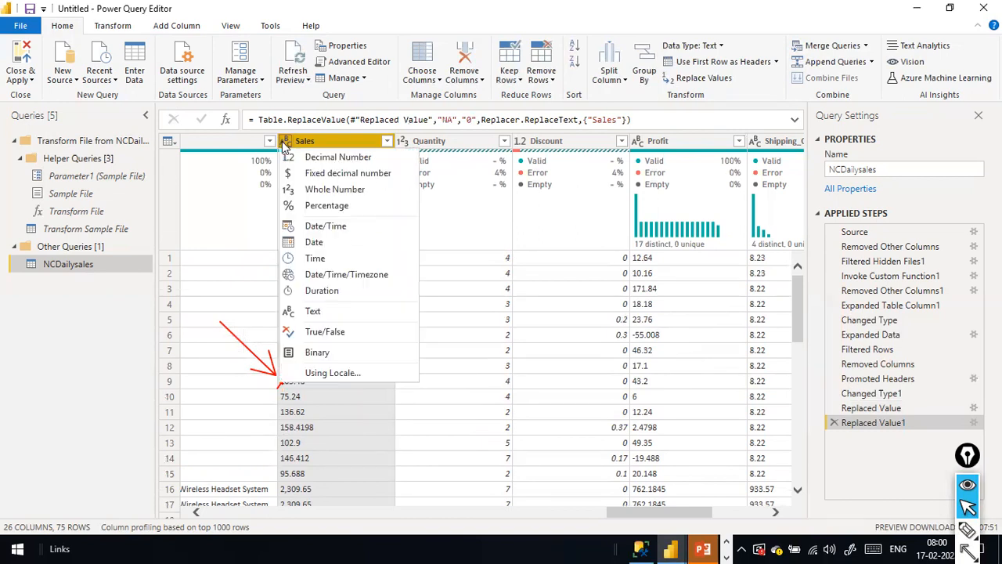
# Change Sales to Decimal Number and inspect the Error on repeated header row 38.
pyautogui.click(328, 157)
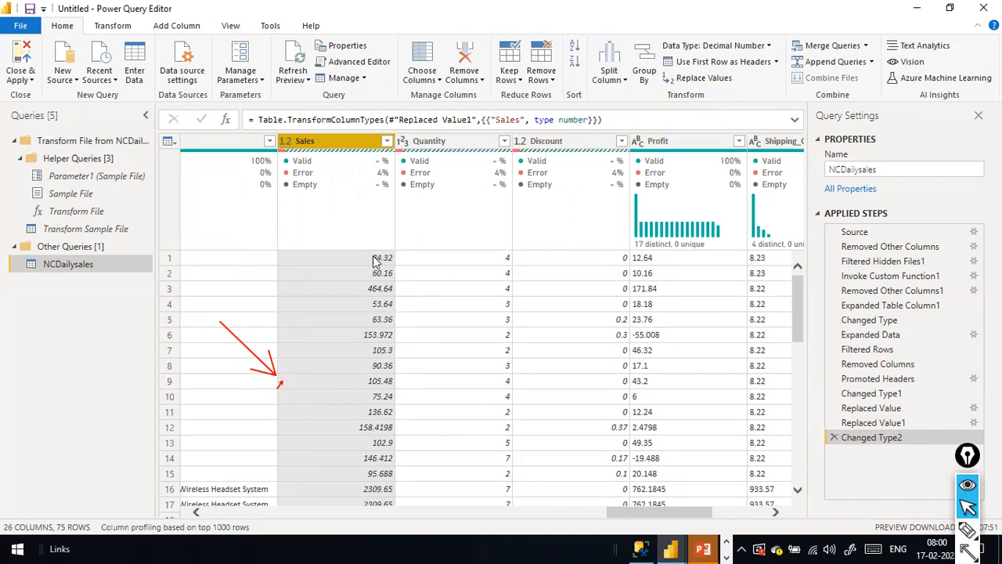
pyautogui.moveTo(797, 302); pyautogui.dragTo(793, 385)
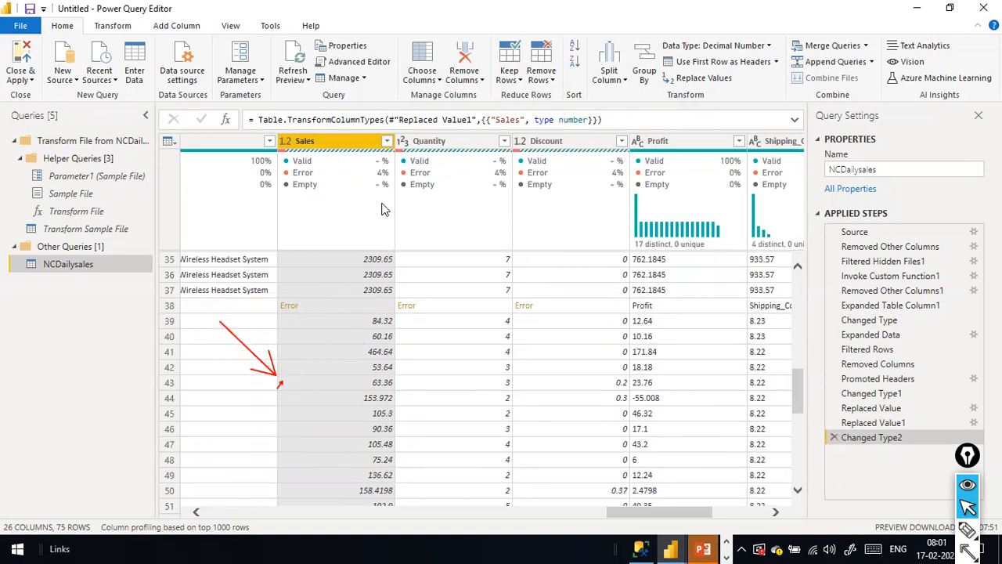
pyautogui.moveTo(384, 176)
pyautogui.moveTo(642, 362); pyautogui.dragTo(824, 432)
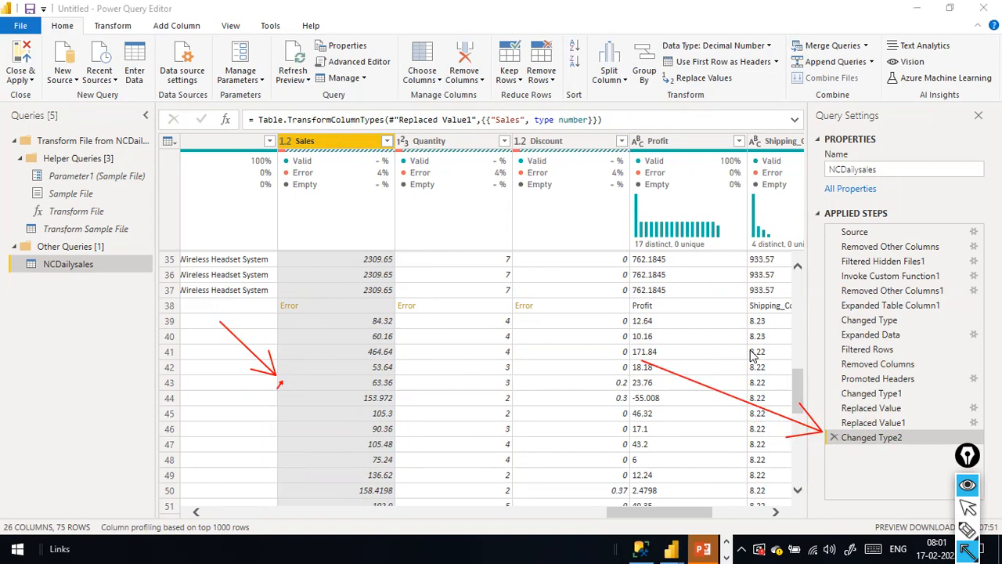
pyautogui.press('Escape')
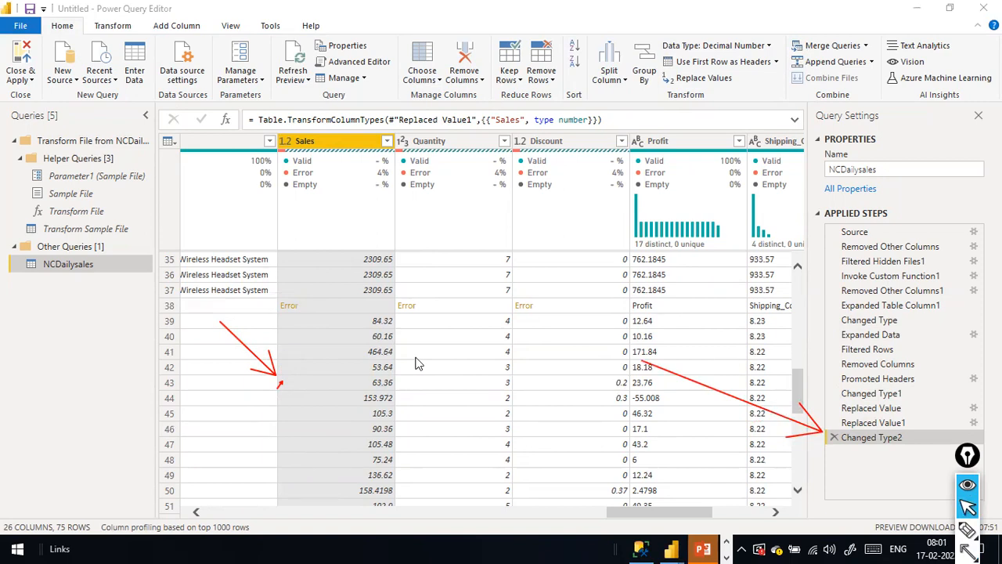
# Delete the Changed Type2 step, find the repeated header at row 38, then switch to the NCDailysales folder.
pyautogui.click(835, 437)
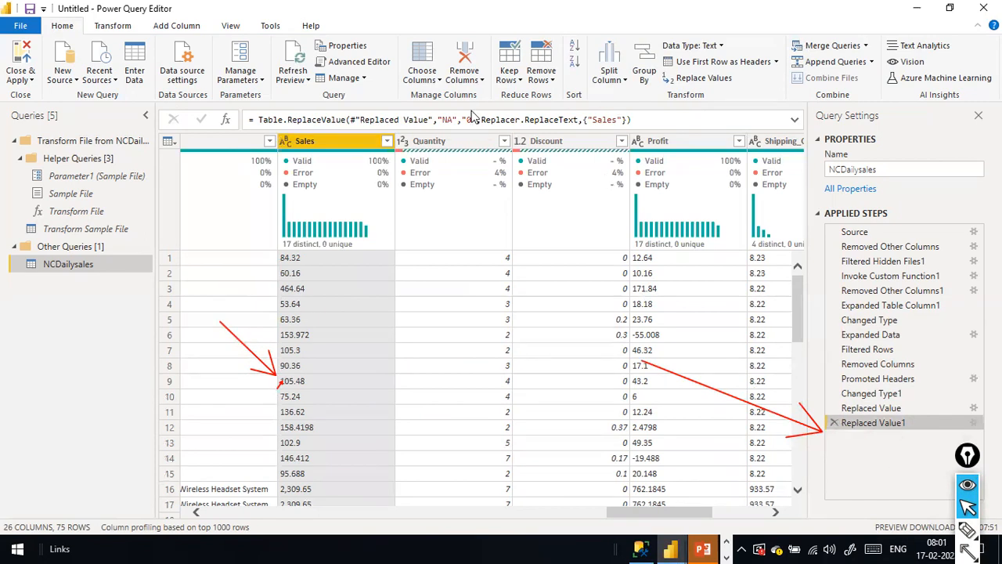
pyautogui.scroll(-10, 332, 312)
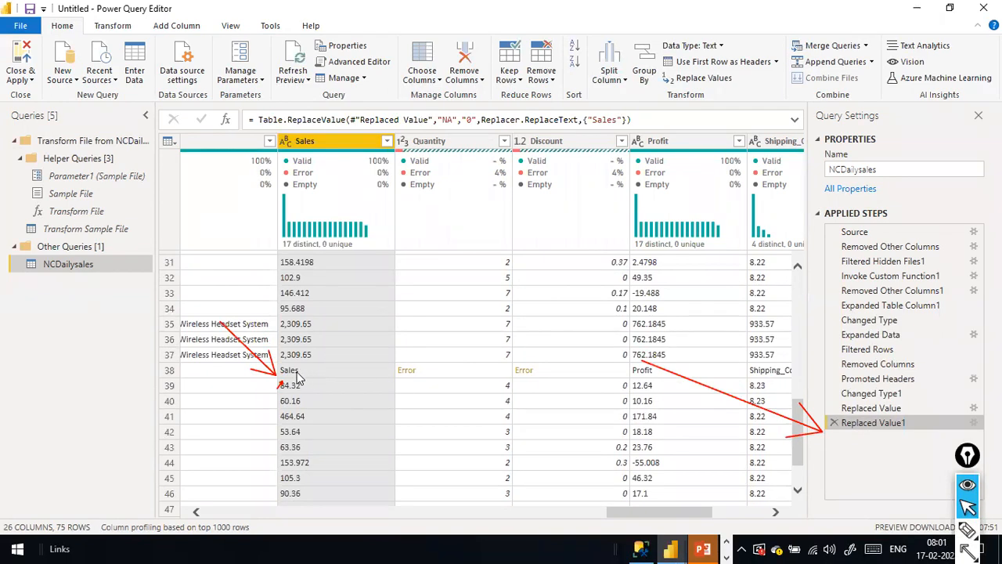
pyautogui.hotkey('alt', 'Tab')
pyautogui.hotkey('alt', 'Tab')
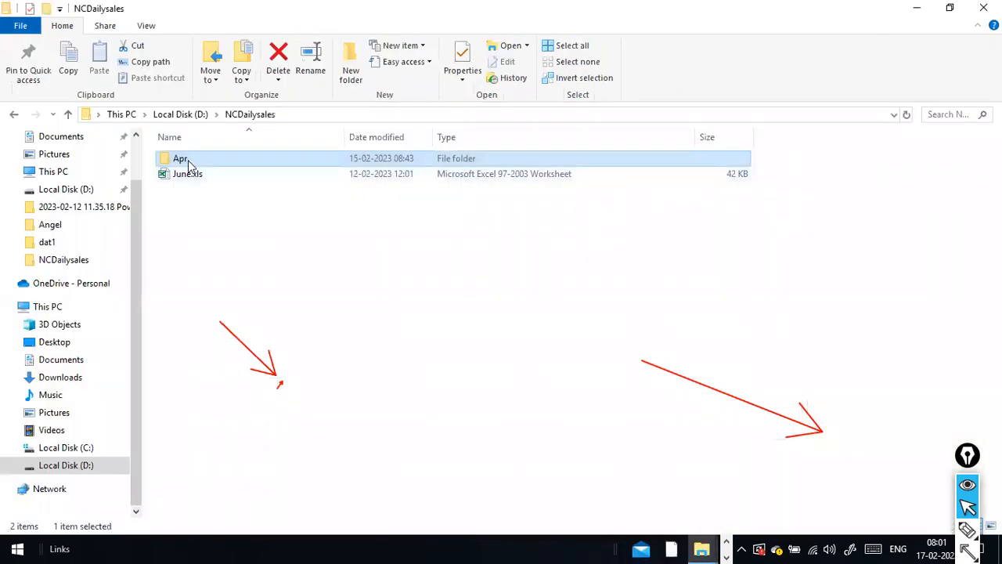
# Open Apr.xls from the Apr subfolder in Excel.
pyautogui.doubleClick(188, 163)
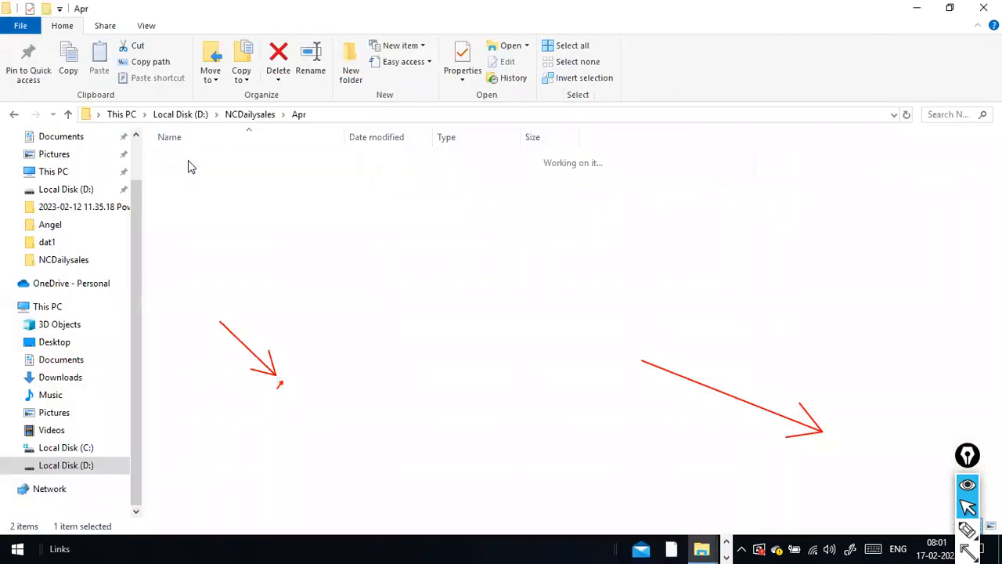
pyautogui.click(188, 161)
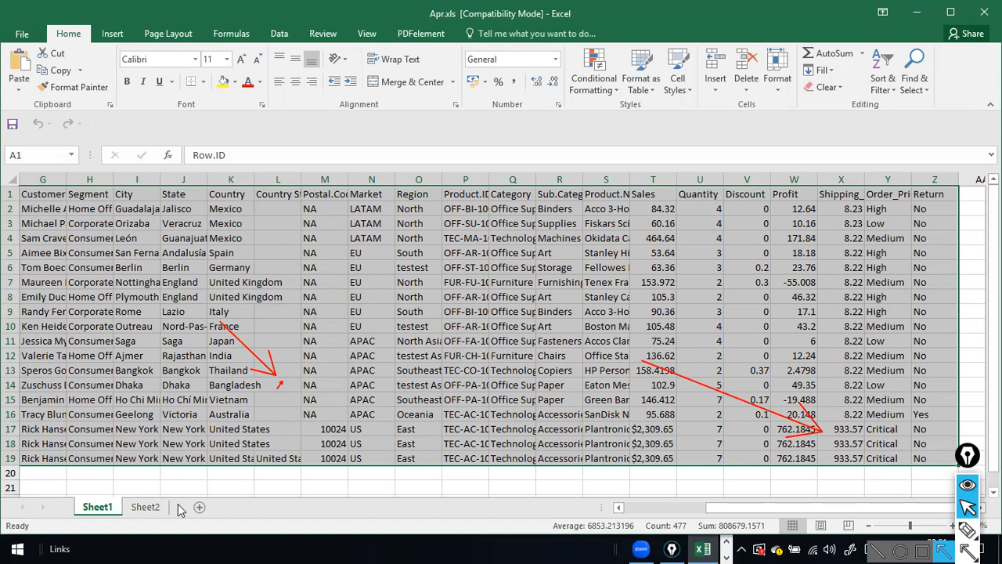
# Check Sheet2 of Apr.xls for NA postal codes and dollar Sales, then return to Power Query.
pyautogui.click(145, 508)
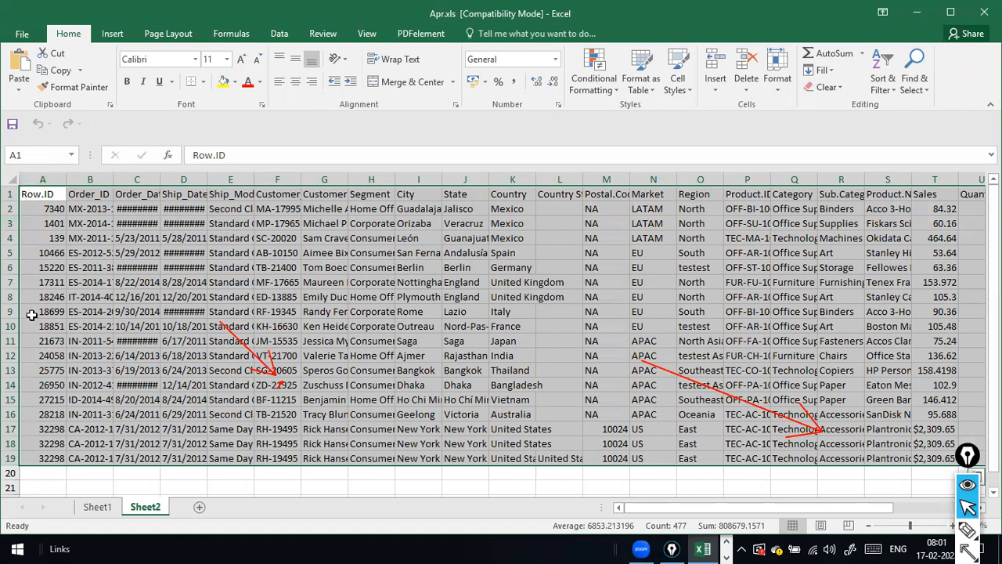
pyautogui.hotkey('alt', 'Tab')
pyautogui.press('Tab')
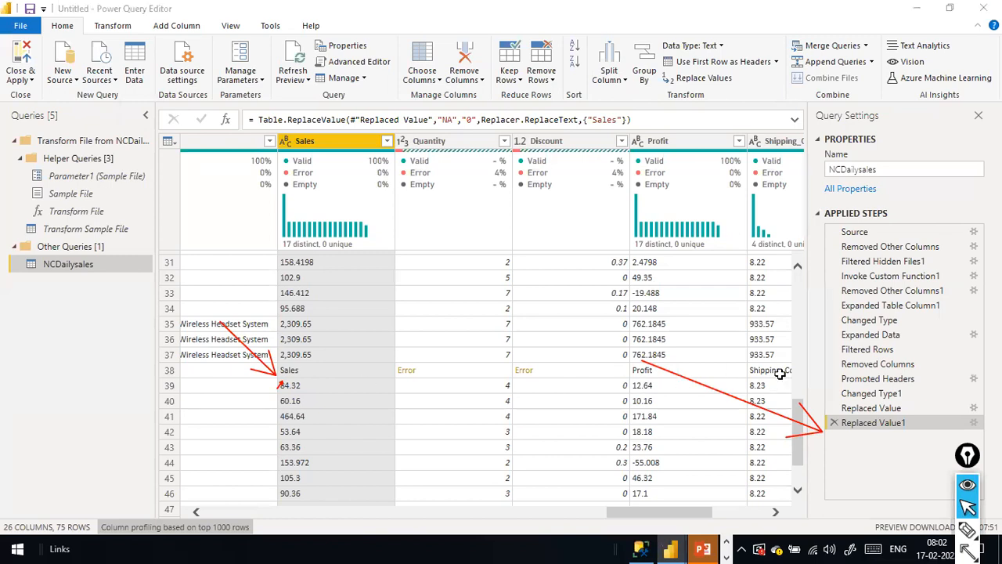
pyautogui.hotkey('alt', 'Tab')
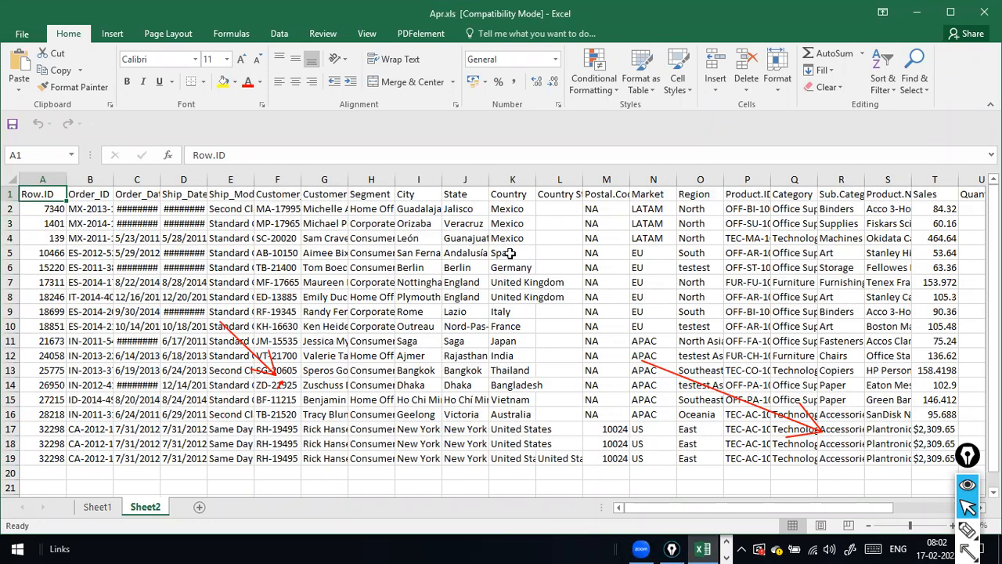
pyautogui.hotkey('alt', 'Tab')
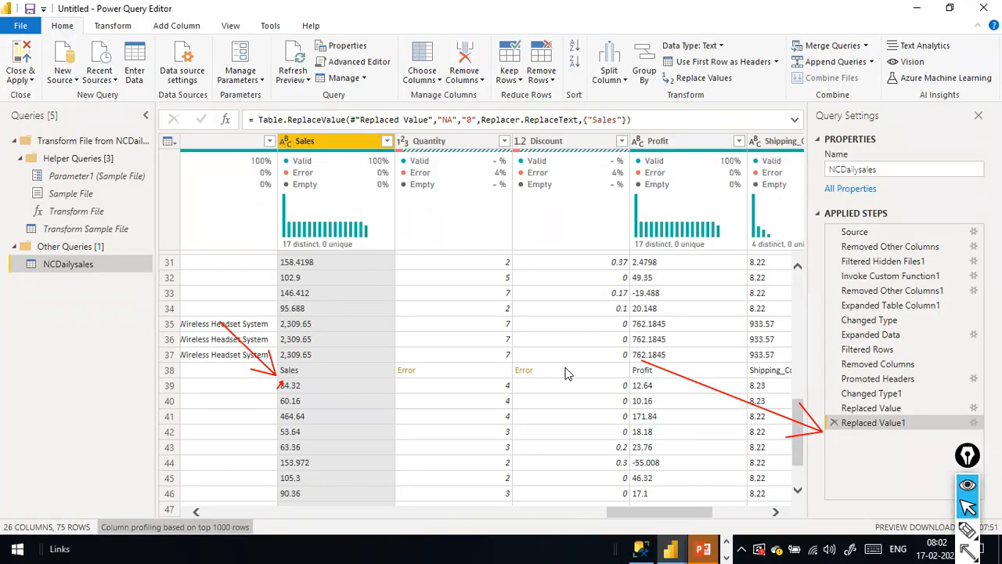
# Scroll back to the Row.ID column and bring up its Text Filters options.
pyautogui.moveTo(638, 513); pyautogui.dragTo(264, 456)
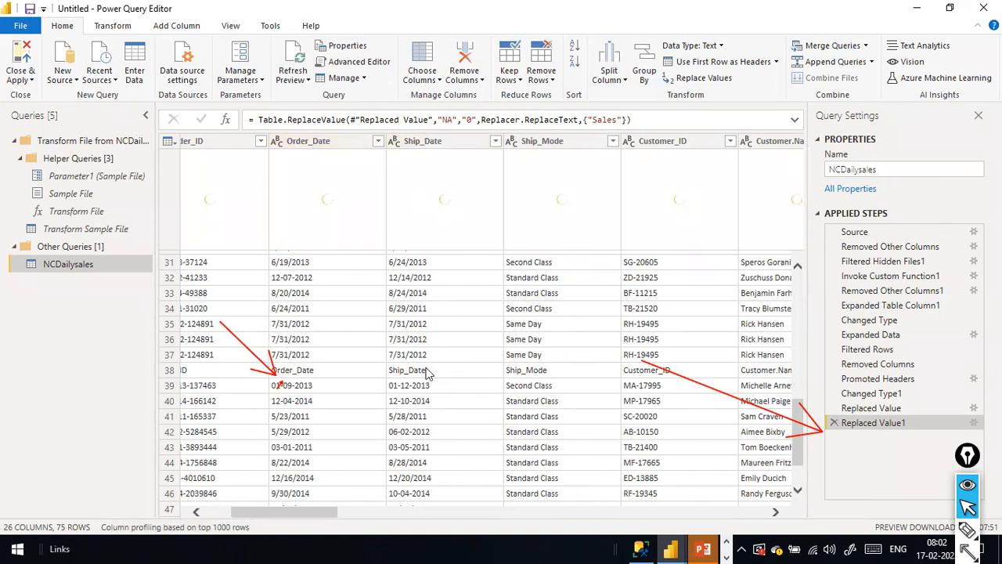
pyautogui.moveTo(252, 512); pyautogui.dragTo(156, 500)
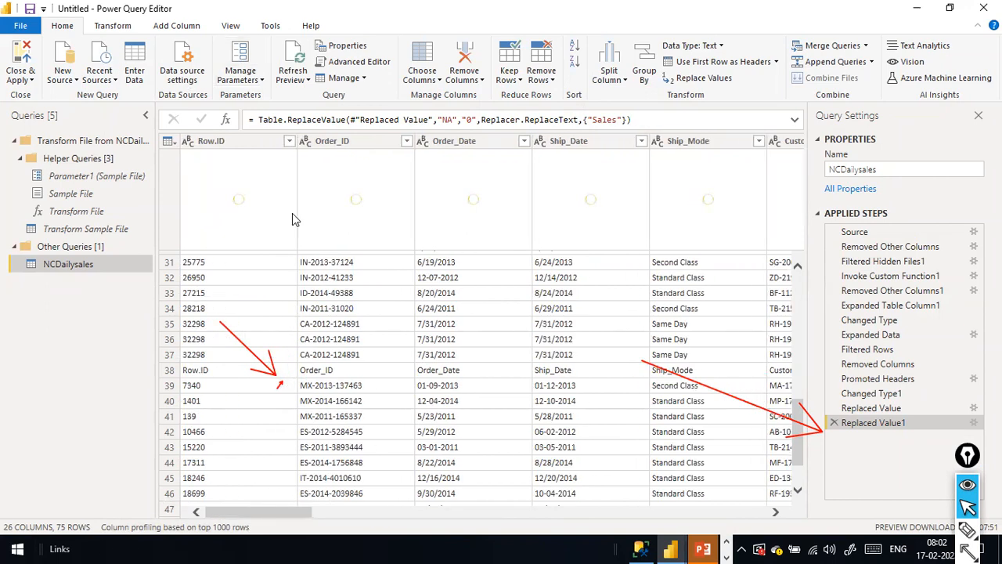
pyautogui.click(289, 141)
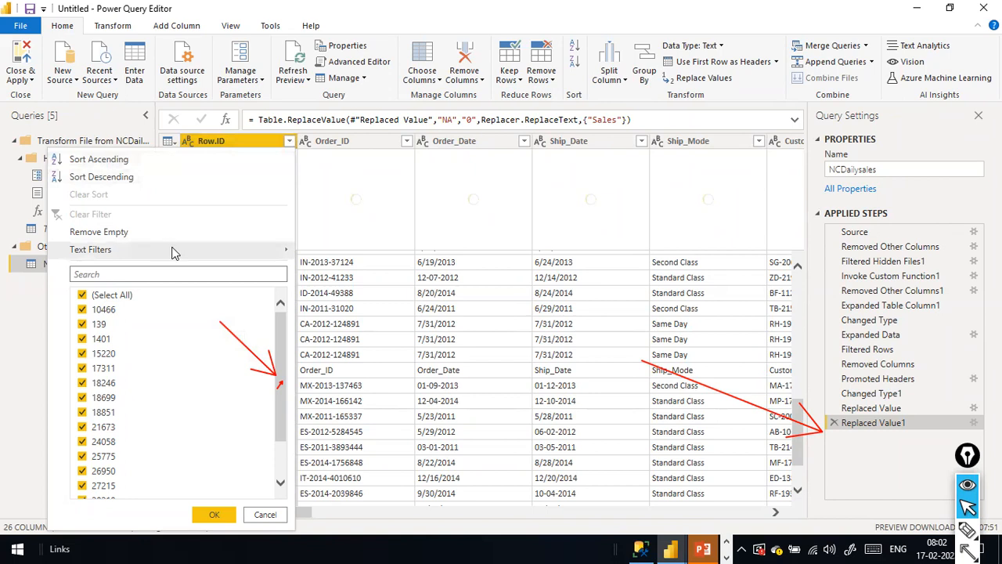
pyautogui.moveTo(270, 252)
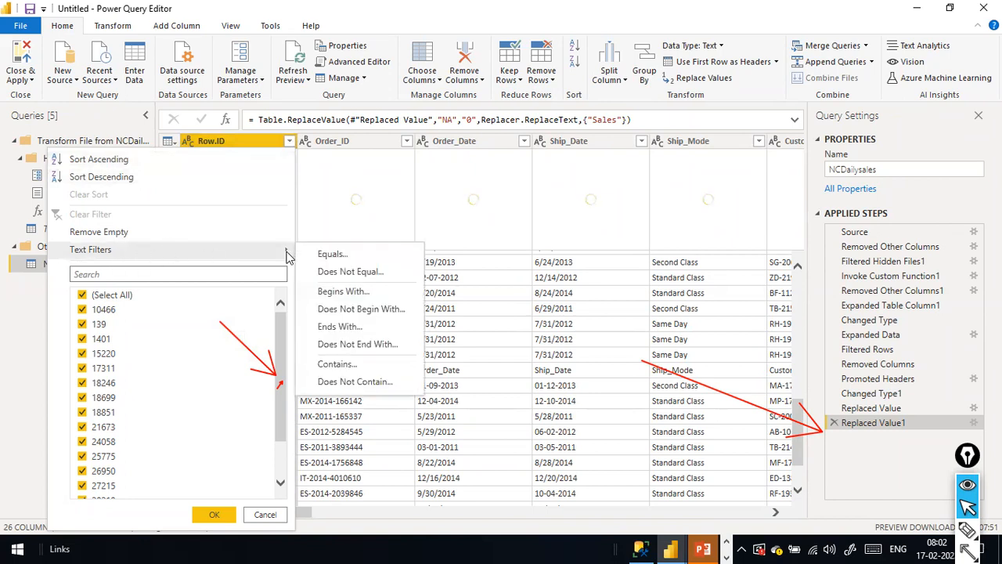
# Set up a Row.ID does-not-equal 'Row.ID' filter, then cancel it without applying.
pyautogui.click(335, 272)
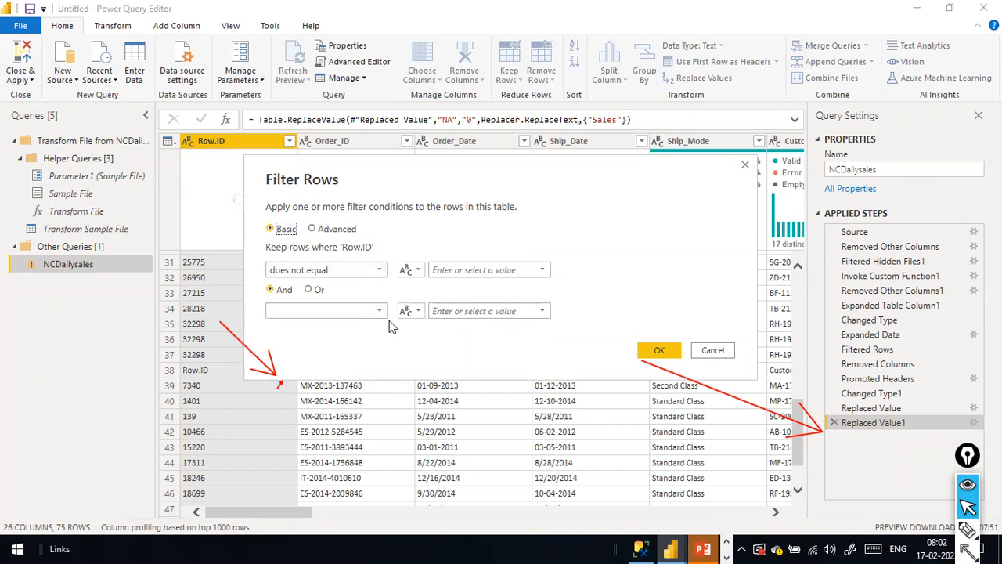
pyautogui.click(542, 270)
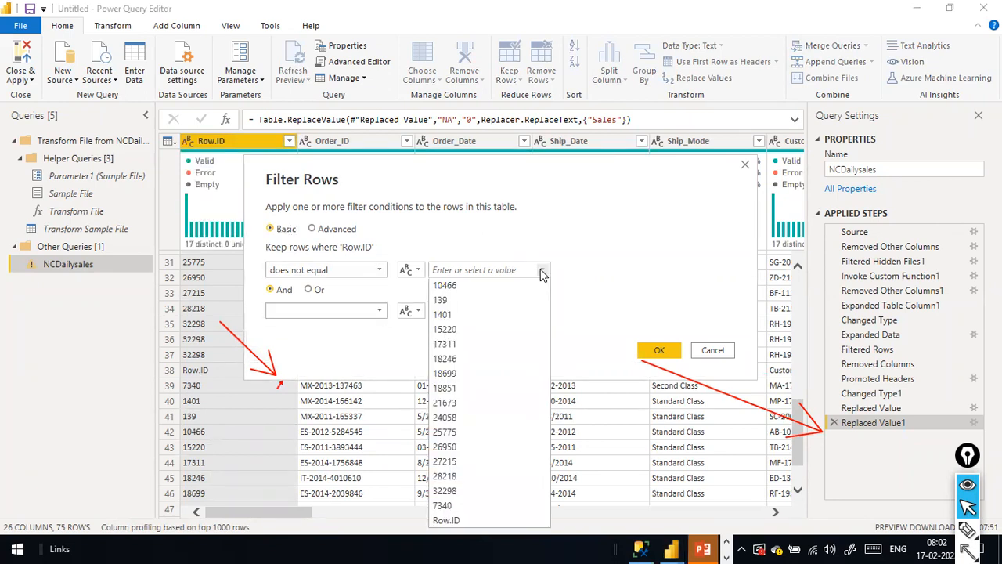
pyautogui.click(471, 517)
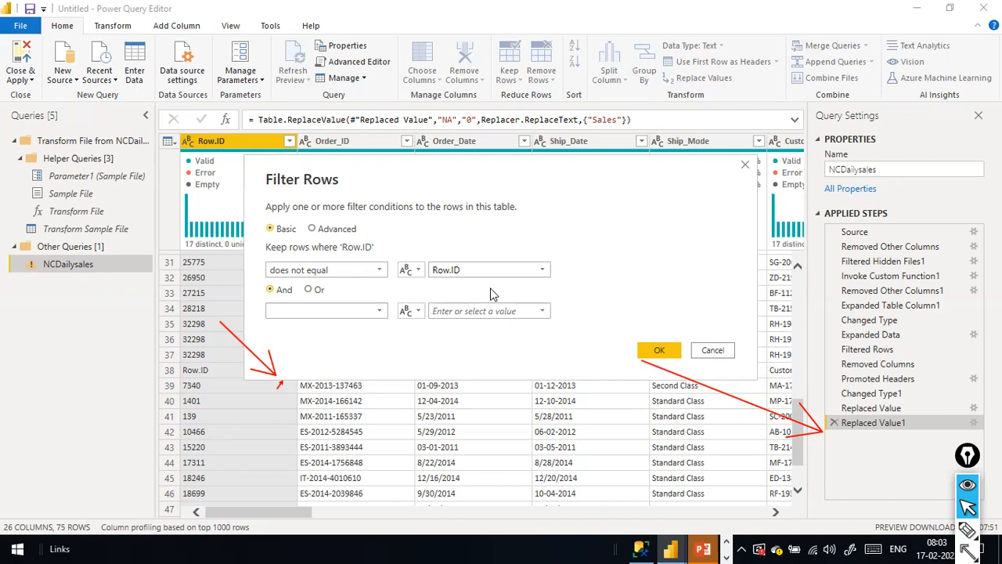
pyautogui.click(713, 350)
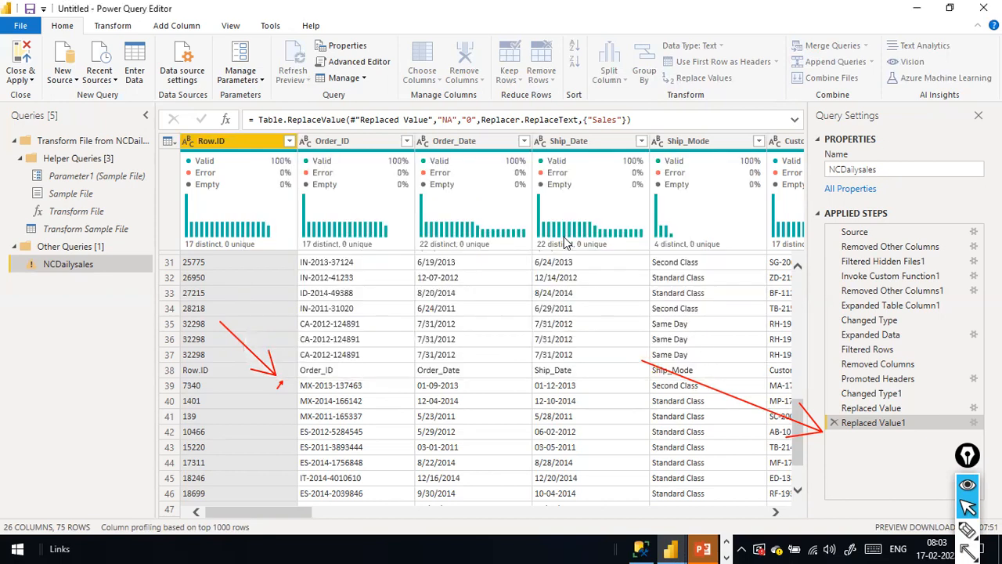
# Filter Row.ID to does not equal 'Row.ID', leaving 72 rows in a Filtered Rows1 step.
pyautogui.click(290, 141)
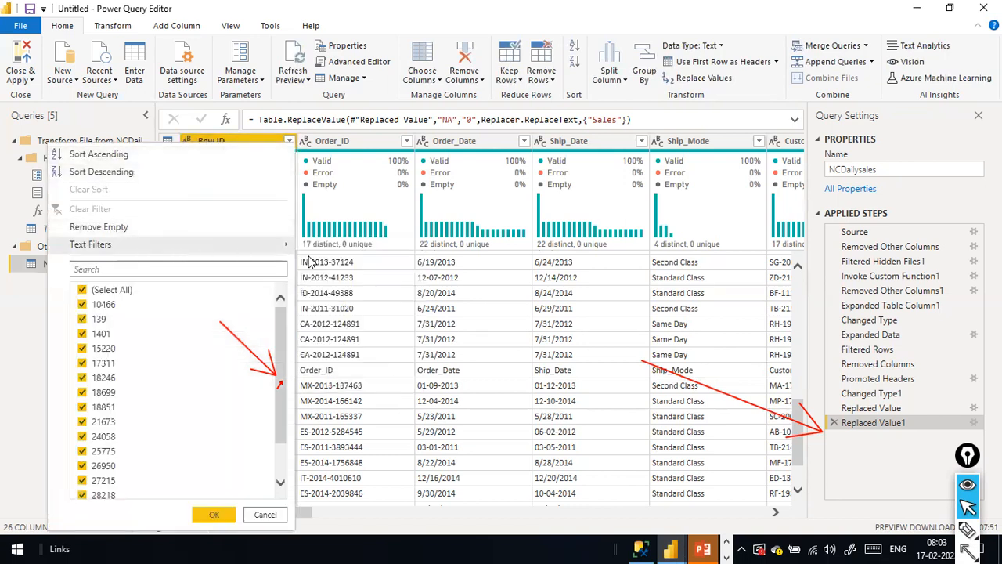
pyautogui.moveTo(290, 249)
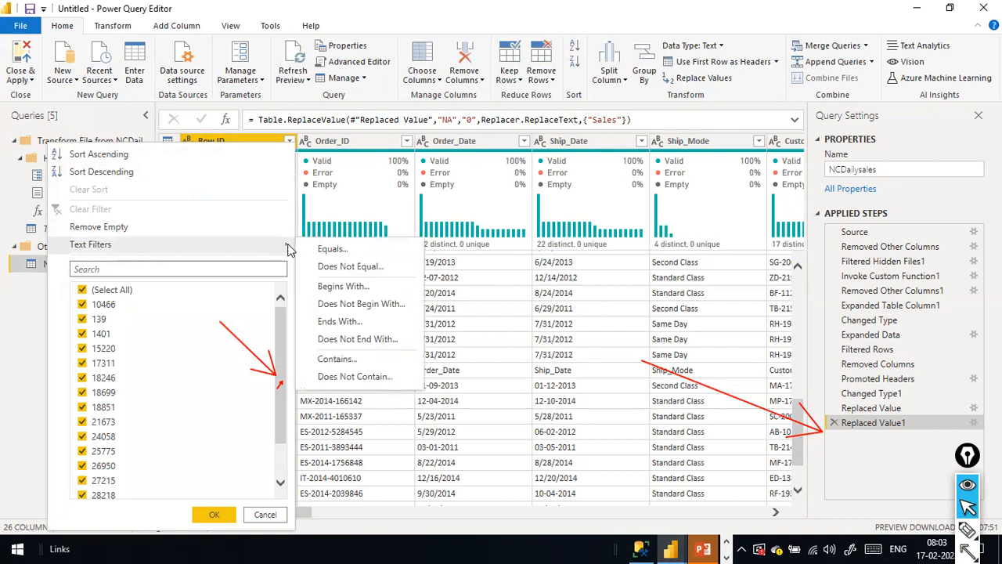
pyautogui.click(331, 249)
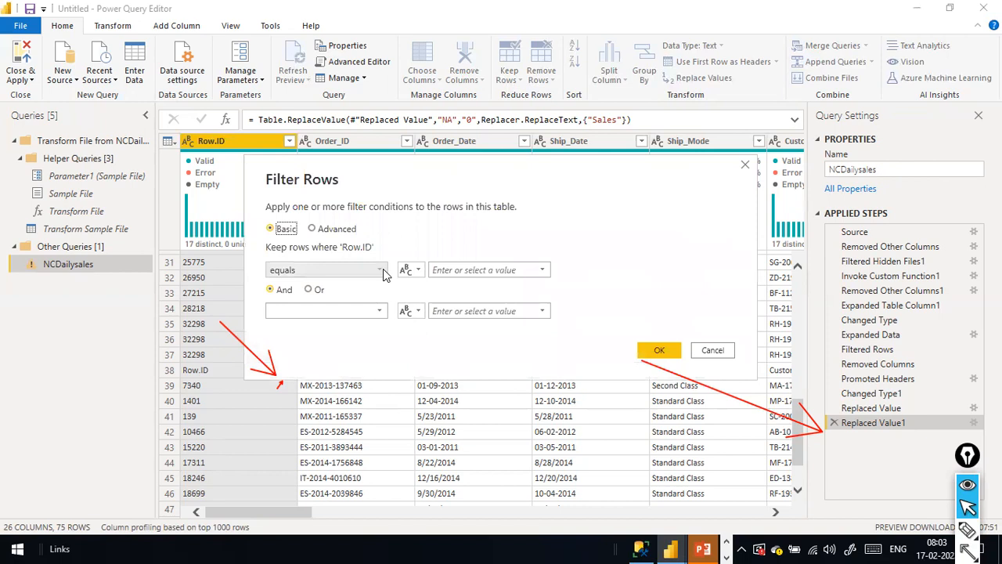
pyautogui.click(417, 270)
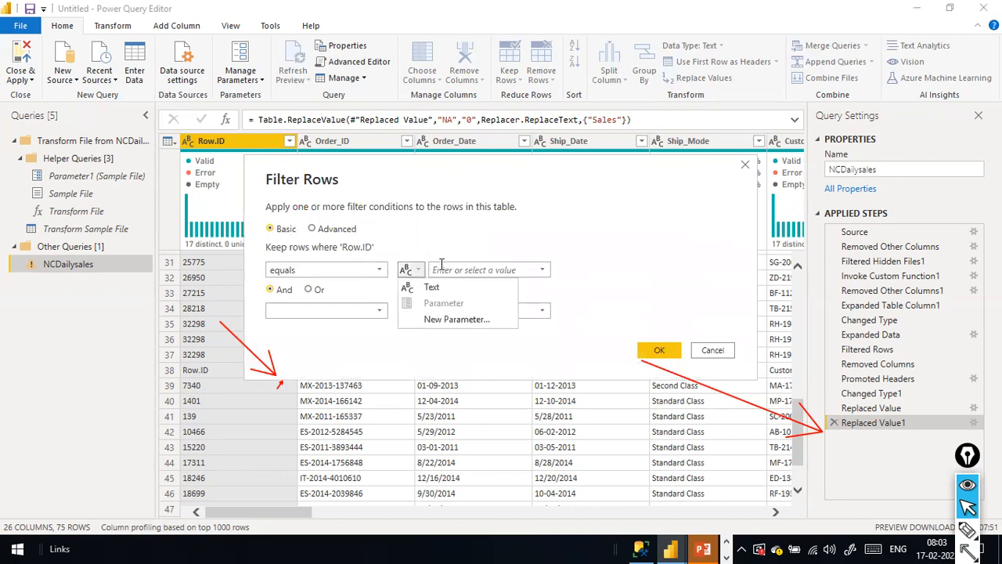
pyautogui.click(542, 269)
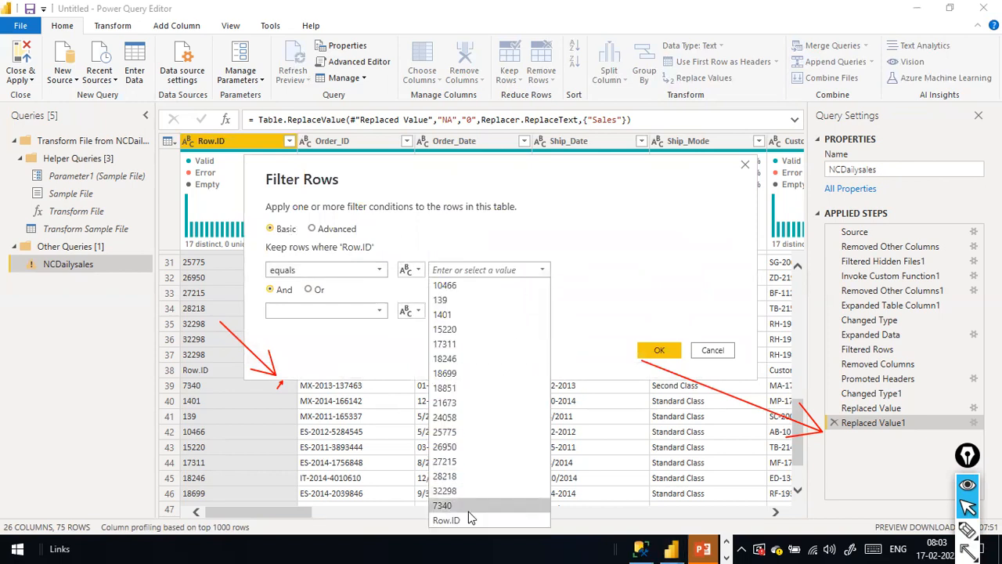
pyautogui.click(445, 520)
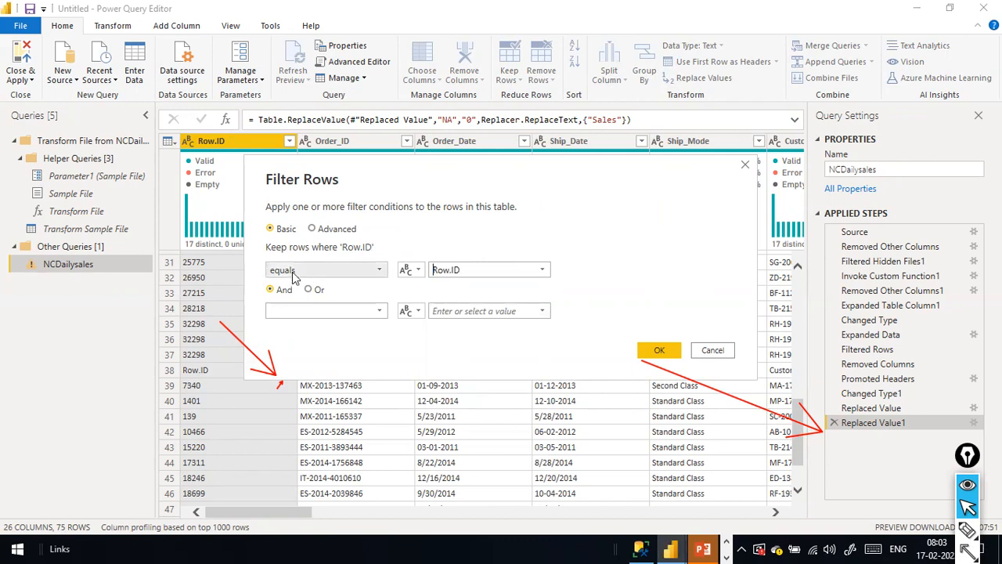
pyautogui.click(380, 269)
pyautogui.click(327, 300)
pyautogui.click(651, 354)
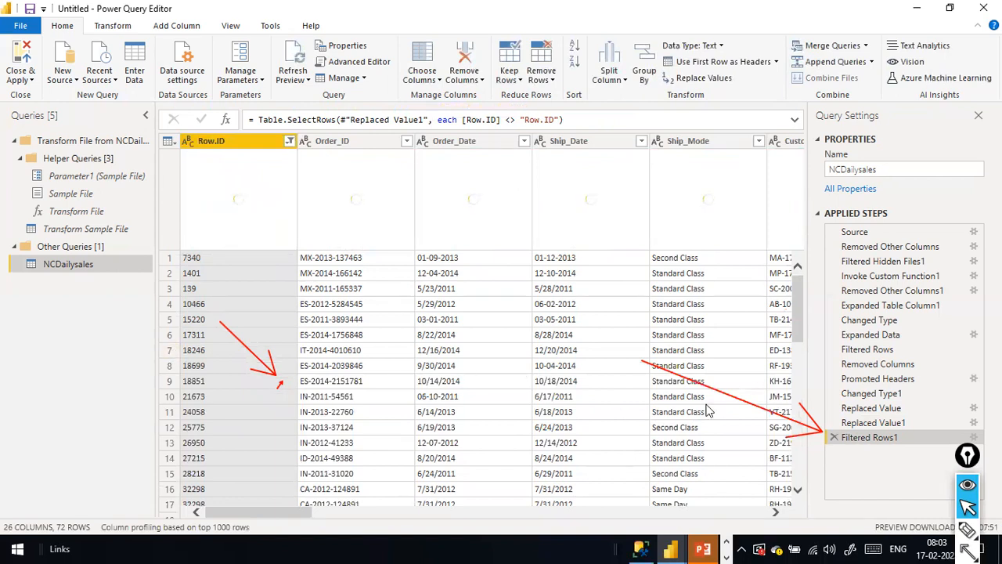
pyautogui.moveTo(290, 513); pyautogui.dragTo(570, 505)
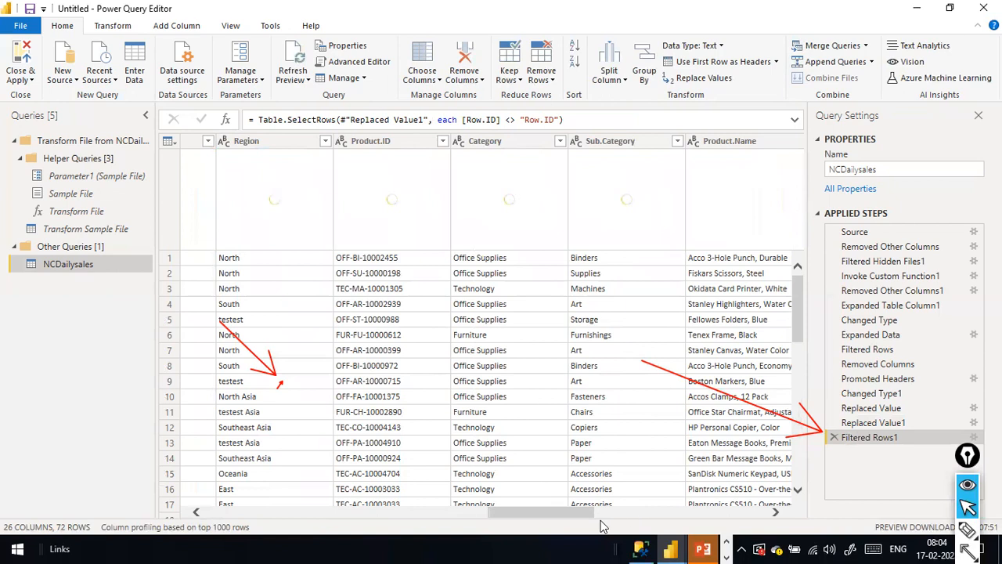
pyautogui.moveTo(559, 513); pyautogui.dragTo(658, 513)
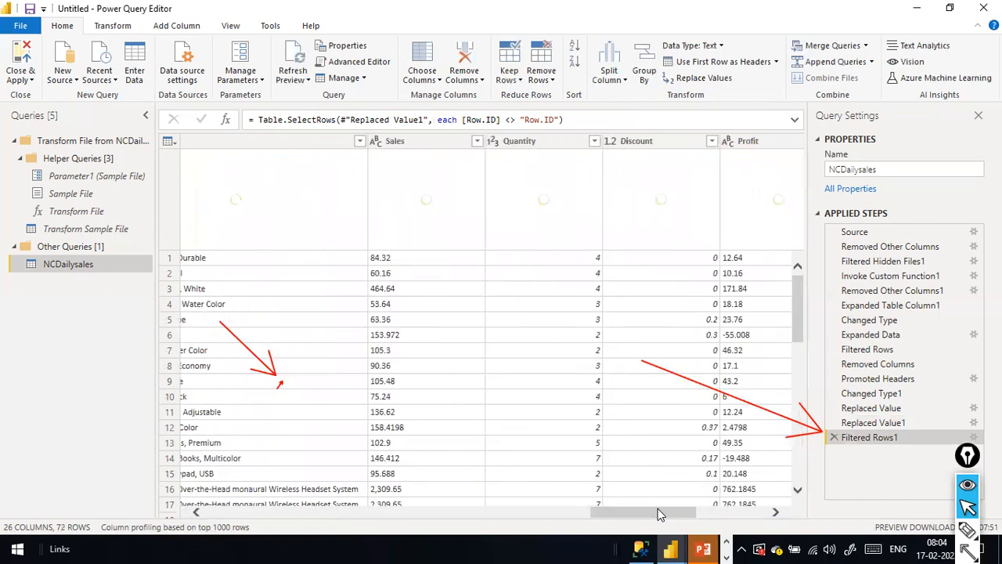
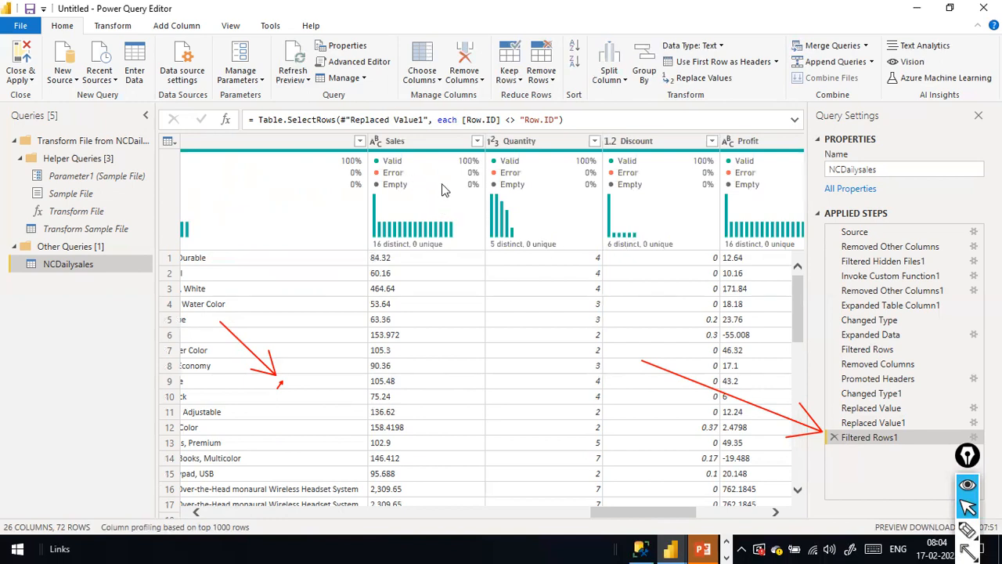
# Remove the Row.ID column from NCDailysales, leaving 25 columns and 72 rows.
pyautogui.moveTo(484, 185)
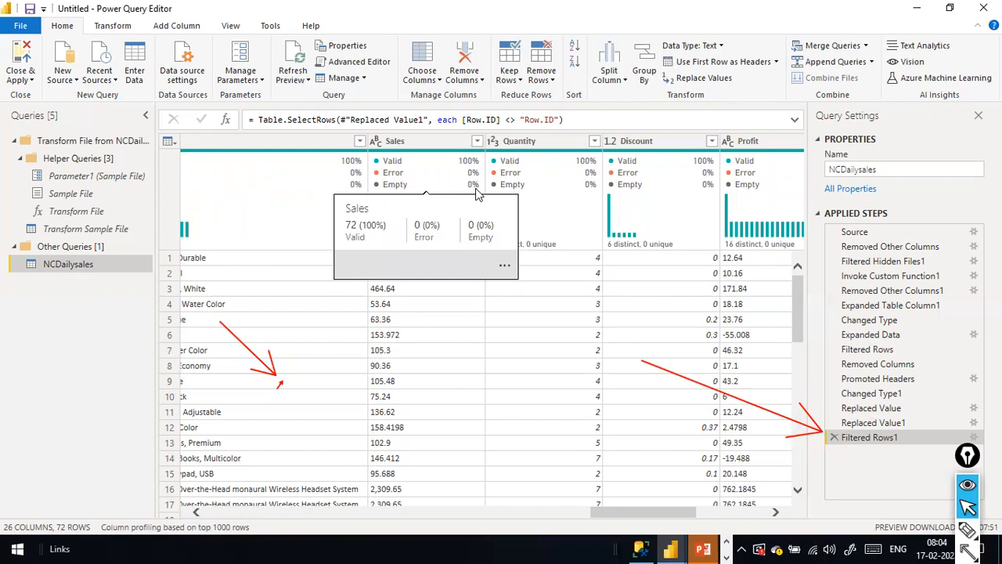
pyautogui.moveTo(608, 509); pyautogui.dragTo(198, 511)
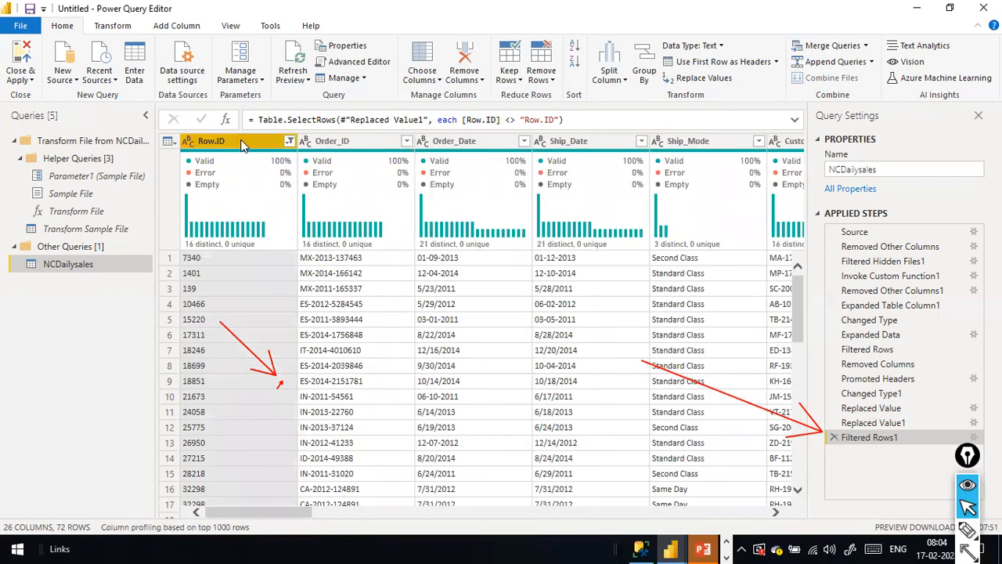
pyautogui.rightClick(241, 145)
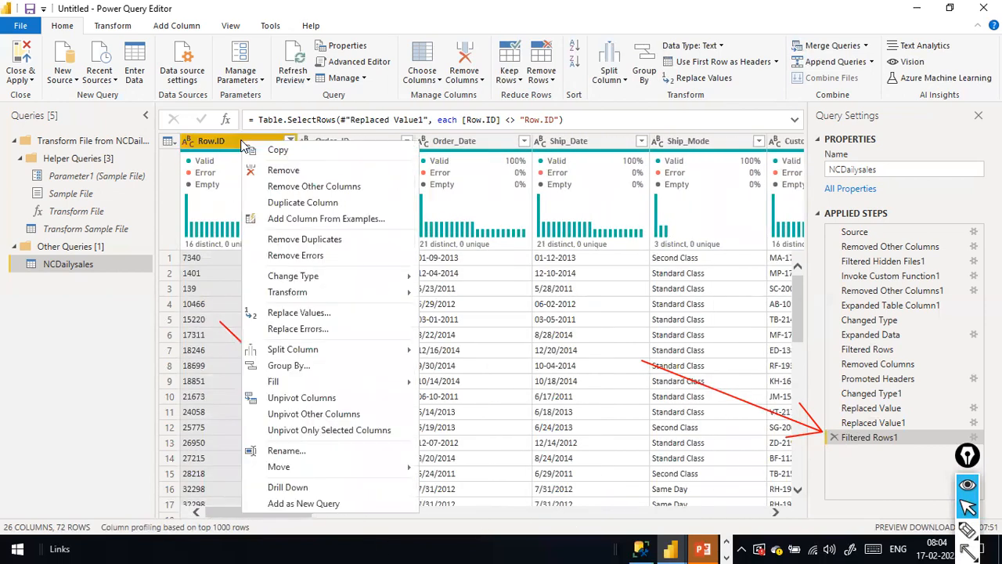
pyautogui.click(278, 171)
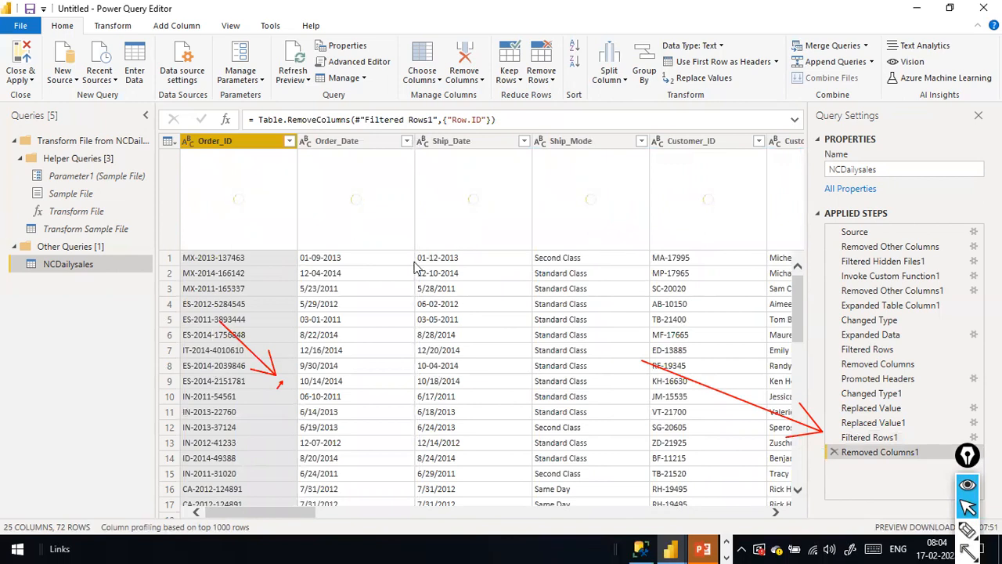
pyautogui.moveTo(271, 511)
pyautogui.mouseDown()
pyautogui.moveTo(384, 513)
pyautogui.moveTo(276, 513)
pyautogui.mouseUp()
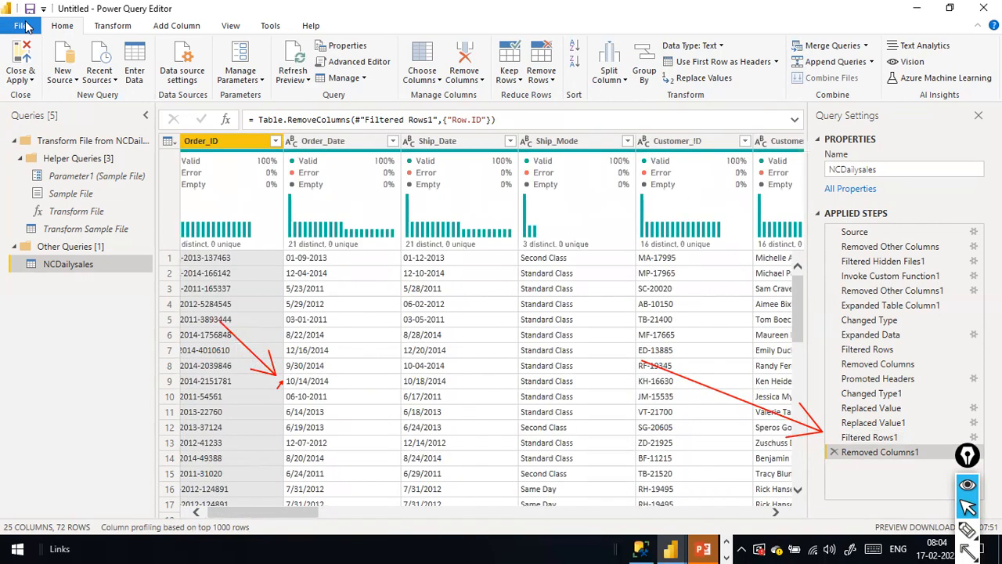
pyautogui.click(21, 26)
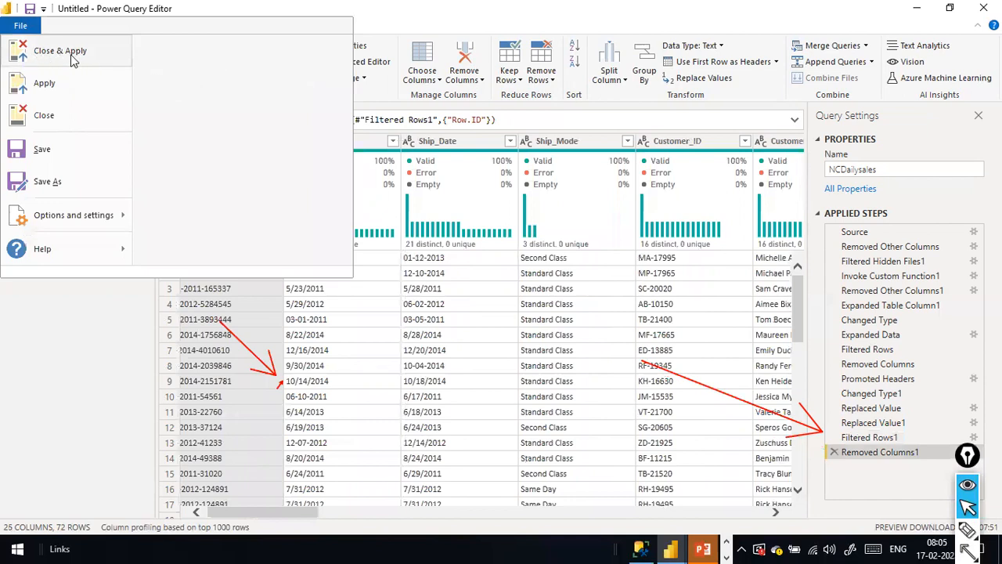
# Dismiss the File menu and bring the NCDailysales\Apr folder in File Explorer to the front.
pyautogui.click(466, 18)
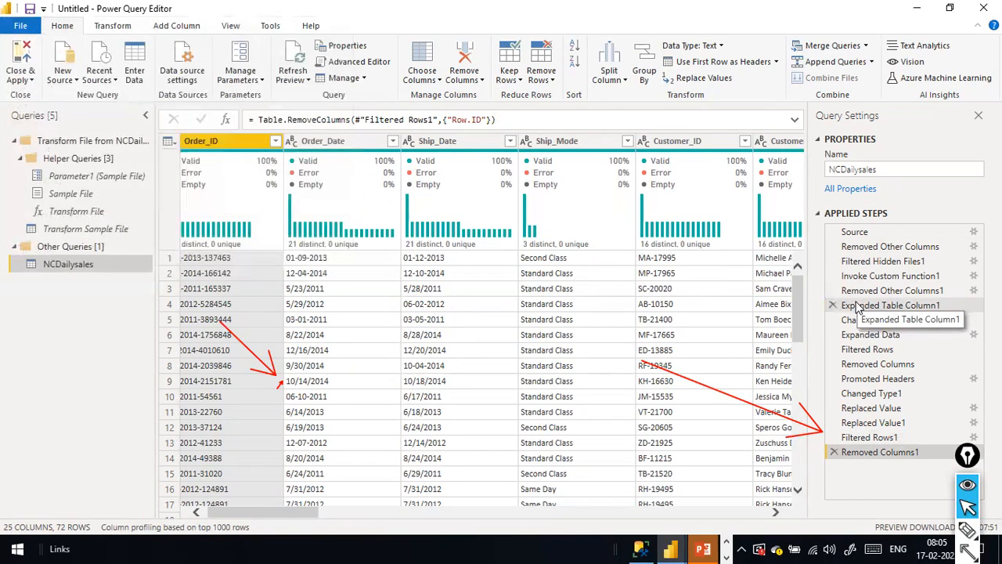
pyautogui.moveTo(814, 200)
pyautogui.mouseDown()
pyautogui.moveTo(837, 441)
pyautogui.moveTo(986, 488)
pyautogui.mouseUp()
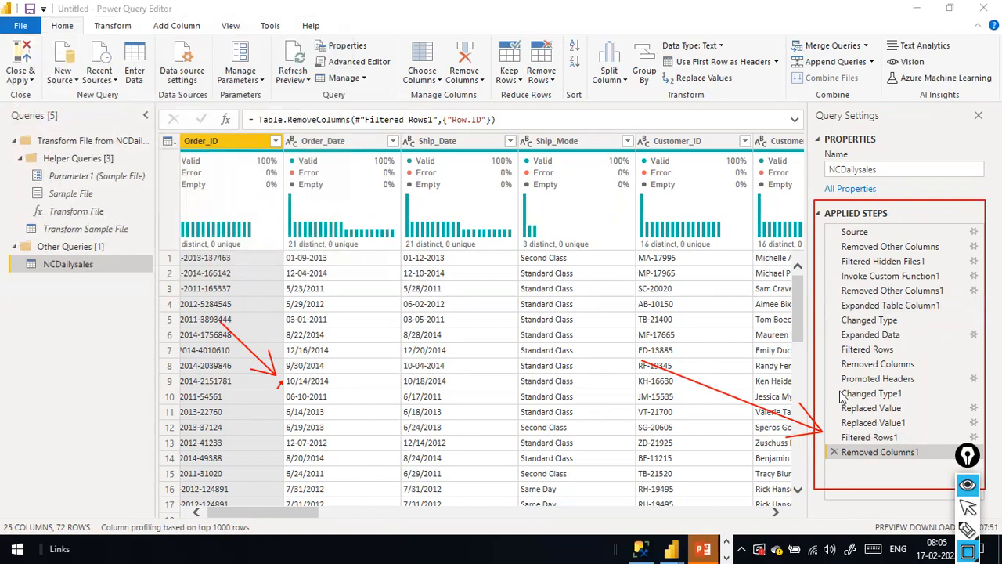
pyautogui.hotkey('alt', 'Tab')
pyautogui.hotkey('alt', 'Tab')
pyautogui.hotkey('alt', 'Tab')
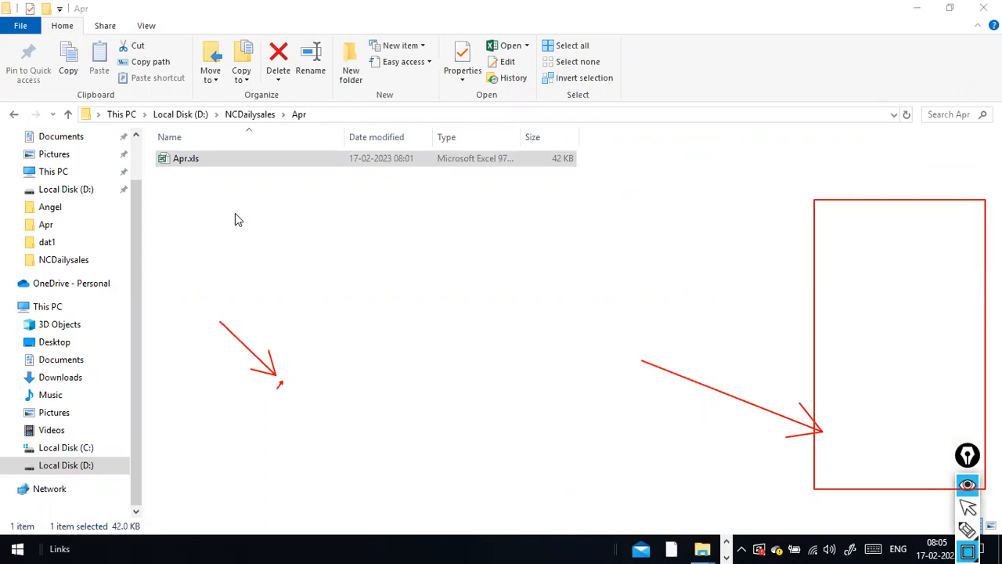
# Return to the Power Query Editor window showing the NCDailysales query.
pyautogui.hotkey('alt', 'Tab')
pyautogui.hotkey('alt', 'Tab')
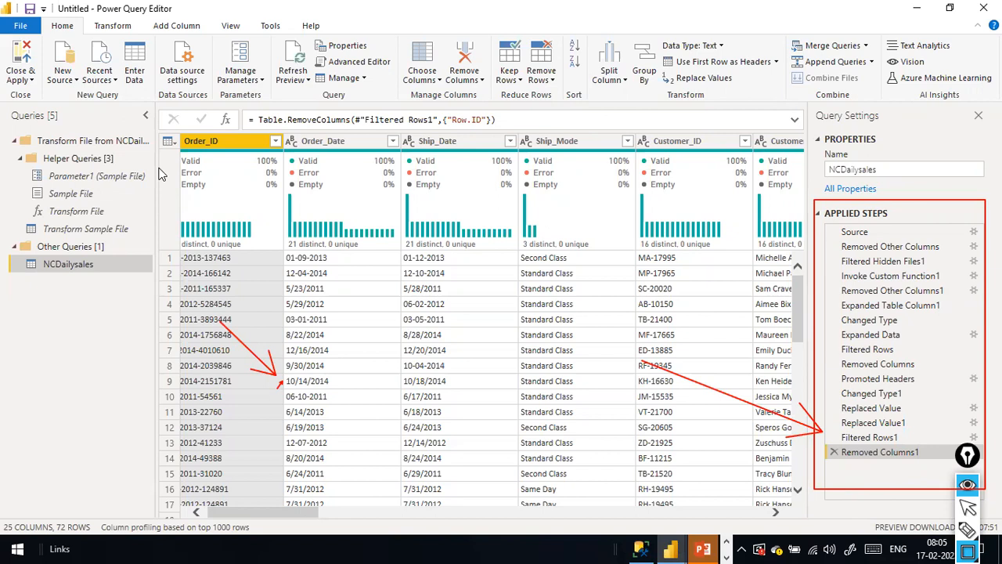
# Apply the query changes and show the blank Page 1 report canvas.
pyautogui.press('Escape')
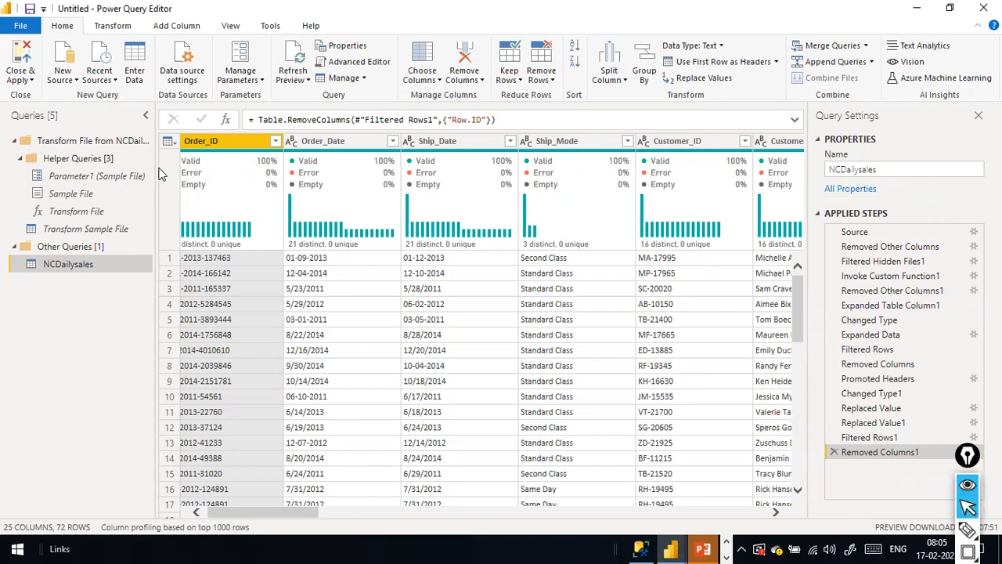
pyautogui.click(8, 8)
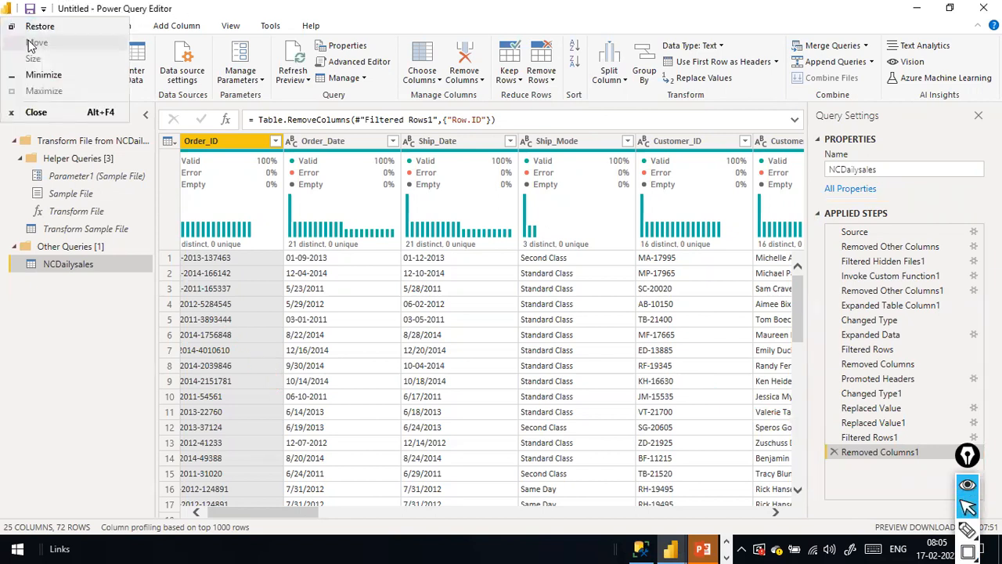
pyautogui.press('Escape')
pyautogui.click(20, 26)
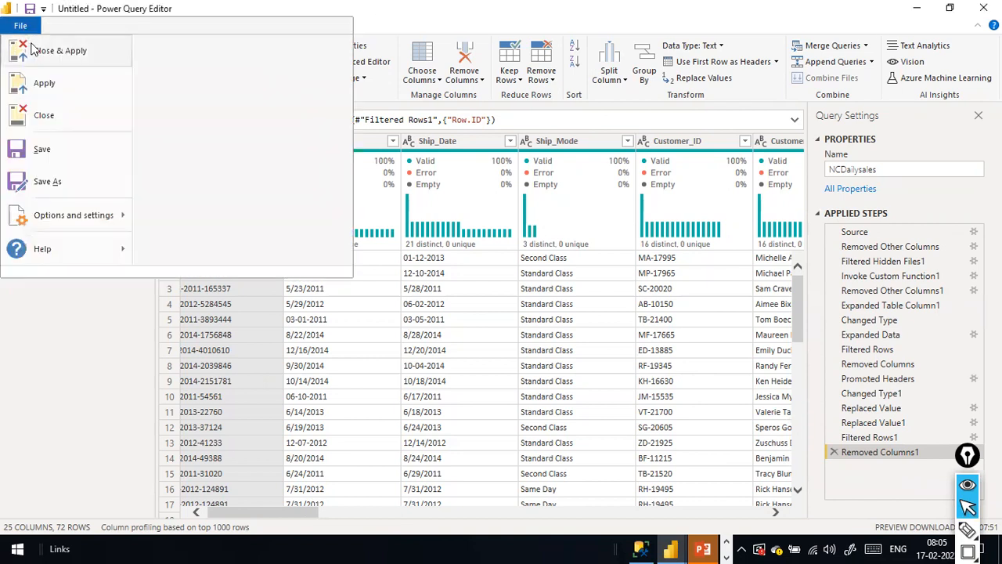
pyautogui.press('Escape')
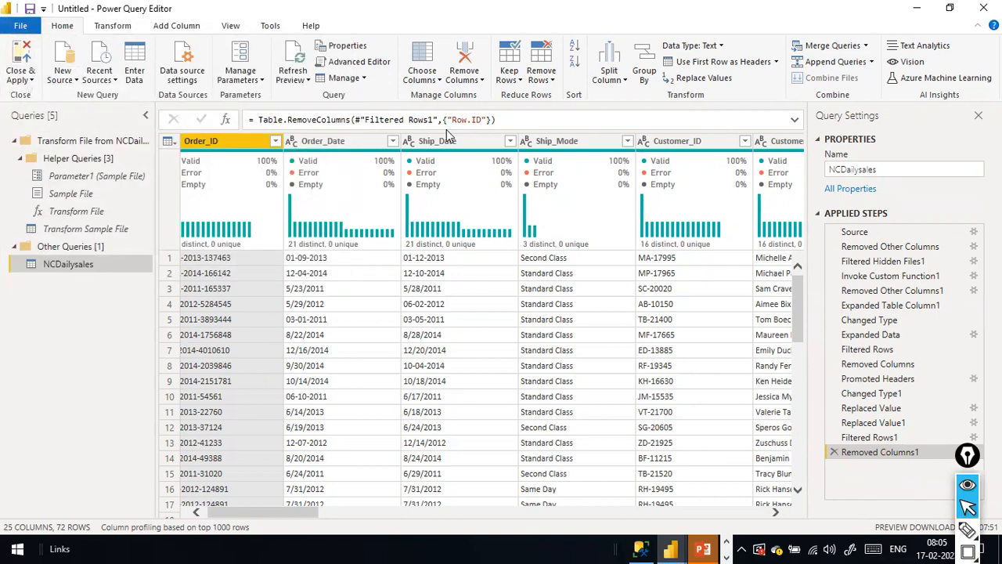
pyautogui.hotkey('alt', 'Tab')
pyautogui.hotkey('alt', 'Tab')
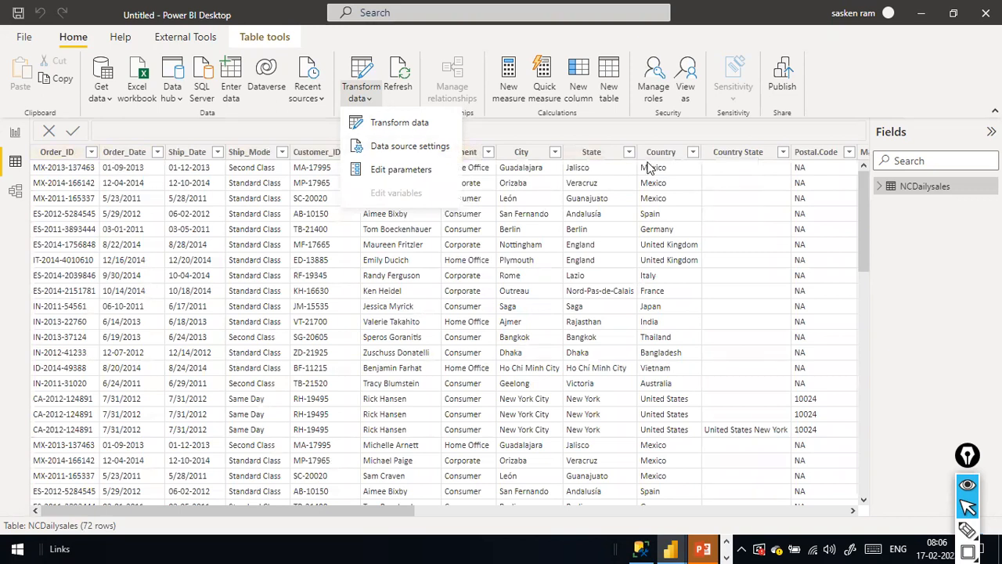
pyautogui.click(15, 141)
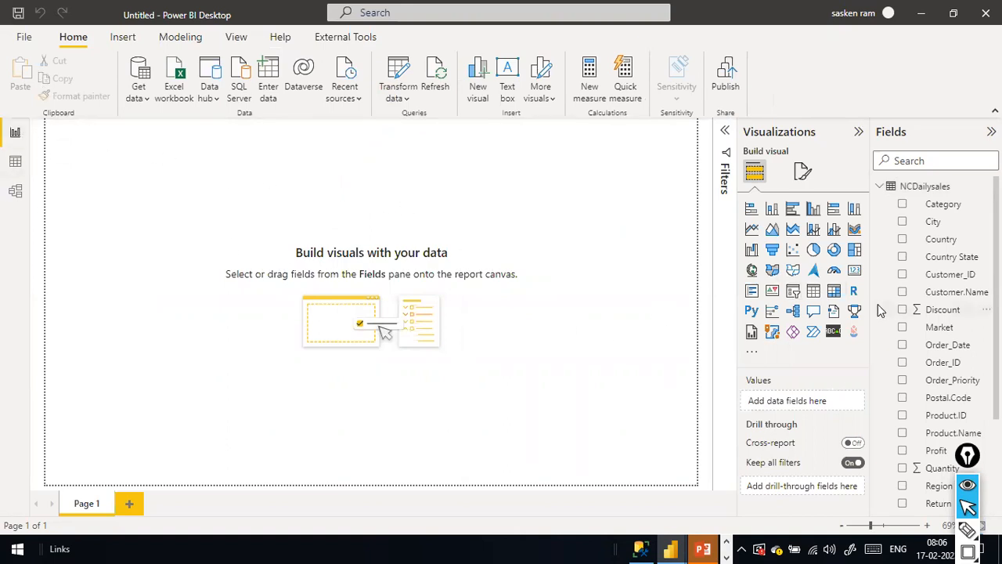
# Add a table visual listing Category with Sum of Quantity, totalling 288.
pyautogui.click(816, 293)
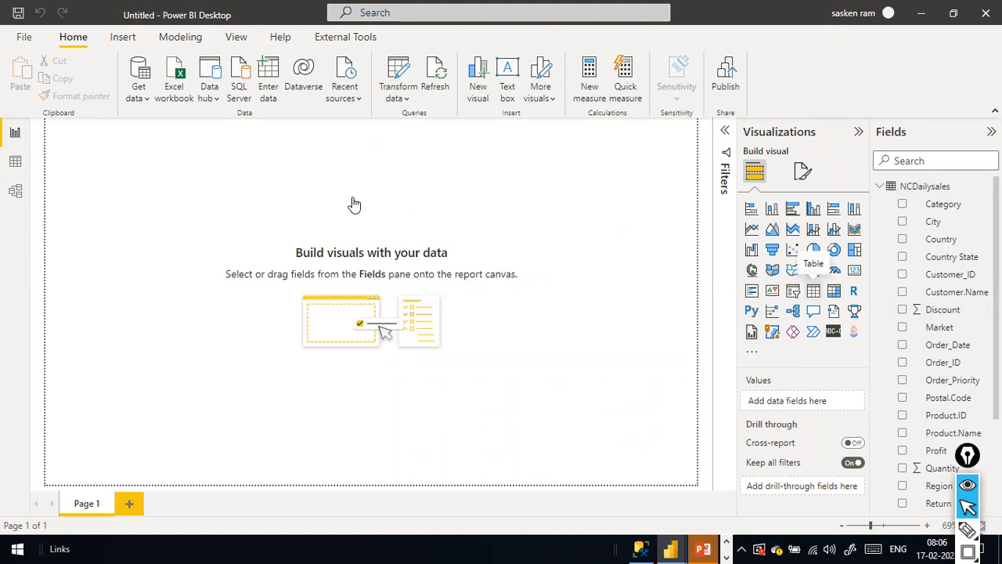
pyautogui.moveTo(111, 135); pyautogui.dragTo(240, 217)
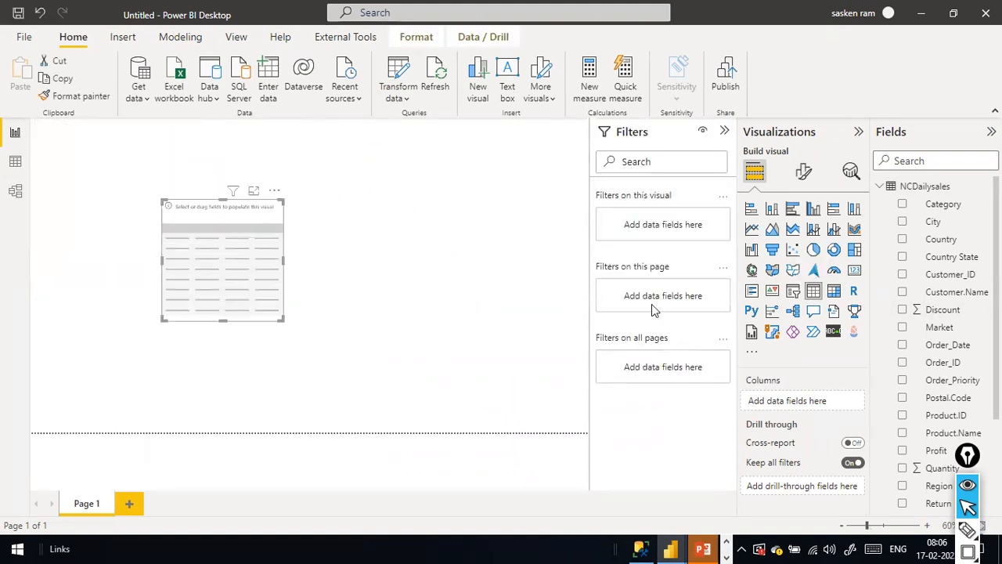
pyautogui.moveTo(818, 195); pyautogui.dragTo(206, 256)
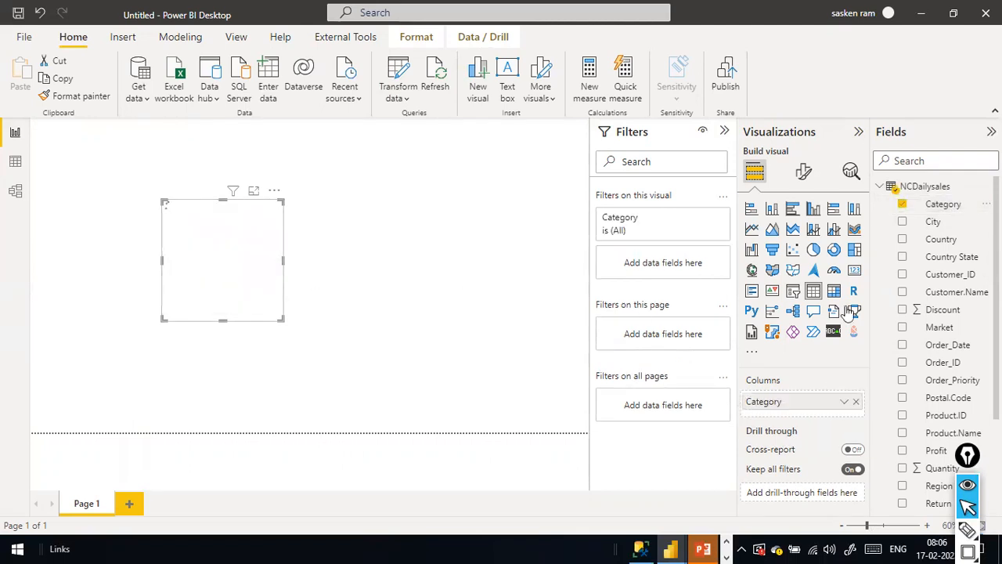
pyautogui.scroll(-3, 948, 302)
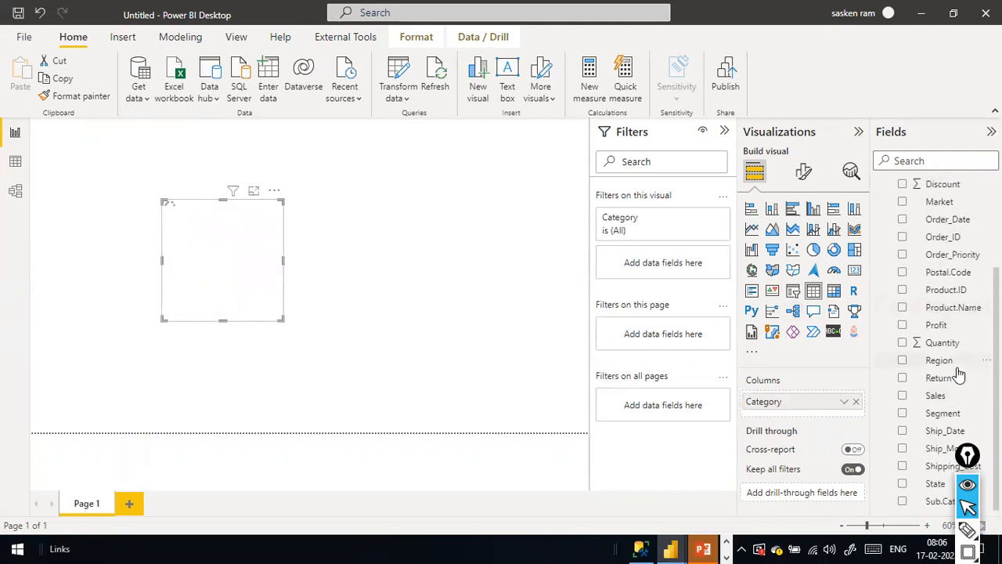
pyautogui.click(949, 346)
pyautogui.moveTo(951, 347); pyautogui.dragTo(258, 212)
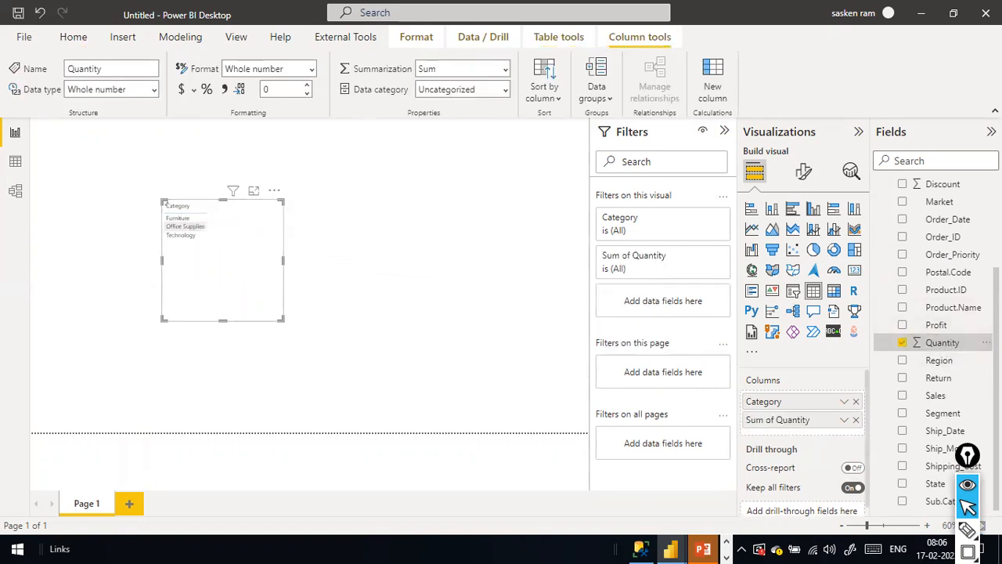
pyautogui.click(936, 396)
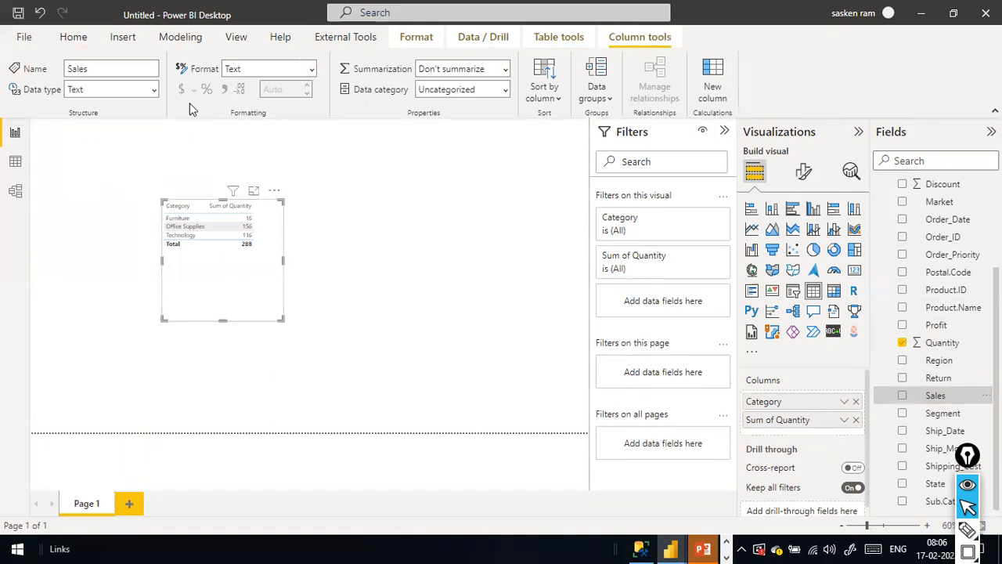
# Change the Sales column's data type to Decimal number.
pyautogui.click(154, 89)
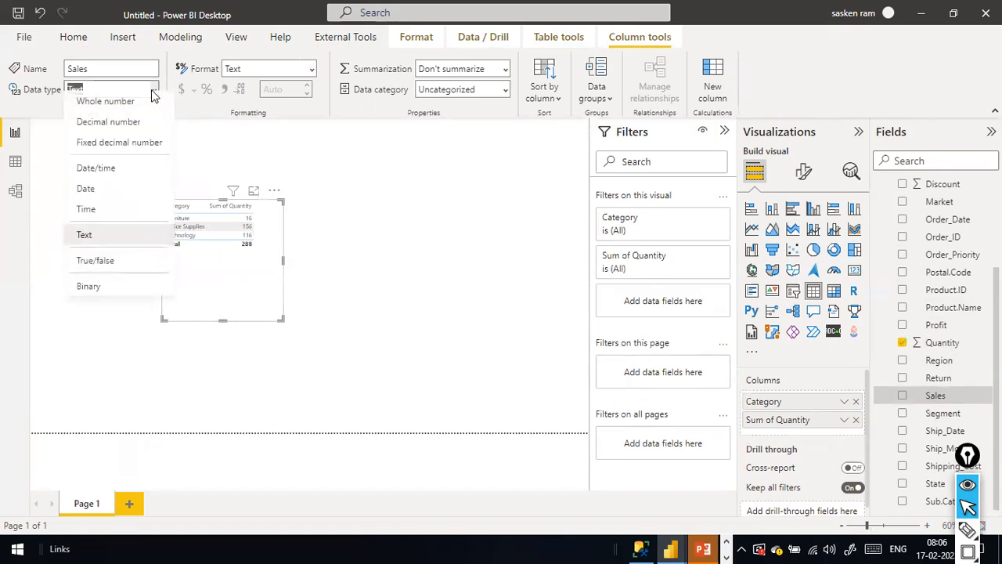
pyautogui.click(123, 129)
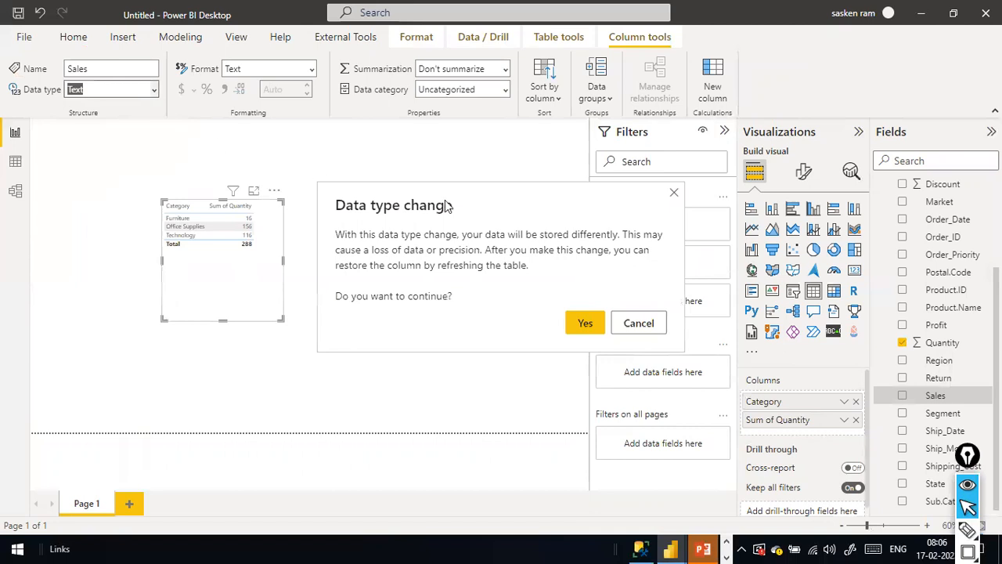
pyautogui.click(578, 323)
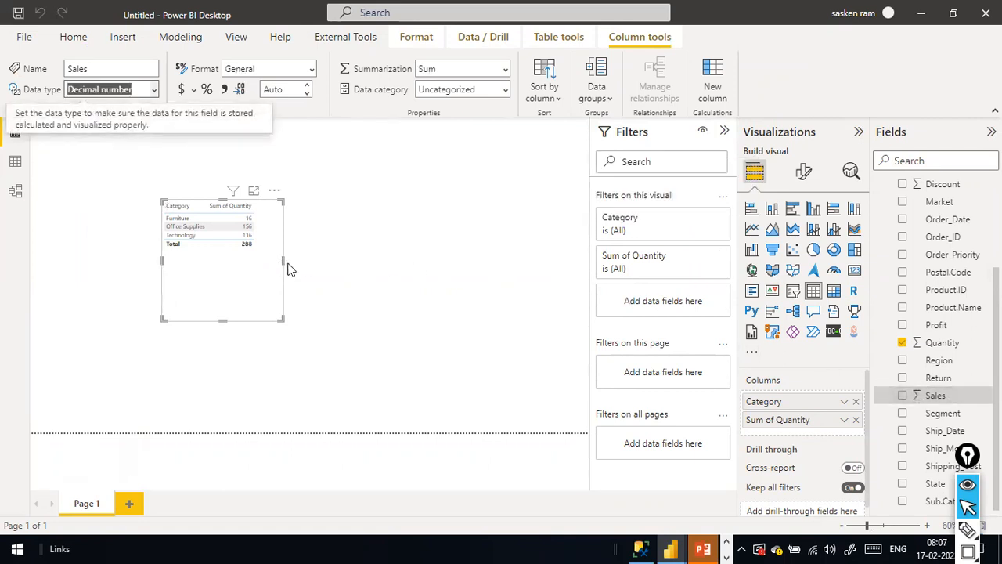
# Add Sum of Sales (total 35,301.85) to the category table and resize the visual.
pyautogui.moveTo(283, 260); pyautogui.dragTo(337, 253)
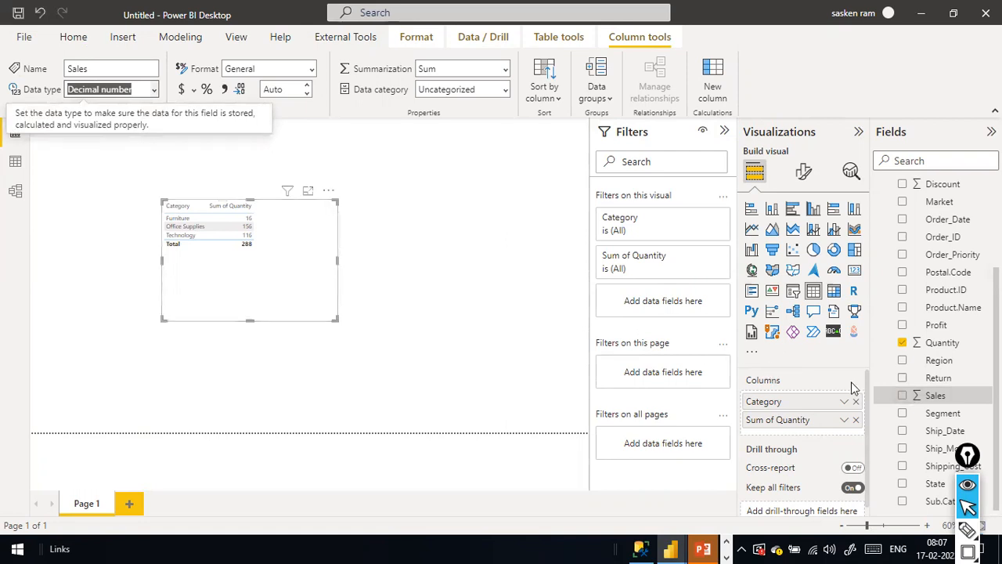
pyautogui.moveTo(930, 397); pyautogui.dragTo(281, 213)
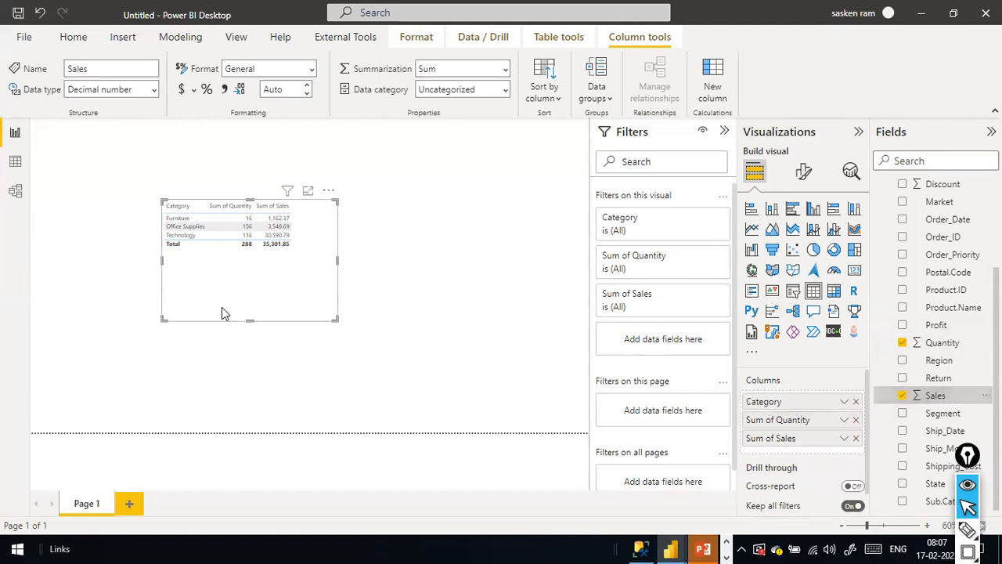
pyautogui.moveTo(250, 317); pyautogui.dragTo(258, 272)
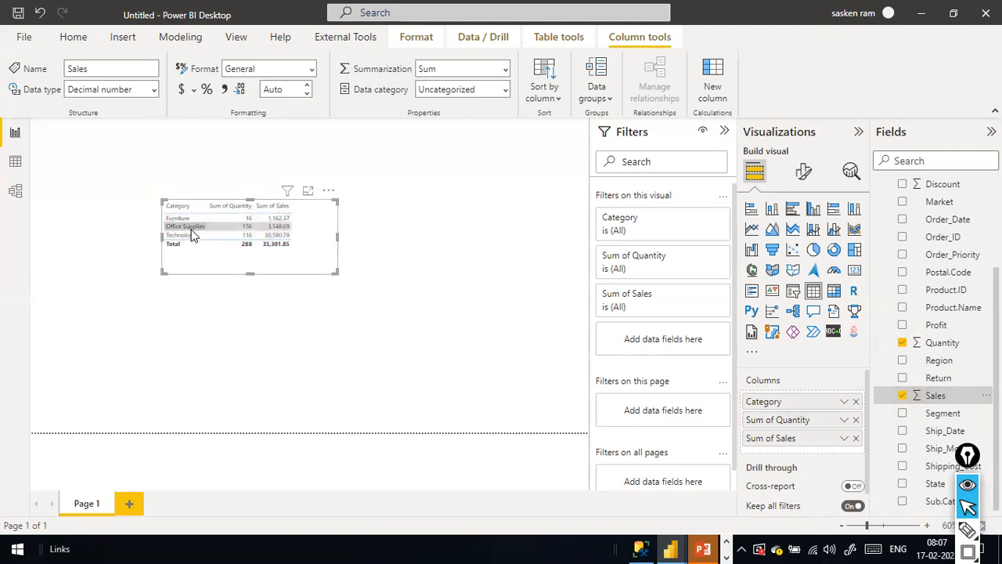
pyautogui.click(374, 263)
pyautogui.hotkey('alt', 'Tab')
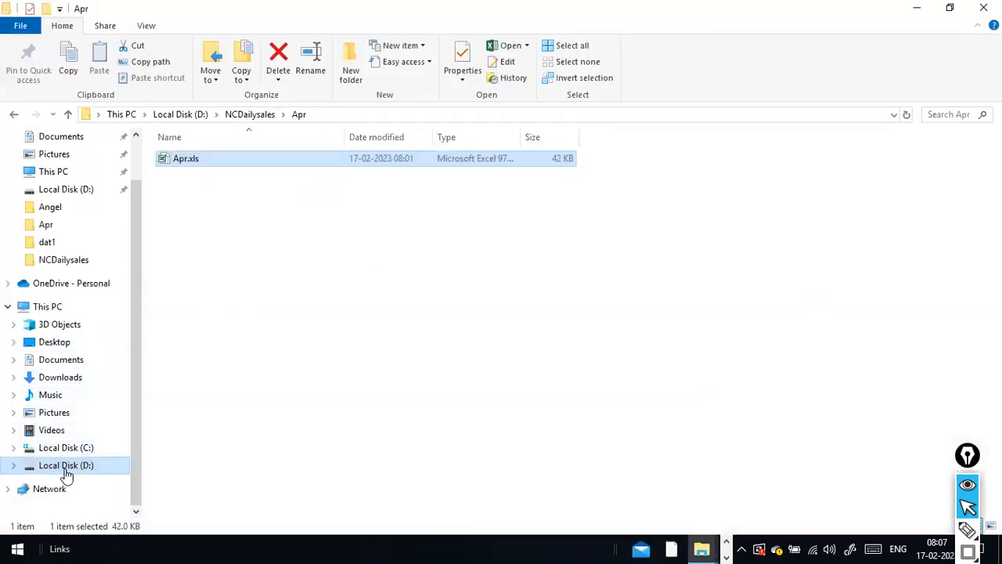
# Check the Apr folder's contents inside NCDailysales.
pyautogui.click(249, 114)
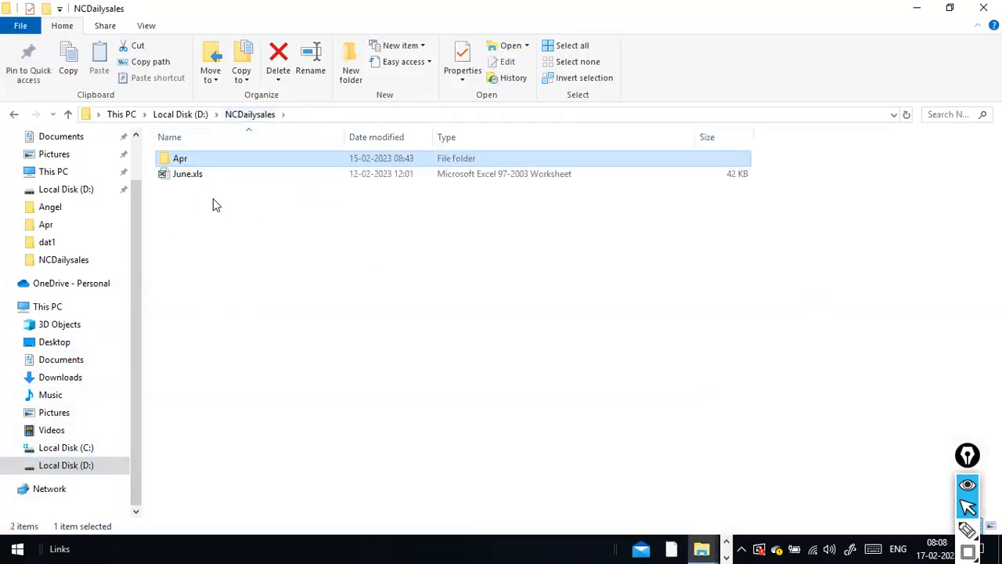
pyautogui.doubleClick(183, 160)
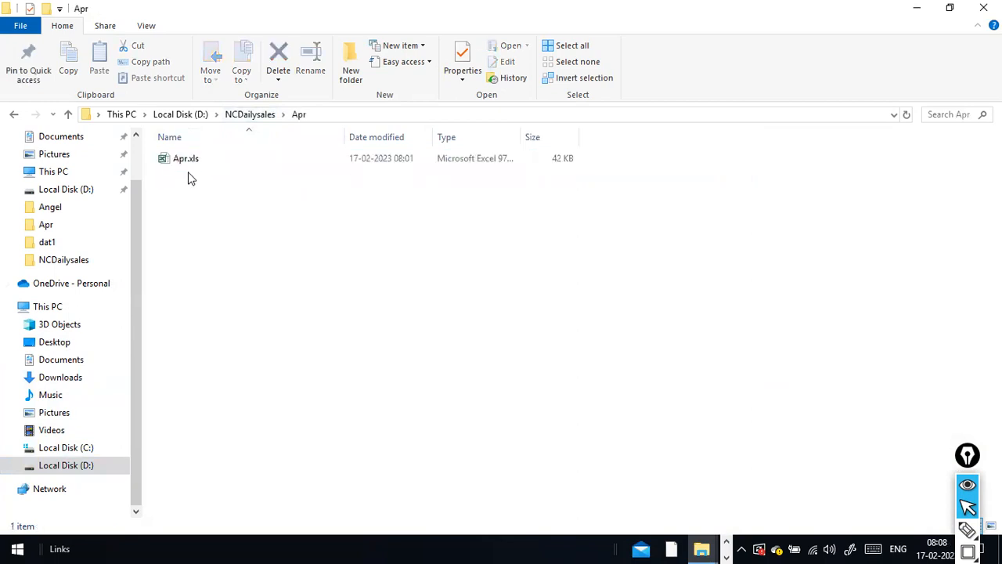
pyautogui.click(242, 116)
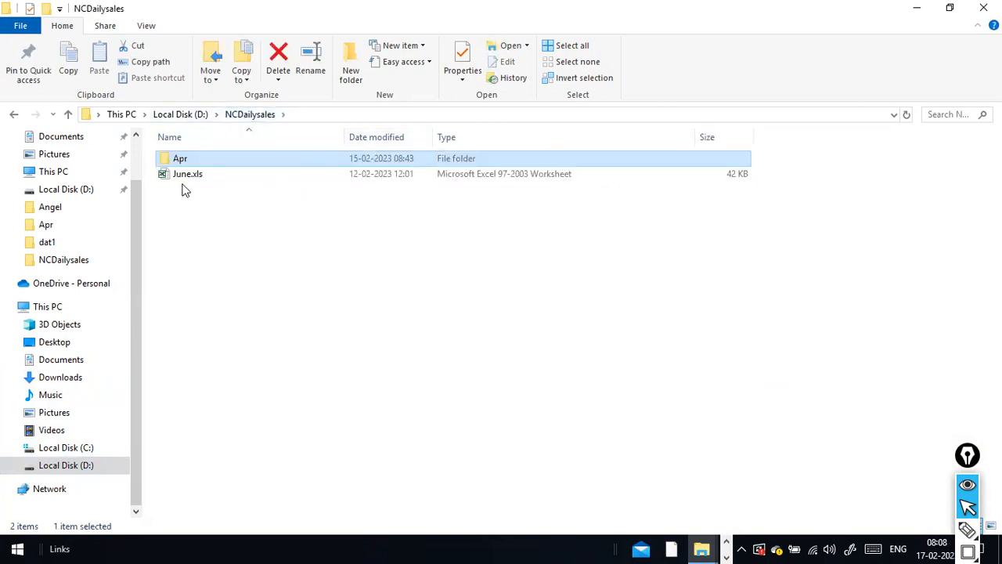
pyautogui.doubleClick(199, 162)
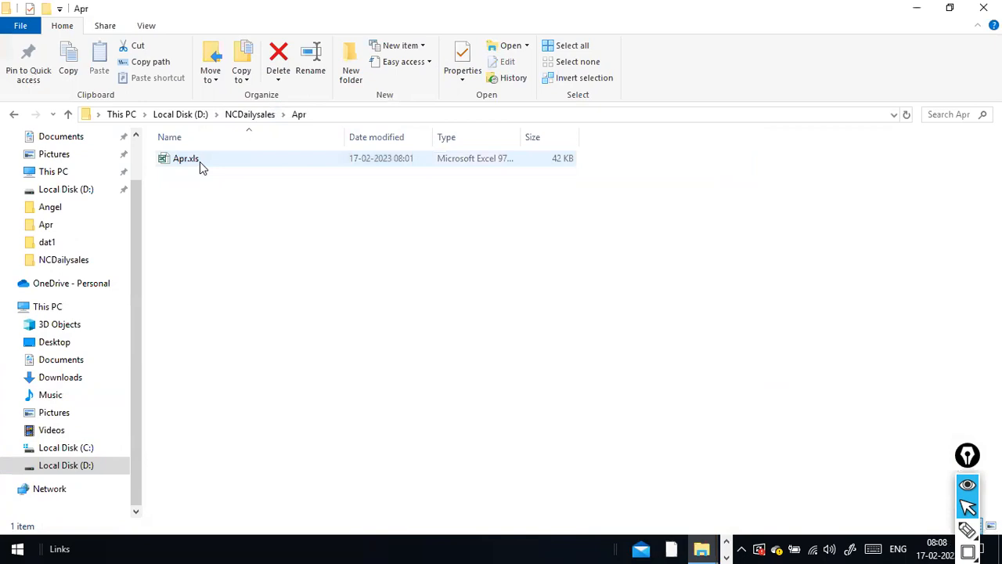
pyautogui.click(244, 118)
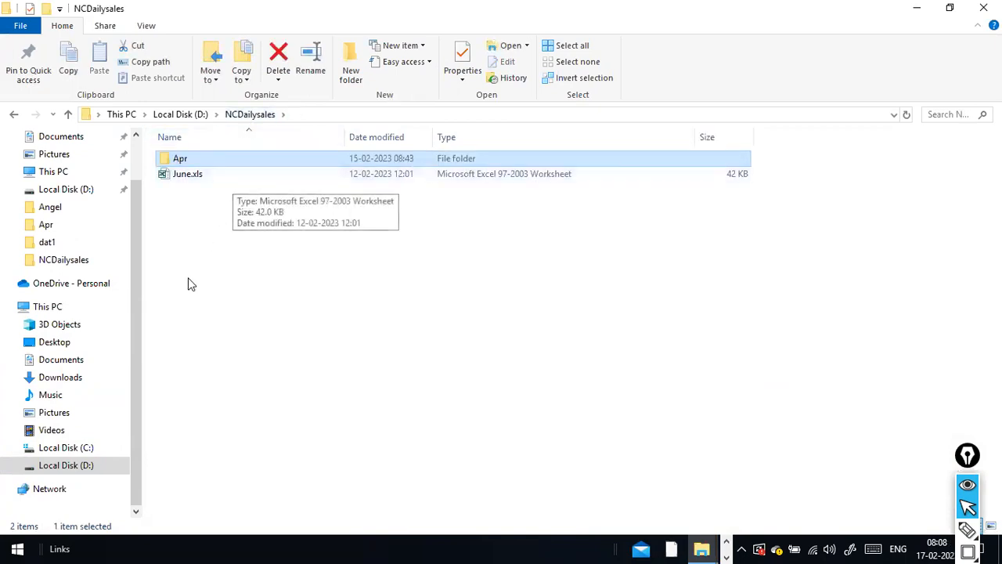
# Locate and select May.xls in the D:\stu folder.
pyautogui.click(77, 450)
pyautogui.click(86, 467)
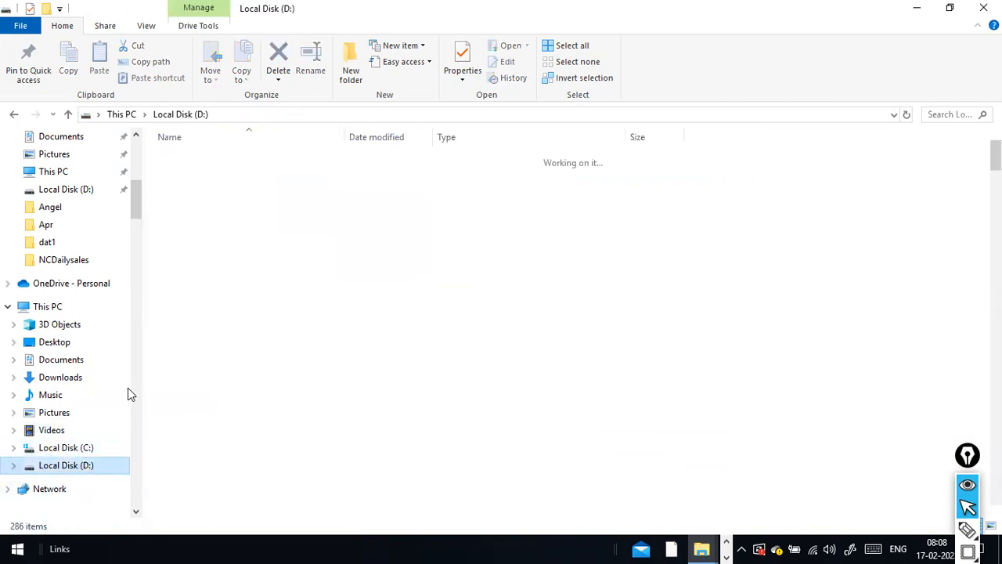
pyautogui.press('s')
pyautogui.press('t')
pyautogui.press('u')
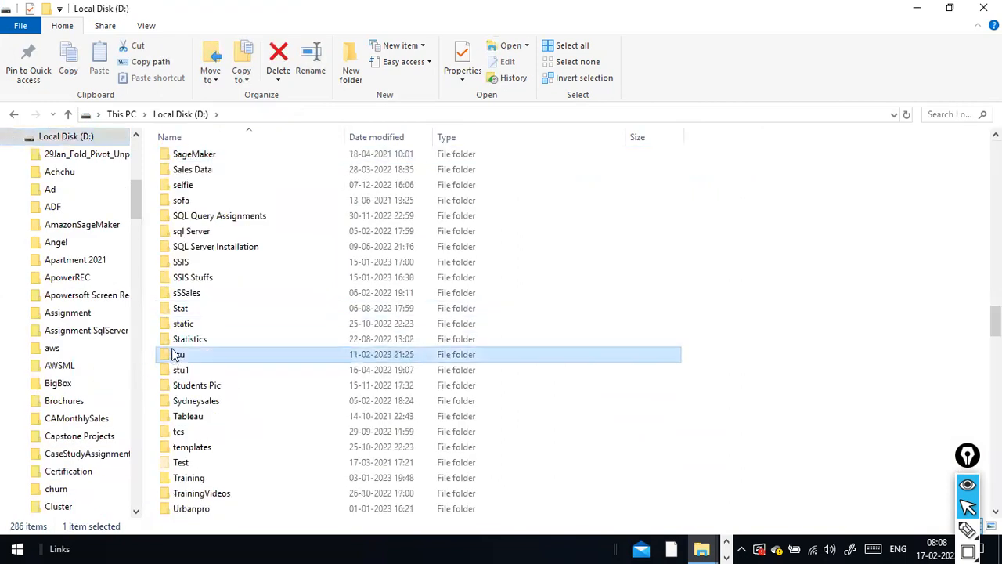
pyautogui.doubleClick(196, 355)
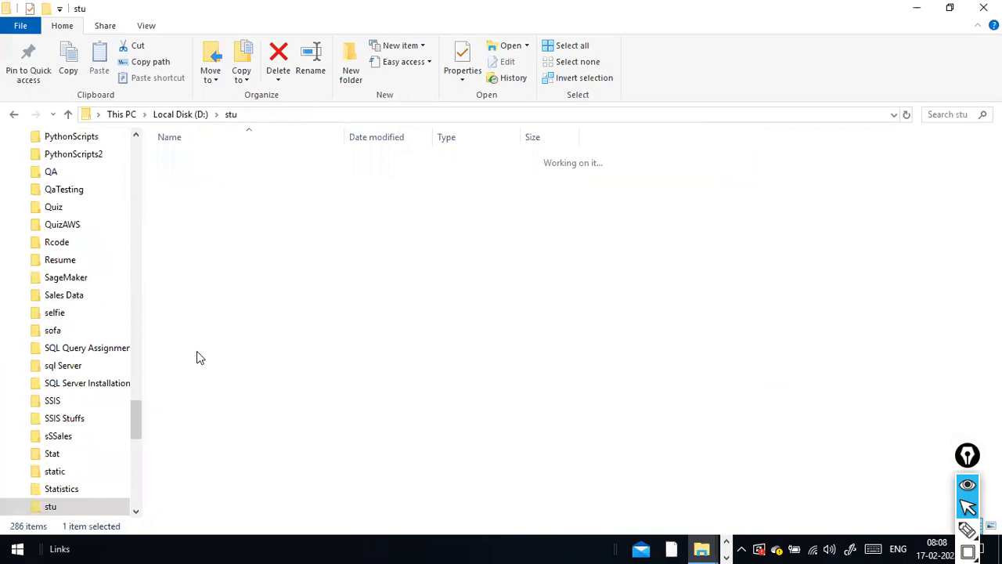
pyautogui.click(191, 362)
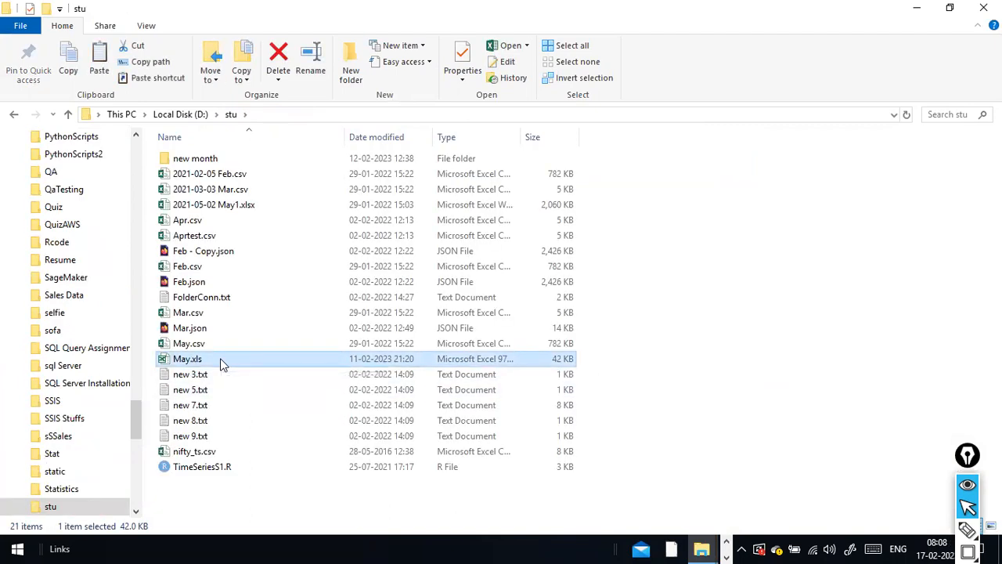
pyautogui.scroll(-1, 99, 468)
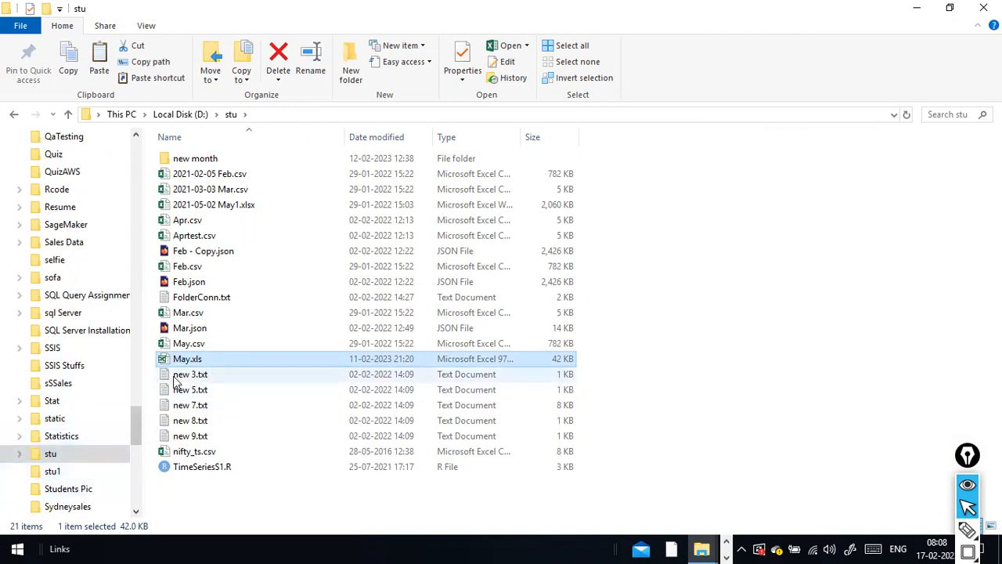
pyautogui.scroll(-1, 94, 415)
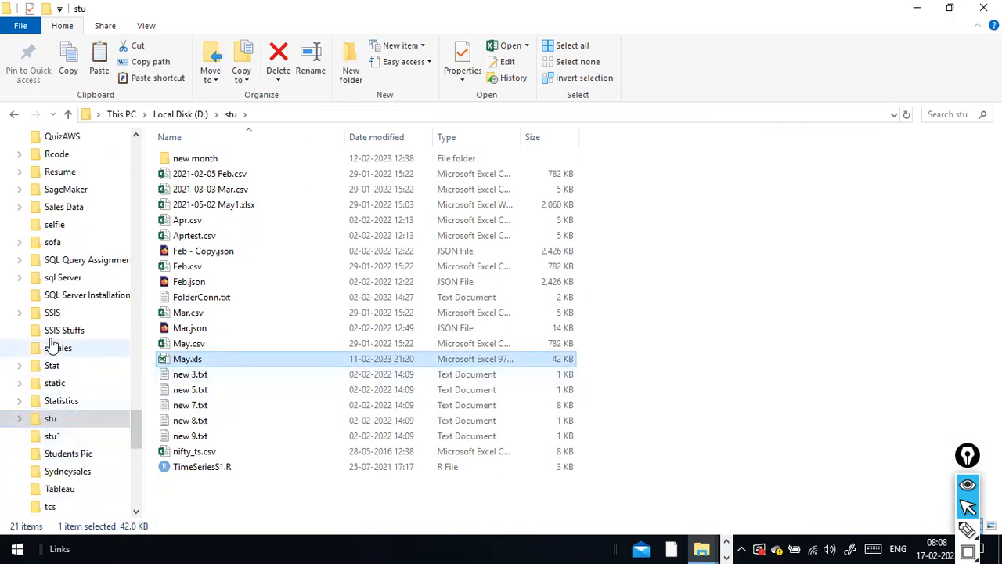
pyautogui.scroll(3, 63, 347)
pyautogui.scroll(4, 68, 252)
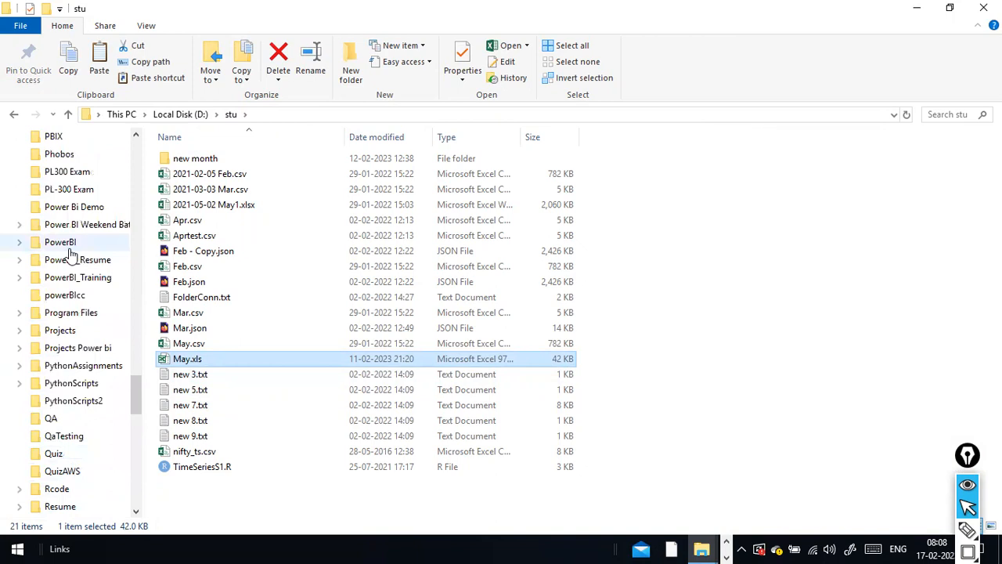
# Paste May.xls into the NCDailysales folder alongside Apr and June.xls.
pyautogui.click(78, 243)
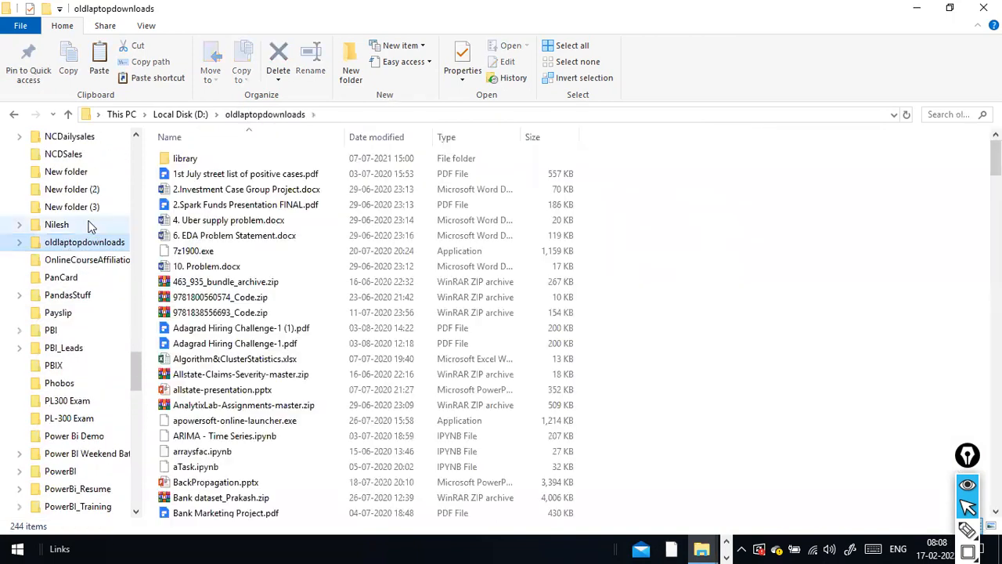
pyautogui.scroll(-10, 90, 226)
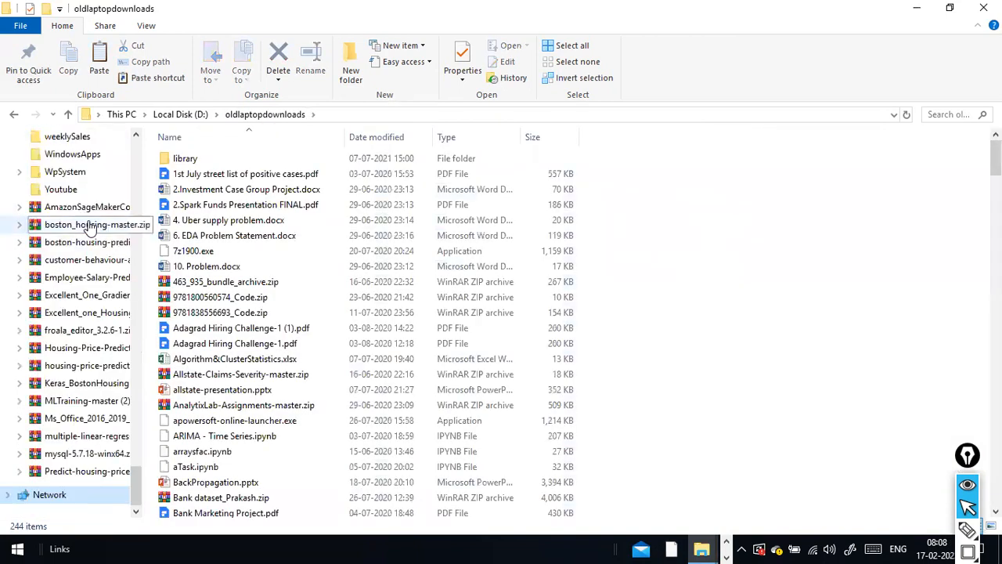
pyautogui.press('n')
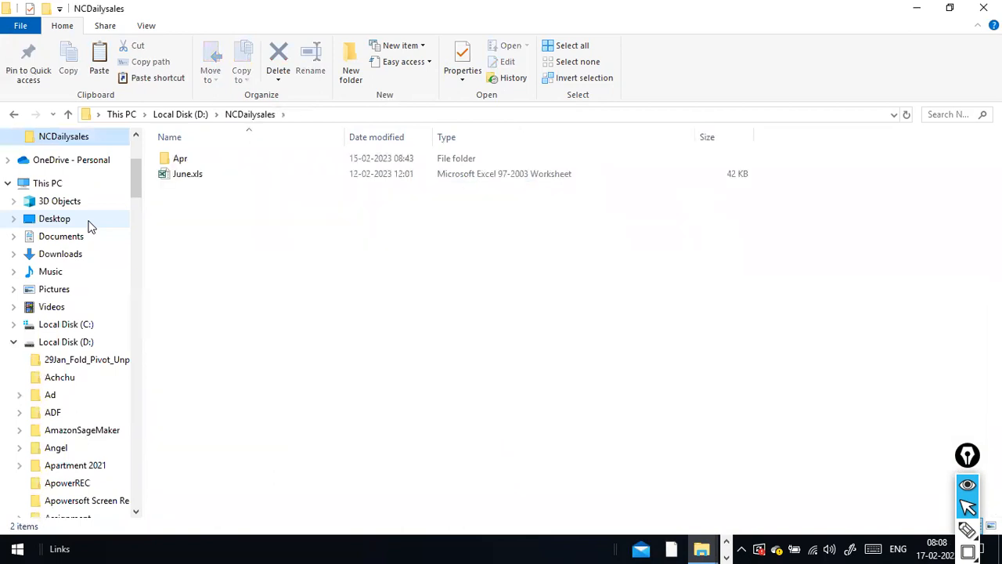
pyautogui.hotkey('ctrl', 'v')
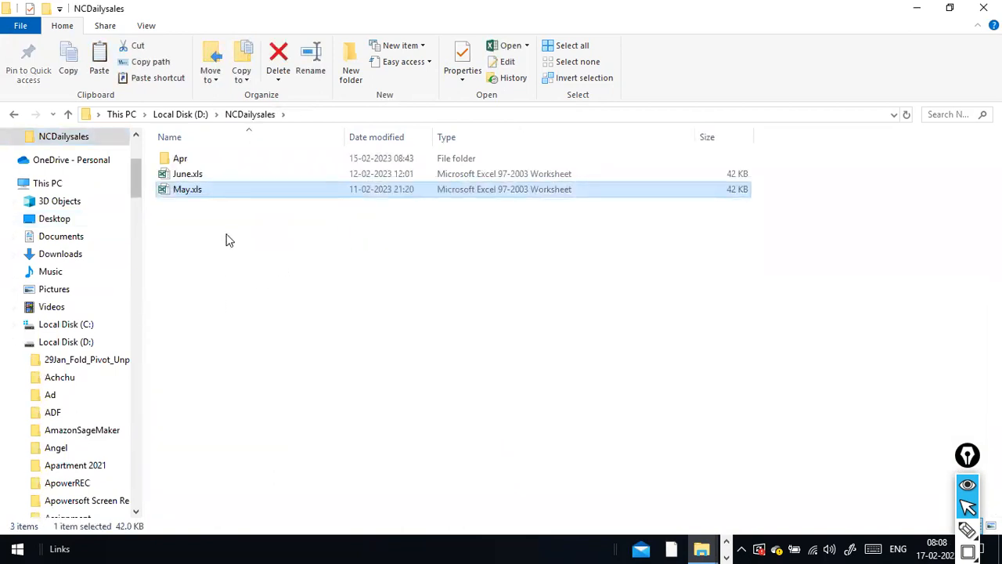
pyautogui.hotkey('alt', 'Tab')
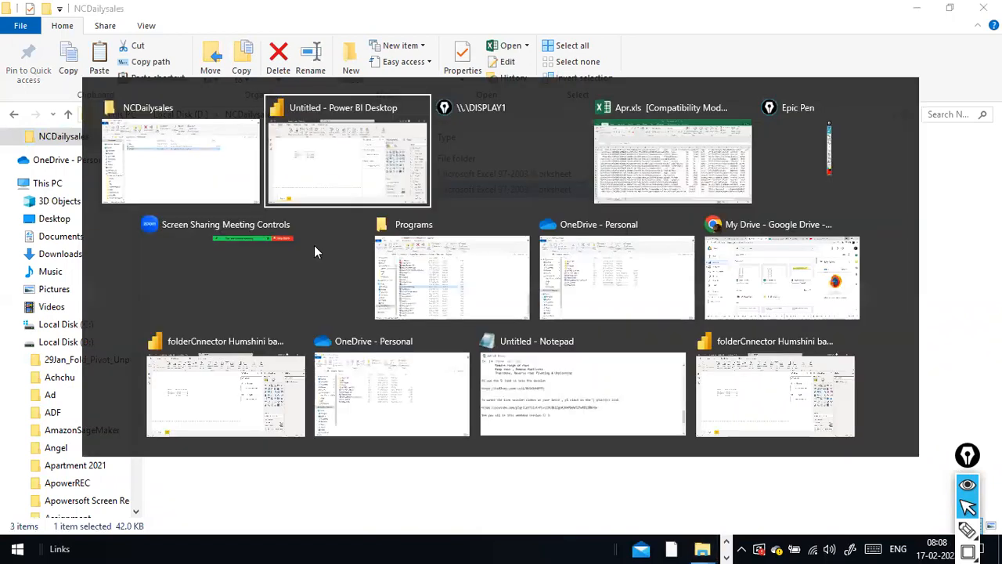
pyautogui.hotkey('alt', 'Tab')
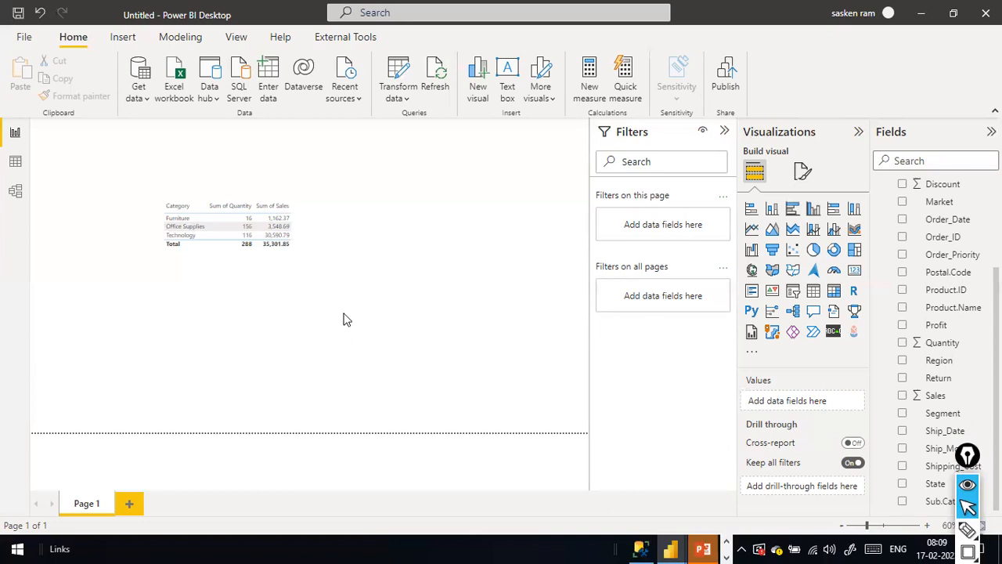
pyautogui.hotkey('alt', 'Tab')
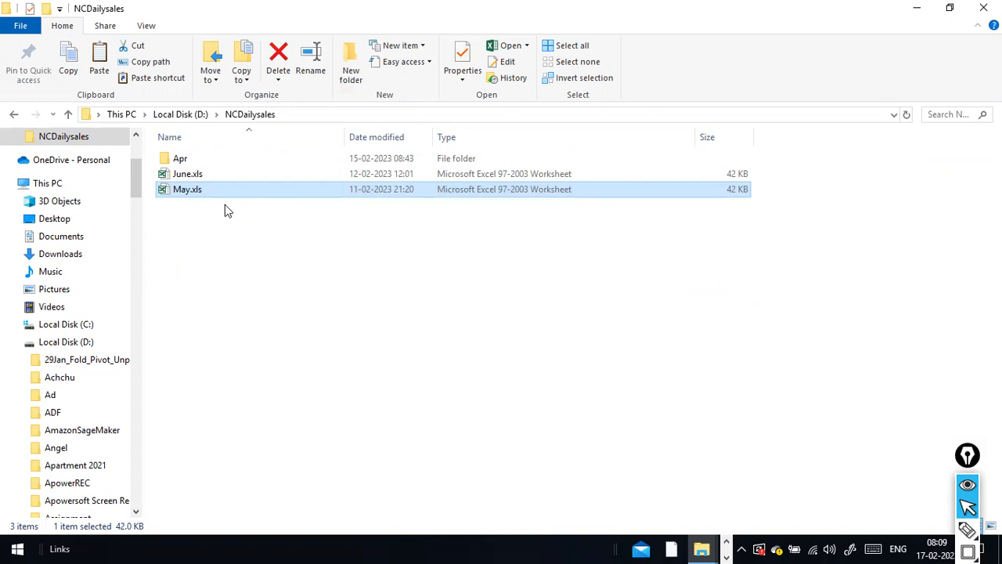
# Return to the Power BI Desktop report with the Category quantity and sales table.
pyautogui.hotkey('alt', 'Tab')
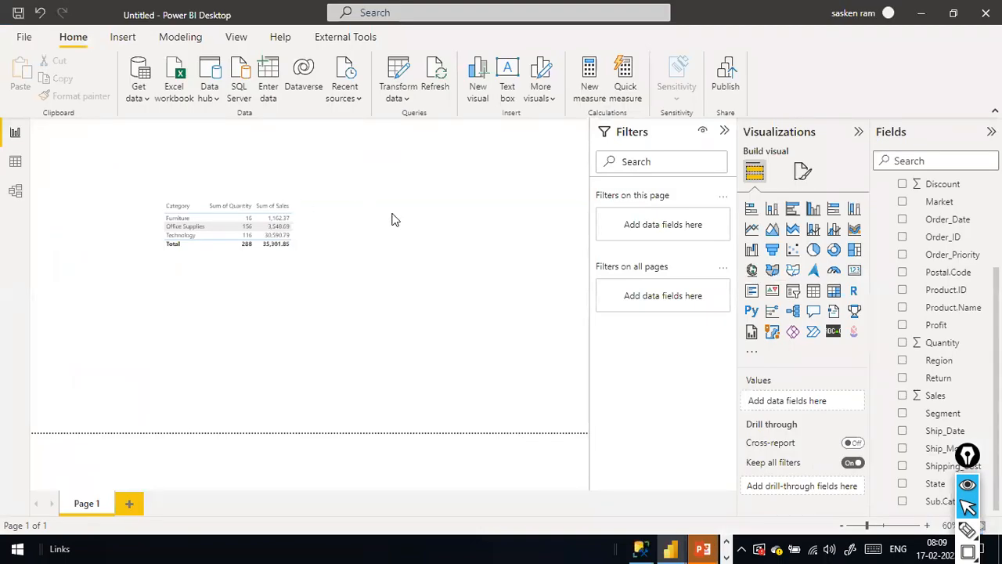
# Refresh the report data so the table totals 432 quantity and 52,952.77 sales.
pyautogui.hotkey('alt', 'Tab')
pyautogui.hotkey('alt', 'Tab')
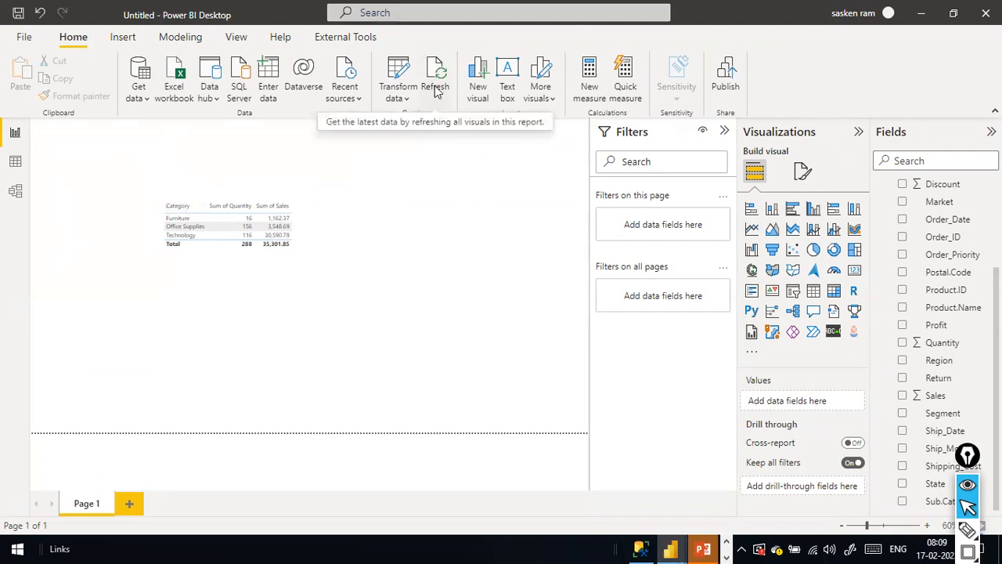
pyautogui.click(143, 104)
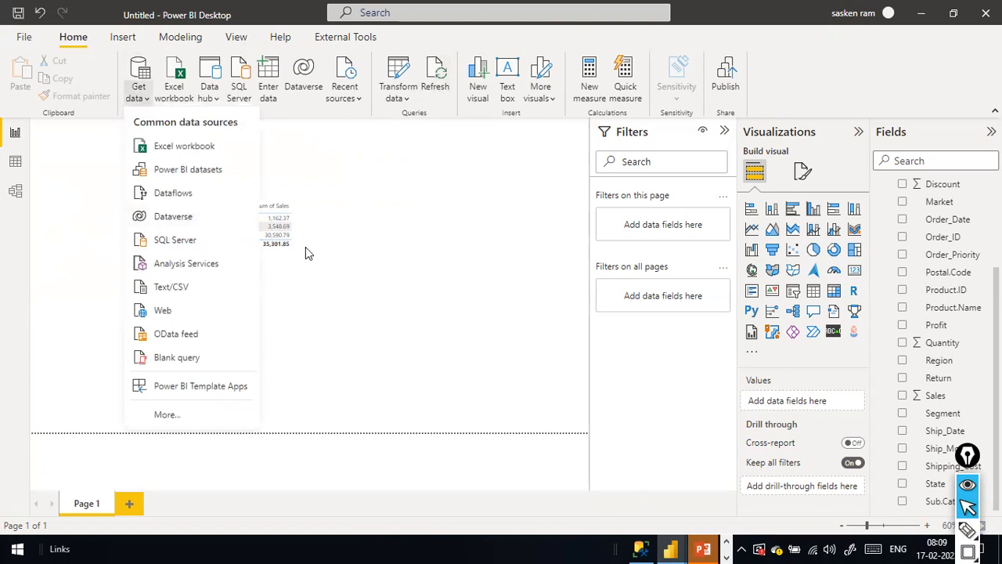
pyautogui.click(413, 206)
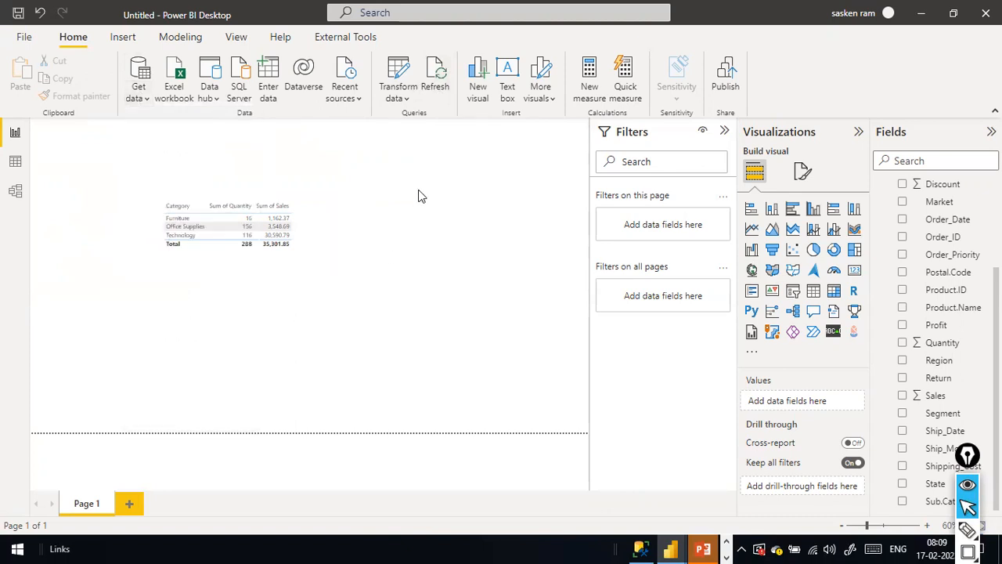
pyautogui.click(438, 91)
# Cycle through open windows back to the refreshed Power BI Desktop report.
pyautogui.hotkey('alt', 'Tab')
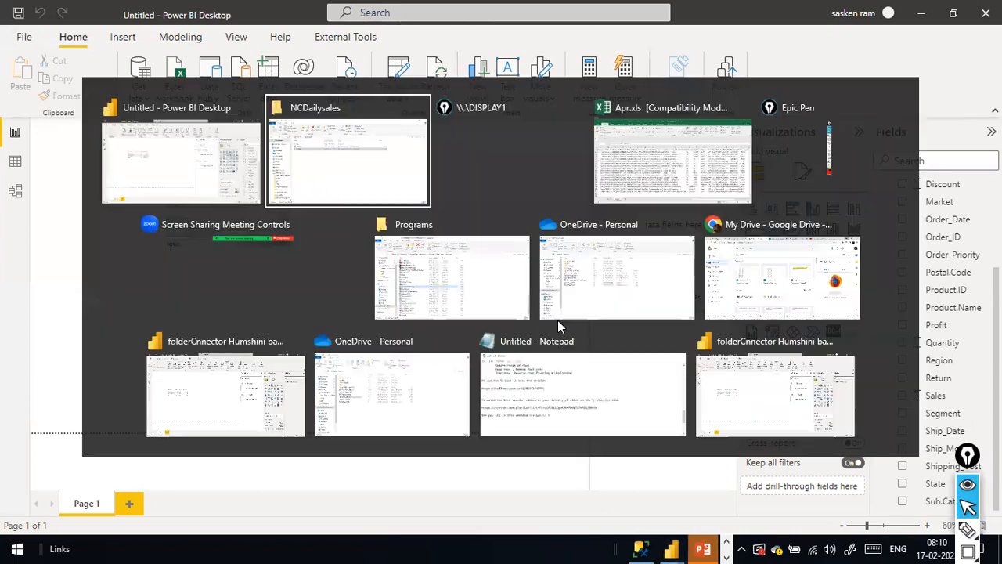
pyautogui.hotkey('alt', 'Tab')
pyautogui.hotkey('alt', 'Tab')
pyautogui.hotkey('alt', 'Tab')
pyautogui.hotkey('alt', 'Tab')
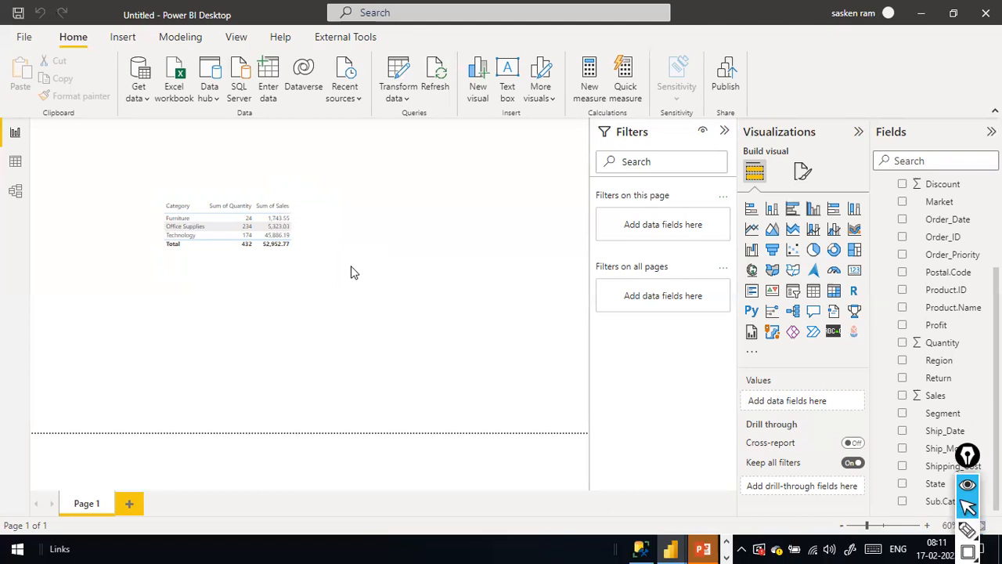
# Start publishing and save the report as FolderConnector_with_multiplesheets when prompted to save.
pyautogui.click(725, 79)
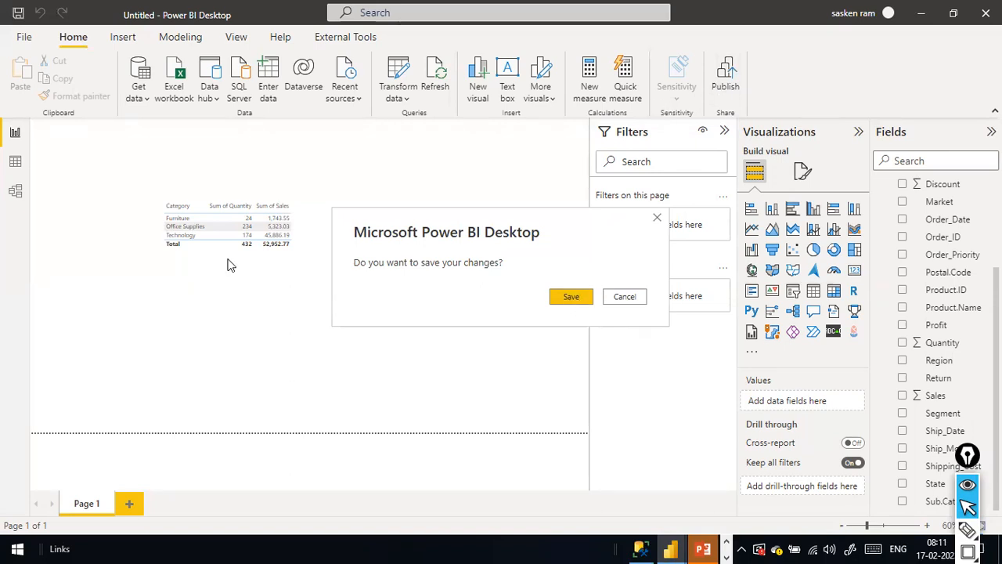
pyautogui.click(571, 305)
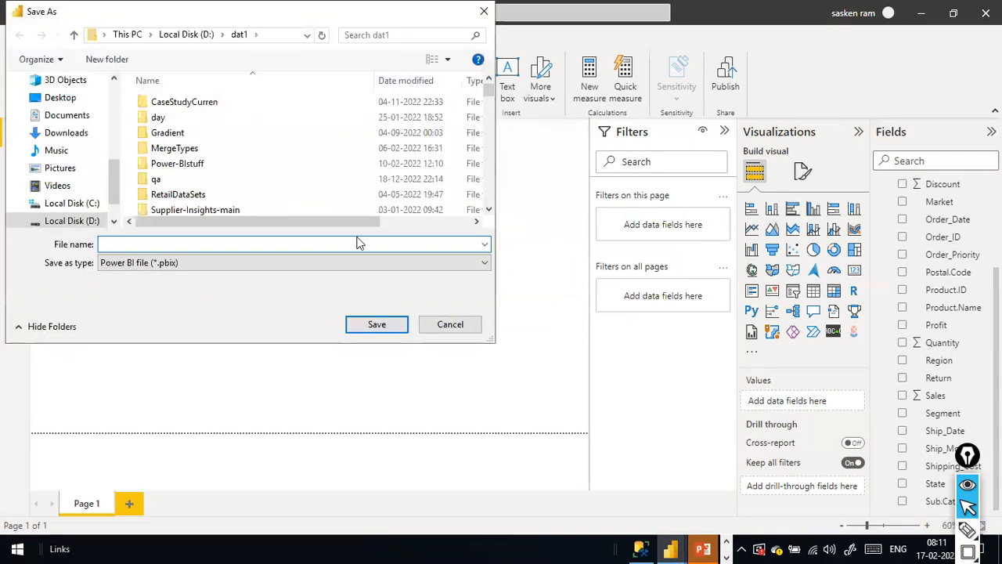
pyautogui.write('Fold')
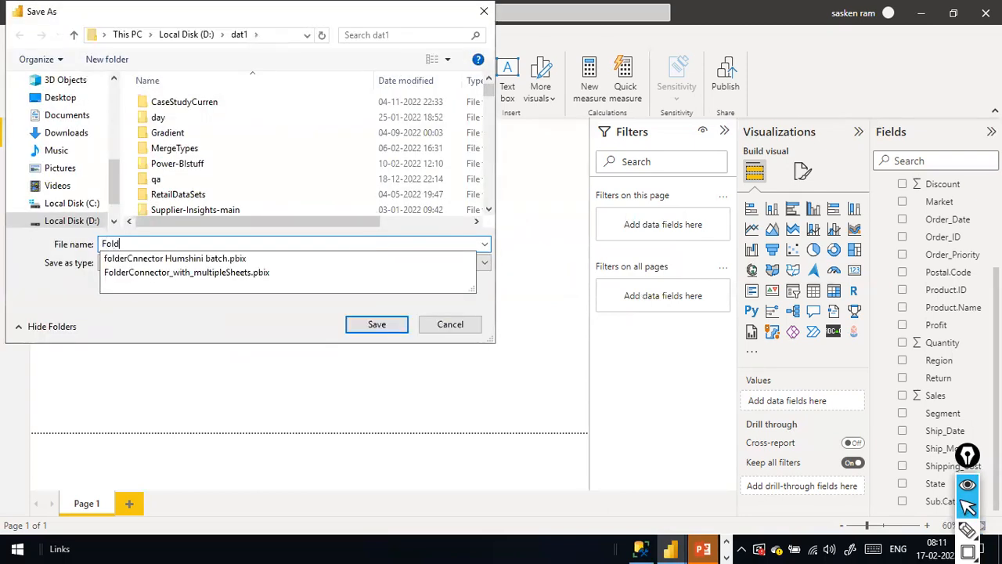
pyautogui.write('erCnn')
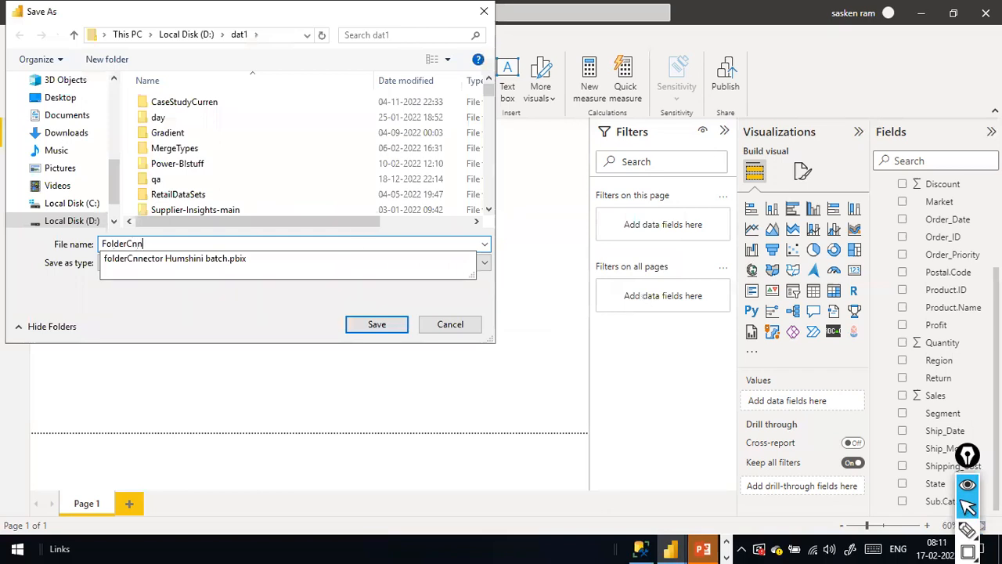
pyautogui.press('BackSpace')
pyautogui.write('onnector')
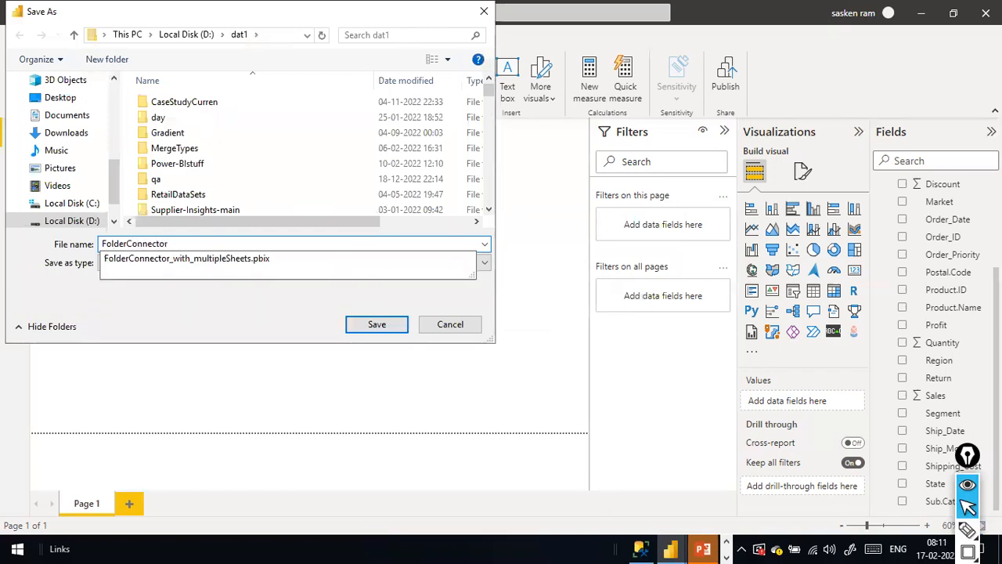
pyautogui.write('_with_multi')
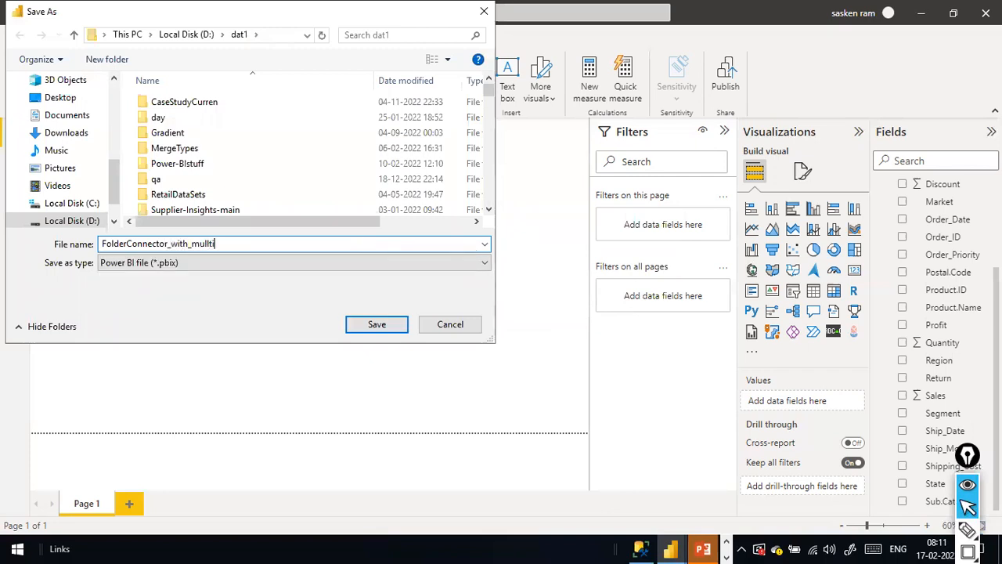
pyautogui.write('plesheets')
pyautogui.press('Return')
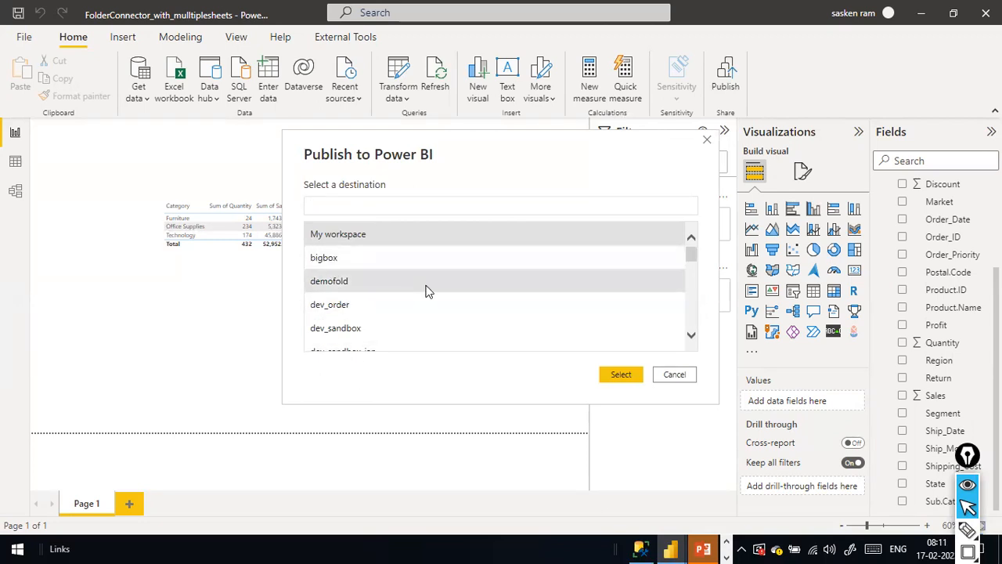
# In Chrome's Power BI tab, load app.powerbi.com to show the Power BI service home page.
pyautogui.hotkey('alt', 'Tab')
pyautogui.hotkey('alt', 'Tab')
pyautogui.hotkey('alt', 'Tab')
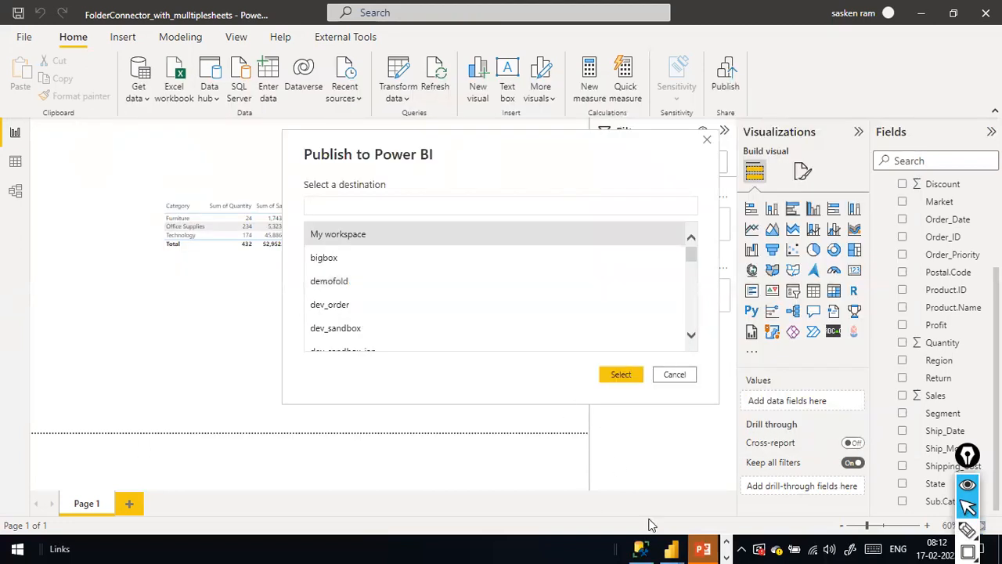
pyautogui.click(727, 544)
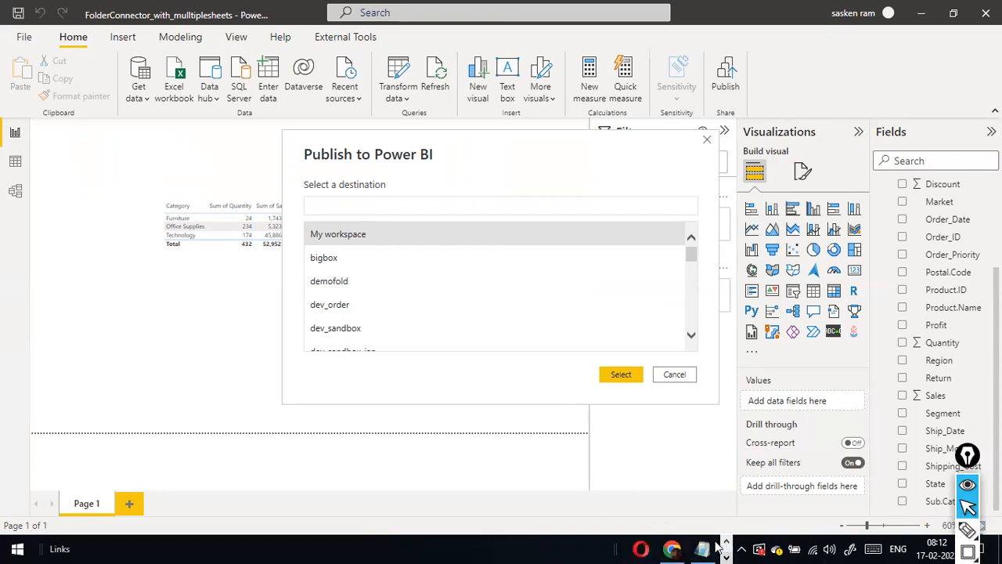
pyautogui.click(672, 549)
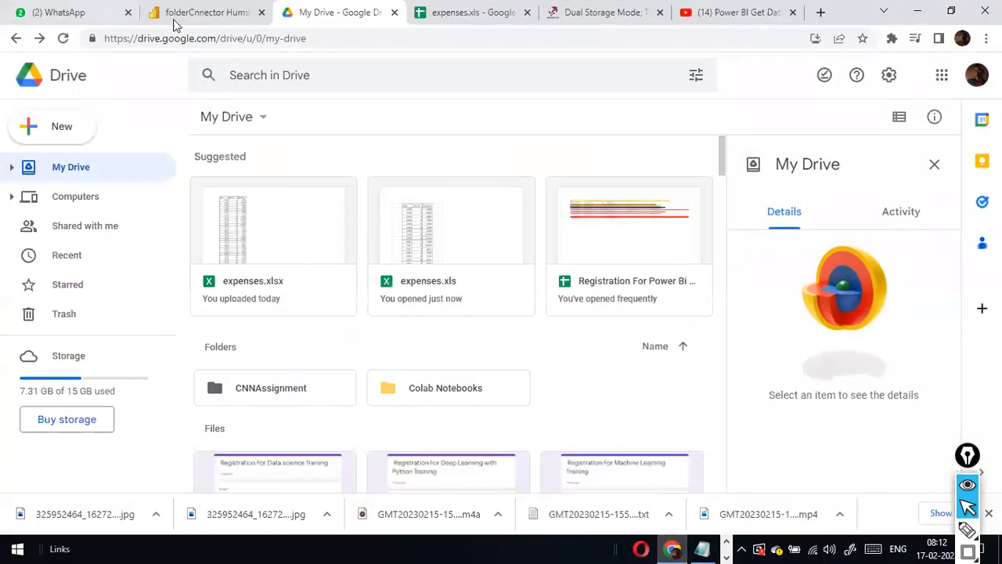
pyautogui.click(202, 12)
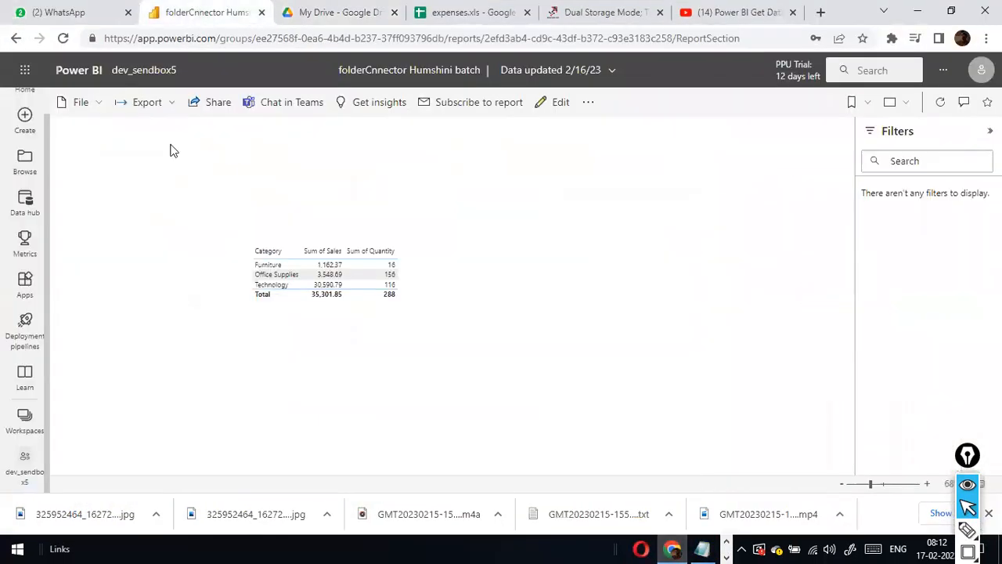
pyautogui.click(161, 38)
pyautogui.write('app')
pyautogui.press('Return')
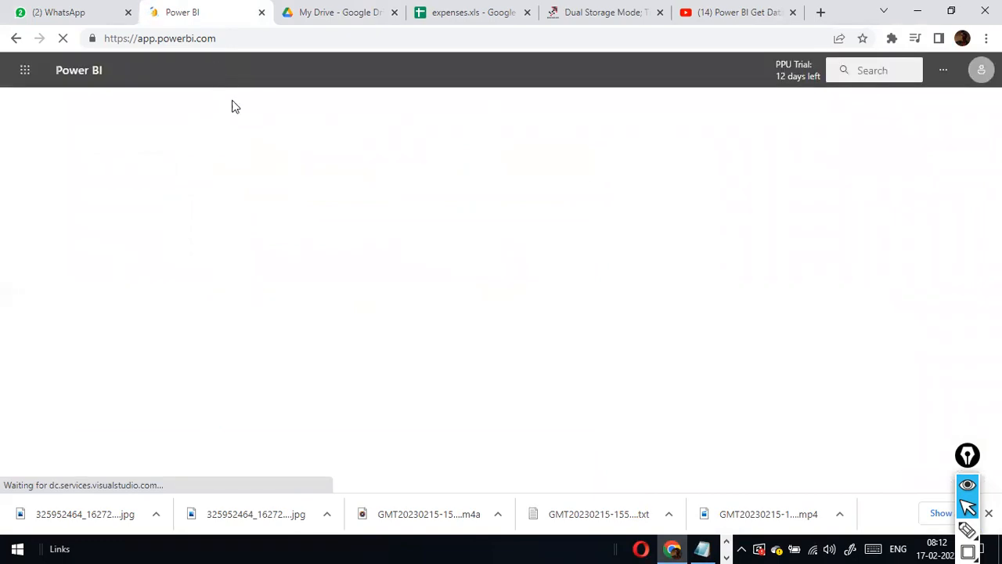
pyautogui.hotkey('alt', 'Tab')
pyautogui.press('Tab')
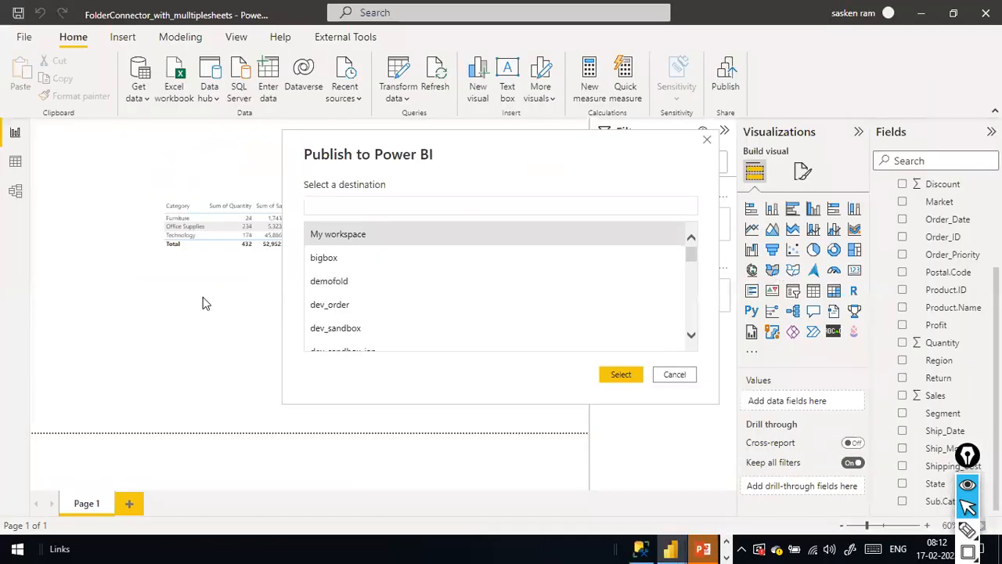
pyautogui.hotkey('alt', 'Tab')
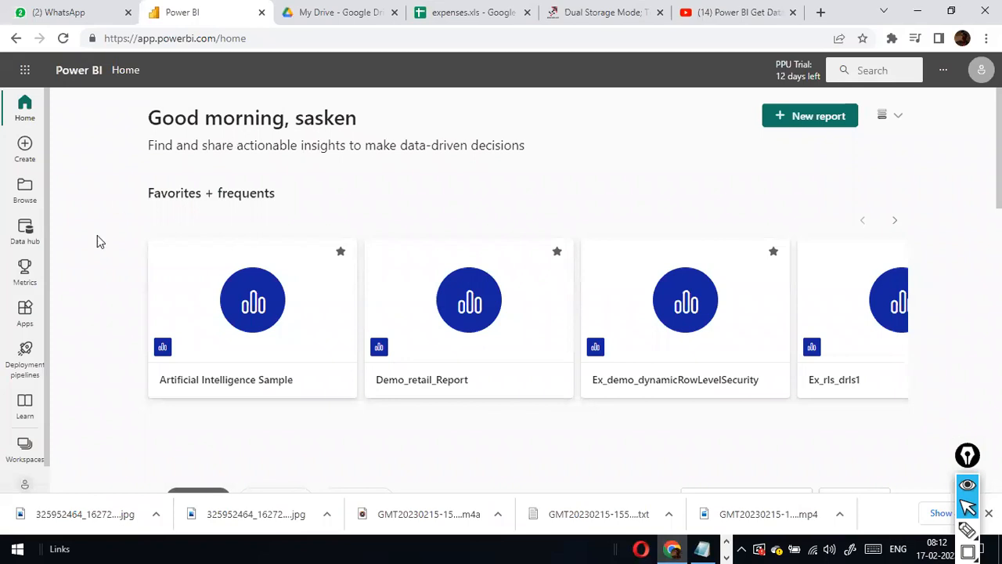
# From the Workspaces pane, create and save a new workspace named dev_Sales_Sandbox.
pyautogui.hotkey('ctrl', 'shift', 'a')
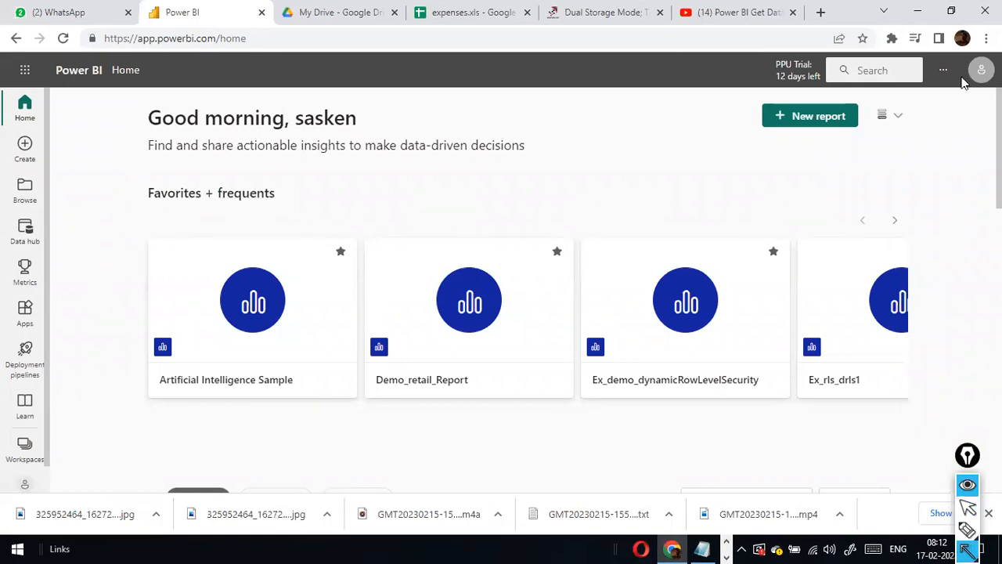
pyautogui.moveTo(131, 366); pyautogui.dragTo(37, 448)
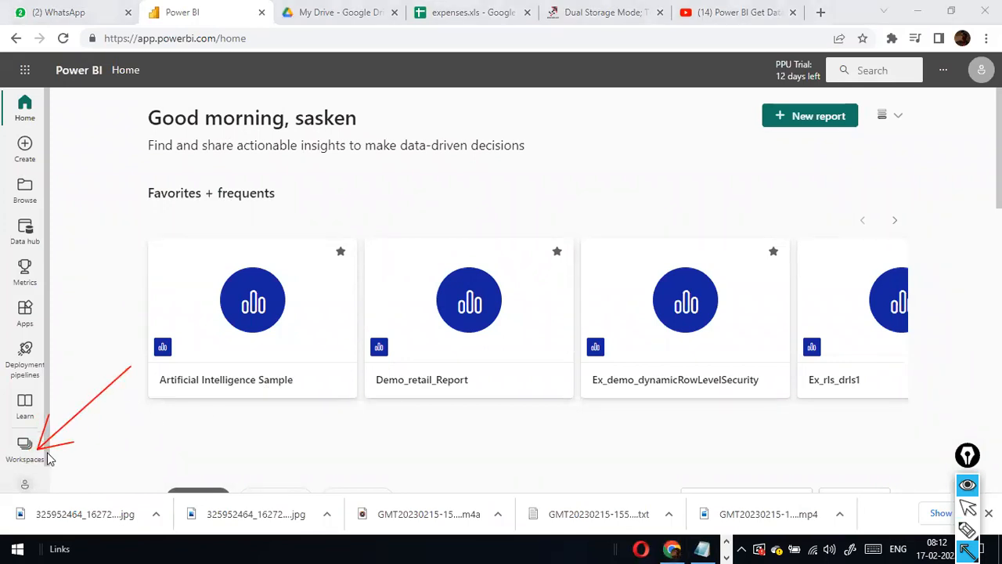
pyautogui.hotkey('ctrl', 'shift', '2')
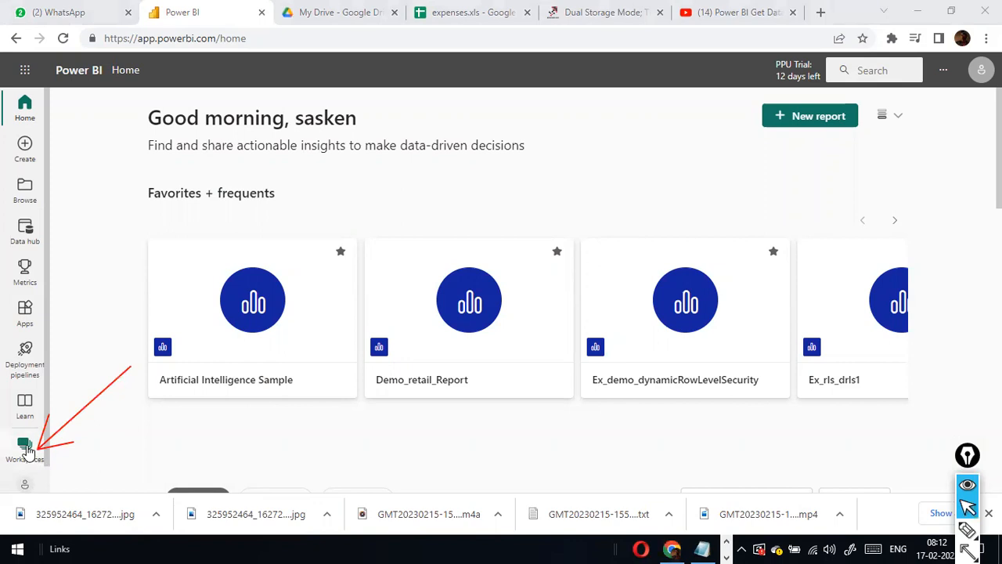
pyautogui.click(27, 445)
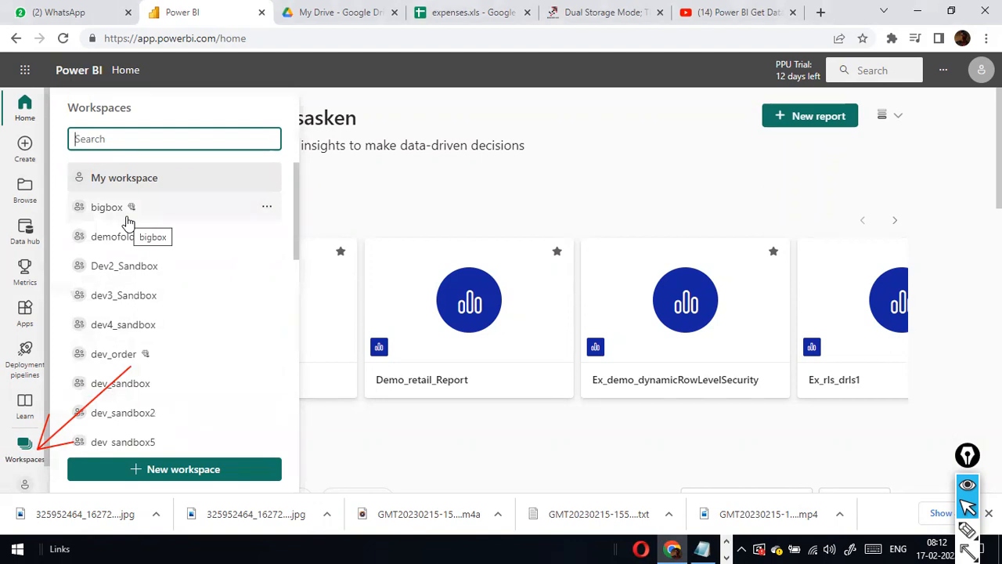
pyautogui.click(171, 469)
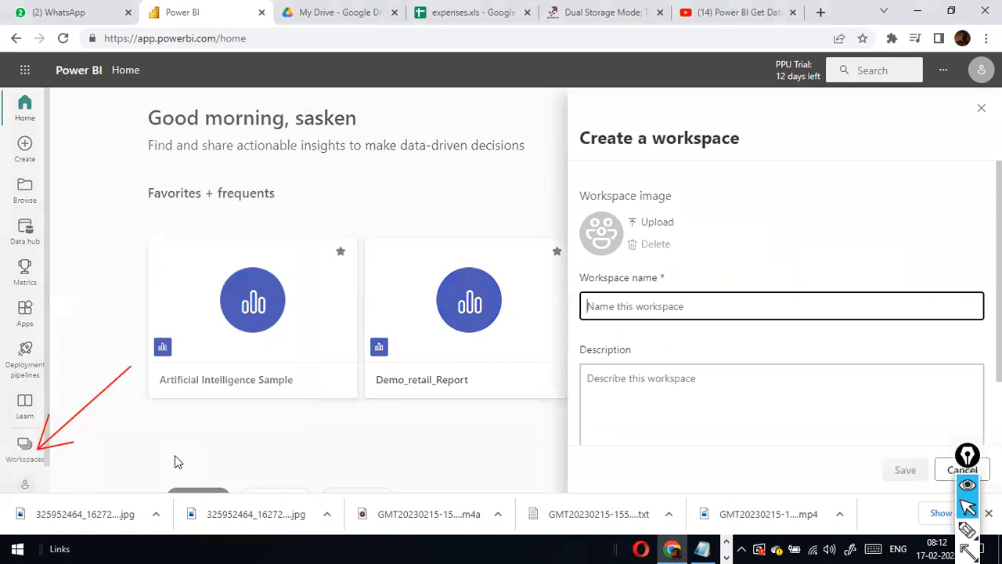
pyautogui.click(629, 304)
pyautogui.write('dev')
pyautogui.press('Home')
pyautogui.write('_')
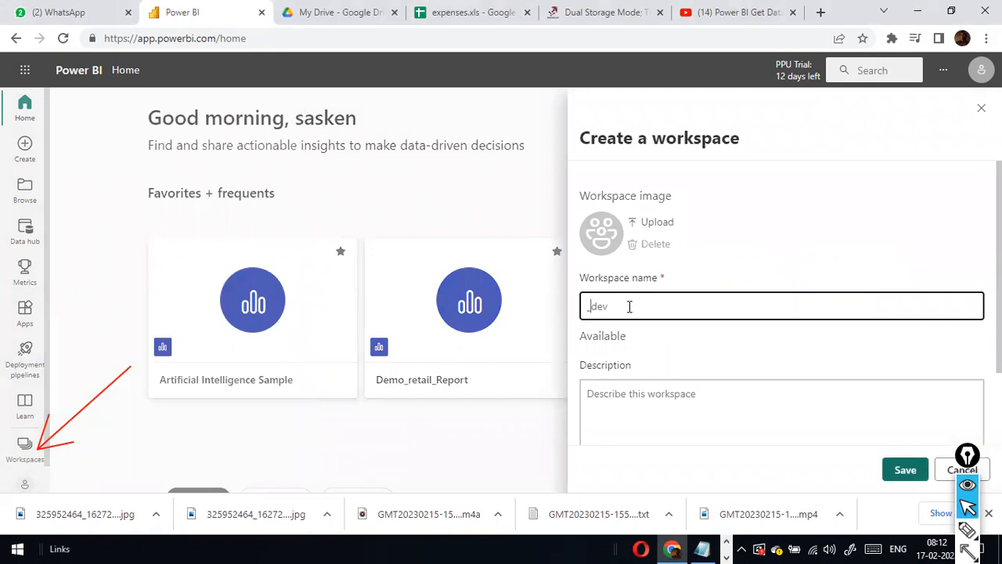
pyautogui.press('BackSpace')
pyautogui.write('_Sales_Sandbox')
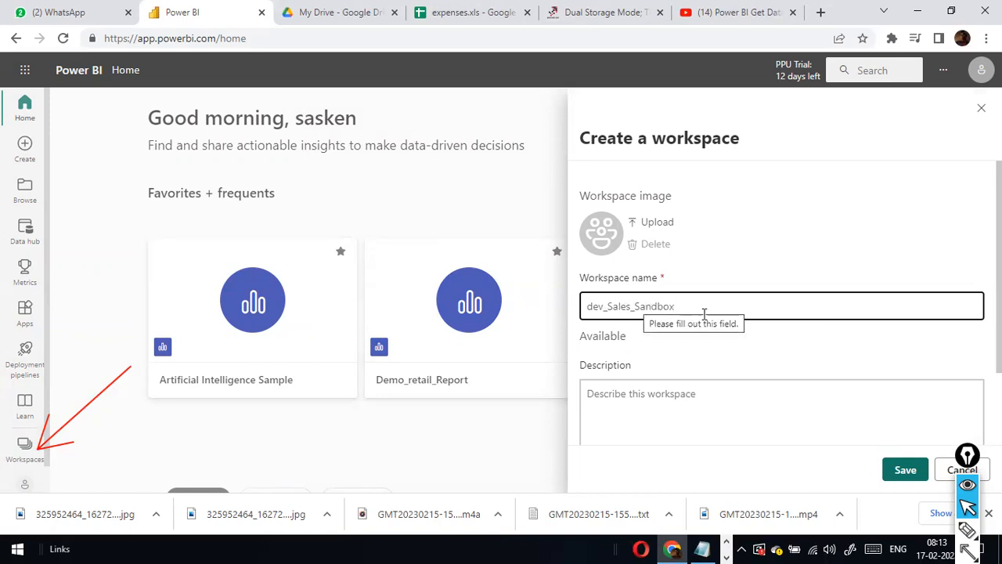
pyautogui.click(904, 472)
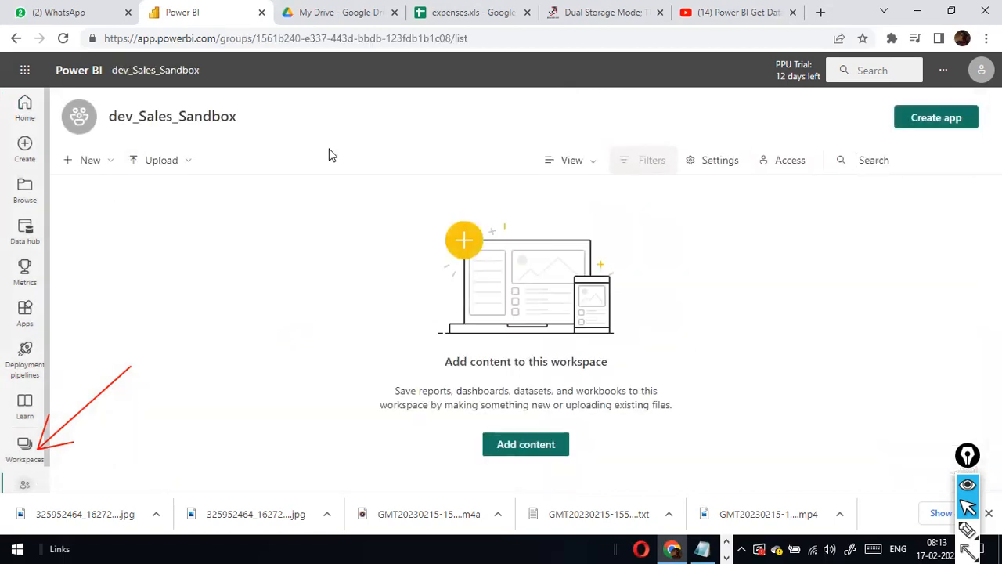
# Cancel the publish chooser, confirm the new workspace in Chrome, then publish to dev_Sales_Sandbox.
pyautogui.hotkey('alt', 'Tab')
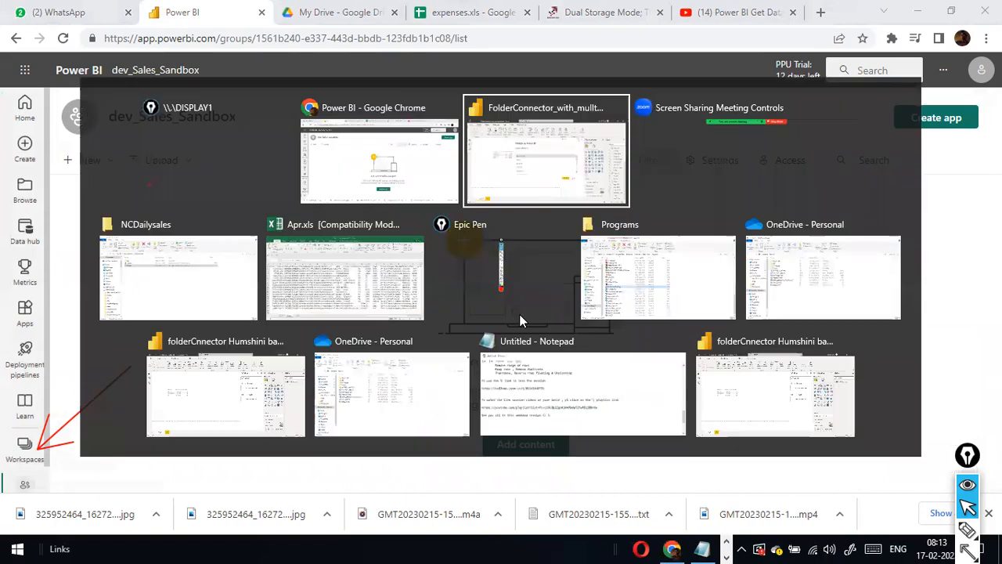
pyautogui.scroll(-1, 548, 274)
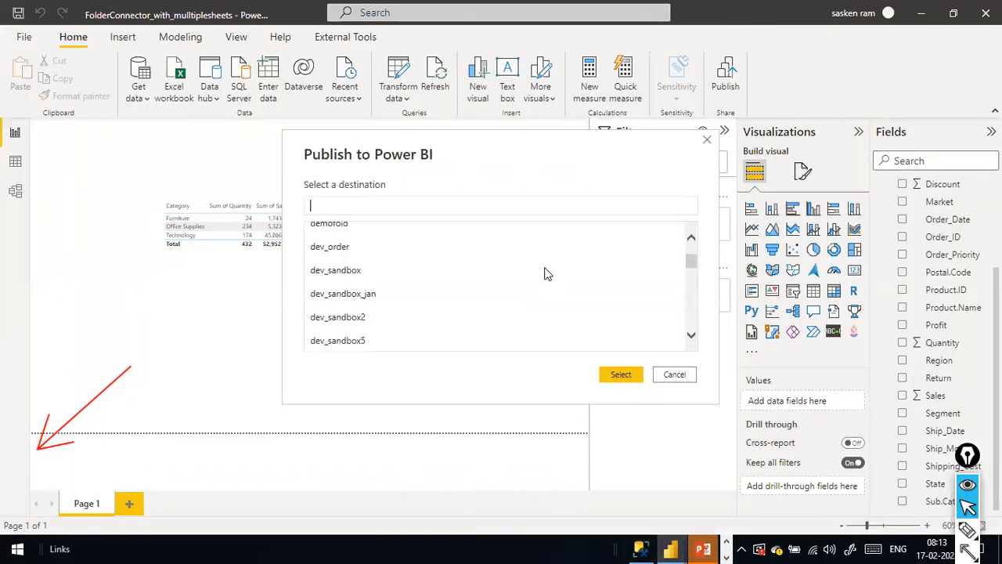
pyautogui.scroll(-3, 549, 273)
pyautogui.scroll(-1, 549, 274)
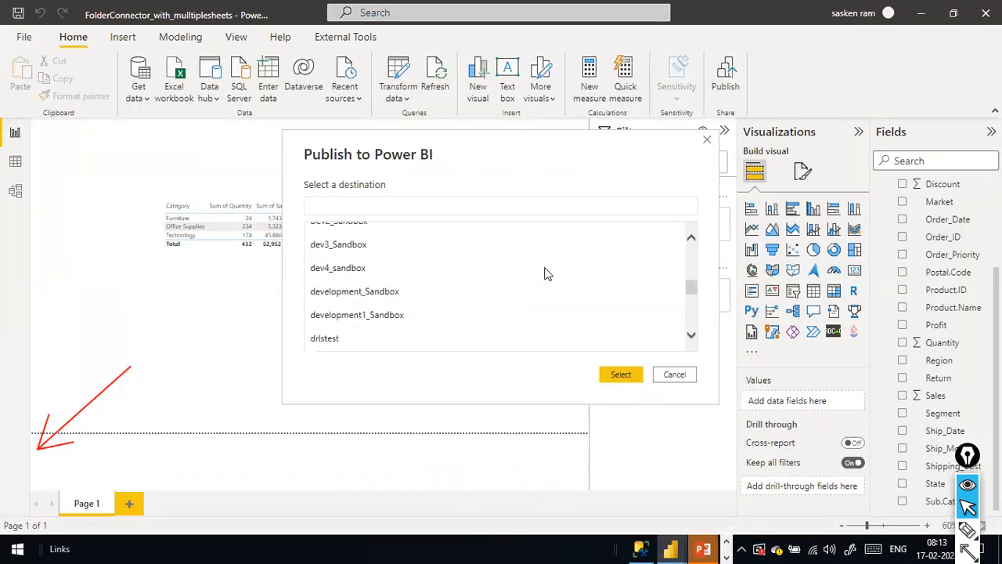
pyautogui.scroll(-1, 548, 273)
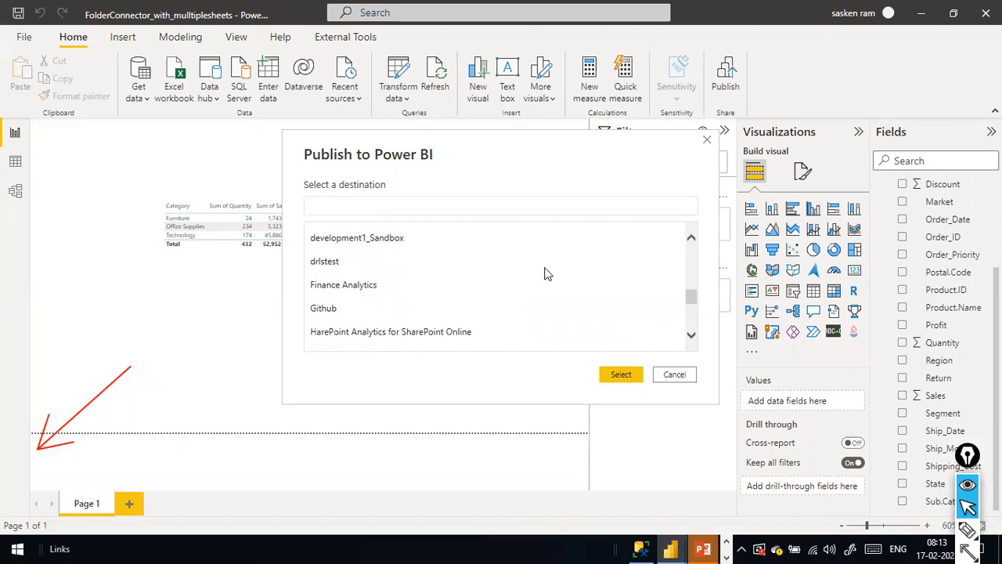
pyautogui.click(665, 374)
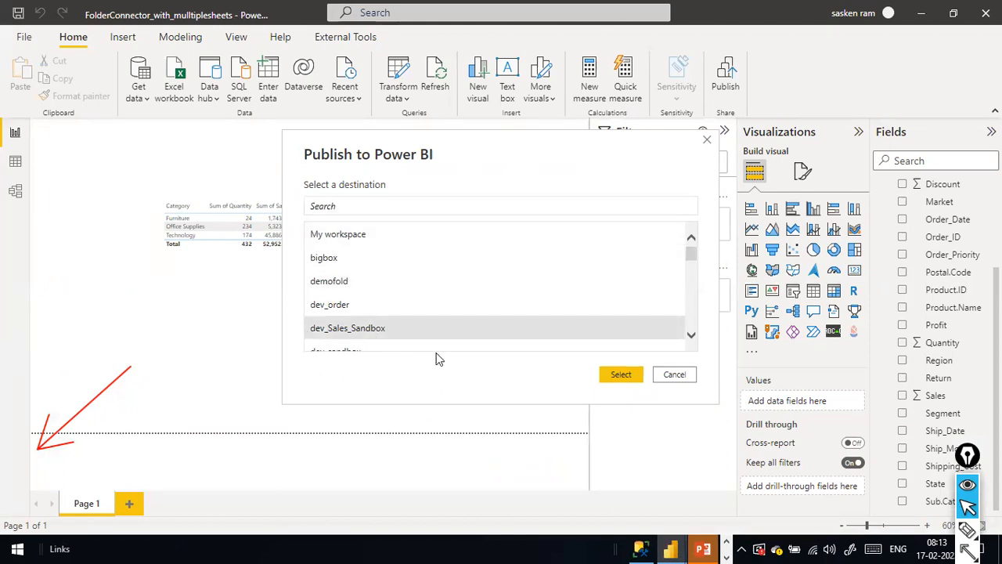
pyautogui.hotkey('alt', 'Tab')
pyautogui.hotkey('alt', 'Tab')
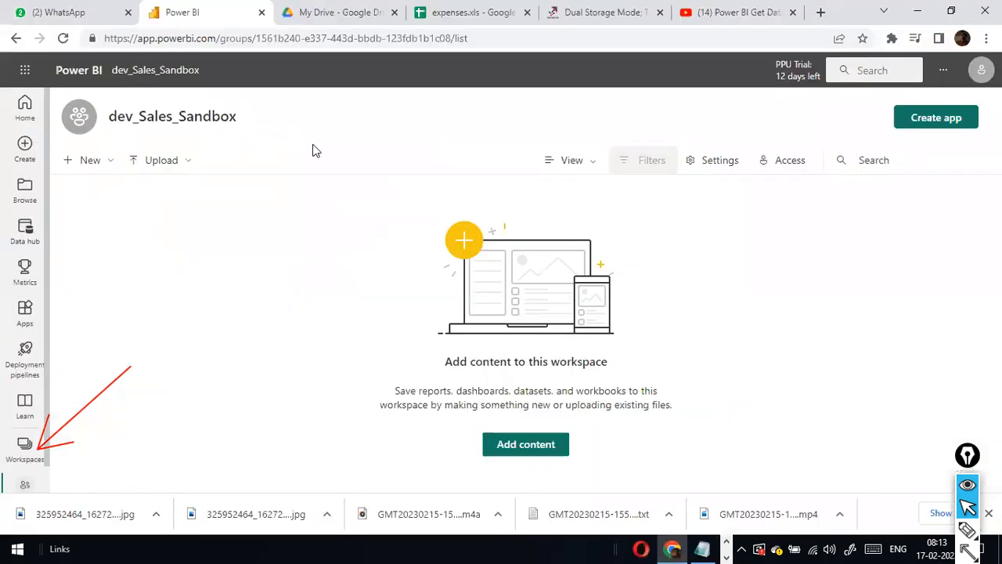
pyautogui.hotkey('alt', 'Tab')
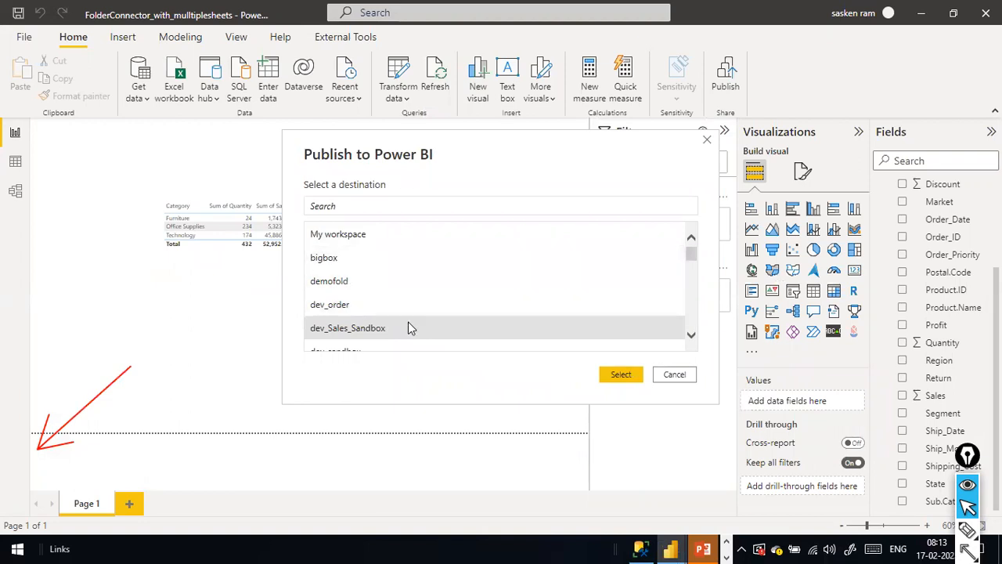
pyautogui.doubleClick(352, 332)
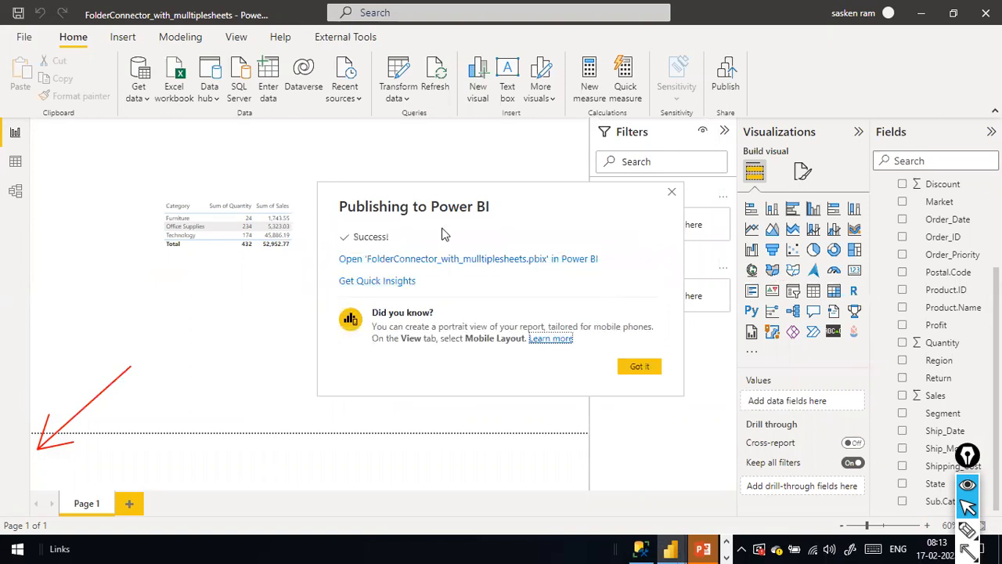
# Compare the dev_Sales_Sandbox workspace contents in Chrome with Desktop's publish success message.
pyautogui.hotkey('alt', 'Tab')
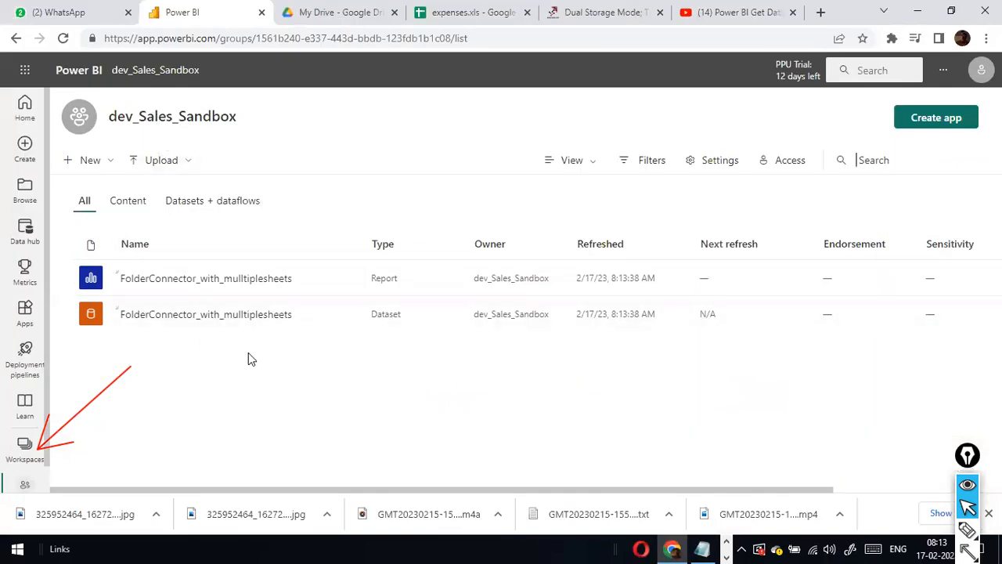
pyautogui.hotkey('alt', 'Tab')
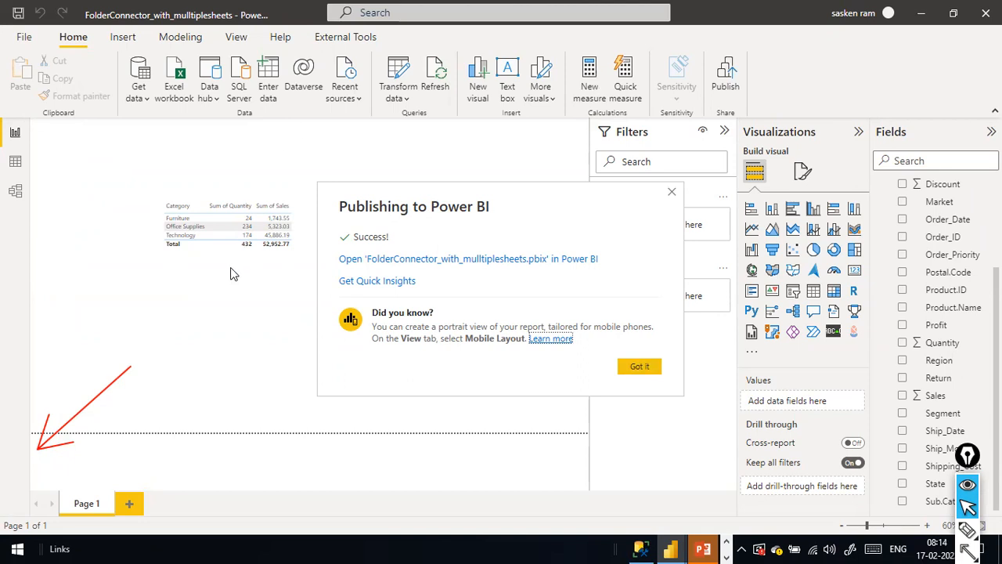
pyautogui.hotkey('alt', 'Tab')
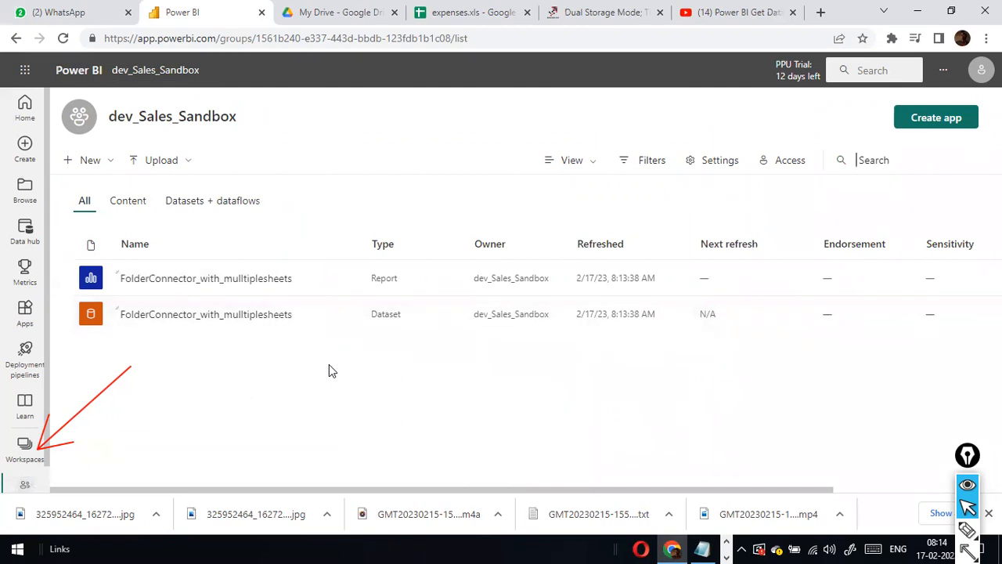
# In a new tab, Google 'download power bi data gateway'.
pyautogui.click(820, 12)
pyautogui.write('ww')
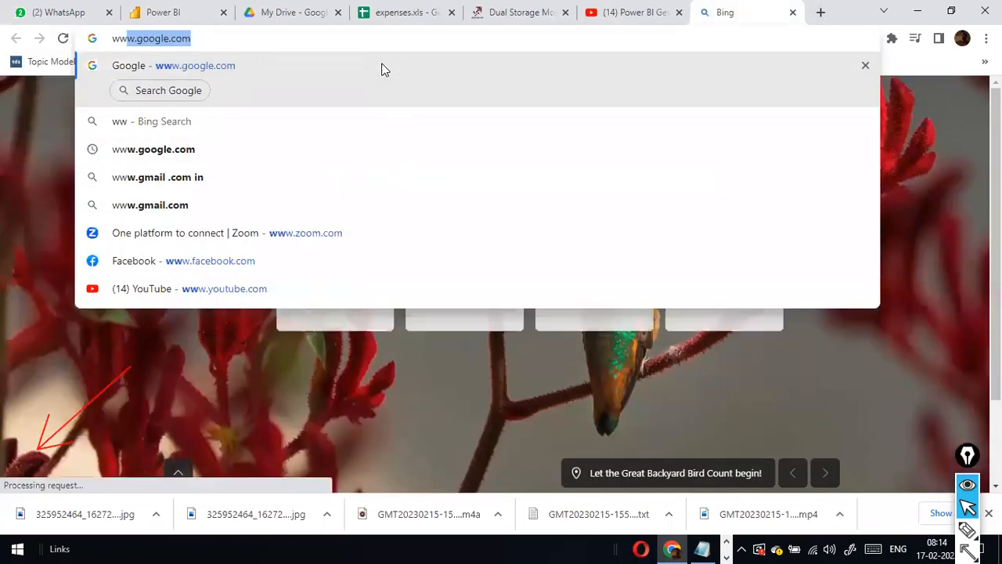
pyautogui.press('Return')
pyautogui.write('dow')
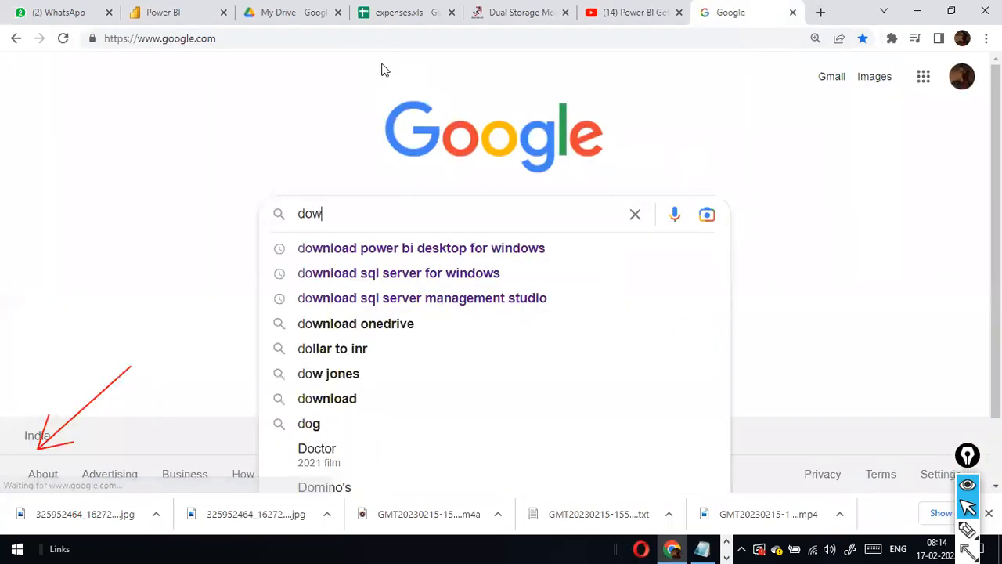
pyautogui.write('nlaod')
pyautogui.press('BackSpace')
pyautogui.press('BackSpace')
pyautogui.press('BackSpace')
pyautogui.write('oad power bi ')
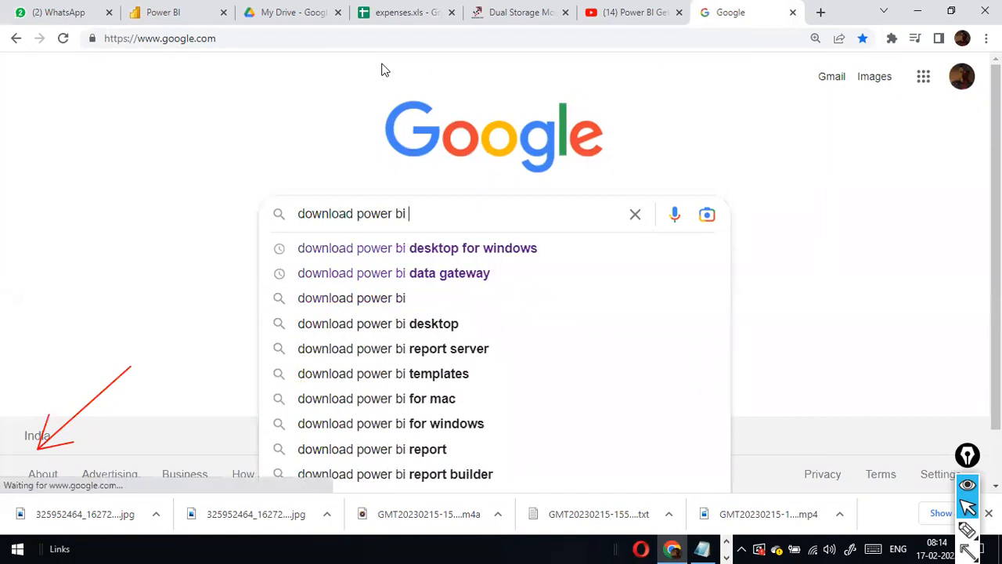
pyautogui.write('data gateway')
pyautogui.press('Return')
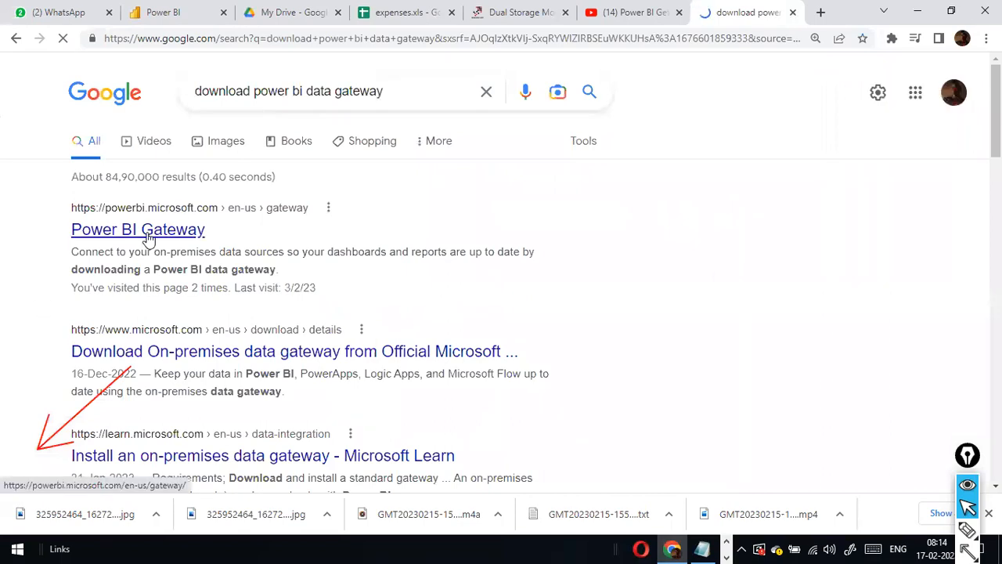
# Open the Power BI Gateway result and browse on to the Power BI Desktop product page.
pyautogui.click(149, 237)
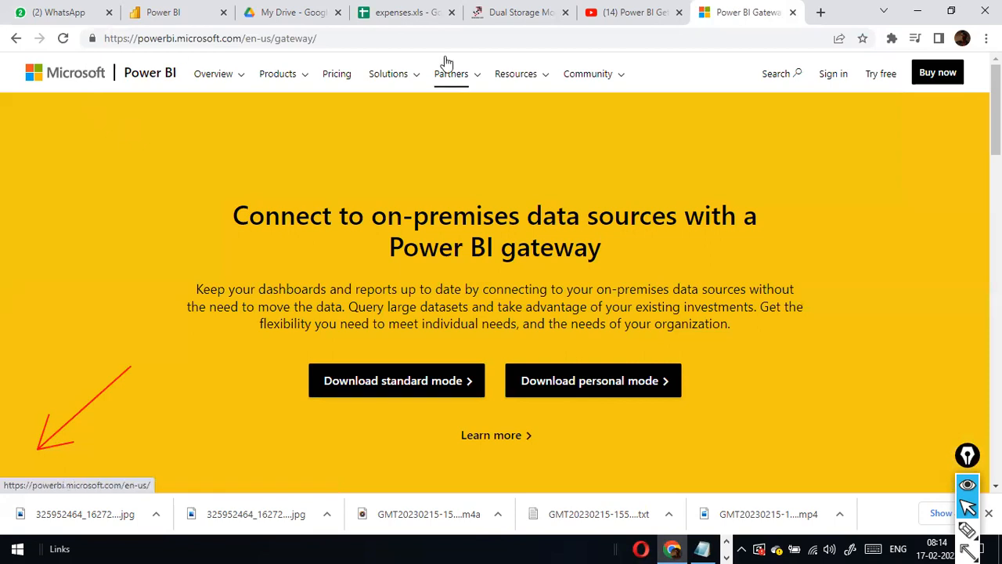
pyautogui.scroll(-8, 758, 270)
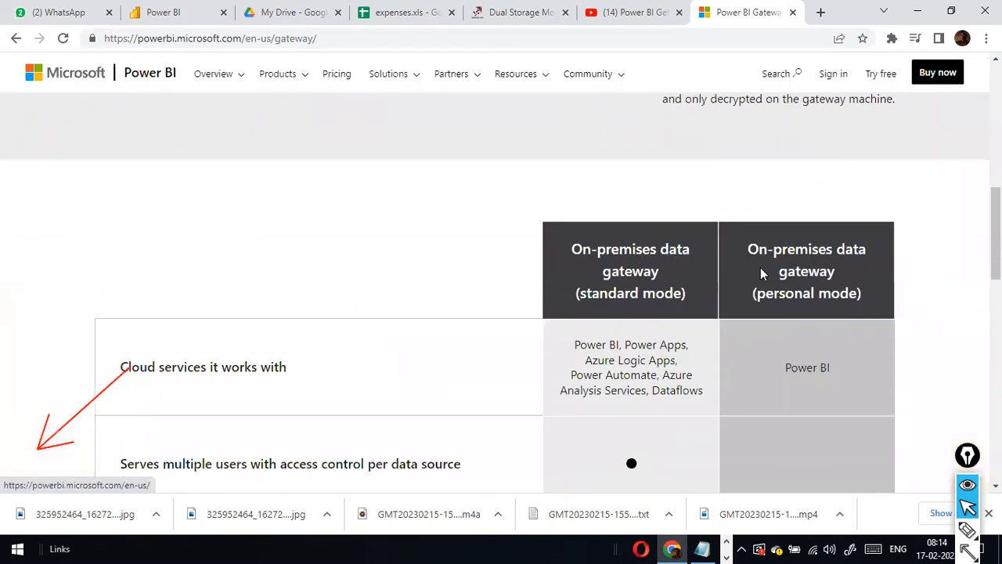
pyautogui.scroll(-3, 761, 270)
pyautogui.scroll(2, 760, 270)
pyautogui.scroll(-8, 640, 253)
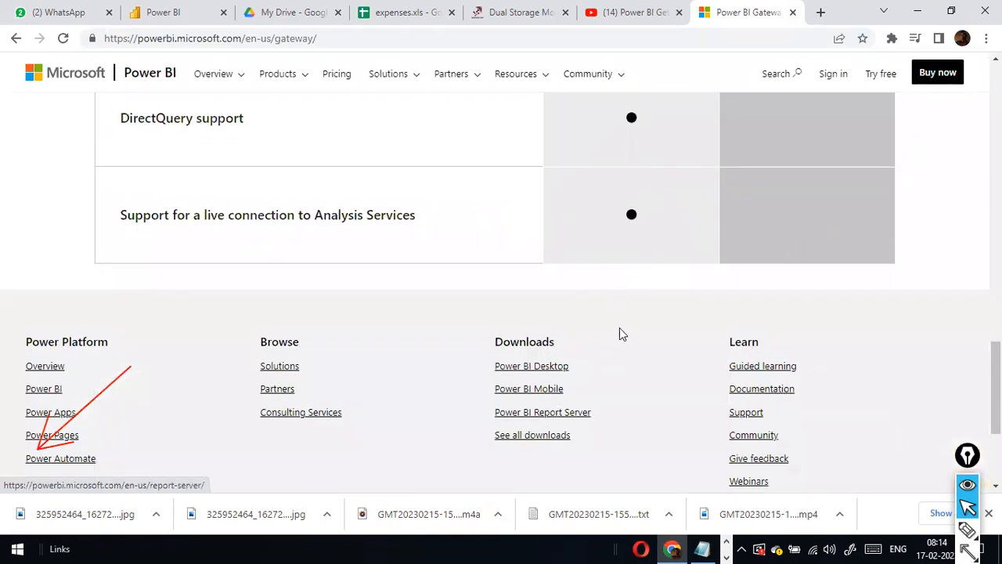
pyautogui.click(555, 367)
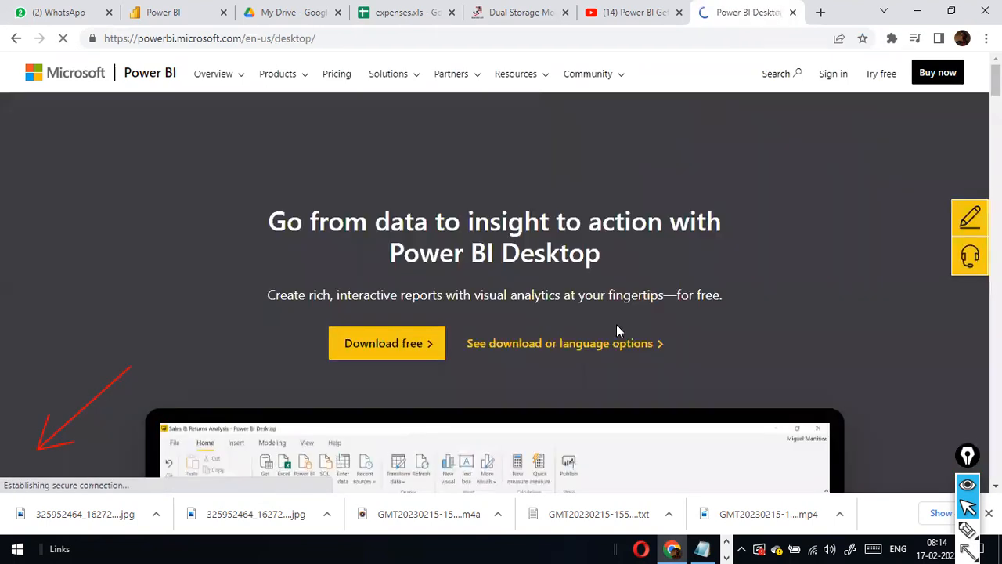
pyautogui.scroll(-6, 619, 305)
pyautogui.scroll(-15, 619, 306)
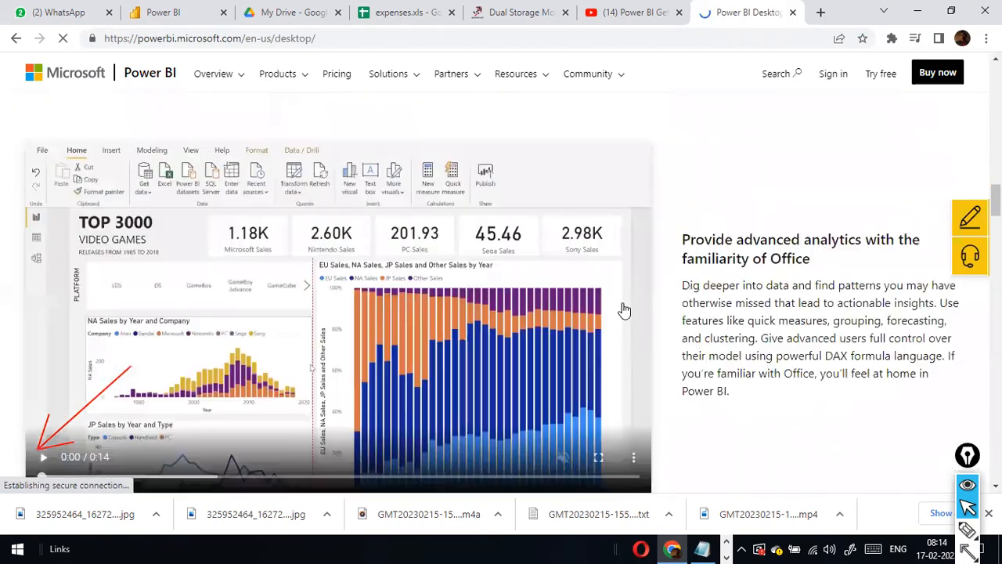
pyautogui.scroll(18, 620, 307)
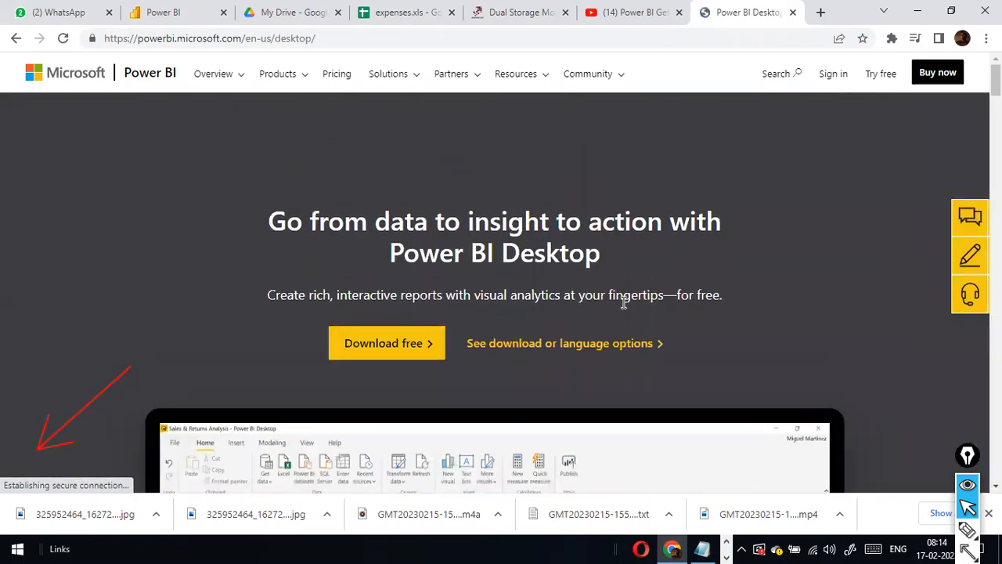
# Go back through the gateway page to the search results, reopening the Power BI Gateway result.
pyautogui.click(16, 37)
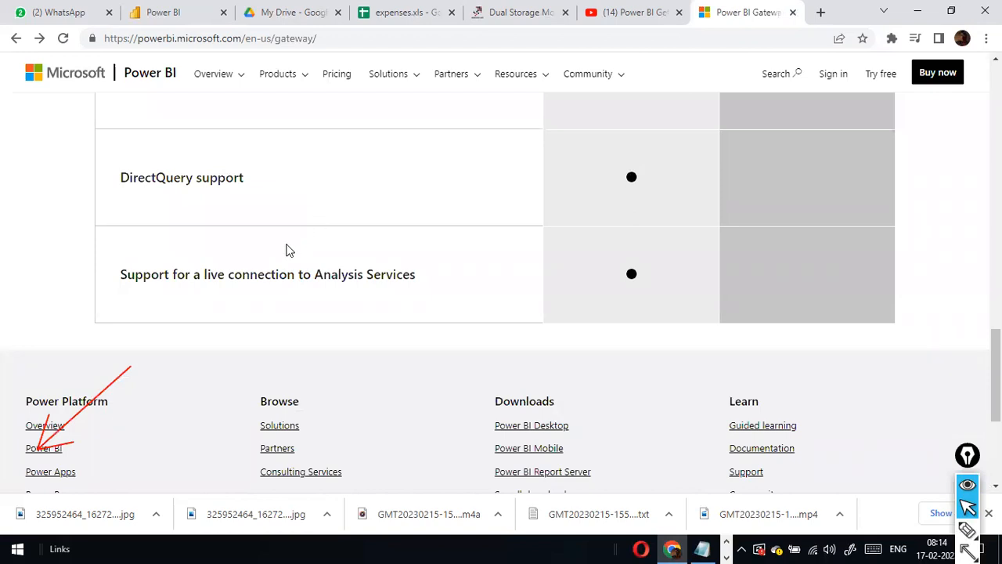
pyautogui.scroll(10, 287, 250)
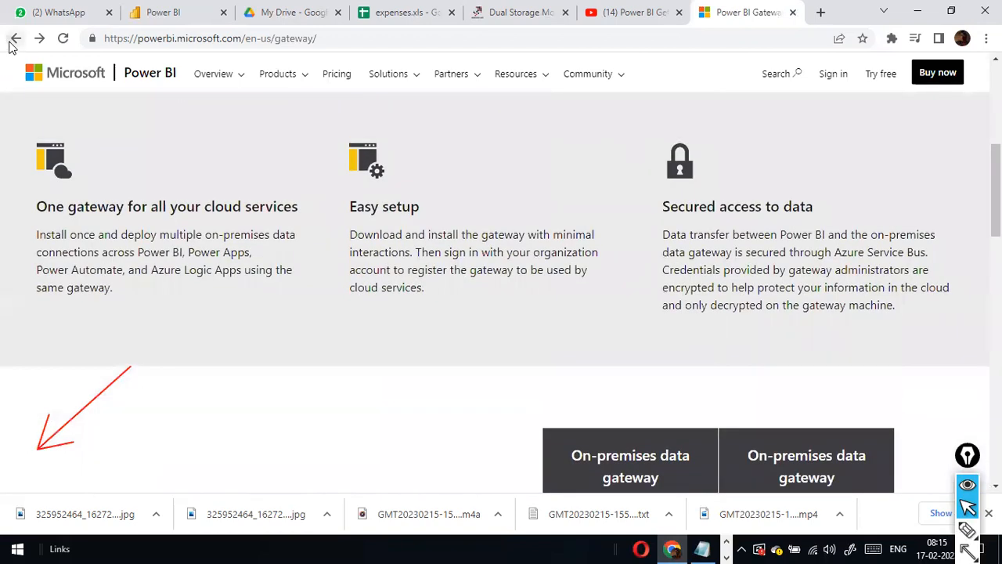
pyautogui.click(13, 41)
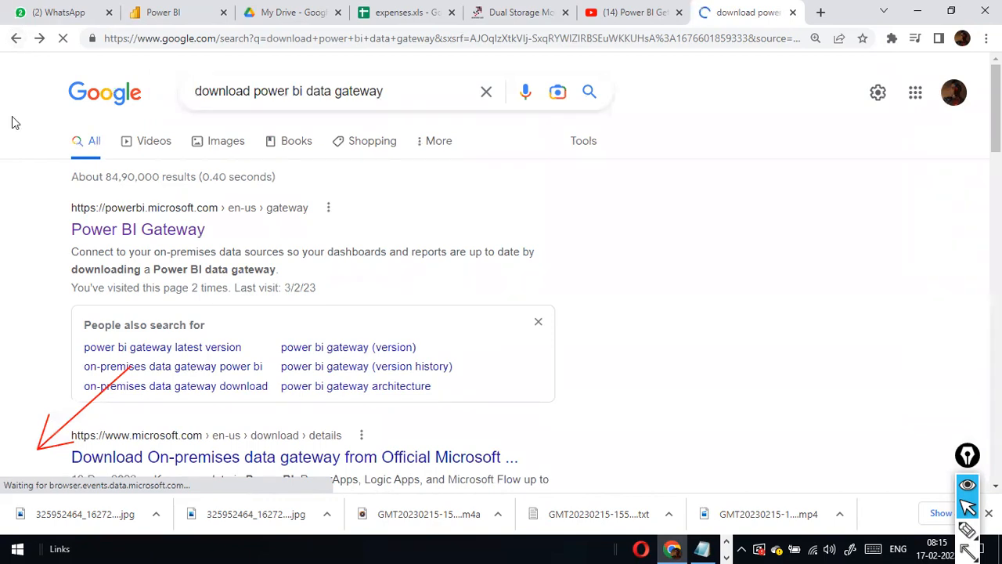
pyautogui.click(160, 227)
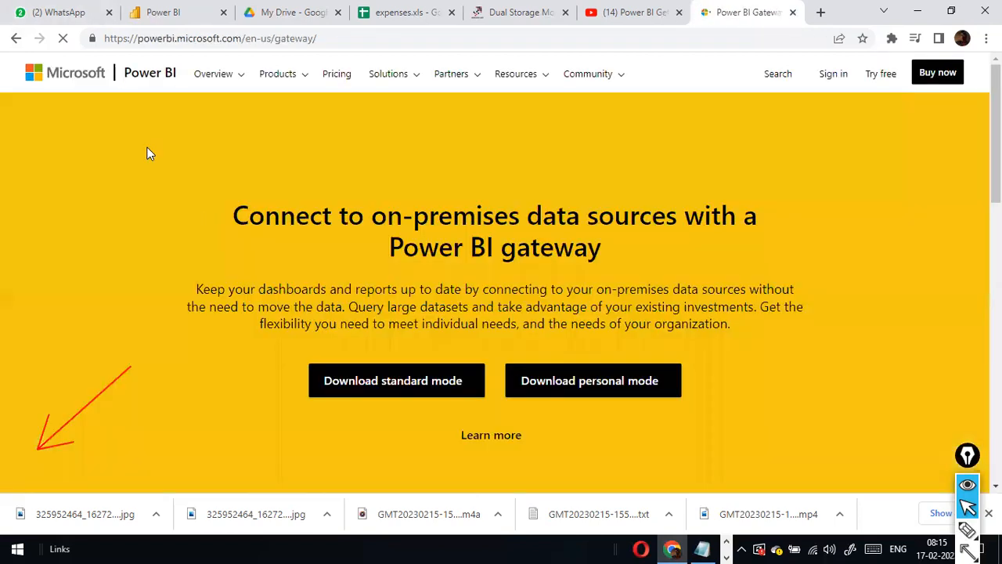
pyautogui.click(16, 37)
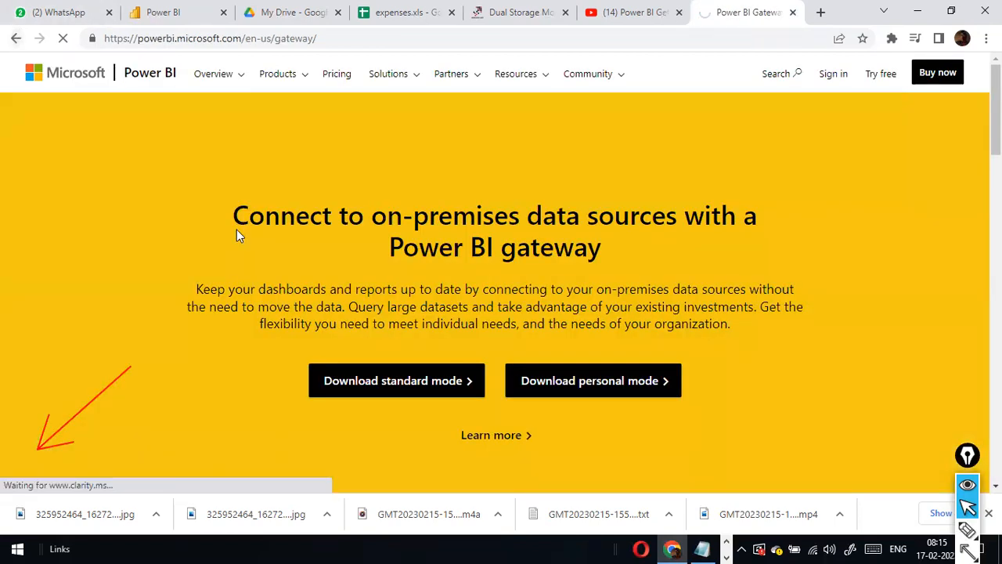
# Download GatewayInstall.exe from Microsoft's On-premises data gateway page and save it to disk.
pyautogui.click(212, 205)
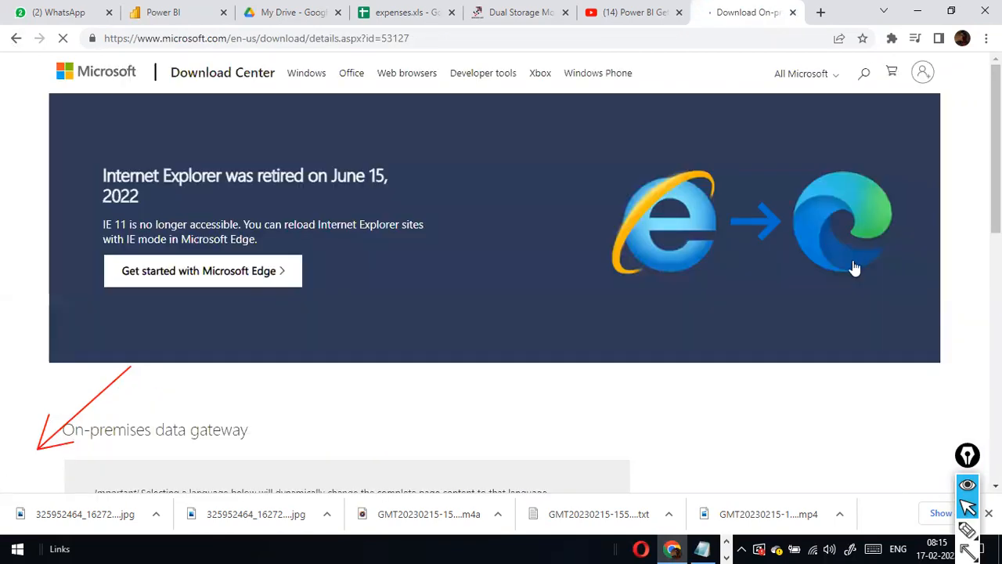
pyautogui.scroll(-4, 856, 268)
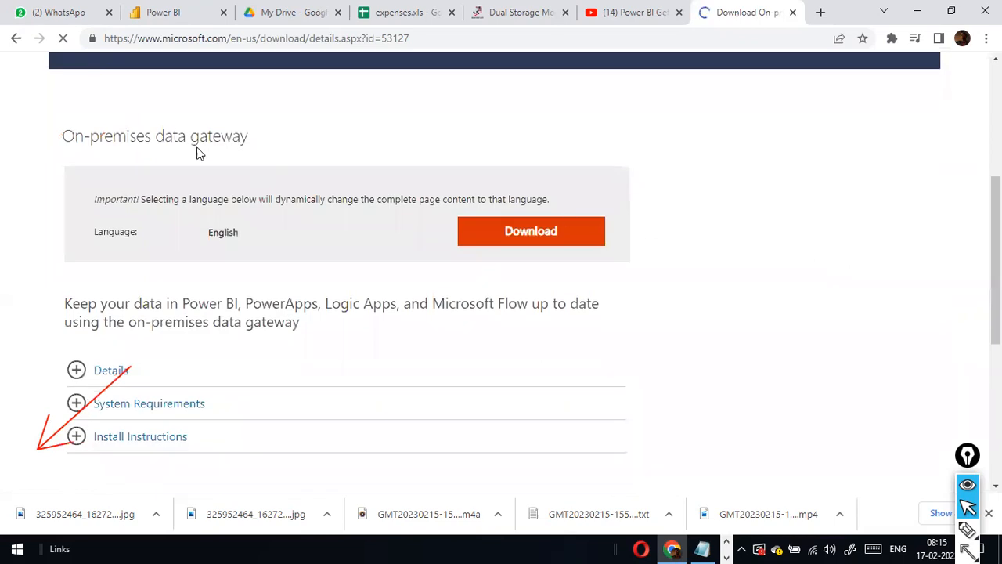
pyautogui.click(541, 237)
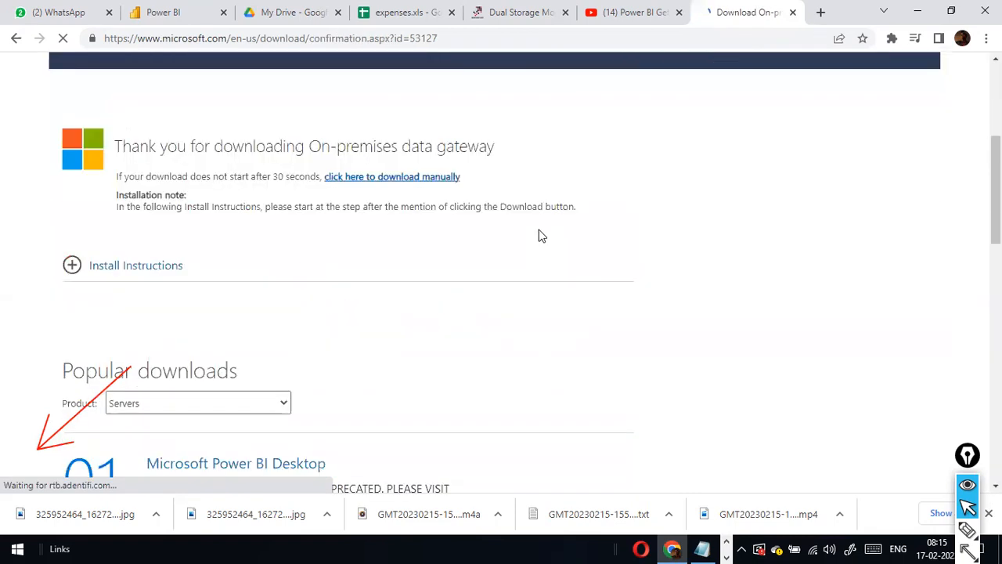
pyautogui.scroll(-3, 533, 242)
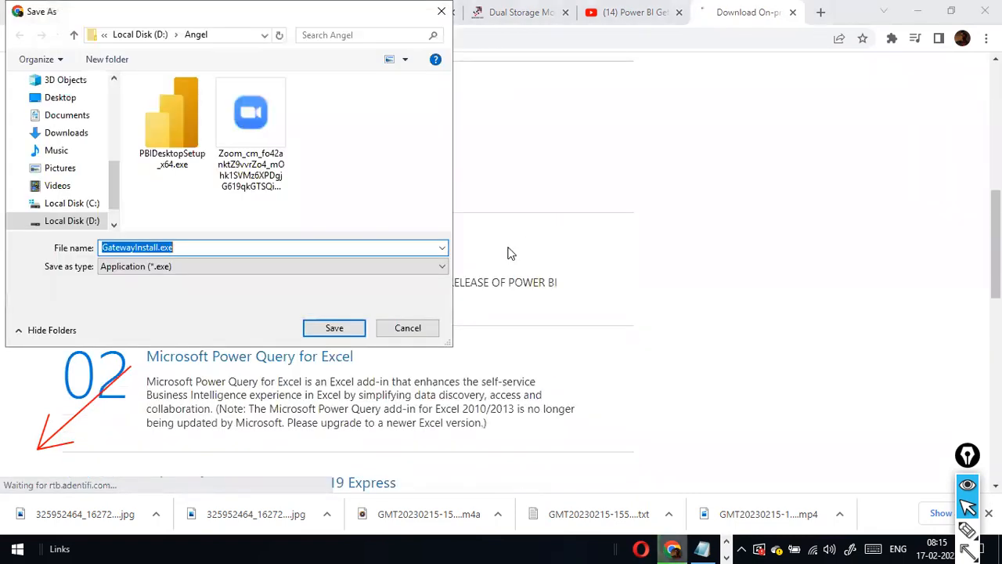
pyautogui.click(329, 329)
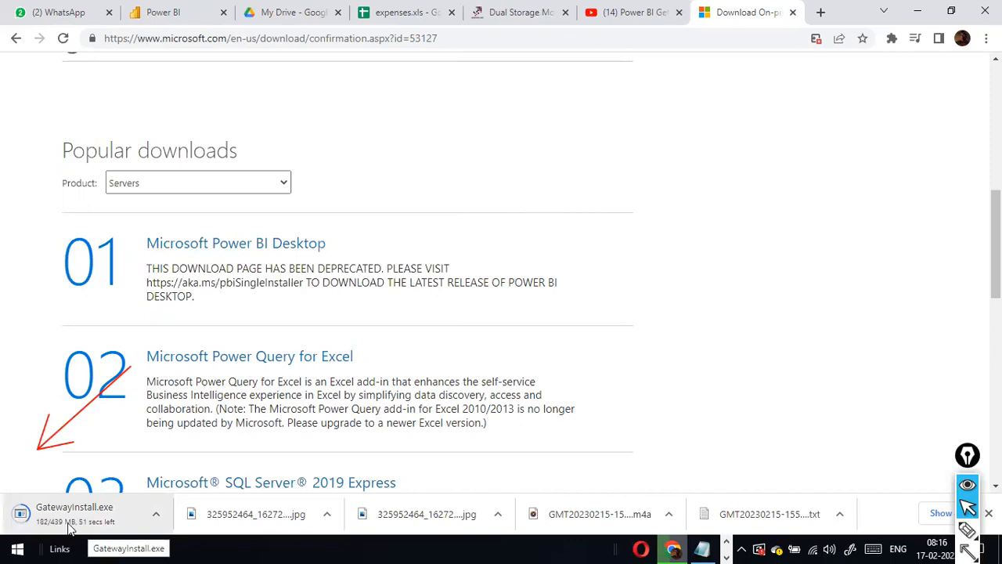
# Cycle through the open windows and dismiss the window switcher without switching.
pyautogui.hotkey('alt', 'Tab')
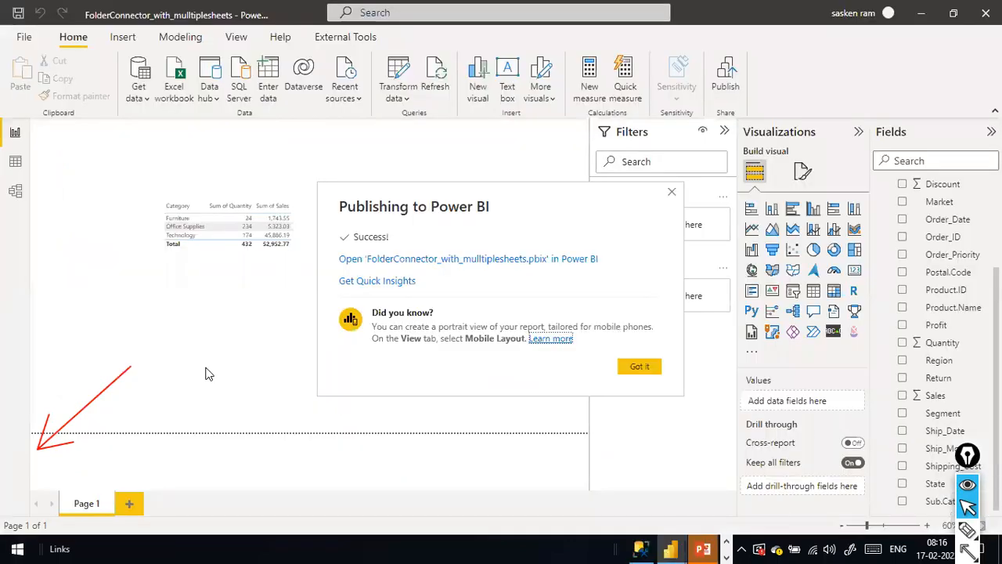
pyautogui.hotkey('alt', 'Tab')
pyautogui.hotkey('alt', 'Tab')
pyautogui.hotkey('alt', 'Tab')
pyautogui.hotkey('alt', 'Tab')
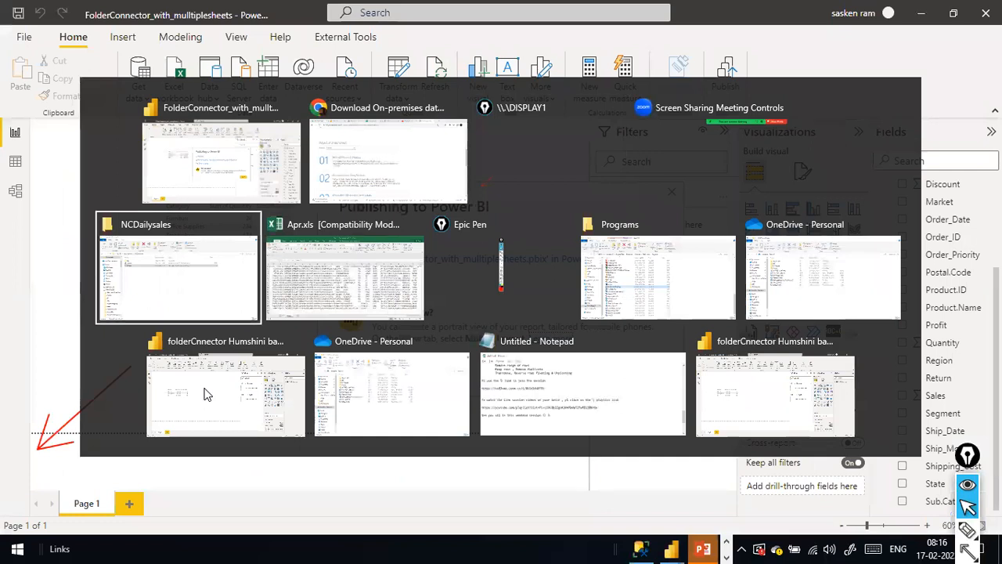
pyautogui.press('Escape')
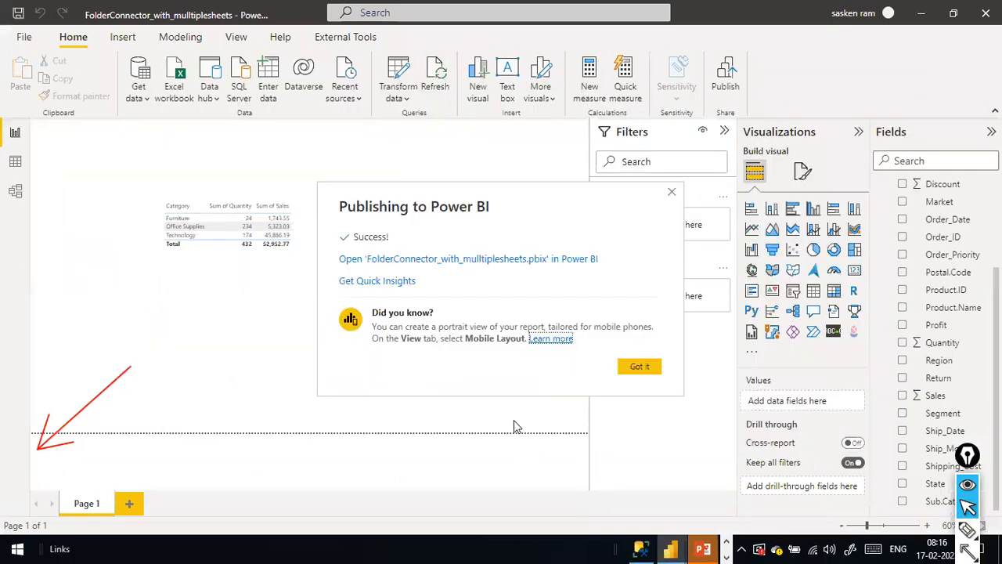
pyautogui.hotkey('alt', 'Tab')
pyautogui.press('Escape')
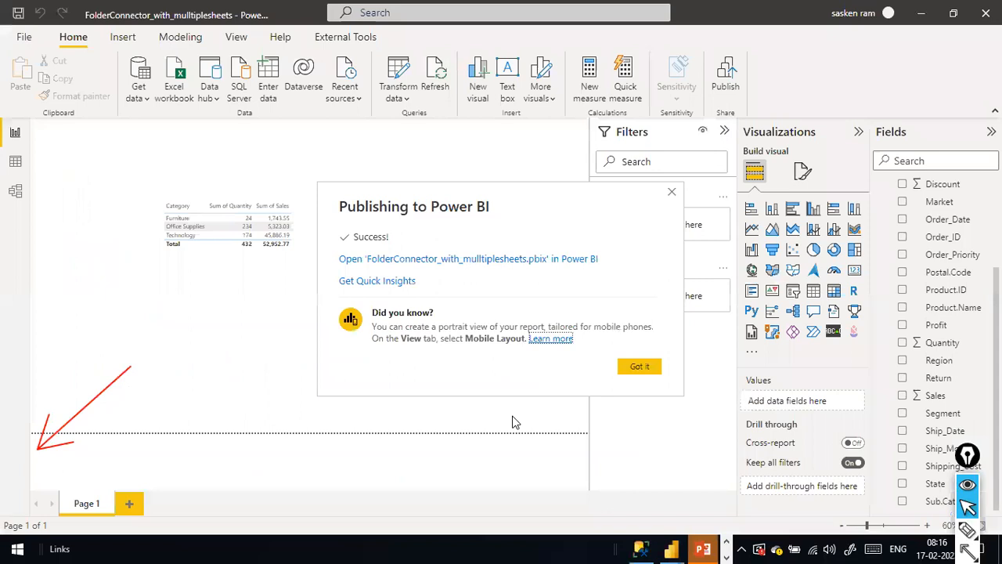
# Search the Start menu for 'data gateway' and launch the On-premises data gateway app.
pyautogui.press('super')
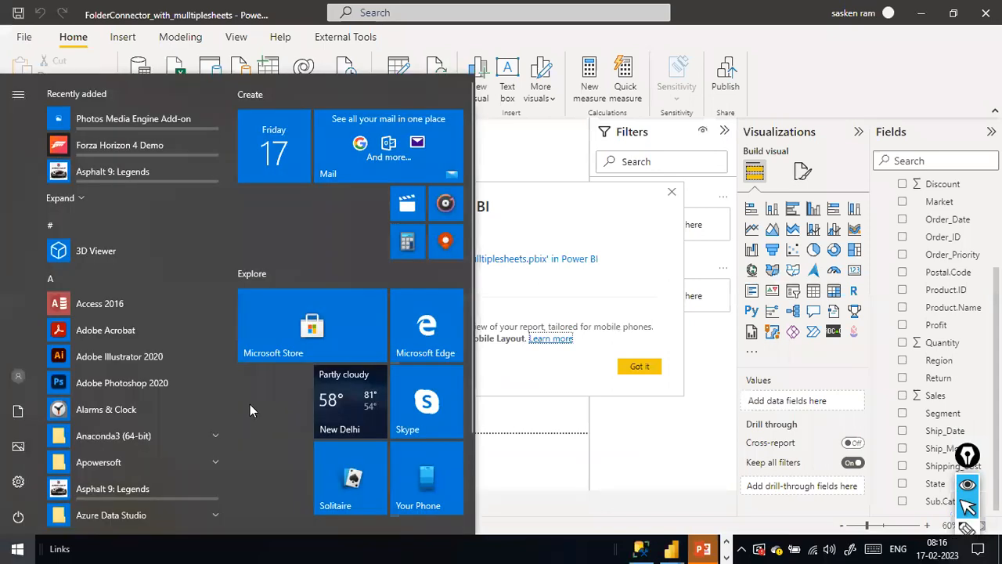
pyautogui.write('c')
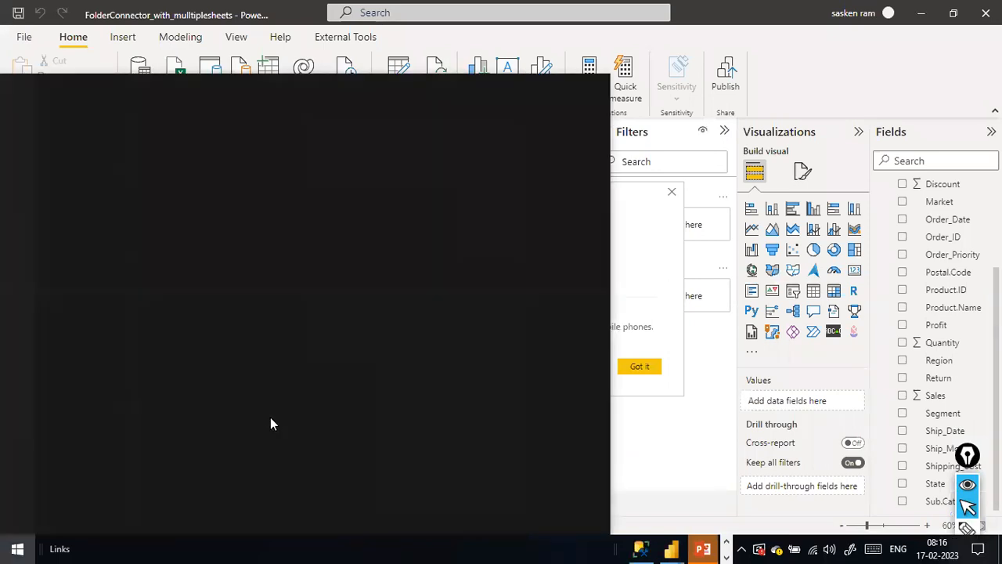
pyautogui.write('ata')
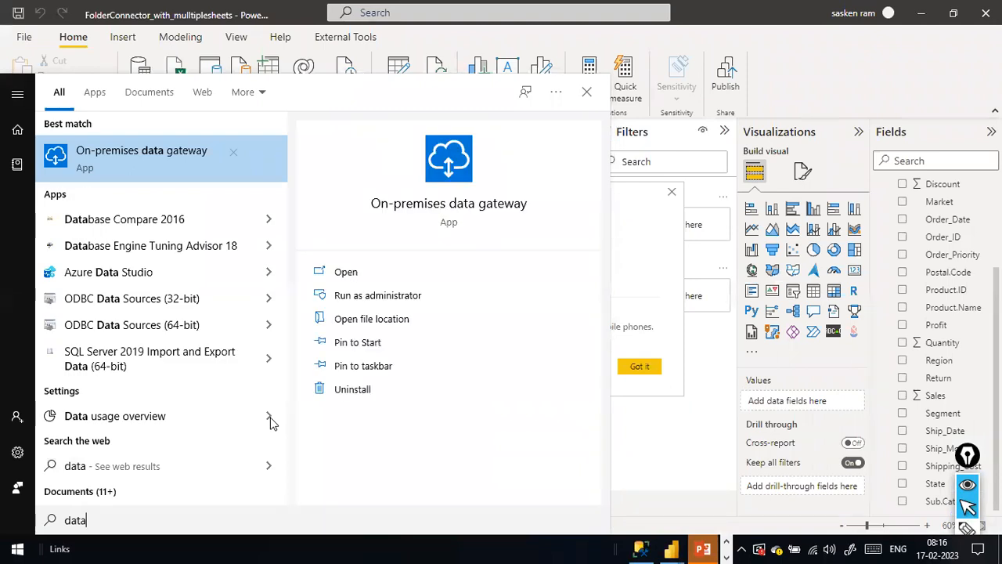
pyautogui.write('gate')
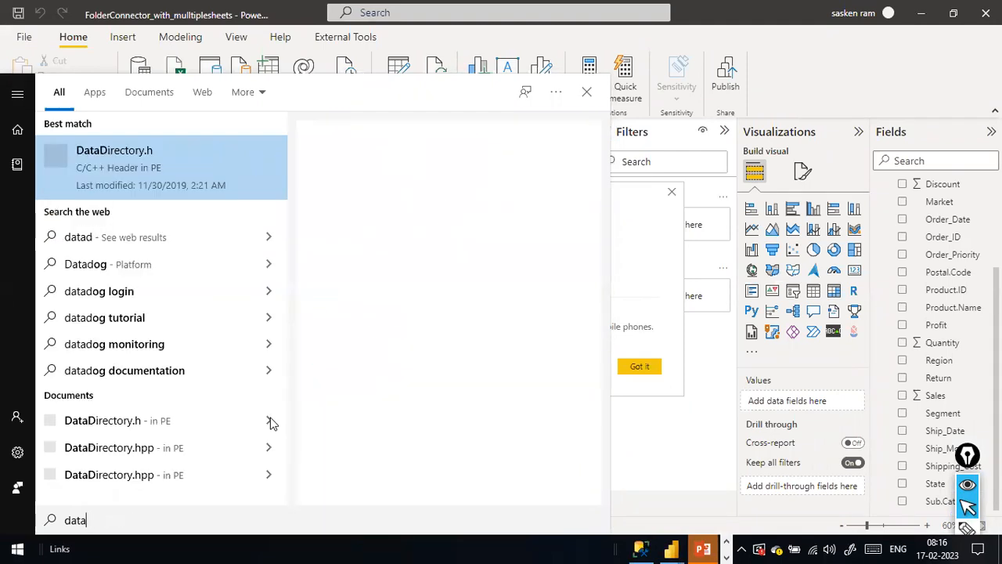
pyautogui.write('w')
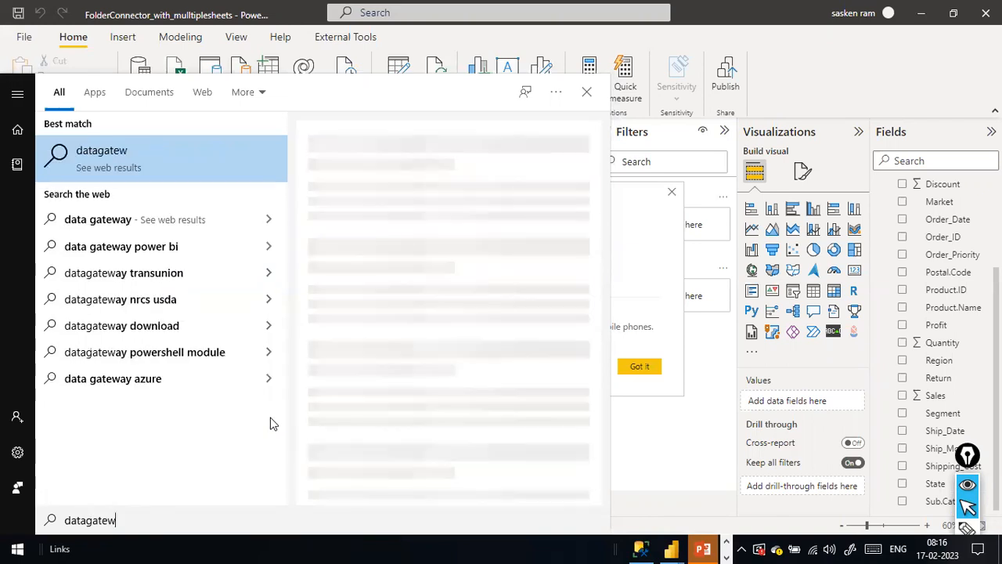
pyautogui.press('Left')
pyautogui.press('Left')
pyautogui.press('End')
pyautogui.write('ay')
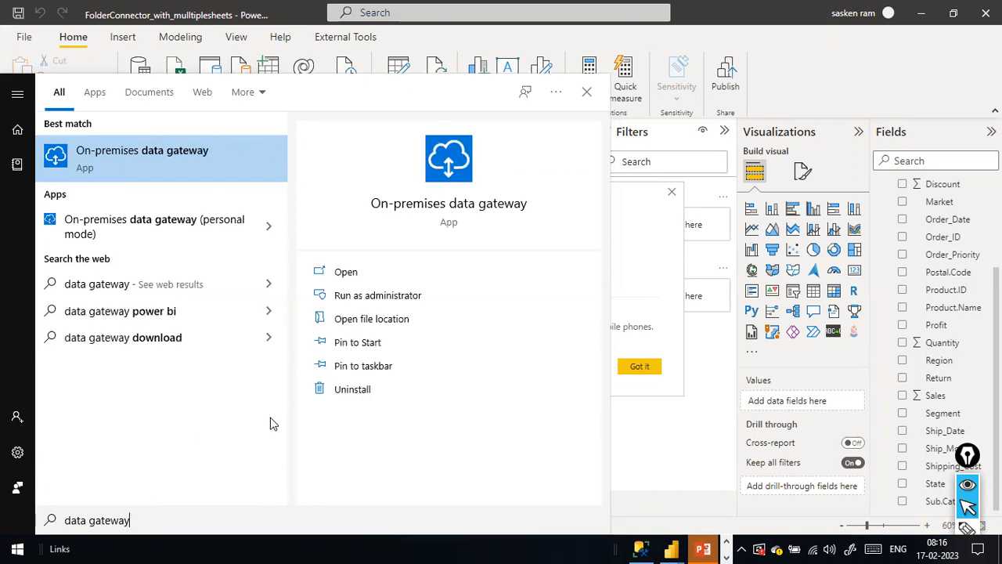
pyautogui.click(98, 161)
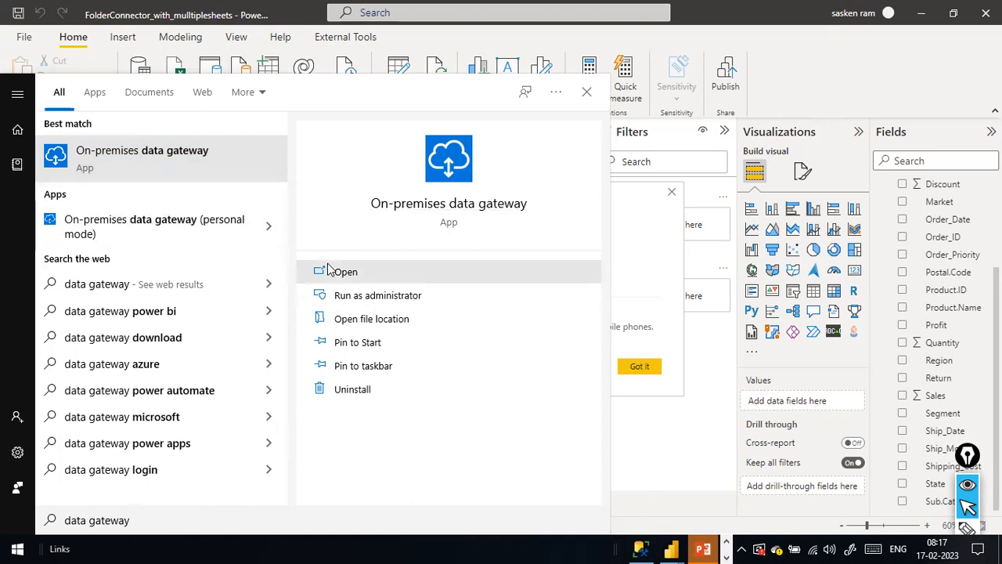
pyautogui.click(781, 77)
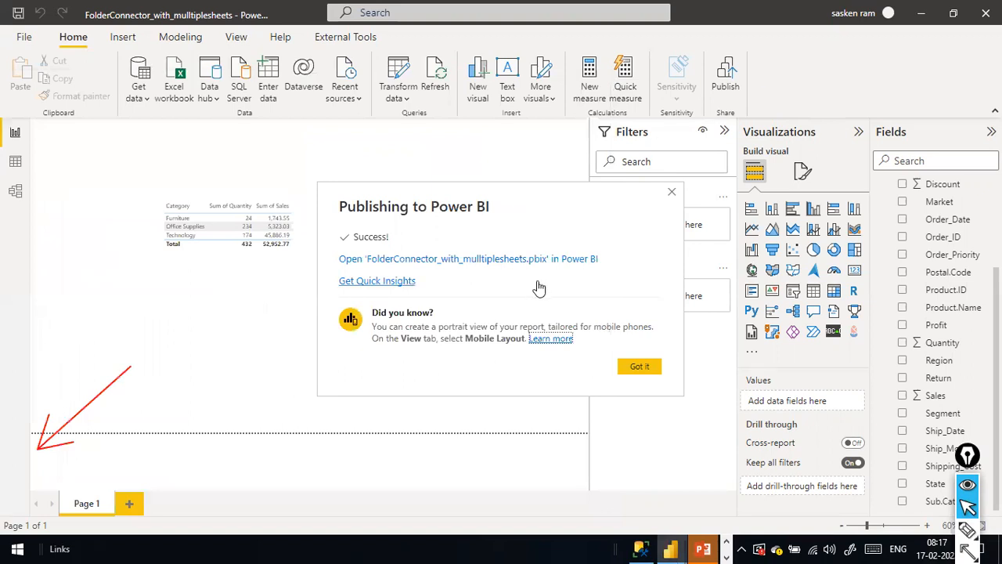
# Show the dev_Sales_Sandbox Power BI tab in Chrome, then bring the gateway window forward from the taskbar.
pyautogui.hotkey('alt', 'Tab')
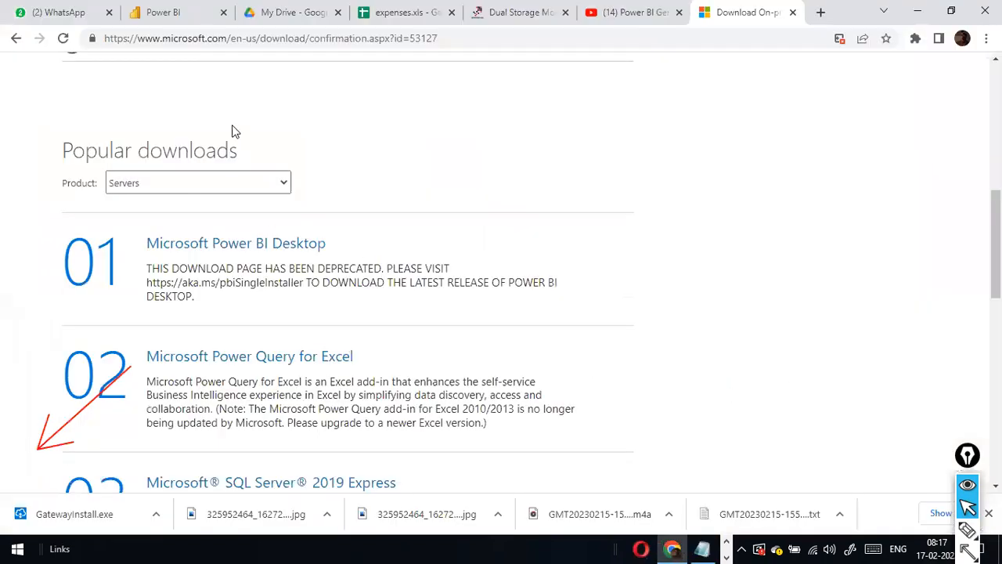
pyautogui.click(157, 12)
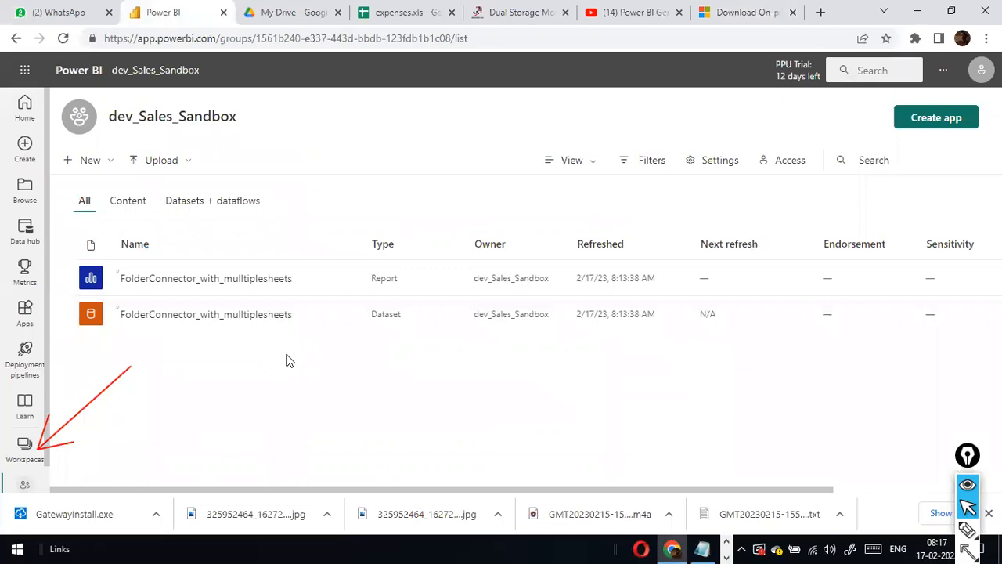
pyautogui.click(727, 544)
pyautogui.click(727, 546)
pyautogui.click(727, 542)
pyautogui.click(726, 543)
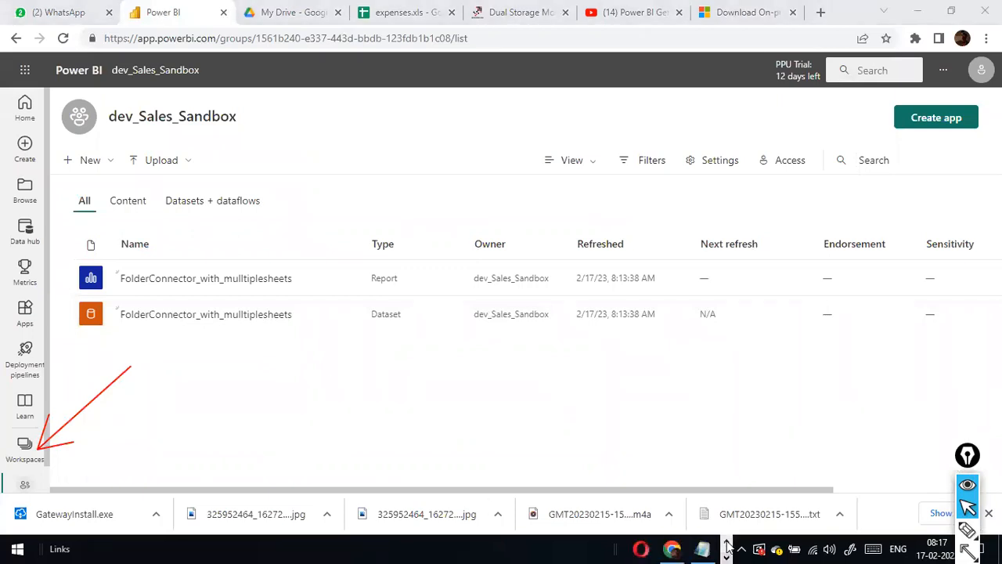
pyautogui.click(726, 546)
pyautogui.click(92, 280)
pyautogui.click(239, 303)
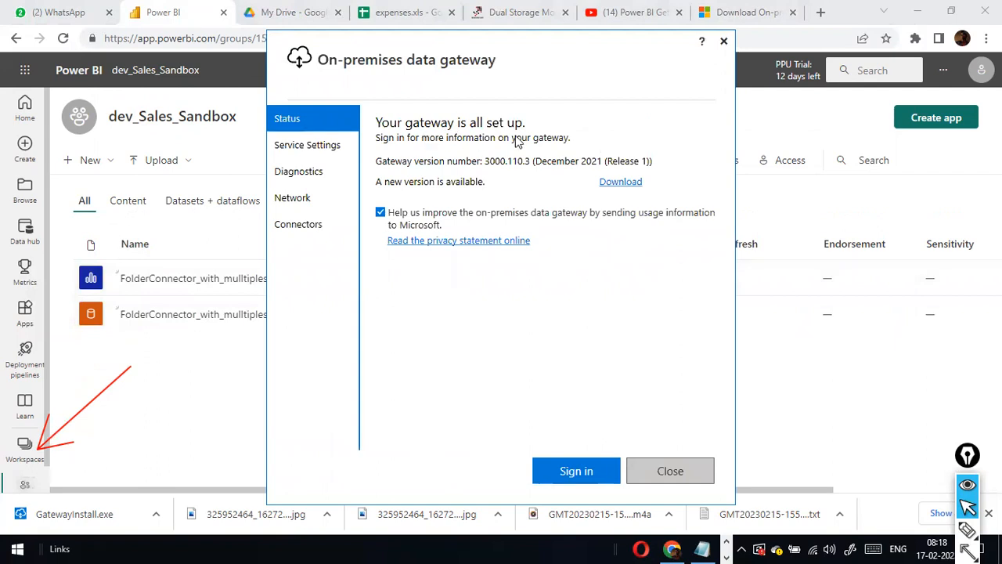
# Check the gateway's service settings, return to the status summary, and close the gateway window.
pyautogui.click(302, 149)
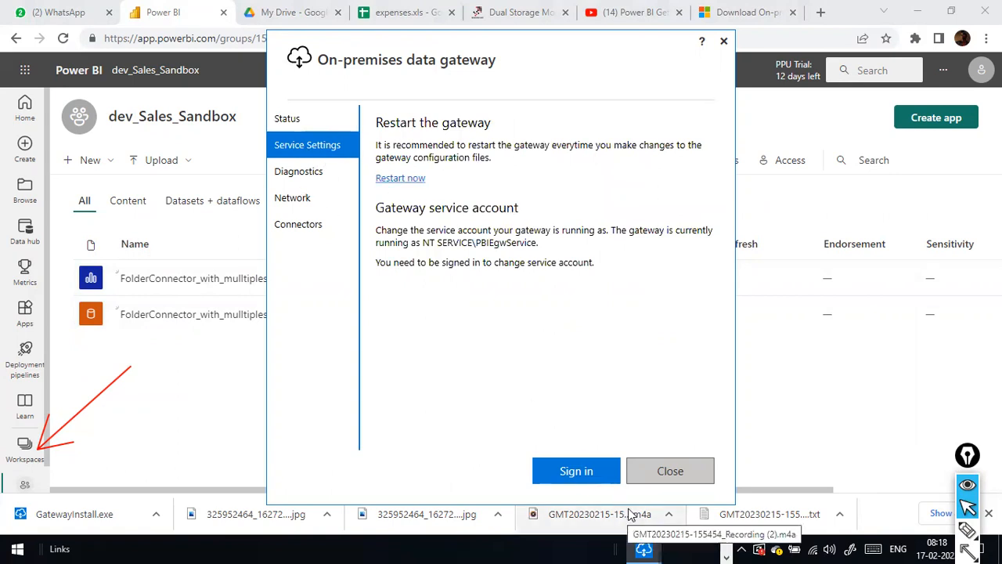
pyautogui.click(674, 466)
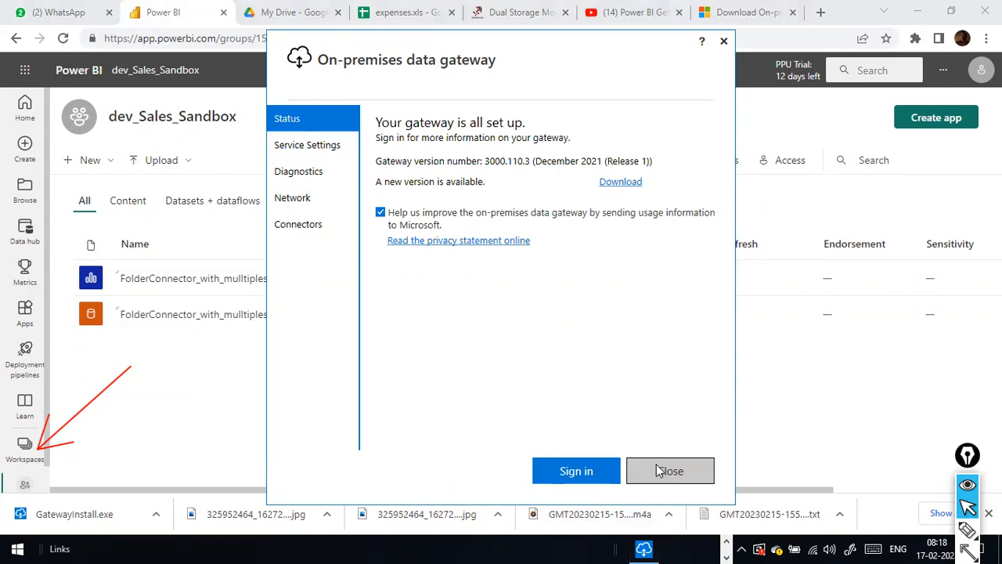
pyautogui.click(657, 464)
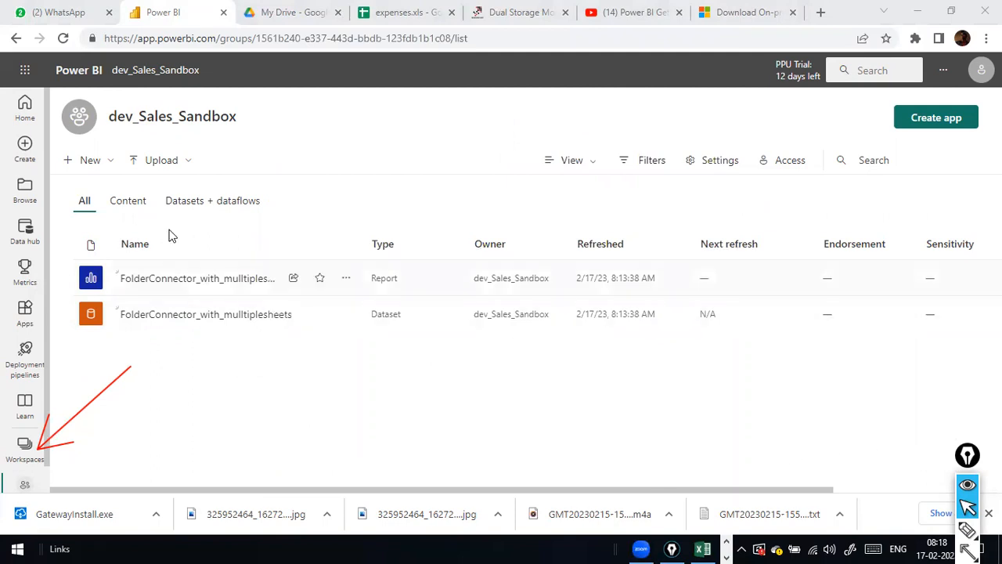
# Open the FolderConnector_with_multiplesheets report in a new browser tab and switch to it.
pyautogui.rightClick(161, 289)
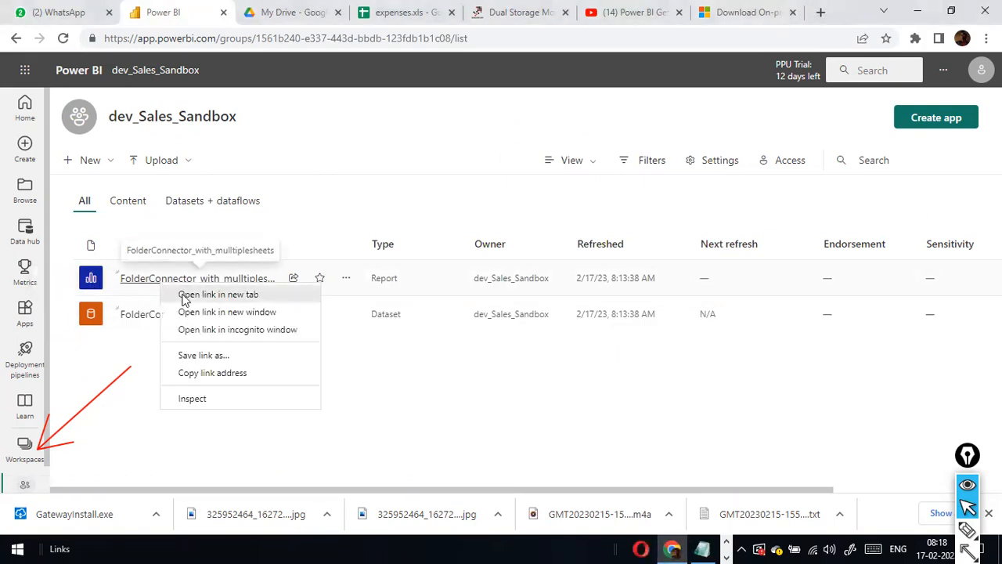
pyautogui.click(185, 296)
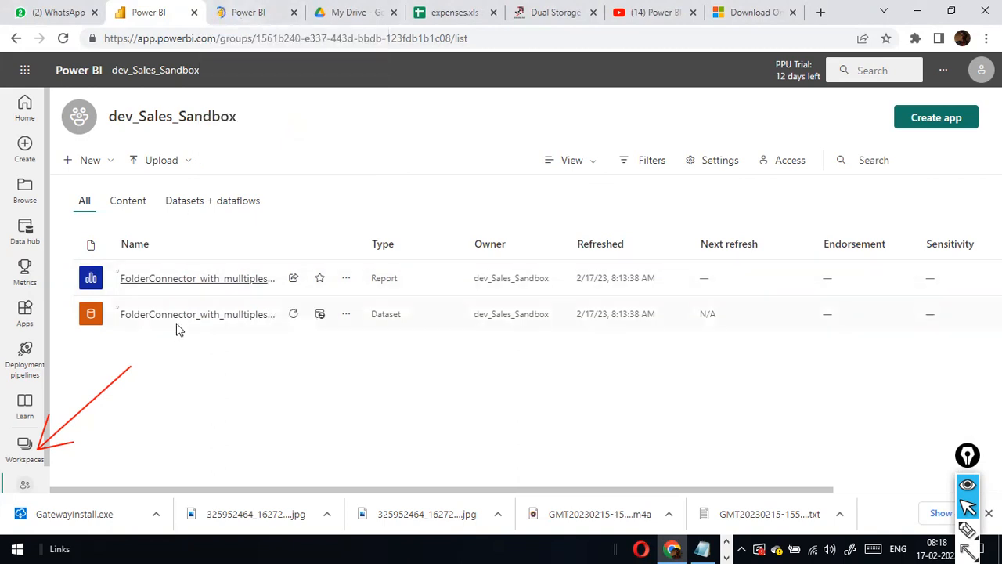
pyautogui.click(240, 22)
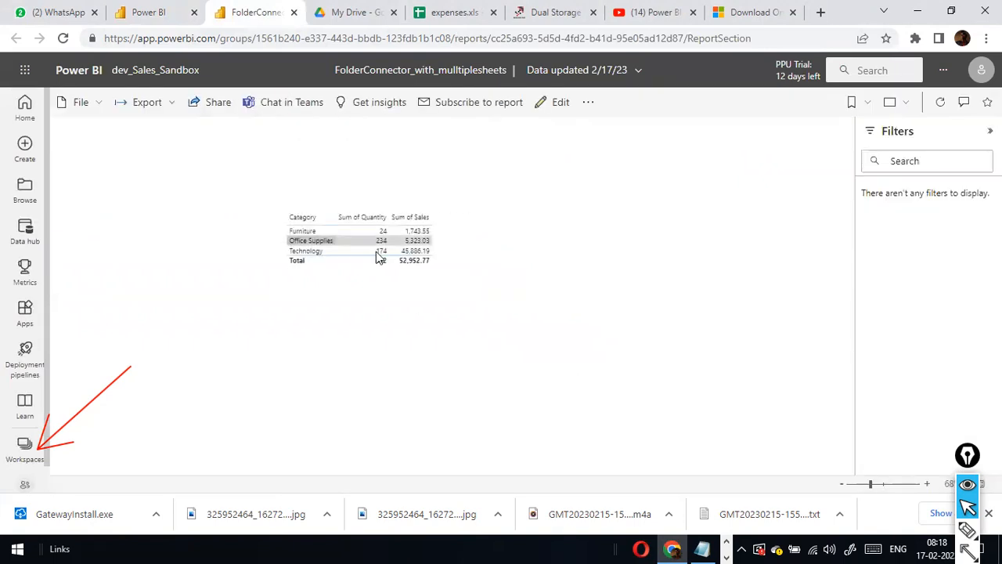
# Dismiss Power BI Desktop's publish success message and highlight the category sales table.
pyautogui.hotkey('alt', 'Tab')
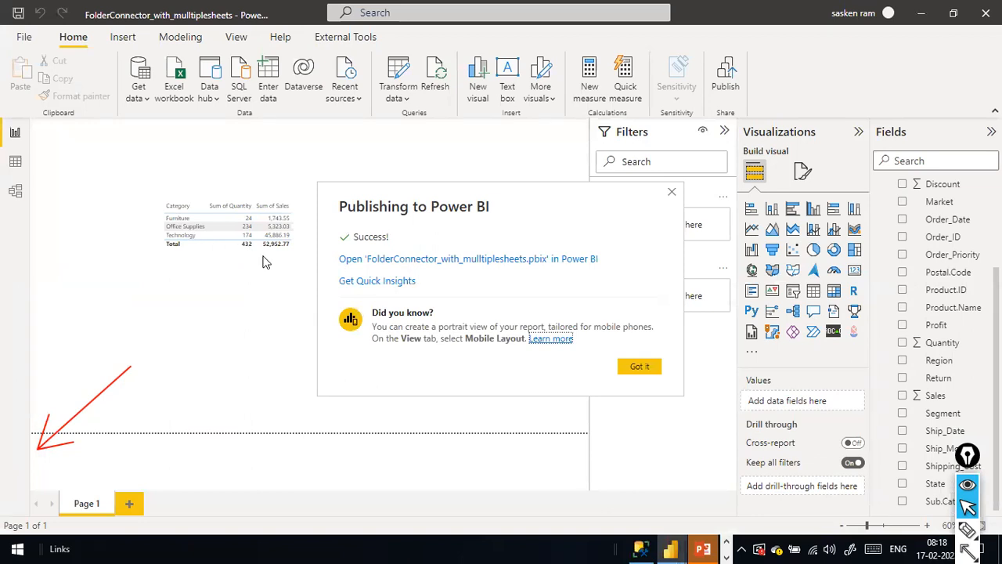
pyautogui.click(636, 368)
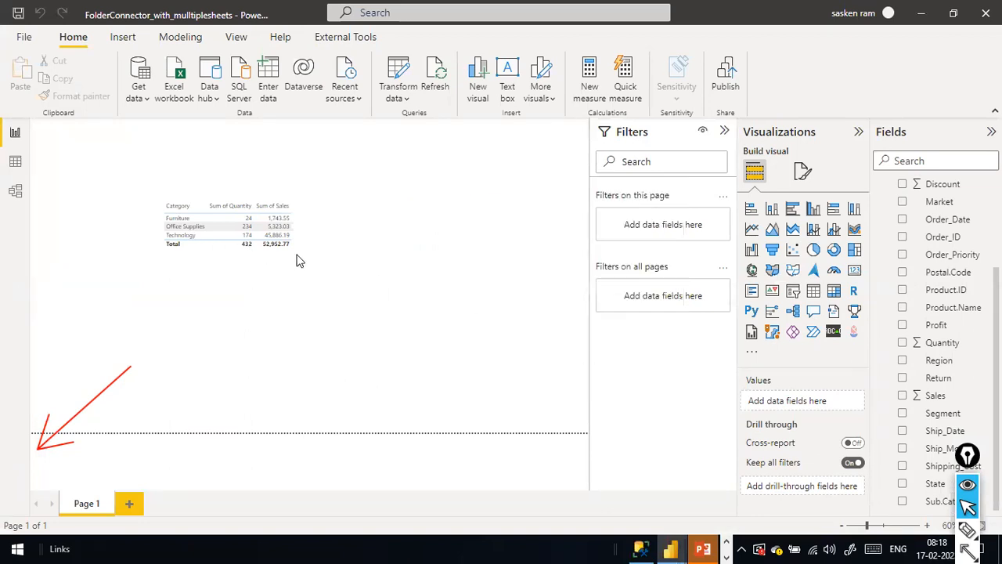
pyautogui.moveTo(138, 172); pyautogui.dragTo(362, 284)
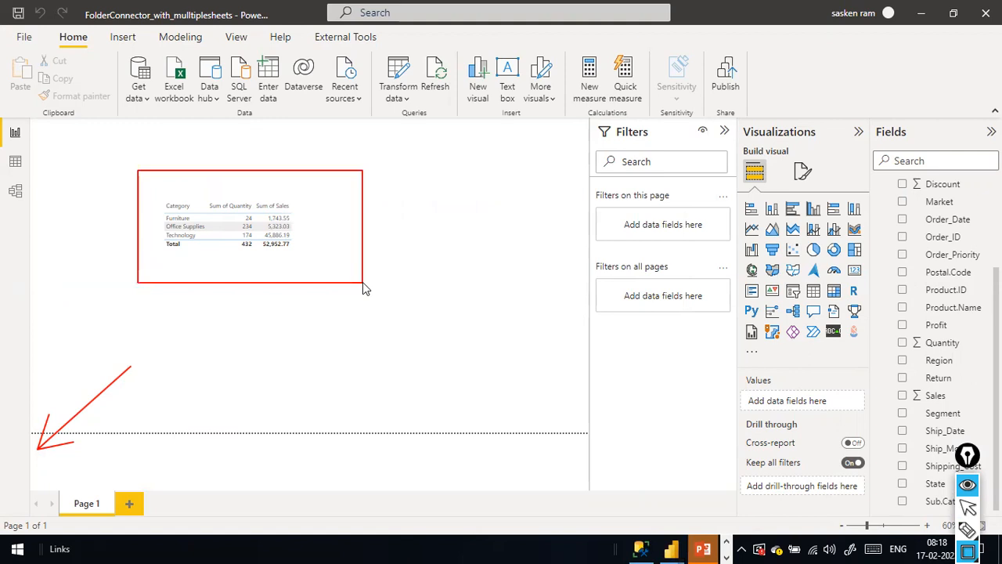
pyautogui.hotkey('alt', 'Tab')
pyautogui.hotkey('alt', 'Tab')
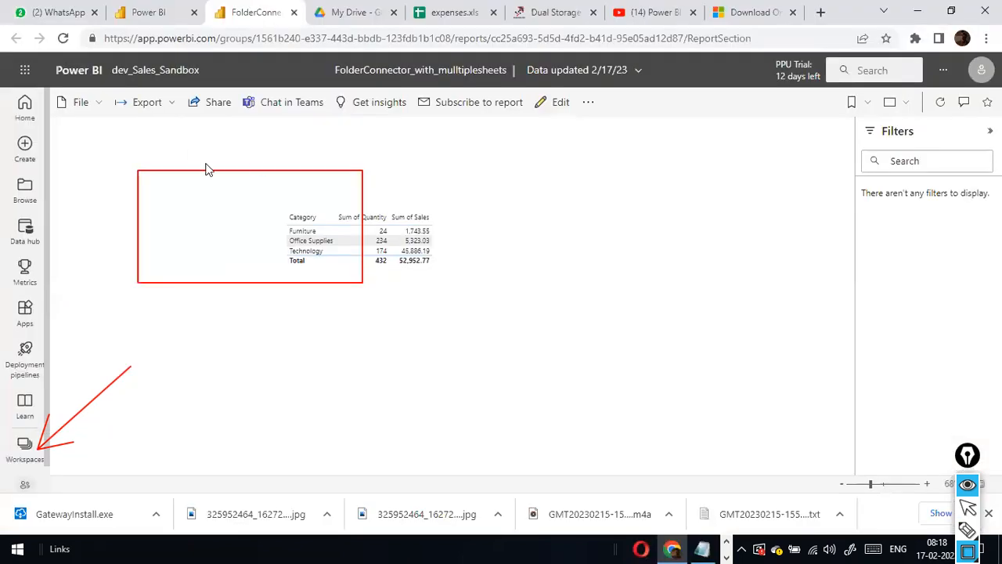
pyautogui.hotkey('ctrl', 'shift', '7')
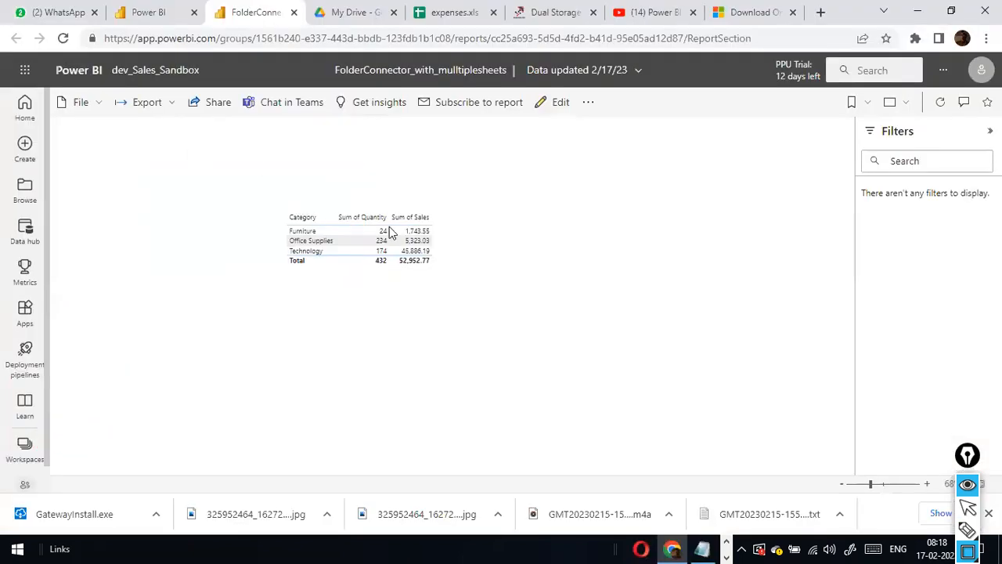
pyautogui.click(376, 285)
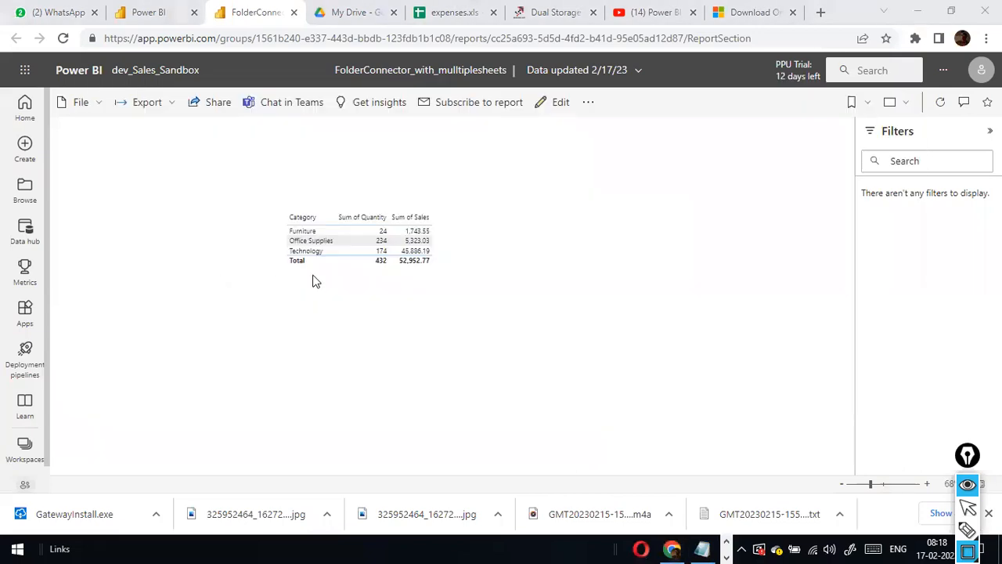
pyautogui.hotkey('alt', 'Tab')
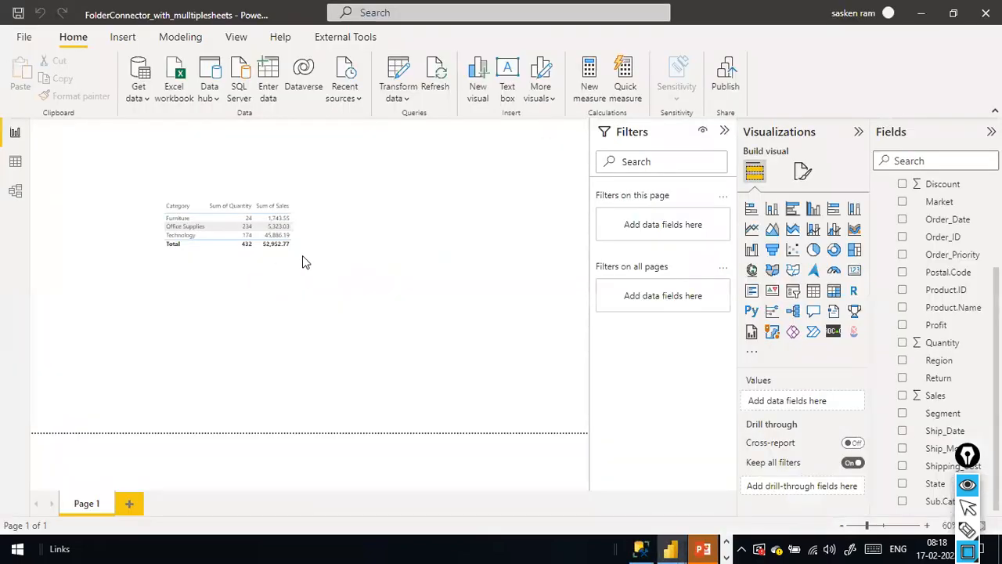
pyautogui.hotkey('alt', 'Tab')
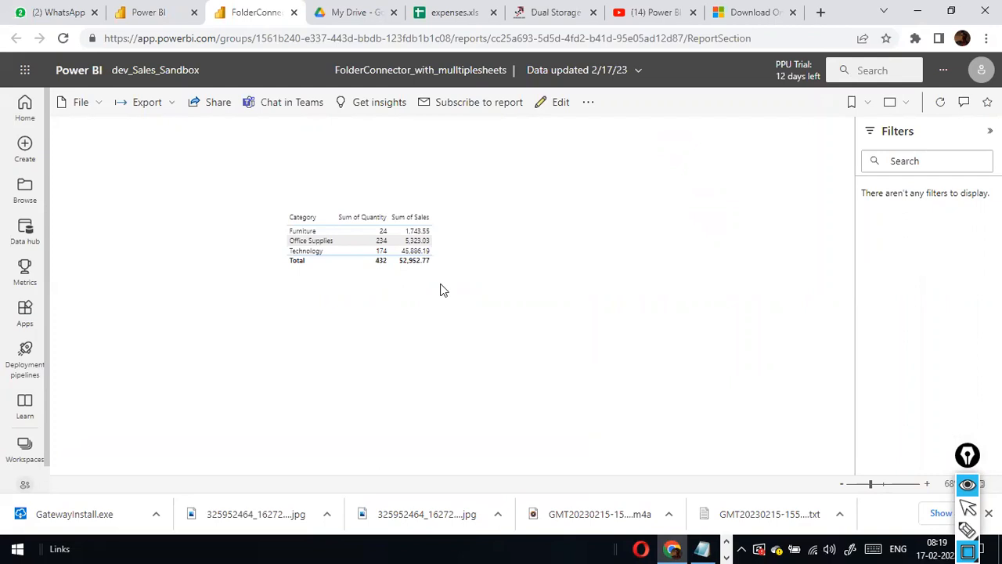
# Check the NCDailysales source folder, then open and close the report's file options.
pyautogui.hotkey('alt', 'Tab')
pyautogui.hotkey('alt', 'Tab')
pyautogui.hotkey('alt', 'Tab')
pyautogui.hotkey('alt', 'Tab')
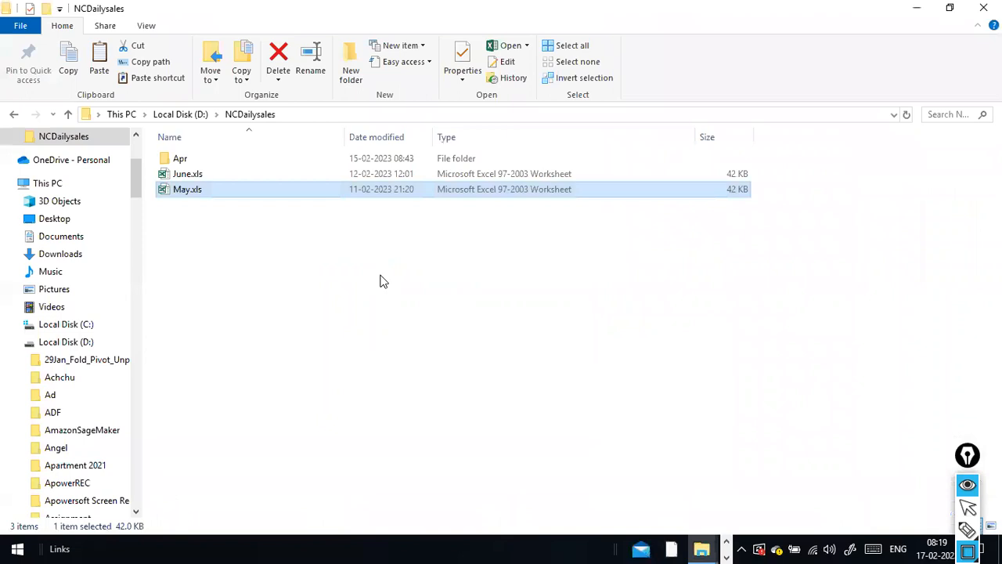
pyautogui.hotkey('alt', 'Tab')
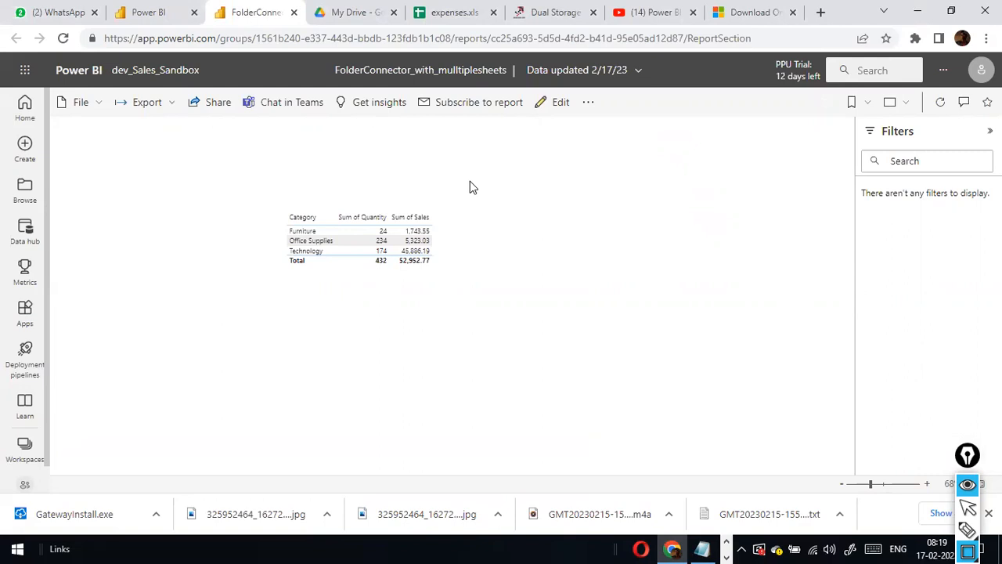
pyautogui.hotkey('alt', 'Tab')
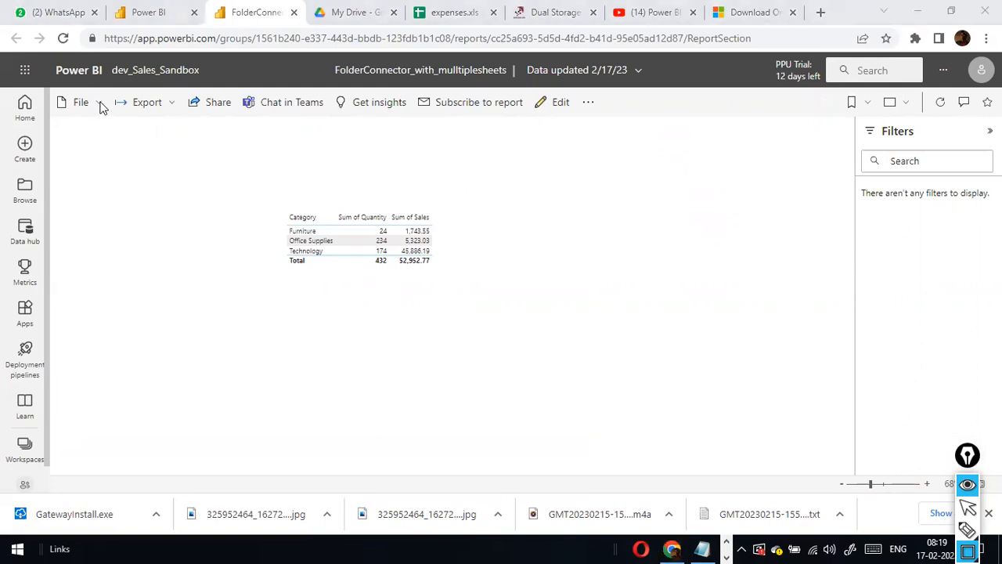
pyautogui.hotkey('ctrl', 'shift', '2')
pyautogui.click(100, 104)
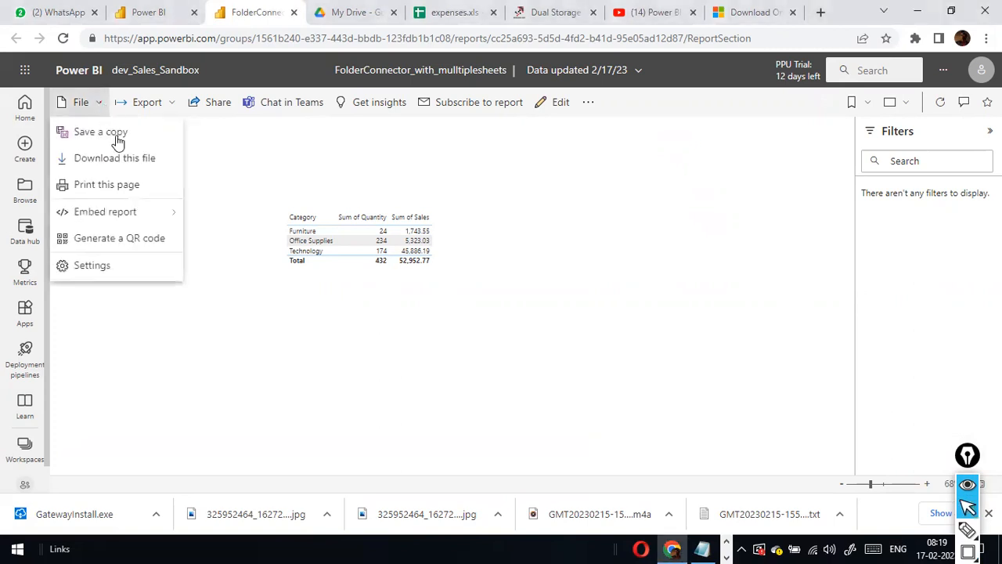
pyautogui.click(605, 269)
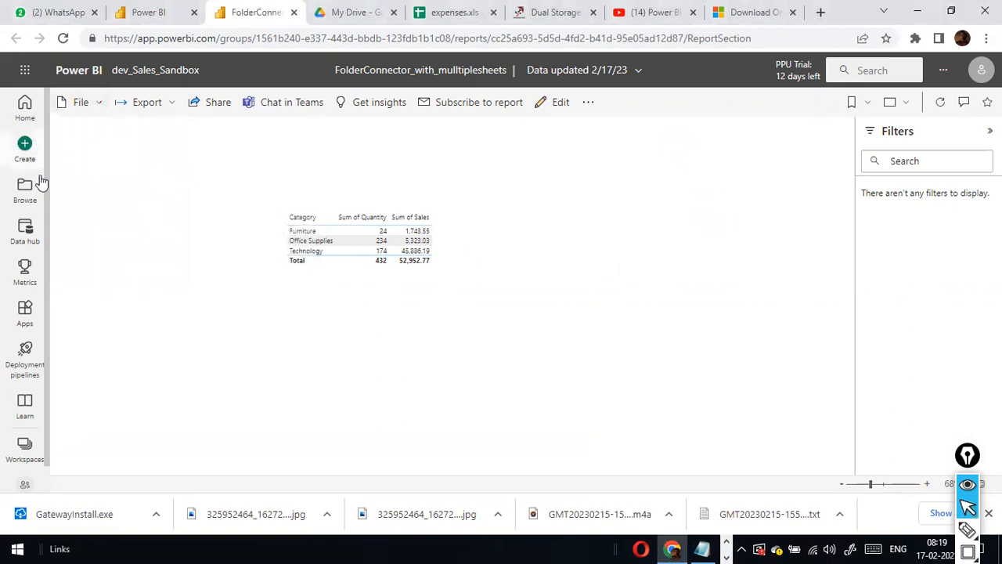
# Go to the dev_Sales_Sandbox workspace contents via Workspaces, then bring Power BI Desktop forward.
pyautogui.click(24, 448)
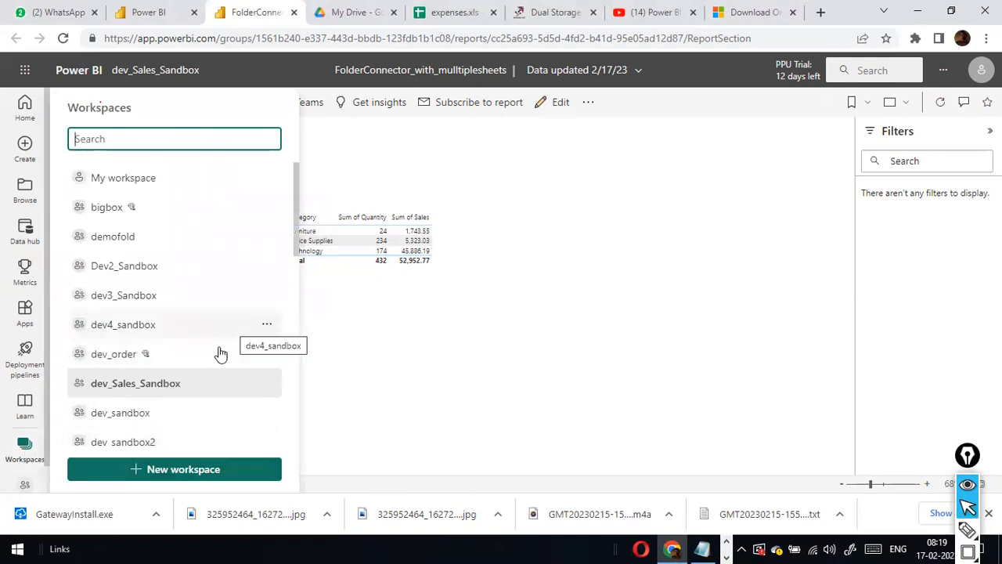
pyautogui.click(169, 389)
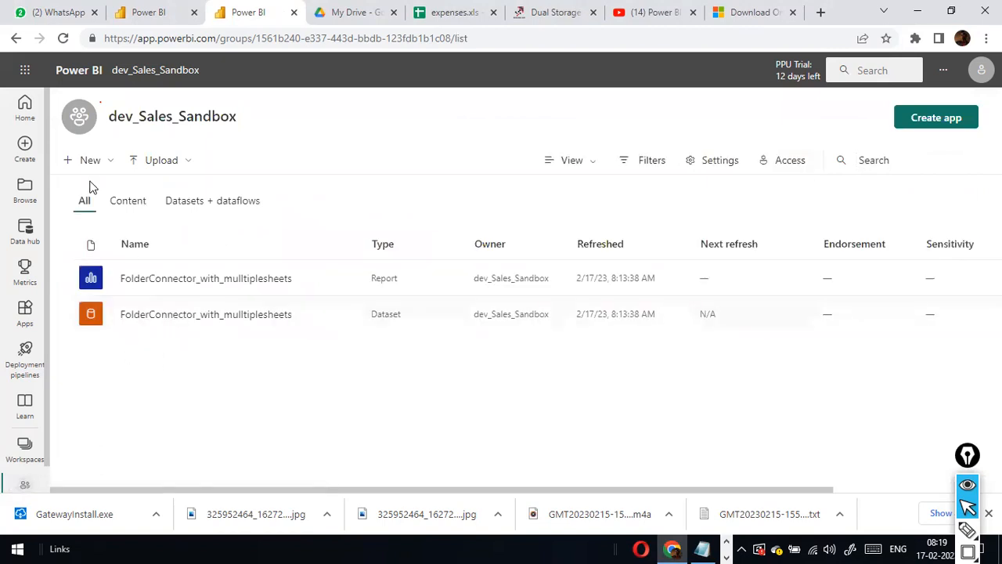
pyautogui.click(110, 163)
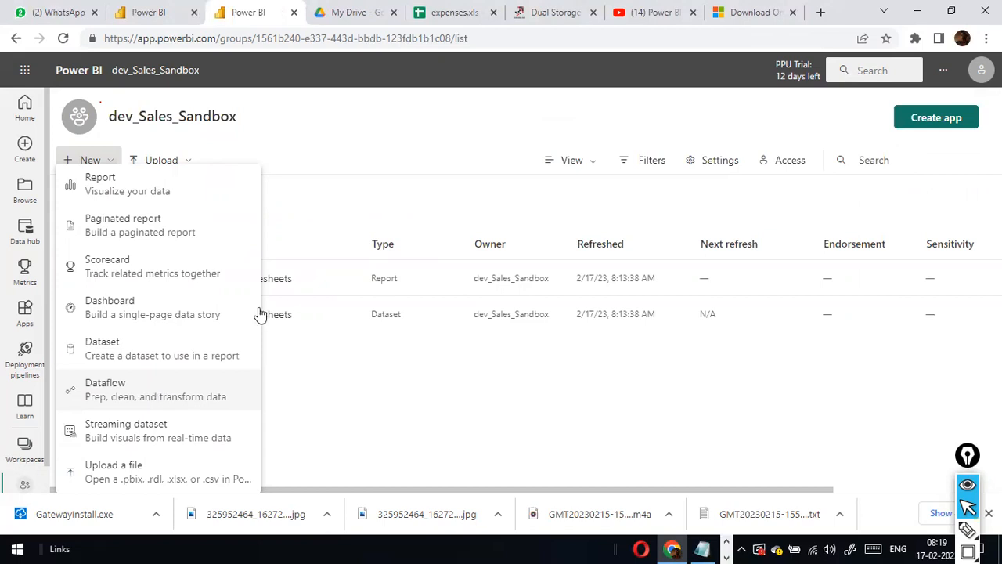
pyautogui.click(171, 15)
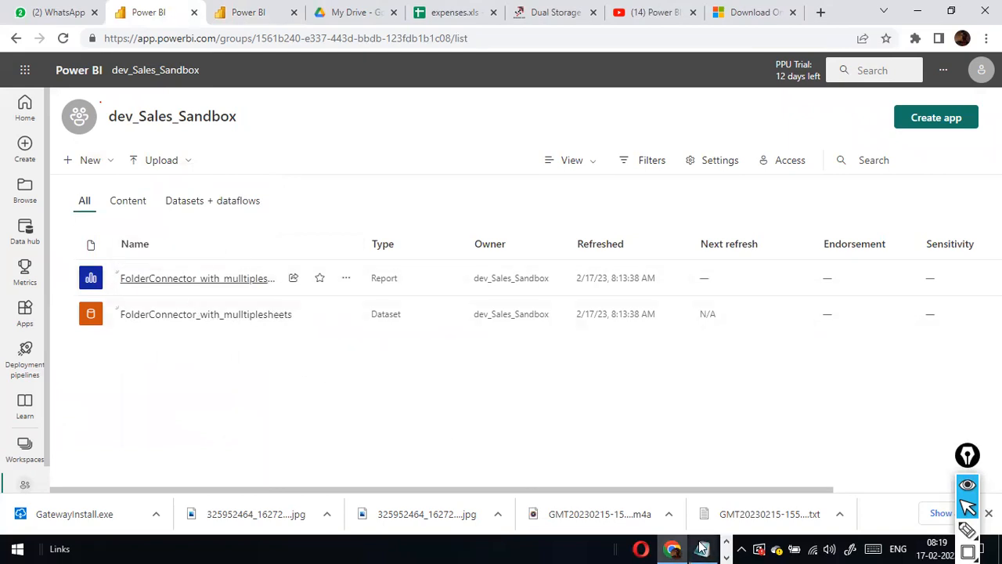
pyautogui.hotkey('alt', 'Tab')
pyautogui.hotkey('alt', 'Tab')
pyautogui.hotkey('alt', 'Tab')
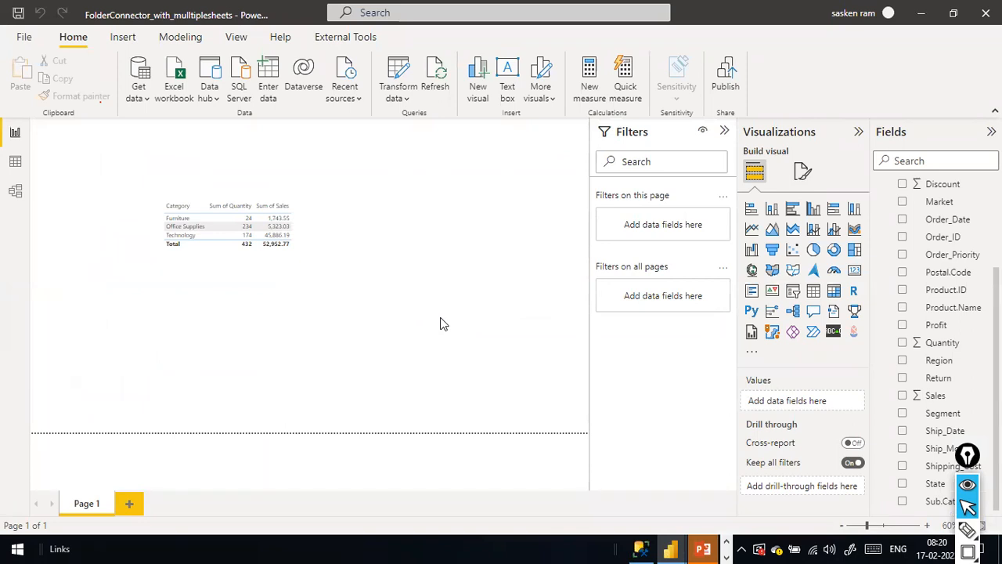
# Compare Power BI Desktop against the D:\NCDailysales folder, ending on the workspace in the browser.
pyautogui.hotkey('alt', 'Tab')
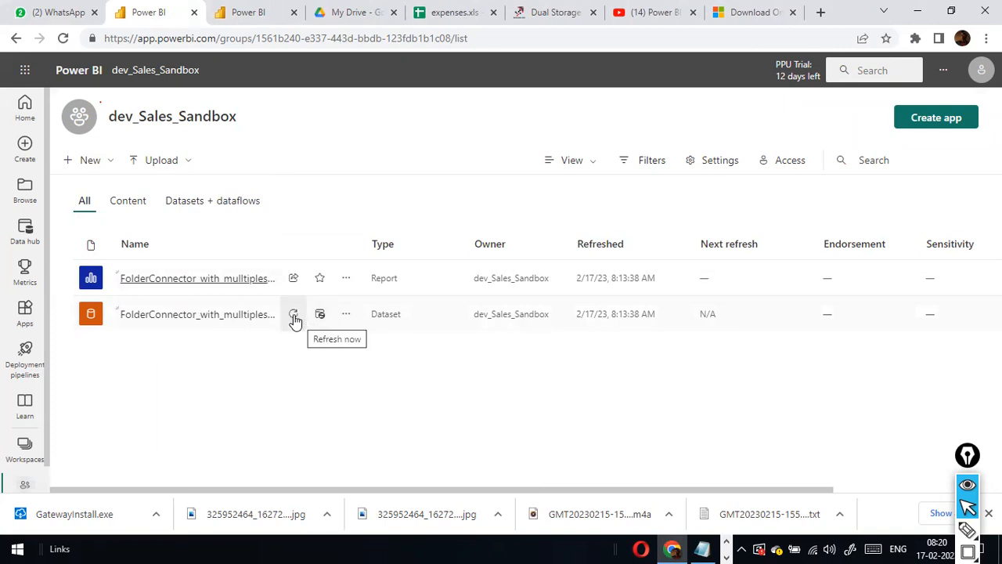
pyautogui.hotkey('alt', 'Tab')
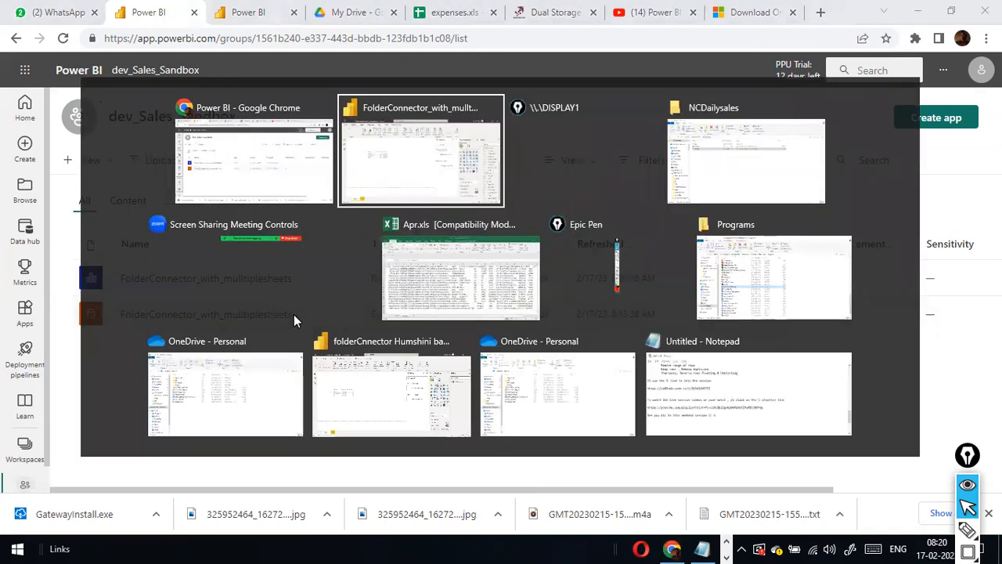
pyautogui.hotkey('alt', 'Tab')
pyautogui.hotkey('alt', 'Tab')
pyautogui.hotkey('alt', 'Tab')
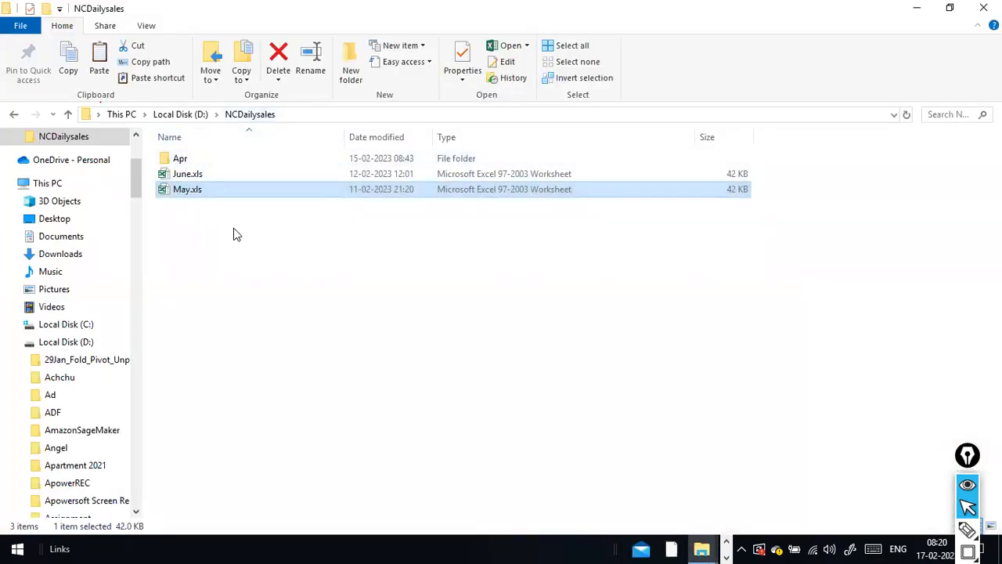
pyautogui.hotkey('alt', 'Tab')
pyautogui.hotkey('alt', 'Tab')
pyautogui.hotkey('alt', 'Tab')
pyautogui.hotkey('alt', 'Tab')
pyautogui.hotkey('alt', 'Tab')
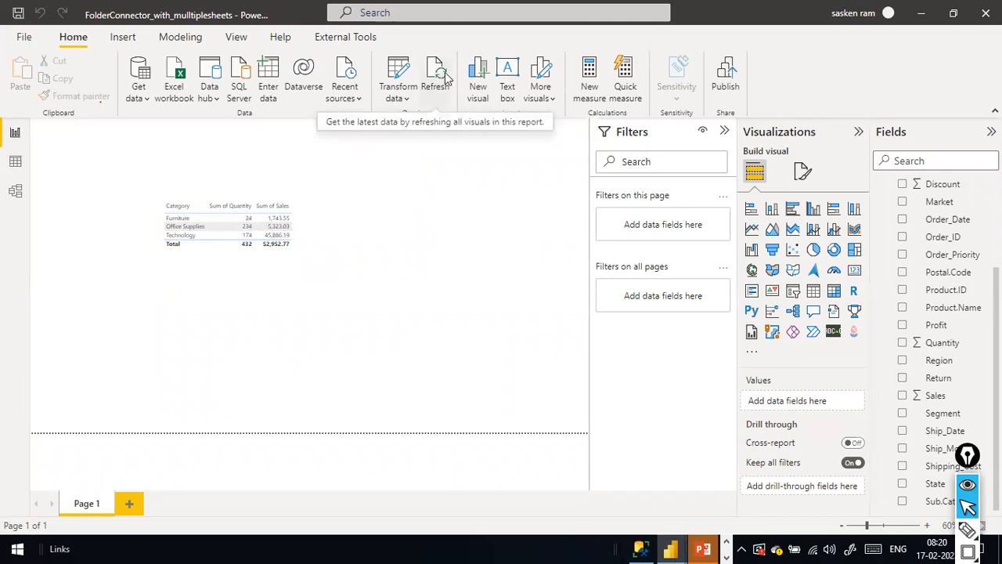
pyautogui.hotkey('alt', 'Tab')
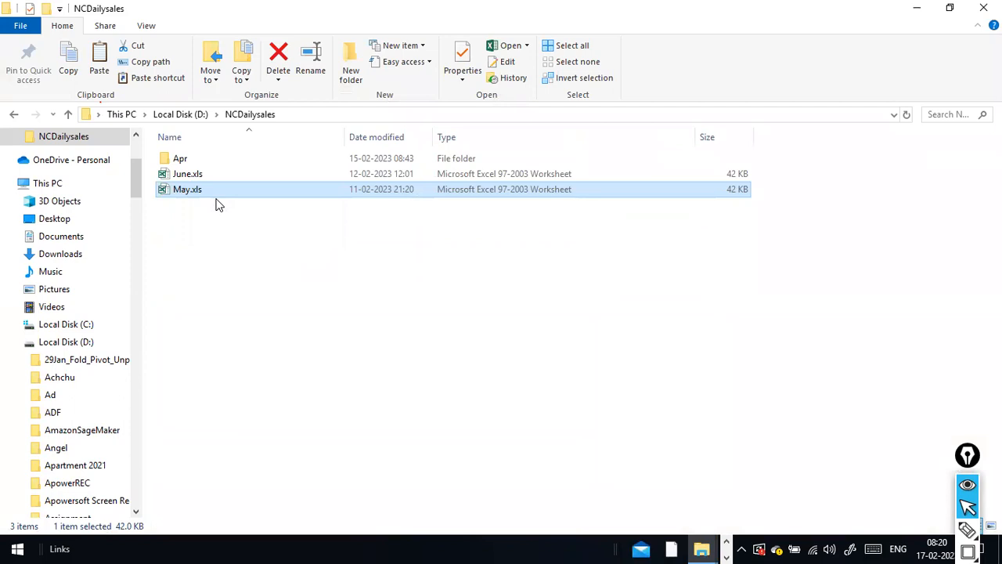
pyautogui.hotkey('alt', 'Tab')
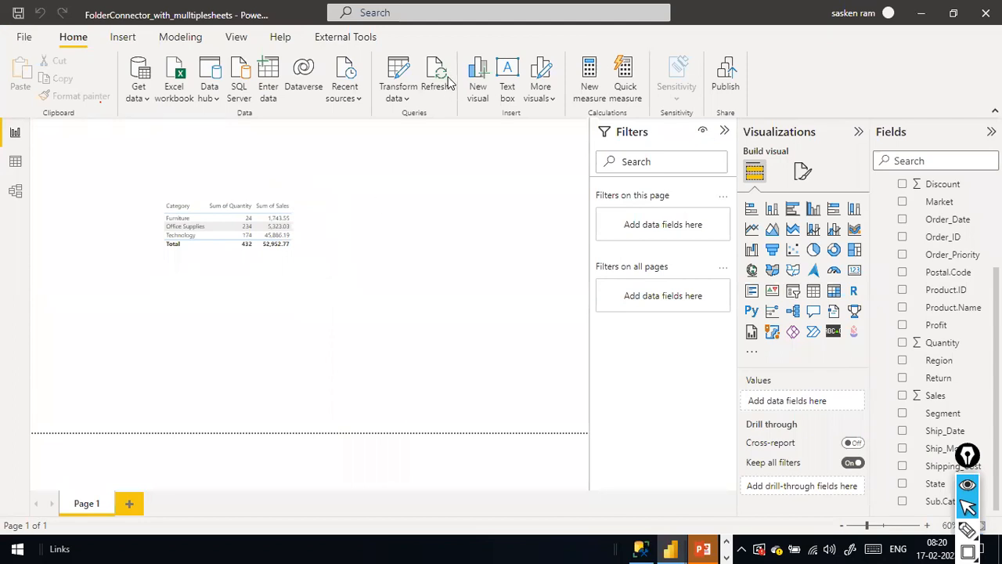
pyautogui.hotkey('alt', 'Tab')
pyautogui.hotkey('alt', 'Tab')
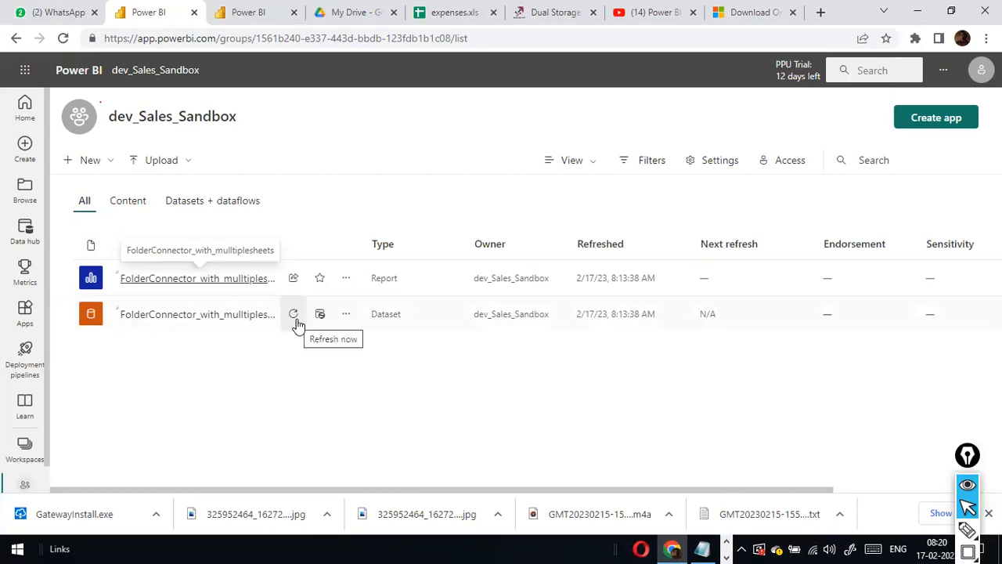
# Choose Settings from the FolderConnector_with_mulltiplesheets dataset's More options menu.
pyautogui.click(346, 316)
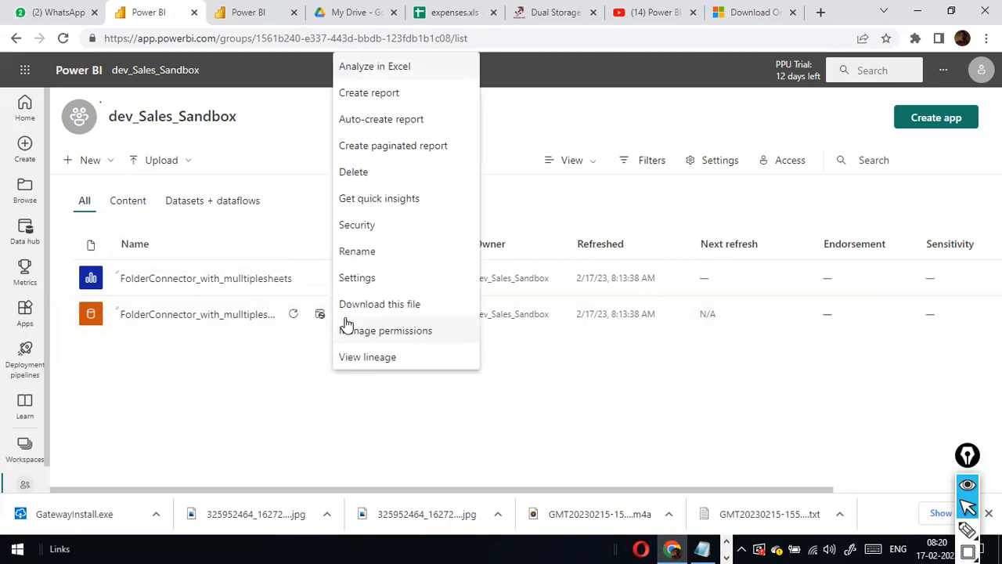
pyautogui.click(501, 434)
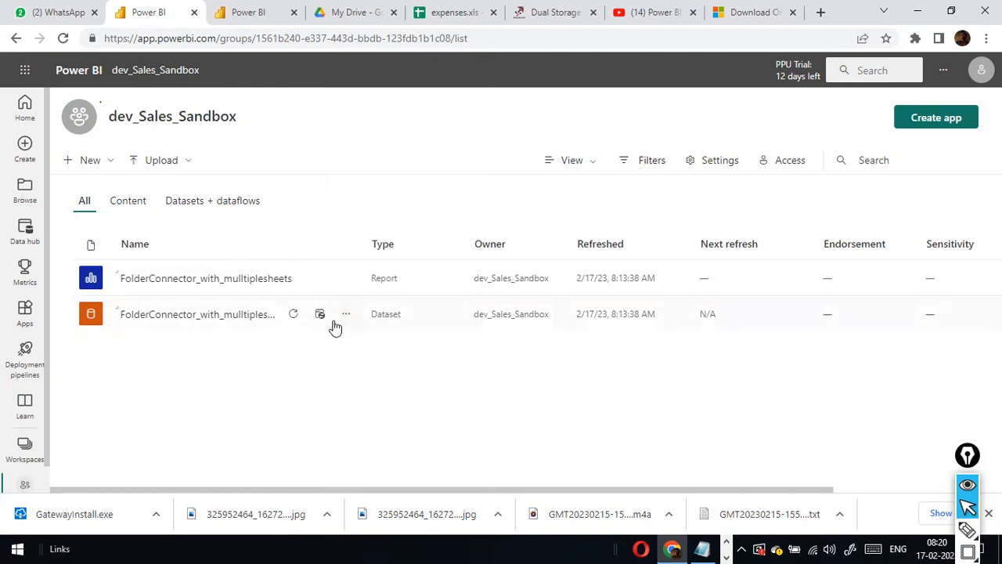
pyautogui.click(346, 318)
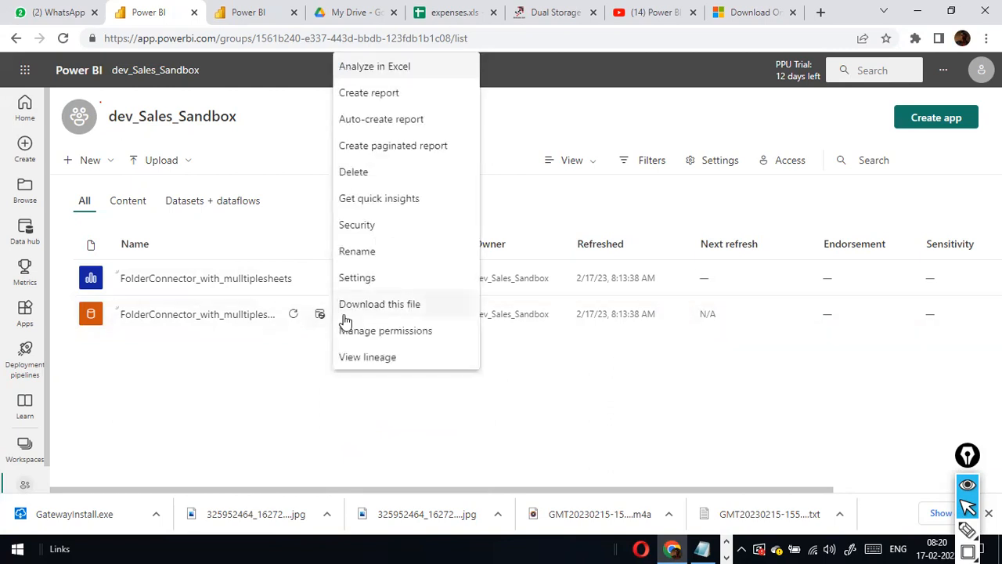
pyautogui.click(371, 277)
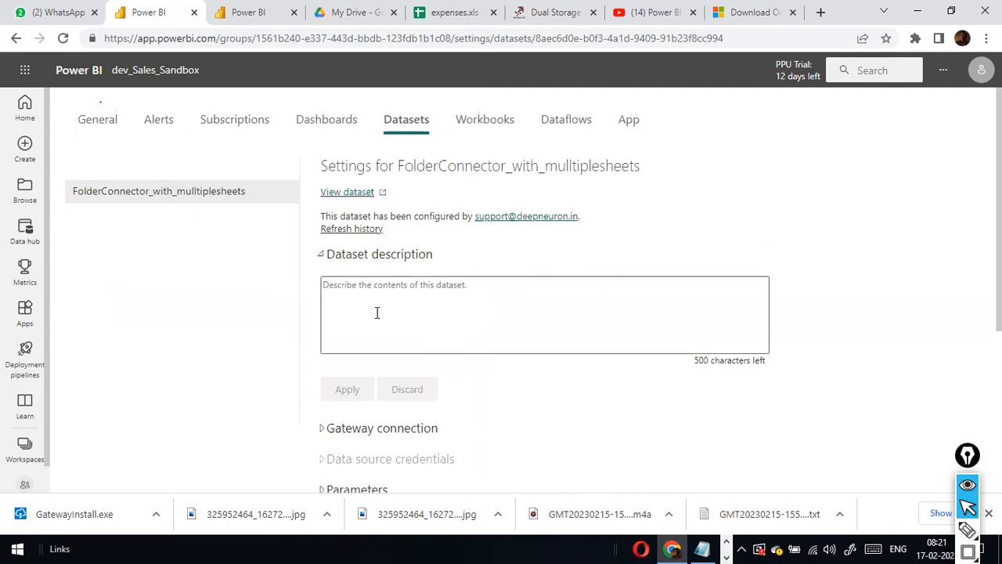
# Compare the dataset settings page with the NCDailysales folder in File Explorer.
pyautogui.hotkey('alt', 'Tab')
pyautogui.hotkey('alt', 'Tab')
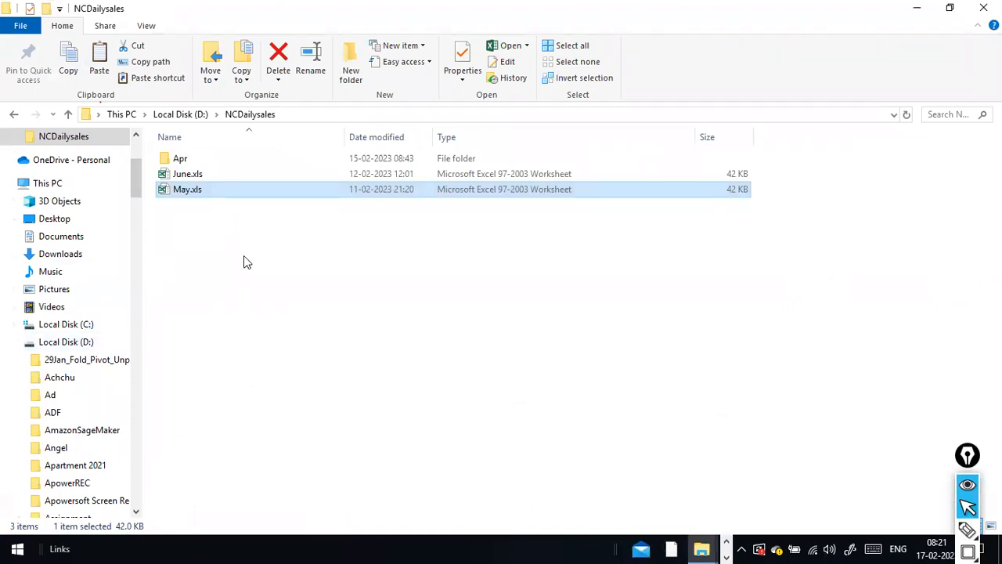
pyautogui.hotkey('alt', 'Tab')
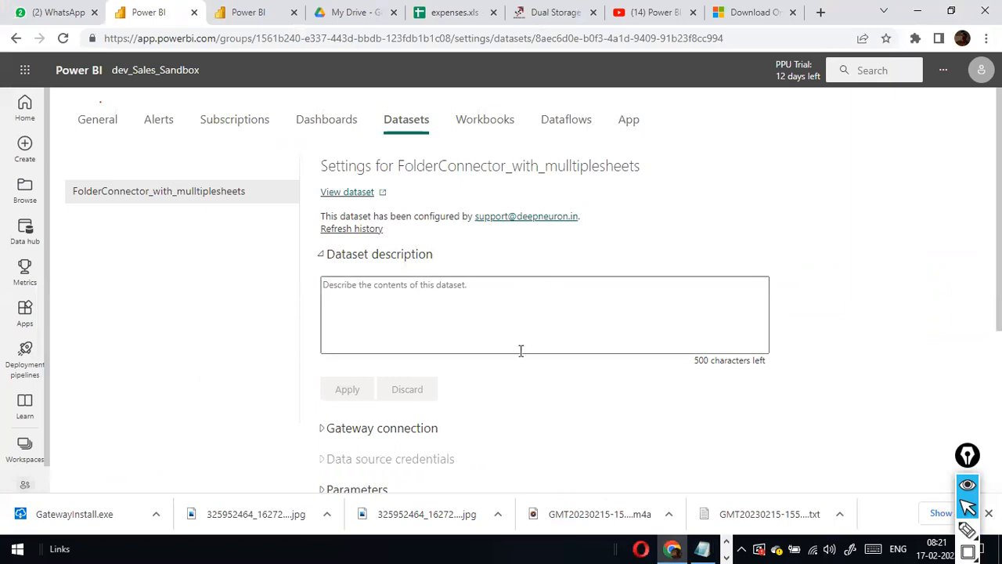
pyautogui.scroll(-3, 513, 354)
pyautogui.scroll(2, 486, 377)
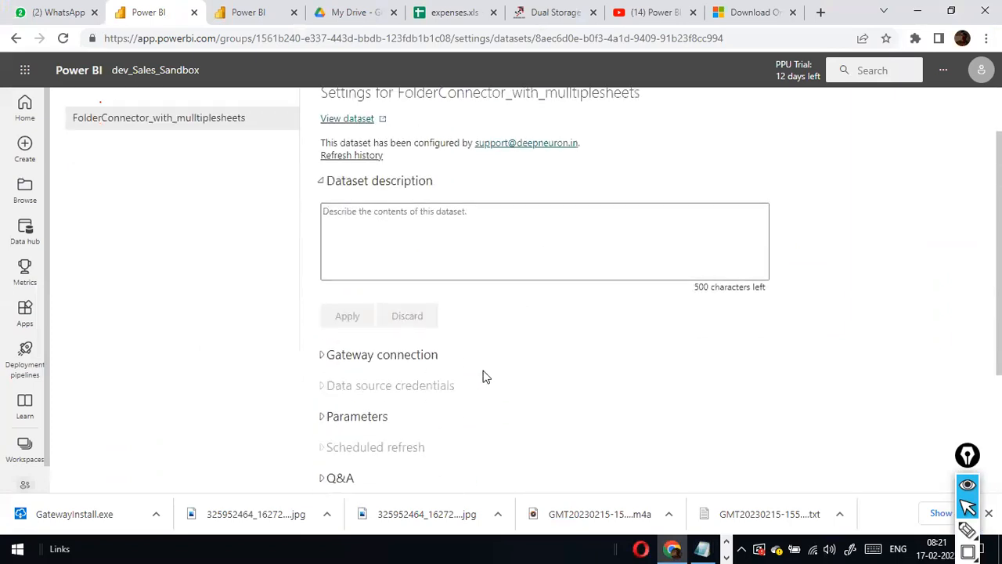
pyautogui.scroll(1, 483, 377)
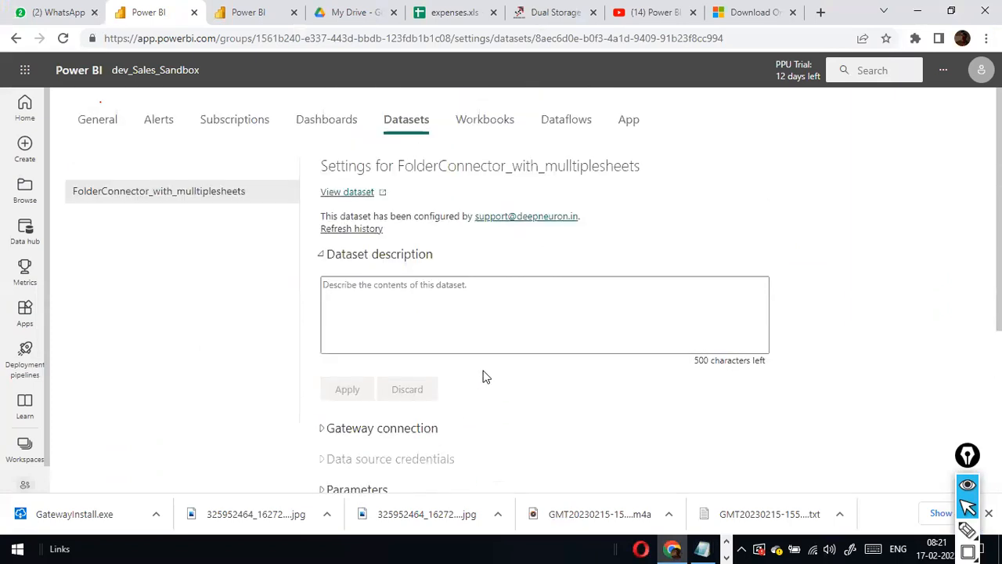
pyautogui.hotkey('alt', 'Tab')
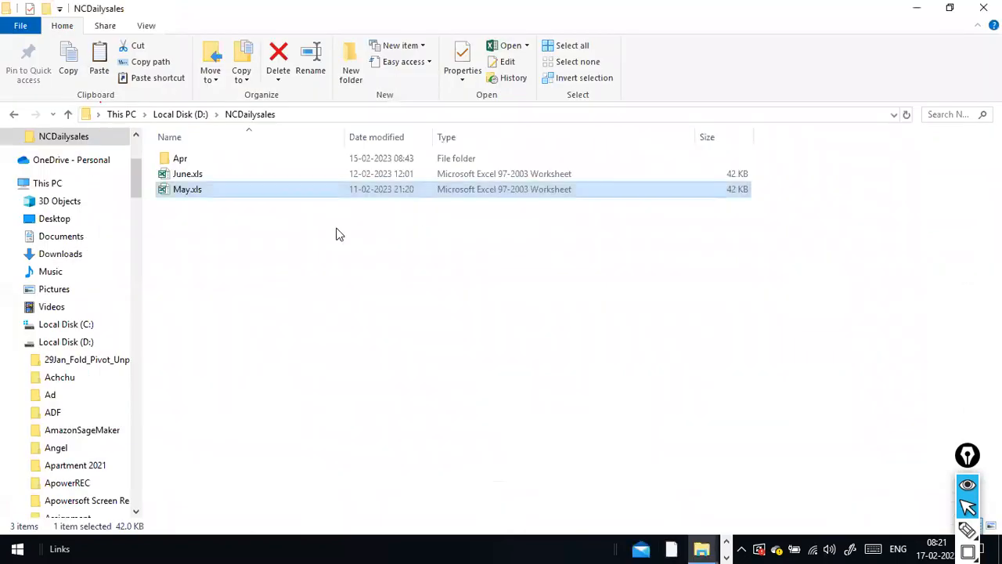
pyautogui.hotkey('alt', 'Tab')
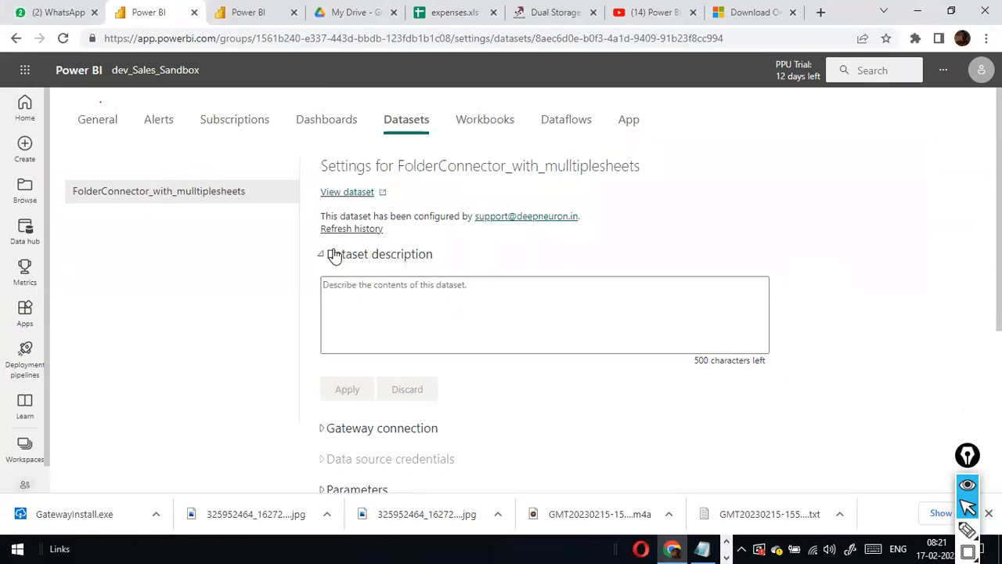
pyautogui.hotkey('alt', 'Tab')
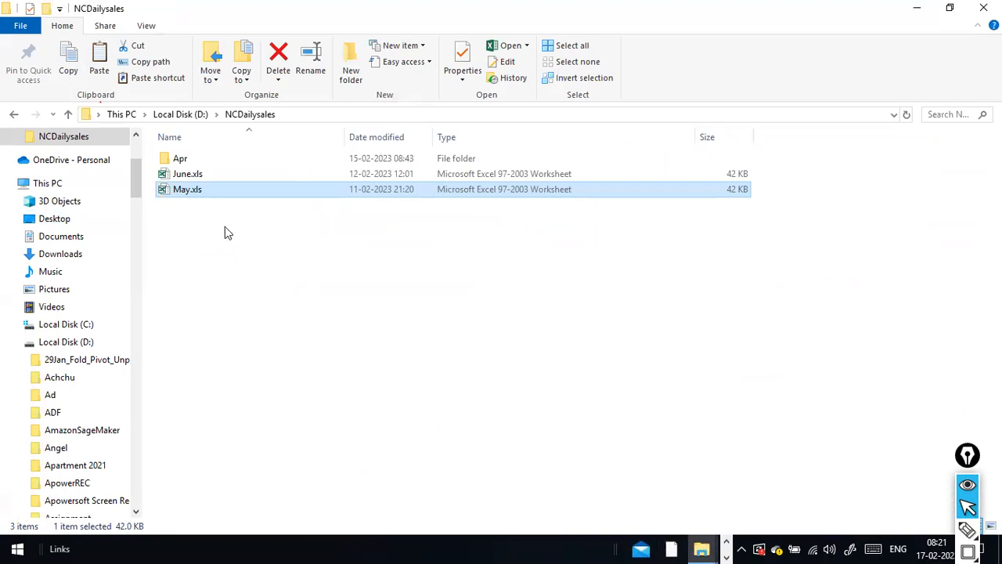
pyautogui.hotkey('alt', 'Tab')
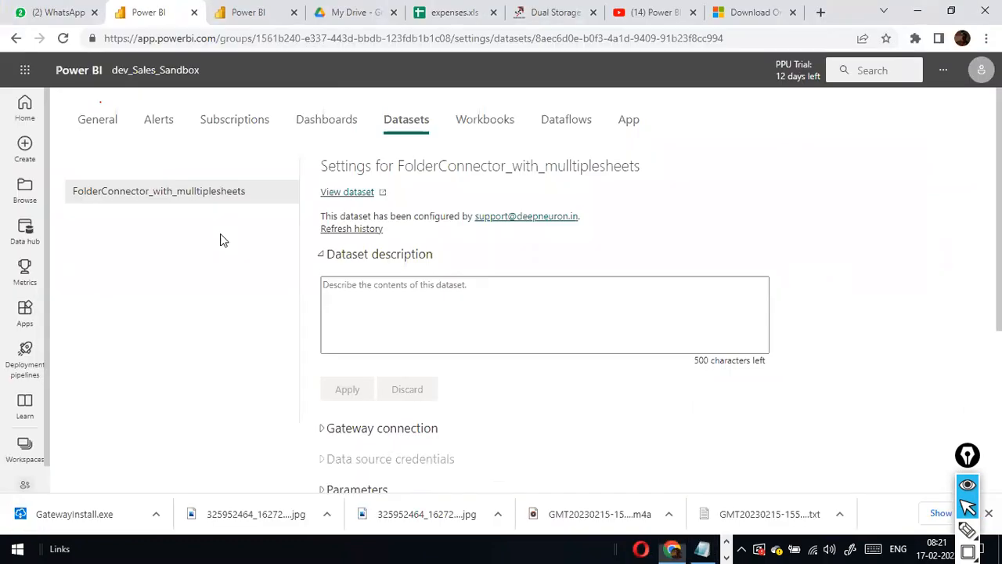
# Scroll the dataset settings down to Gateway connection and expand it.
pyautogui.scroll(-2, 413, 383)
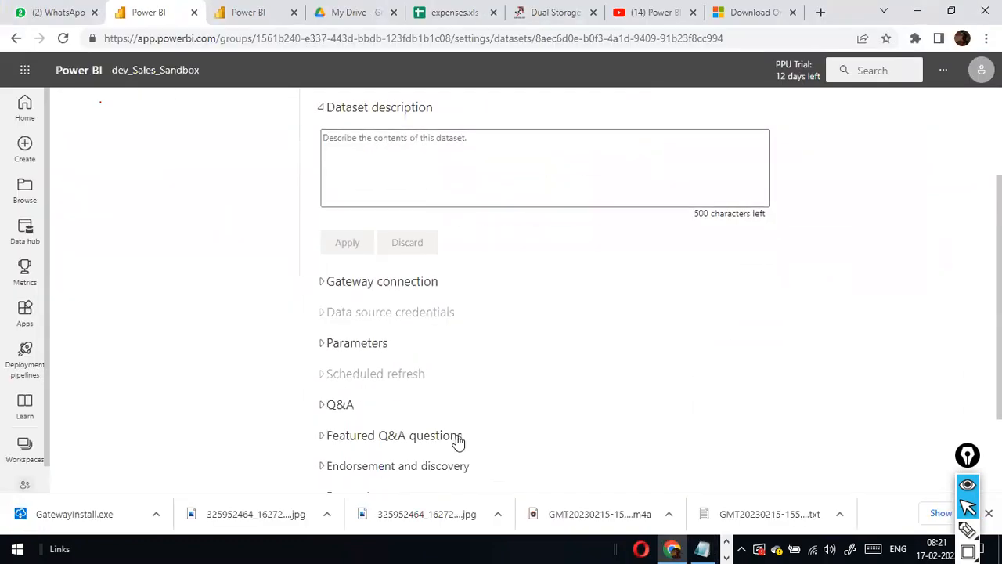
pyautogui.scroll(-2, 457, 439)
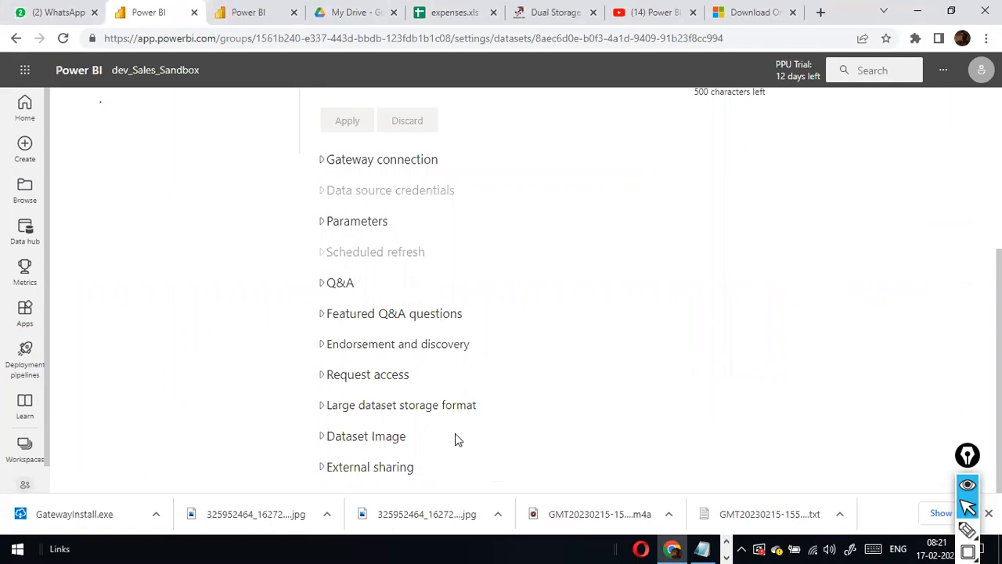
pyautogui.scroll(1, 455, 433)
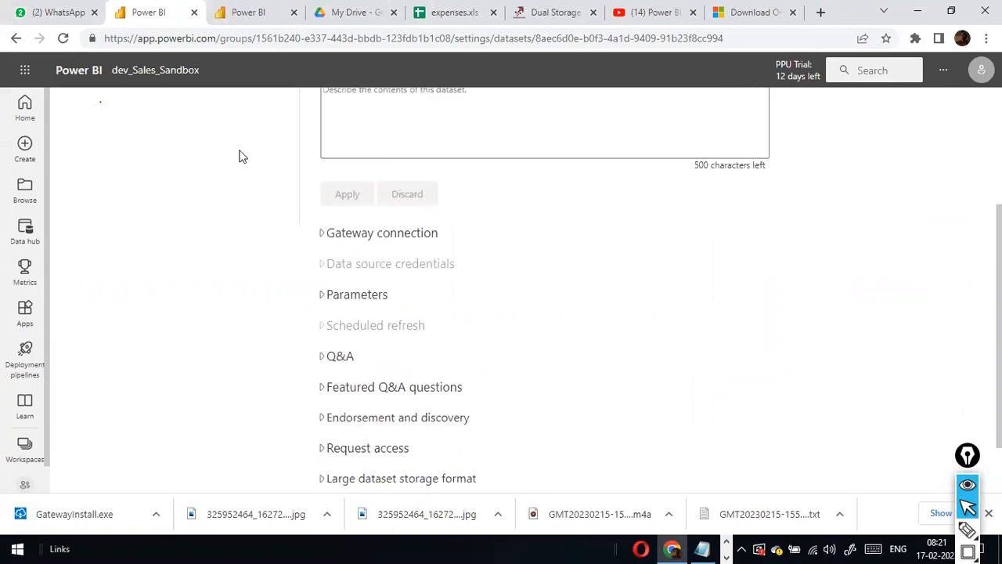
pyautogui.hotkey('alt', 'Tab')
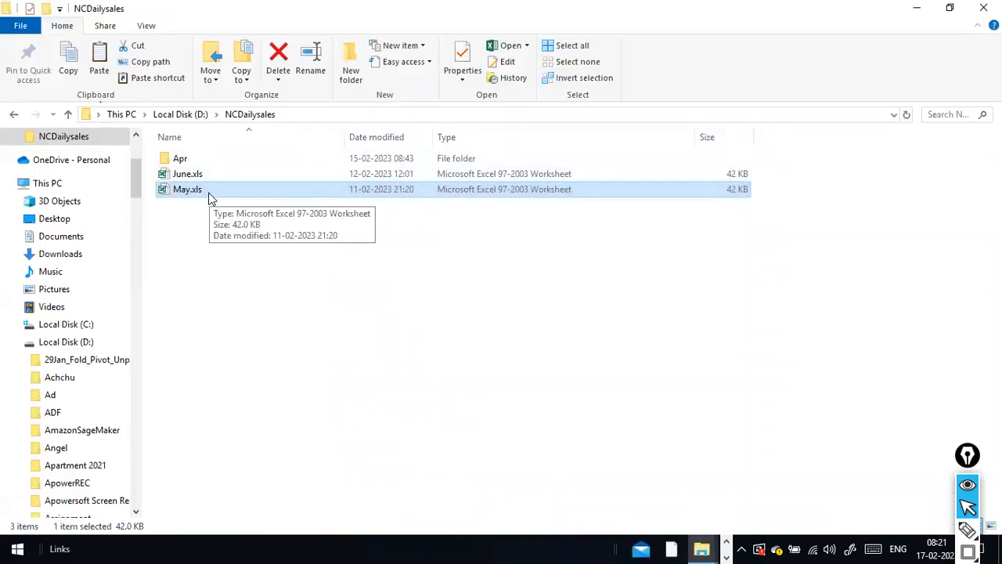
pyautogui.hotkey('alt', 'Tab')
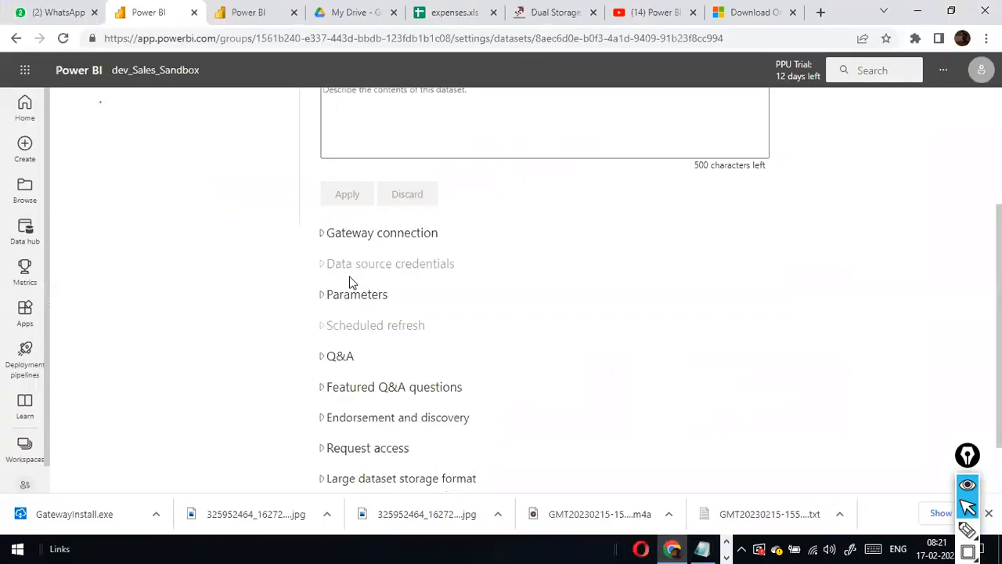
pyautogui.scroll(3, 449, 284)
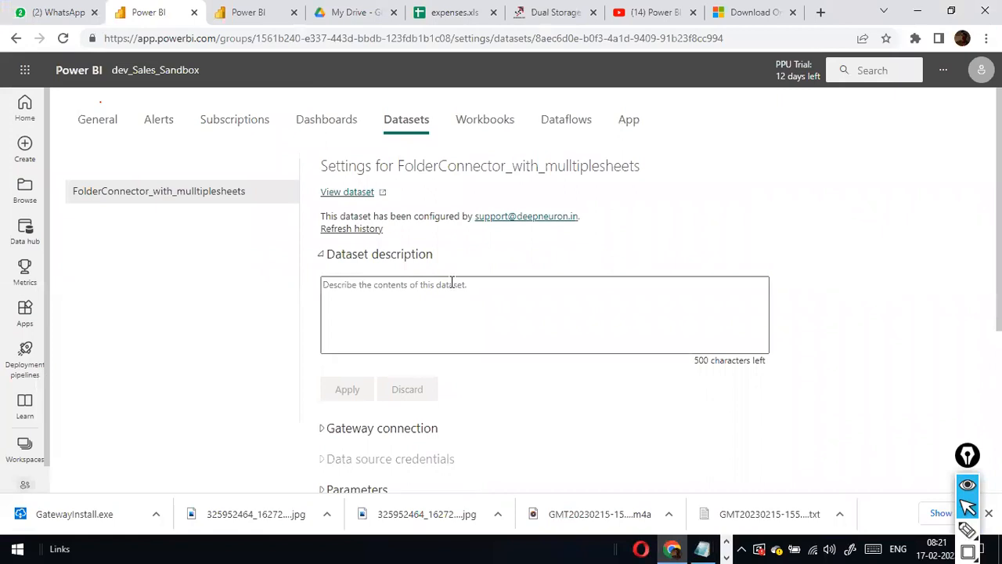
pyautogui.hotkey('alt', 'Tab')
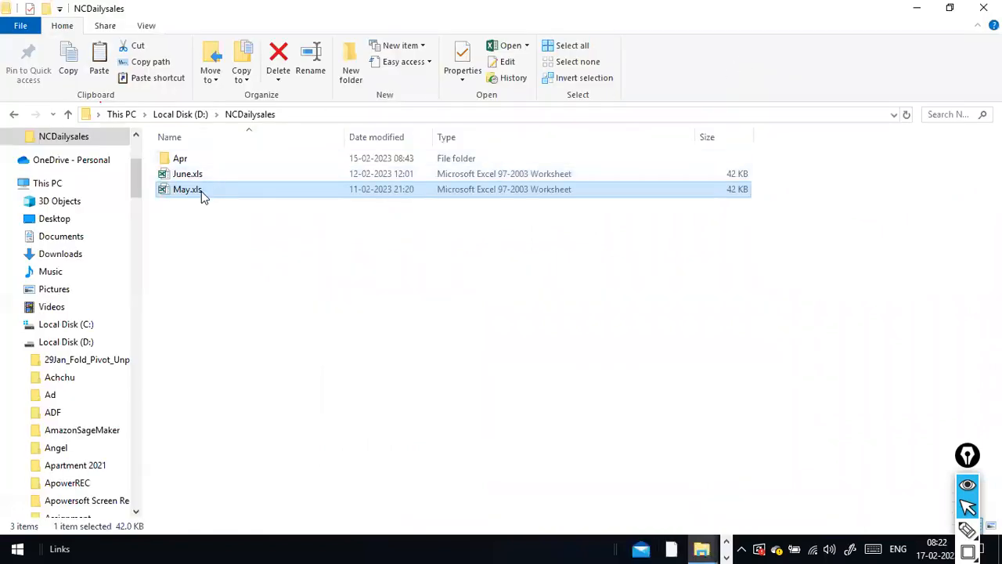
pyautogui.hotkey('alt', 'Tab')
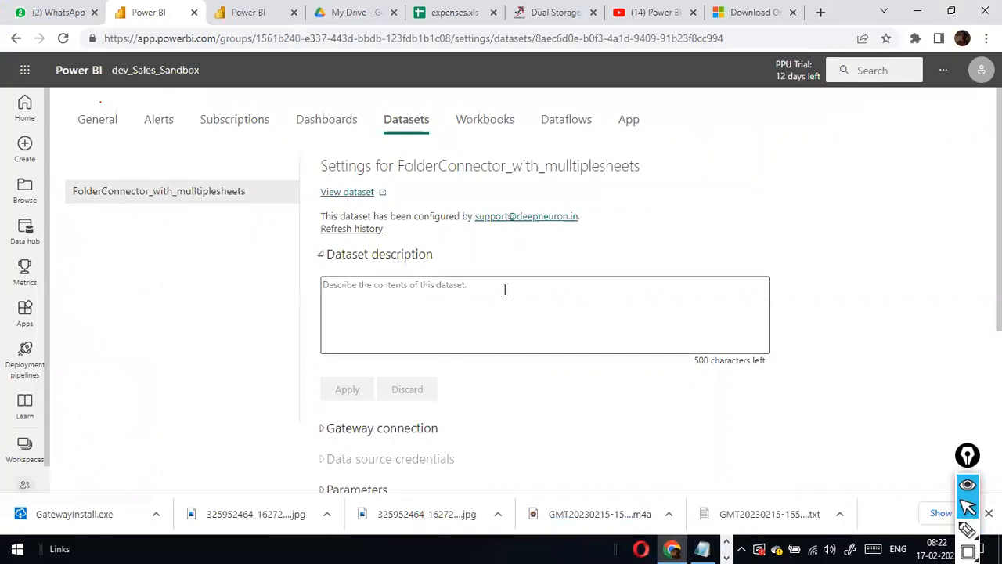
pyautogui.scroll(-2, 376, 337)
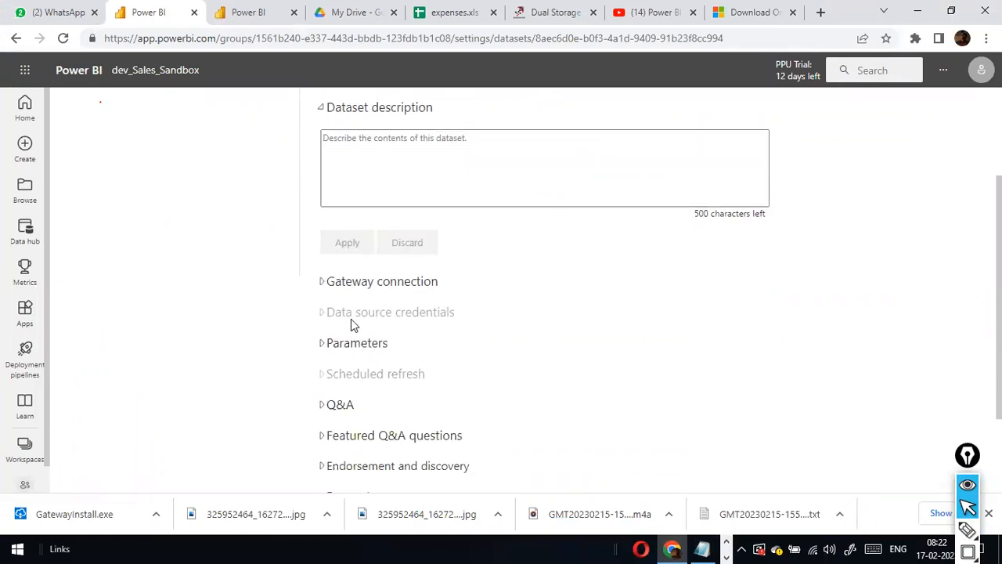
pyautogui.click(324, 285)
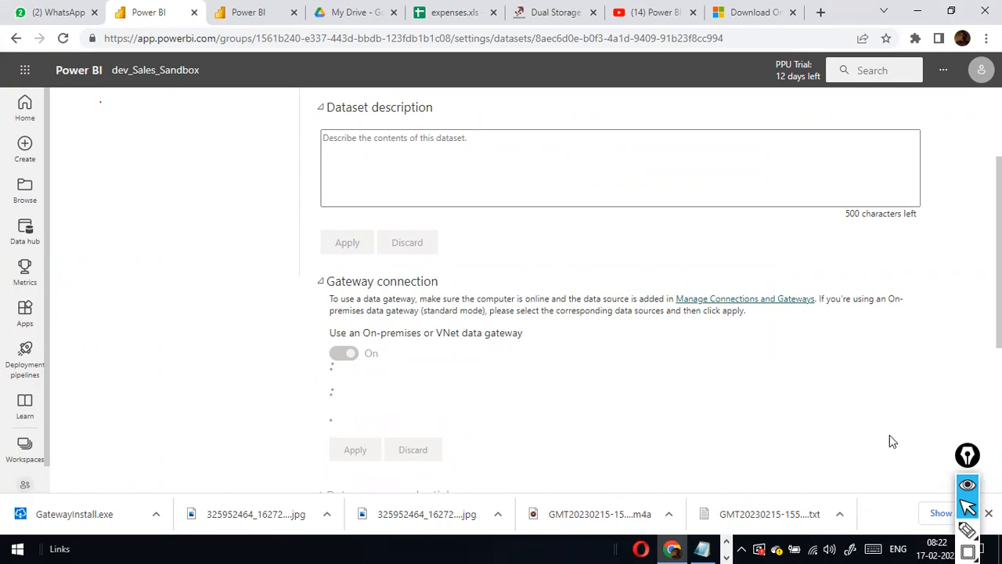
# Collapse the gateway's data sources and open the sales fact incremental Load gateway's settings.
pyautogui.click(971, 457)
pyautogui.moveTo(975, 455); pyautogui.dragTo(996, 409)
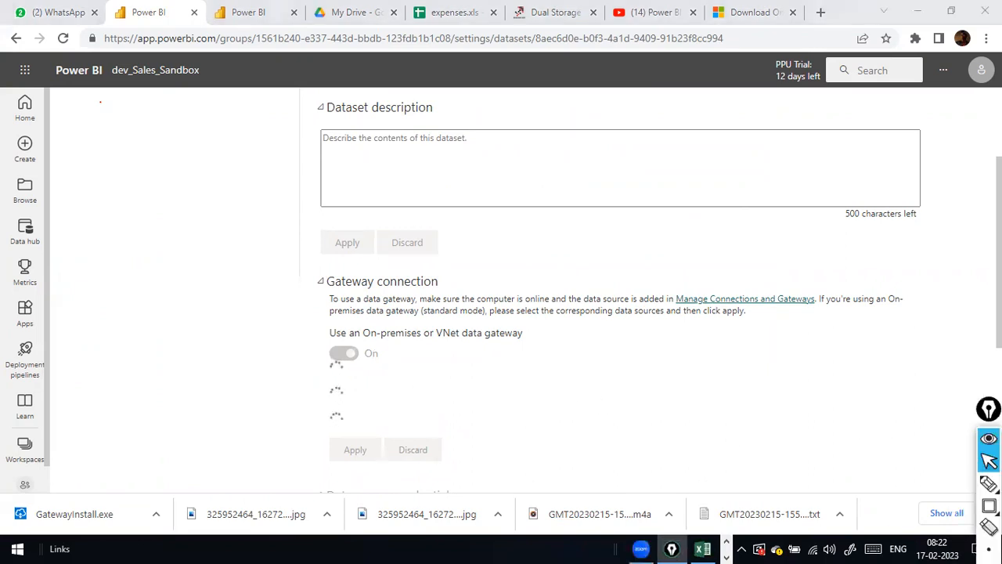
pyautogui.click(970, 398)
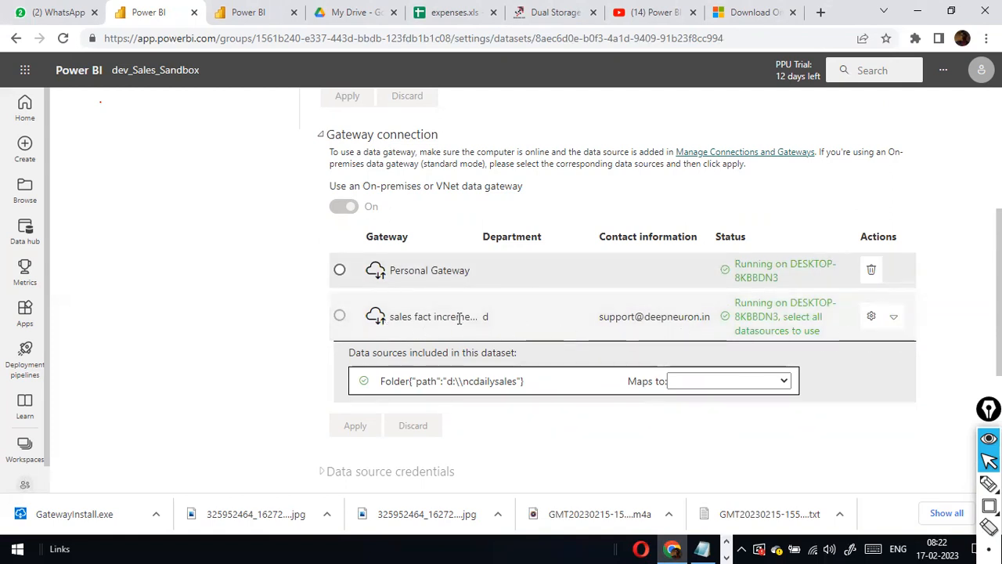
pyautogui.click(893, 316)
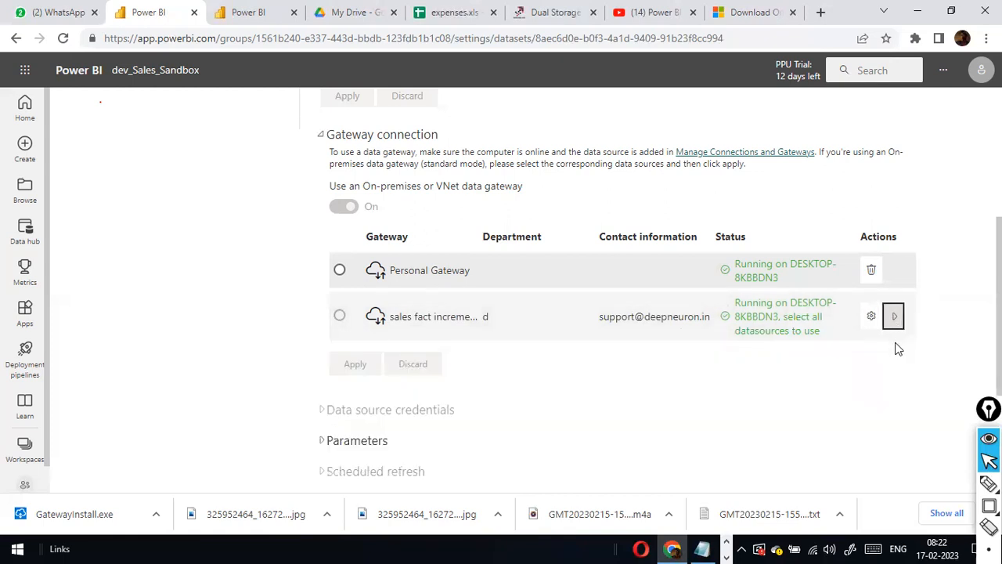
pyautogui.scroll(-2, 898, 352)
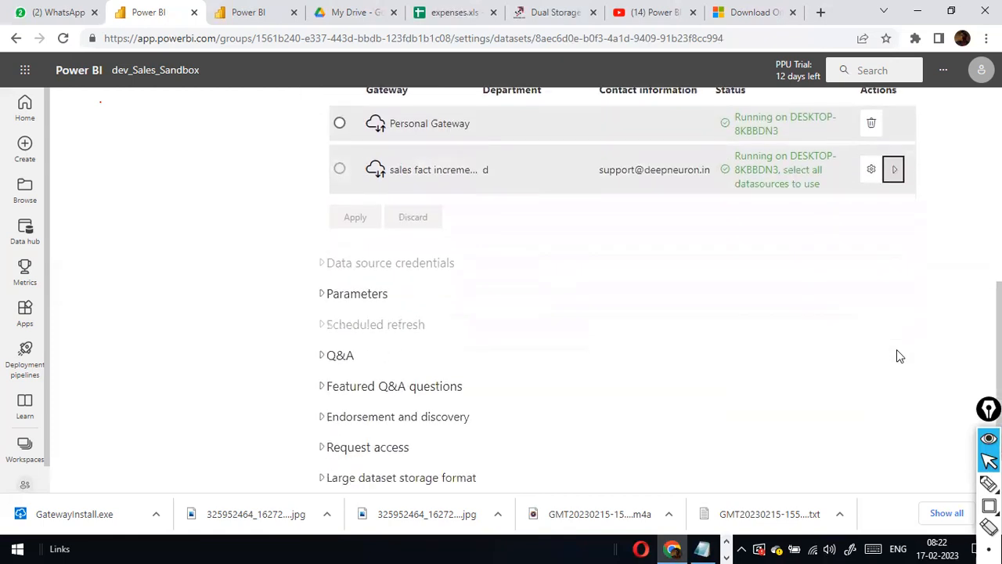
pyautogui.click(872, 170)
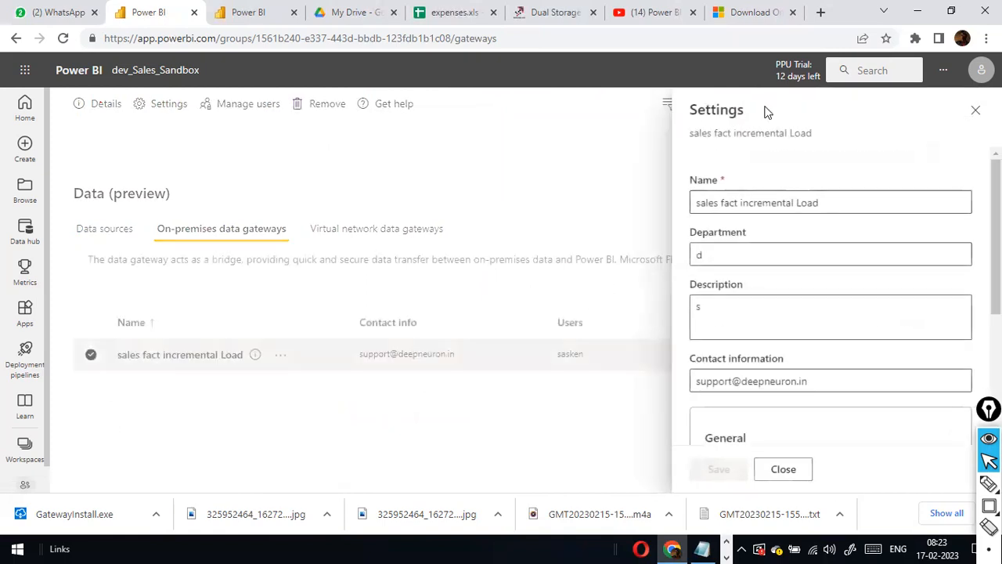
# Start renaming the gateway to 'Sa', then close its settings and discard the change.
pyautogui.moveTo(831, 202); pyautogui.dragTo(656, 212)
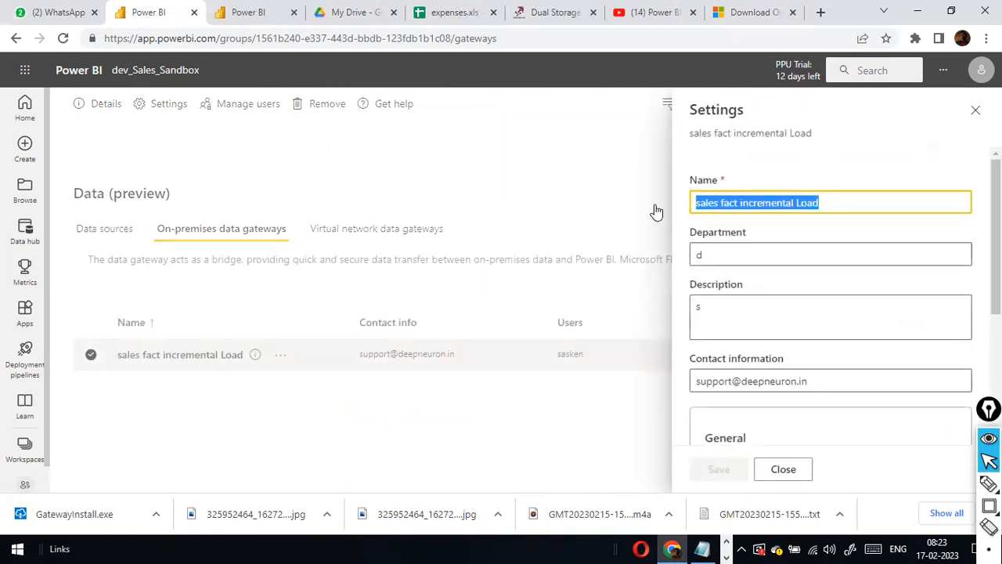
pyautogui.write('Sa')
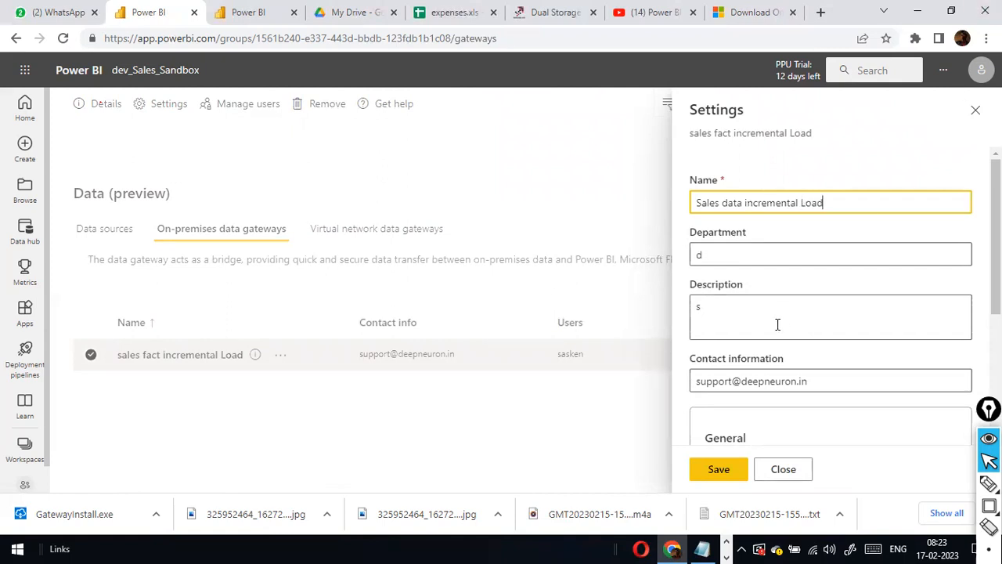
pyautogui.scroll(-3, 776, 324)
pyautogui.scroll(4, 774, 366)
pyautogui.click(975, 111)
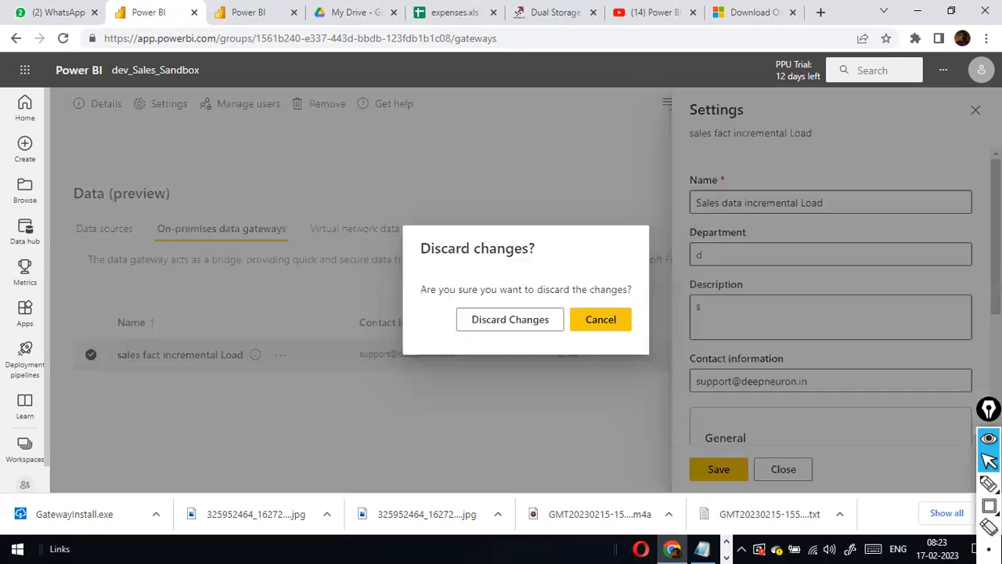
pyautogui.click(622, 320)
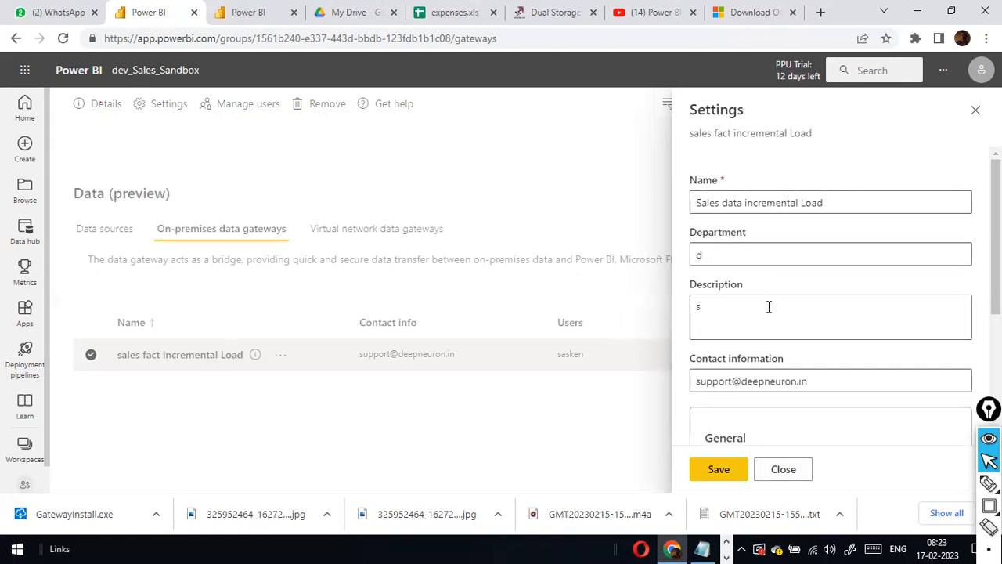
pyautogui.scroll(-3, 783, 271)
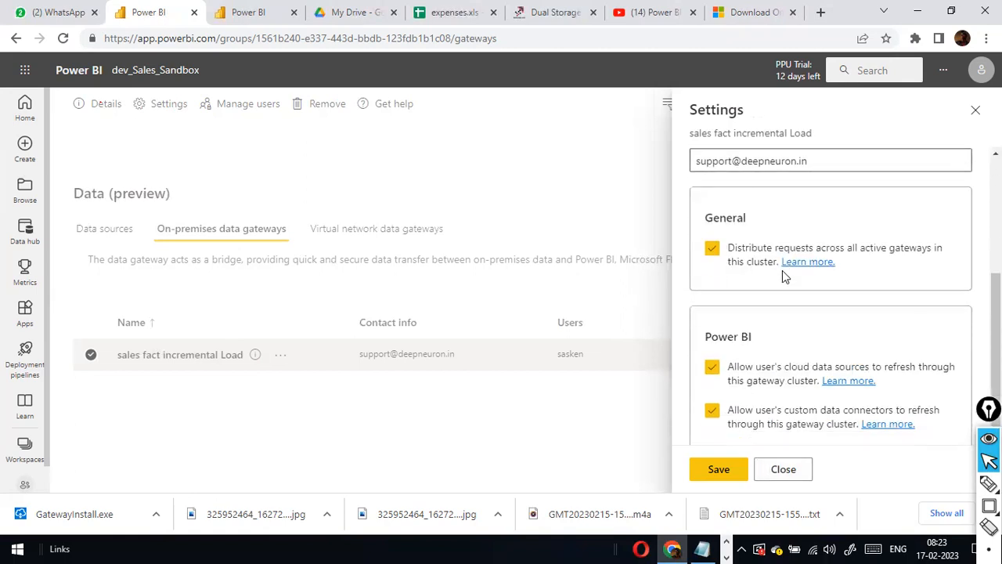
pyautogui.click(789, 471)
pyautogui.click(553, 324)
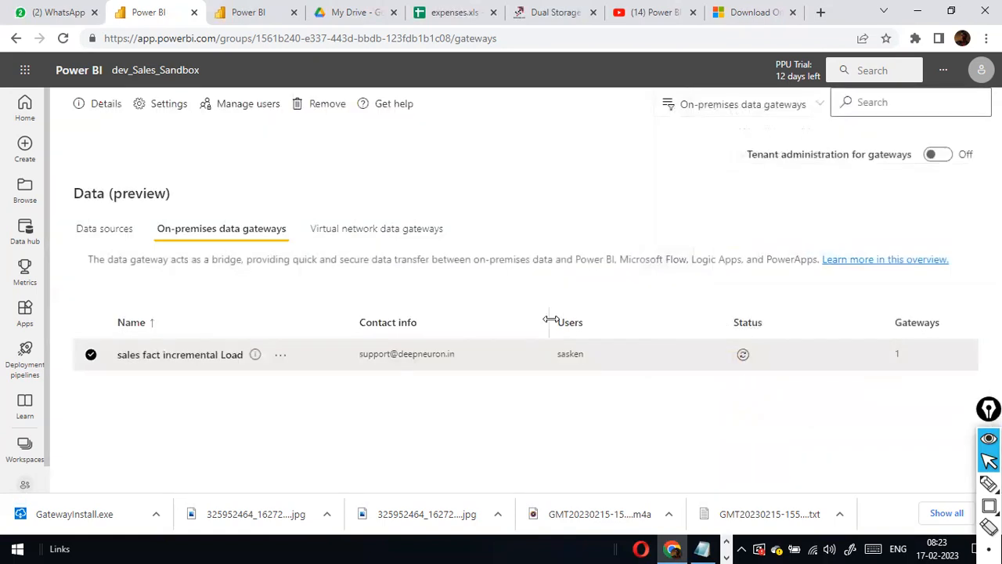
# View the gateway data sources, then return to dev_Sales_Sandbox and open the FolderConnector dataset's options.
pyautogui.click(105, 230)
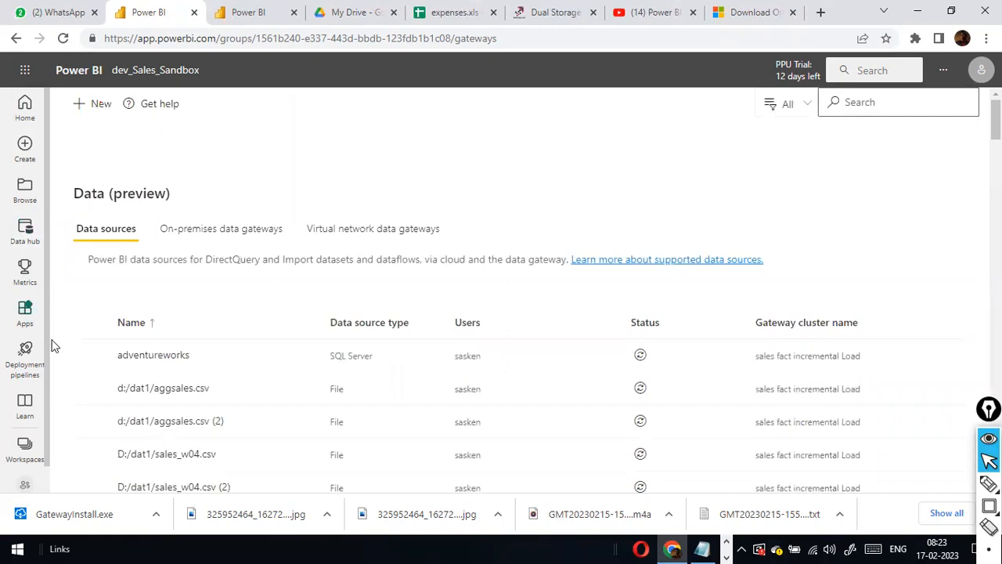
pyautogui.click(24, 487)
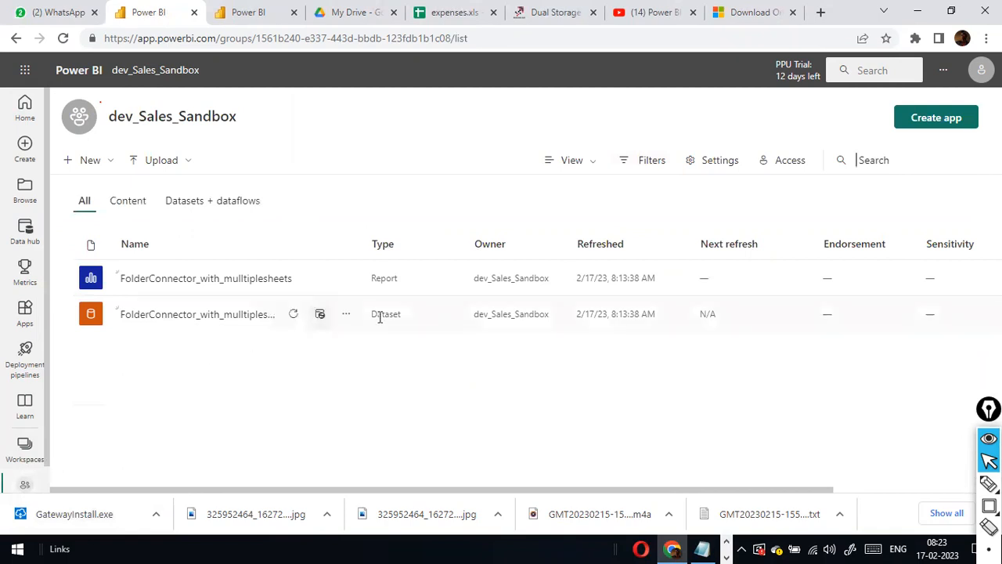
pyautogui.click(342, 318)
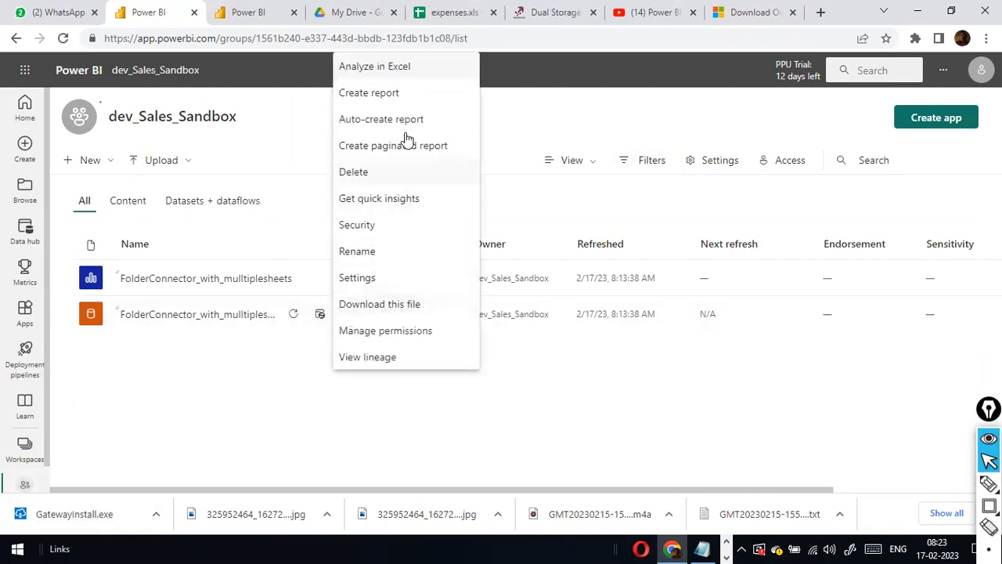
# Open the dataset's settings, expand Gateway connection, and open the sales fact gateway's settings.
pyautogui.click(373, 279)
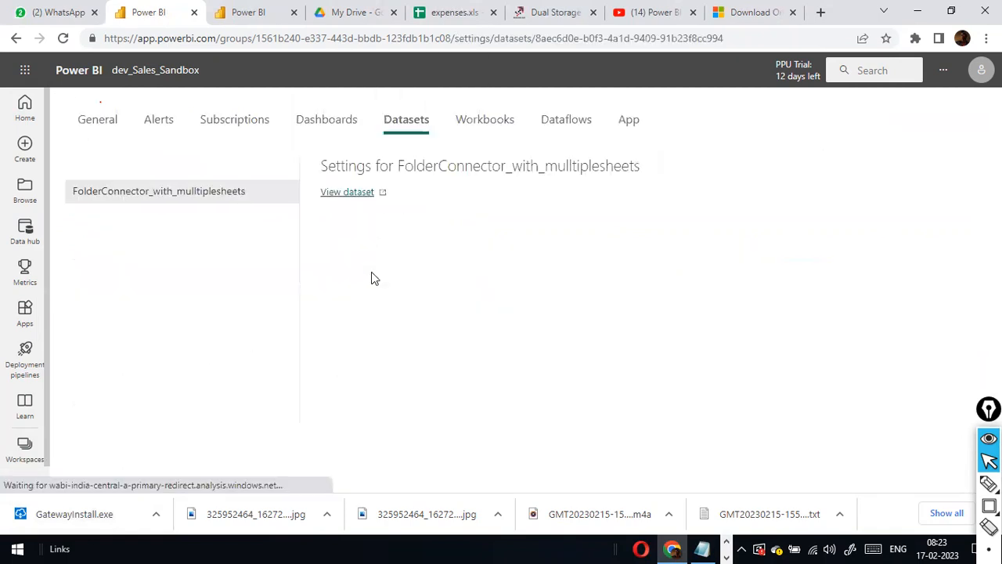
pyautogui.scroll(-3, 455, 318)
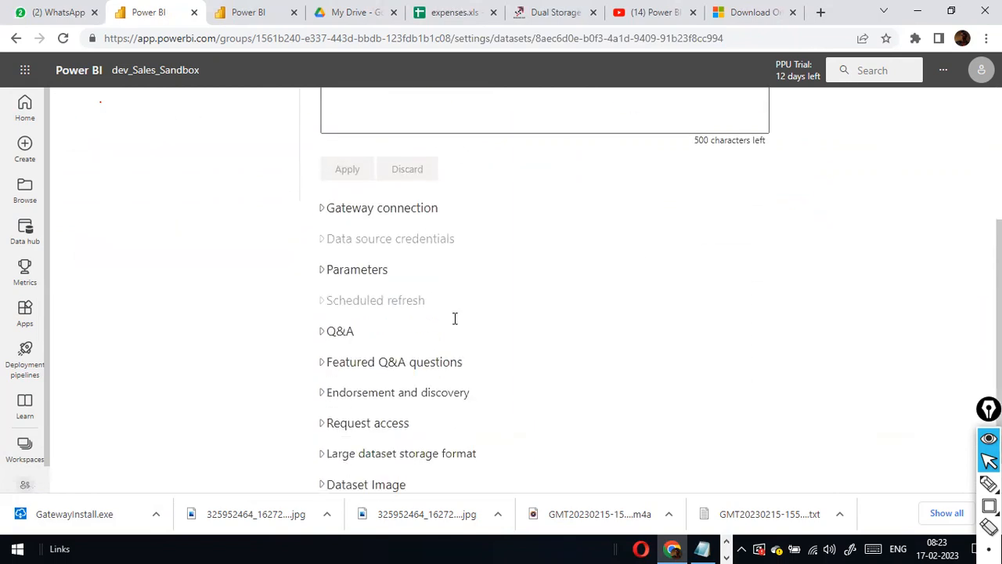
pyautogui.click(321, 209)
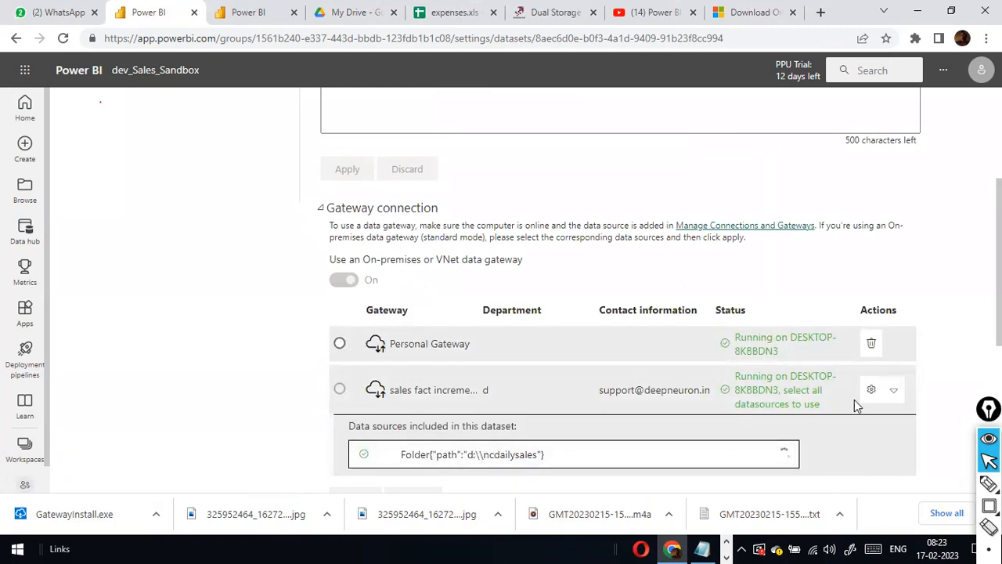
pyautogui.click(895, 391)
pyautogui.click(894, 390)
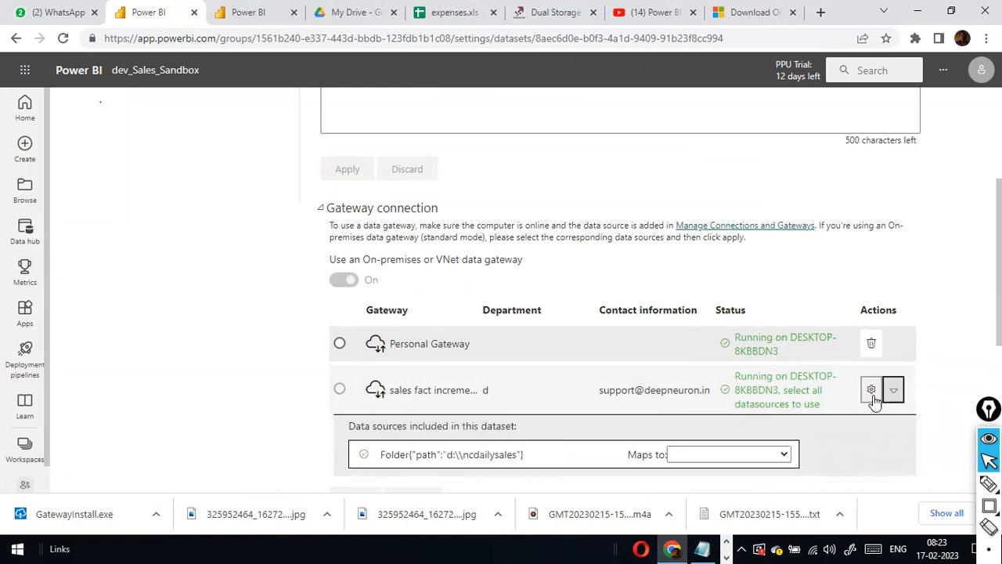
pyautogui.click(871, 389)
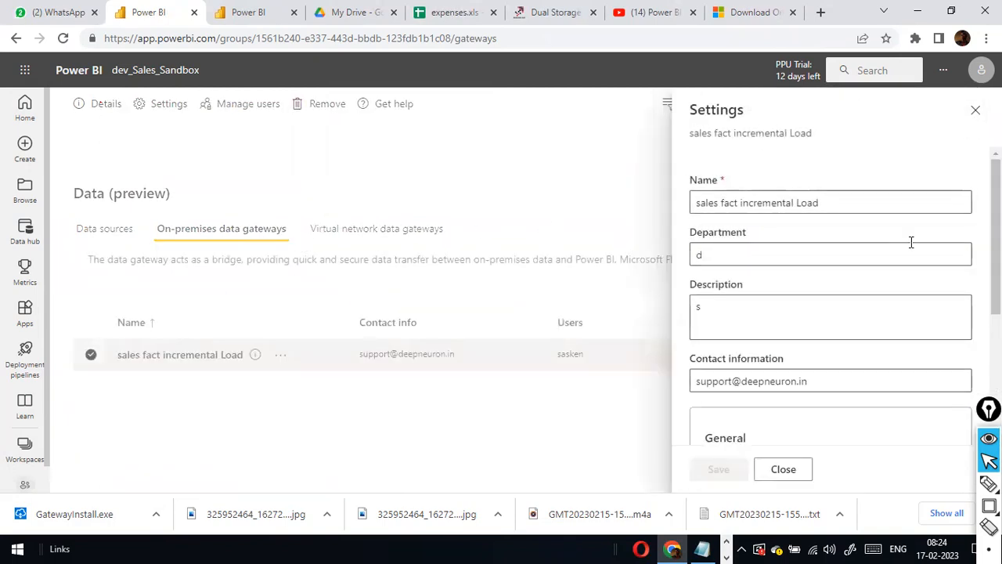
# Close the gateway panel, switch Tenant administration for gateways On, and show the Data sources list.
pyautogui.scroll(-3, 911, 247)
pyautogui.scroll(2, 911, 251)
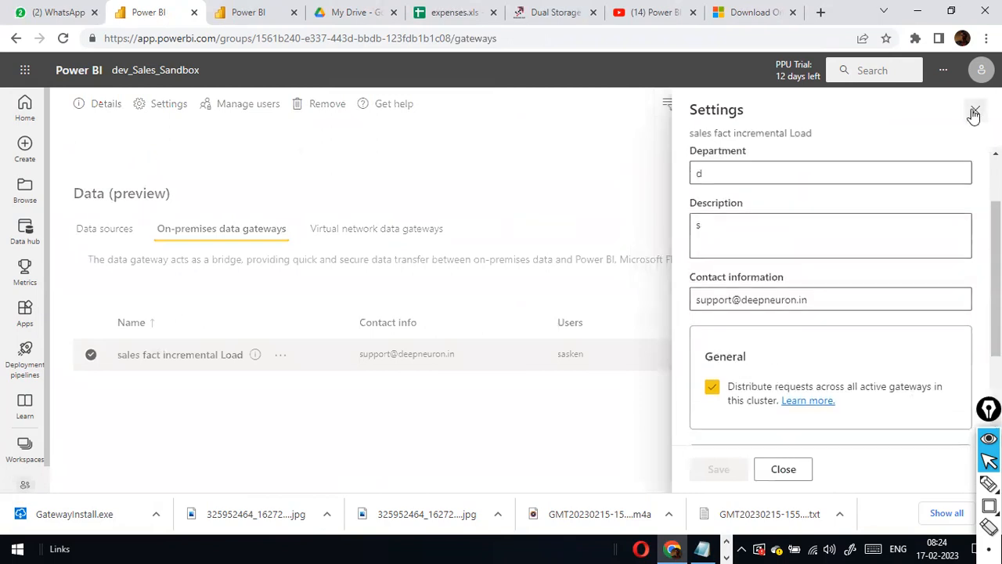
pyautogui.click(975, 110)
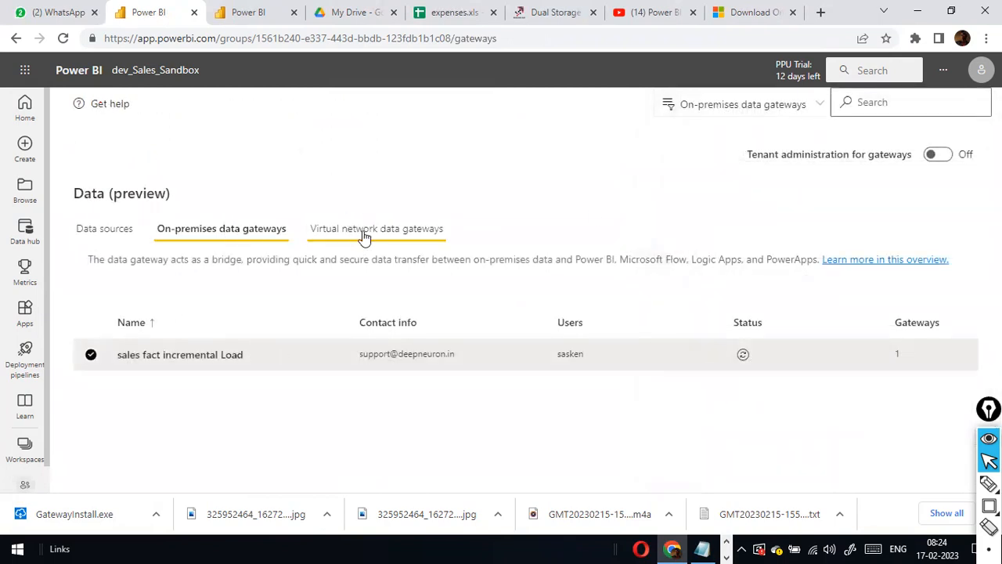
pyautogui.click(939, 155)
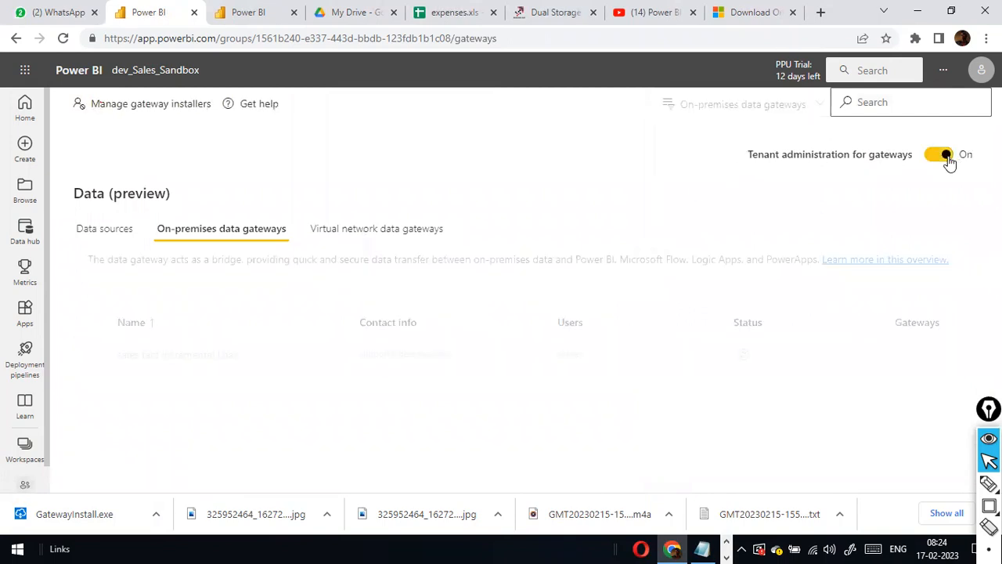
pyautogui.click(123, 237)
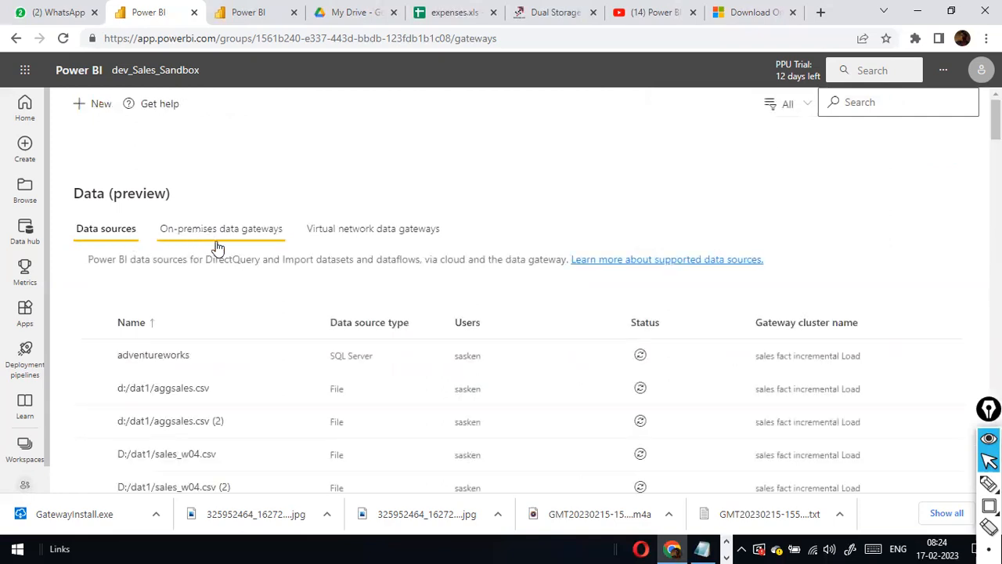
# Find 'ncsal' in the data sources list and open the NC sales source's options.
pyautogui.scroll(-3, 283, 274)
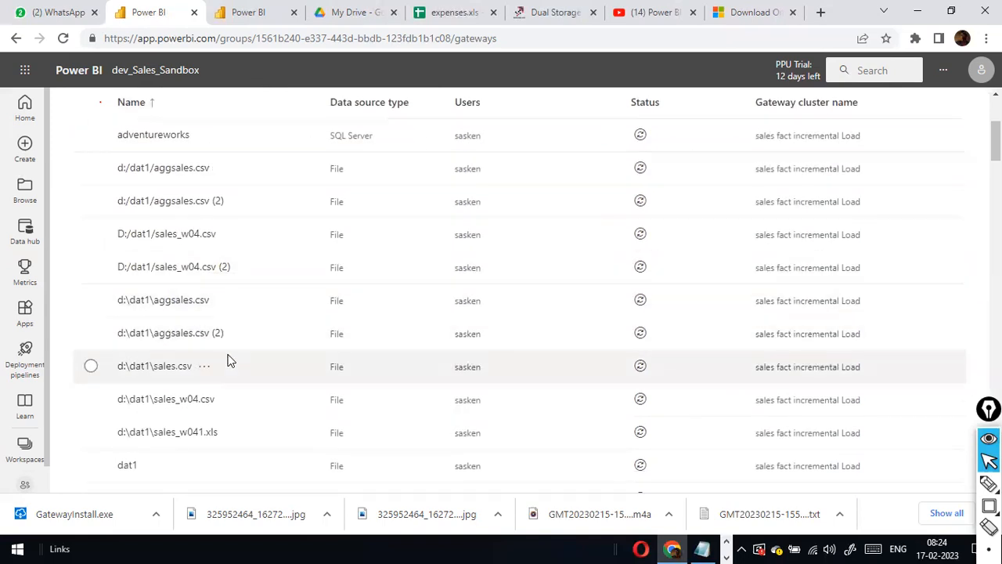
pyautogui.scroll(3, 227, 360)
pyautogui.scroll(-10, 227, 360)
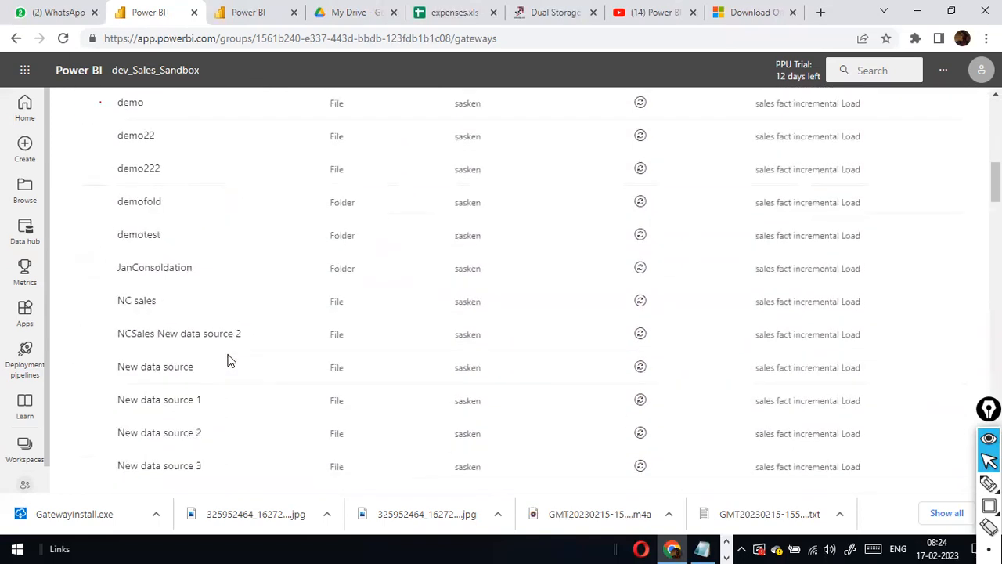
pyautogui.scroll(1, 227, 360)
pyautogui.scroll(5, 227, 359)
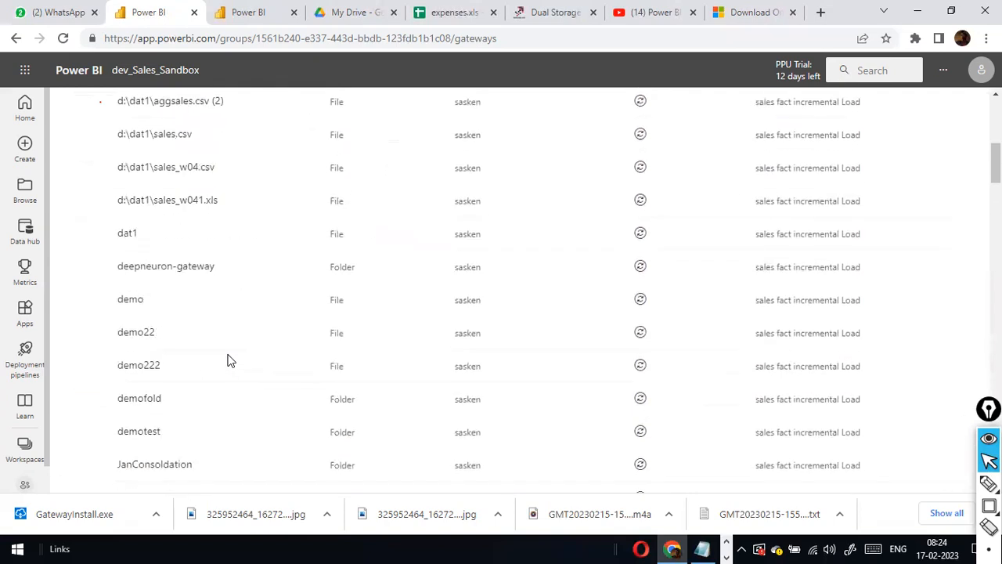
pyautogui.hotkey('ctrl', 'f')
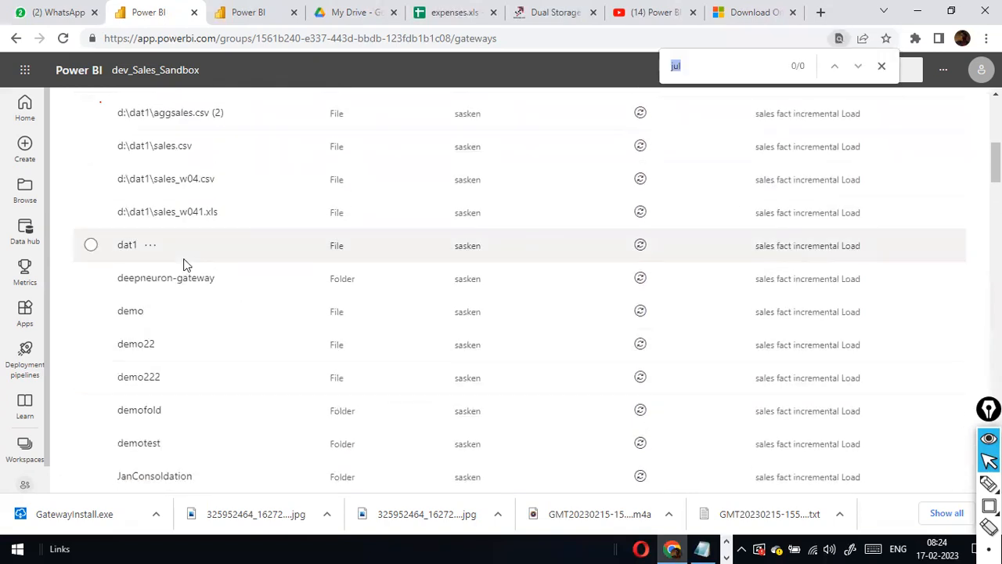
pyautogui.write('nc')
pyautogui.scroll(-3, 183, 265)
pyautogui.write('sals')
pyautogui.press('BackSpace')
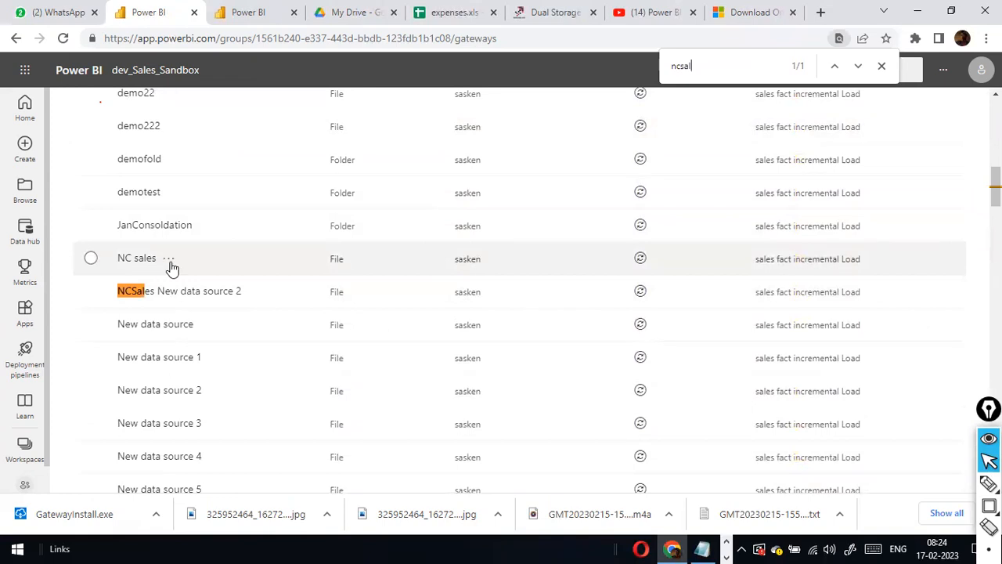
pyautogui.click(169, 261)
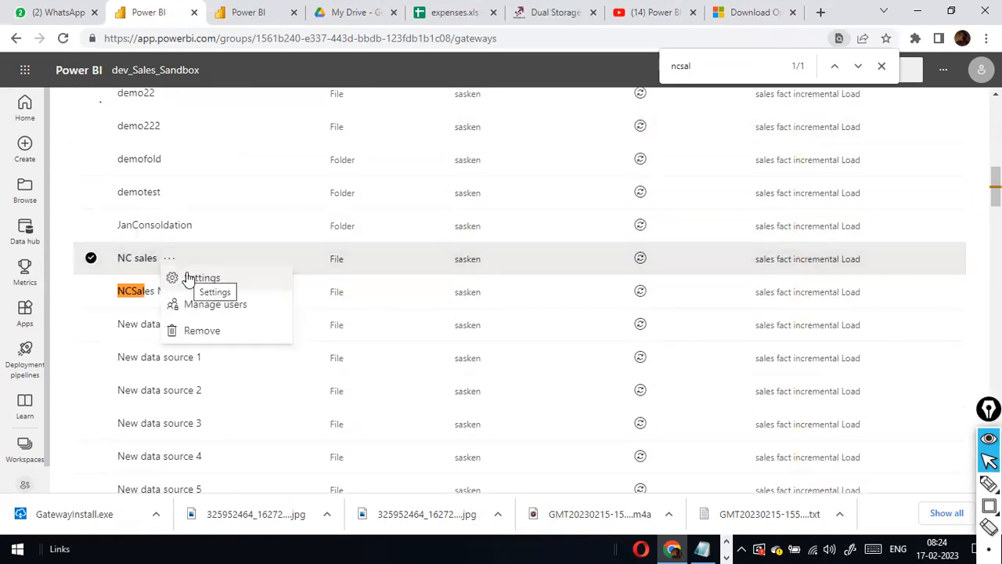
# Review the NC sales source's settings: File path D:\dat1\sales_w04.csv with Windows authentication.
pyautogui.click(190, 282)
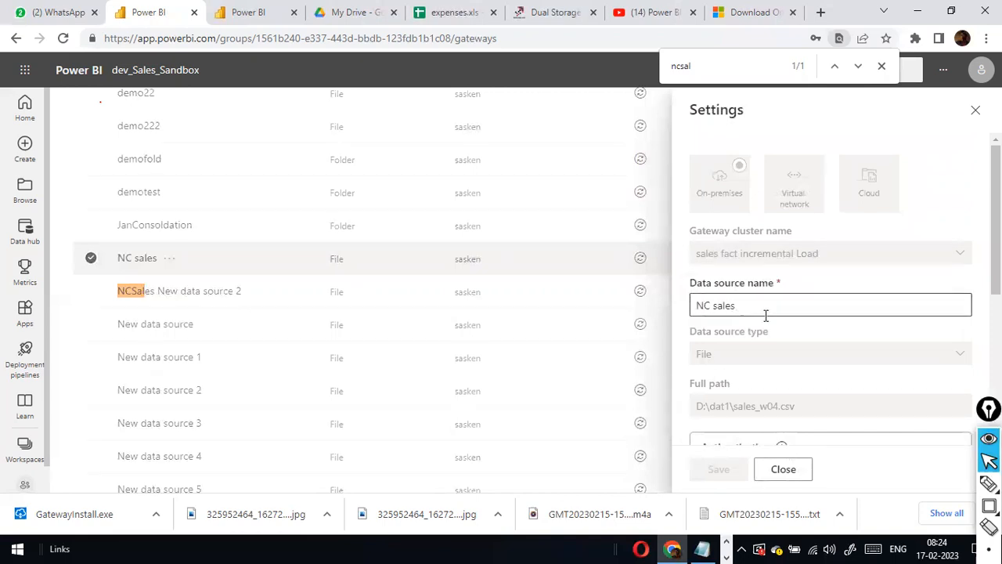
pyautogui.scroll(-3, 767, 315)
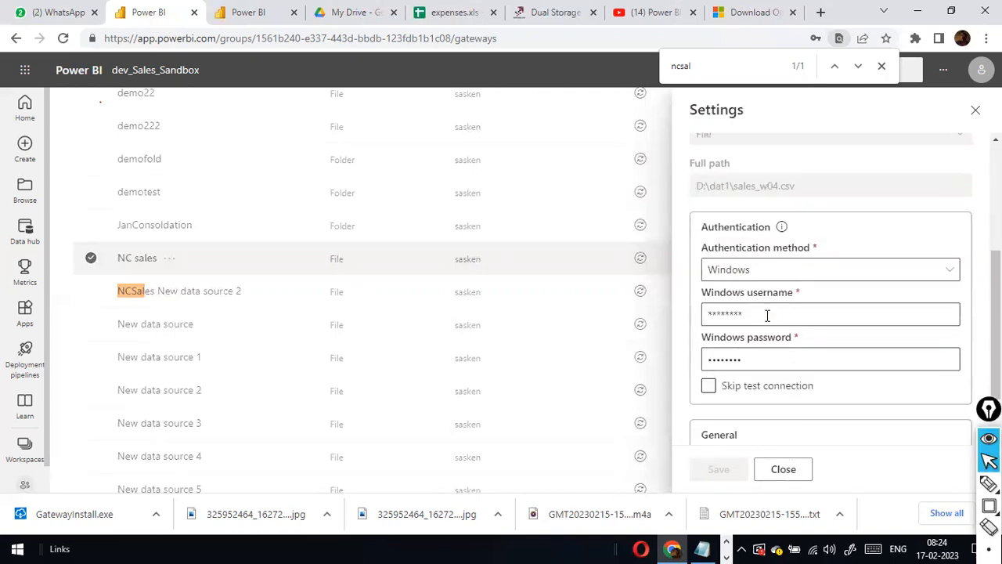
pyautogui.scroll(3, 737, 219)
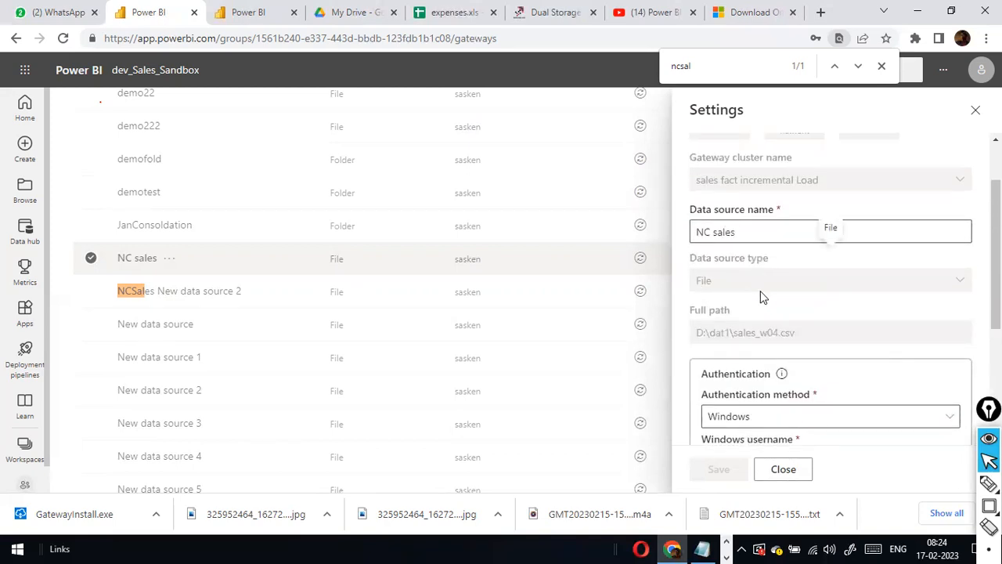
pyautogui.scroll(-1, 760, 291)
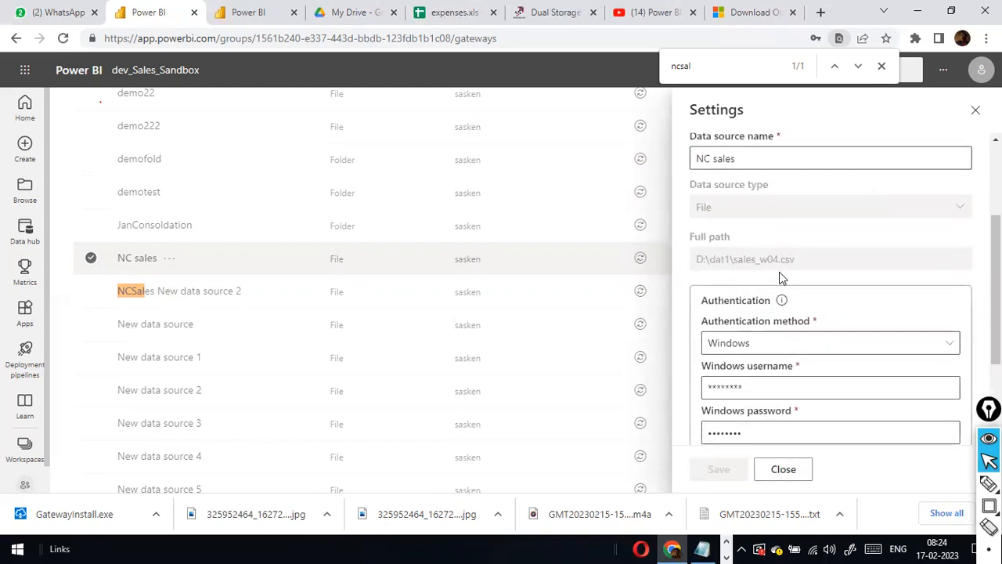
pyautogui.scroll(-2, 784, 356)
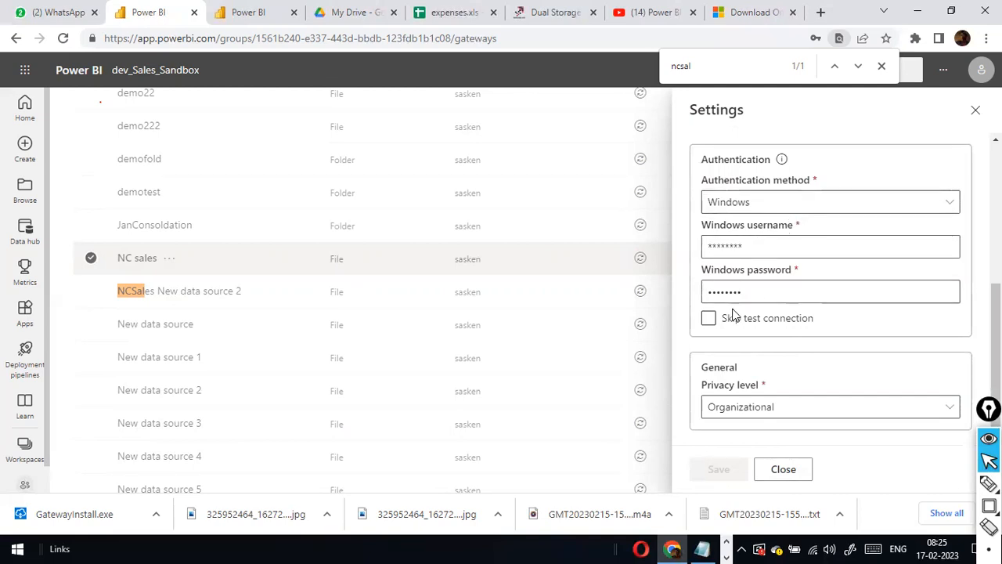
pyautogui.scroll(4, 737, 313)
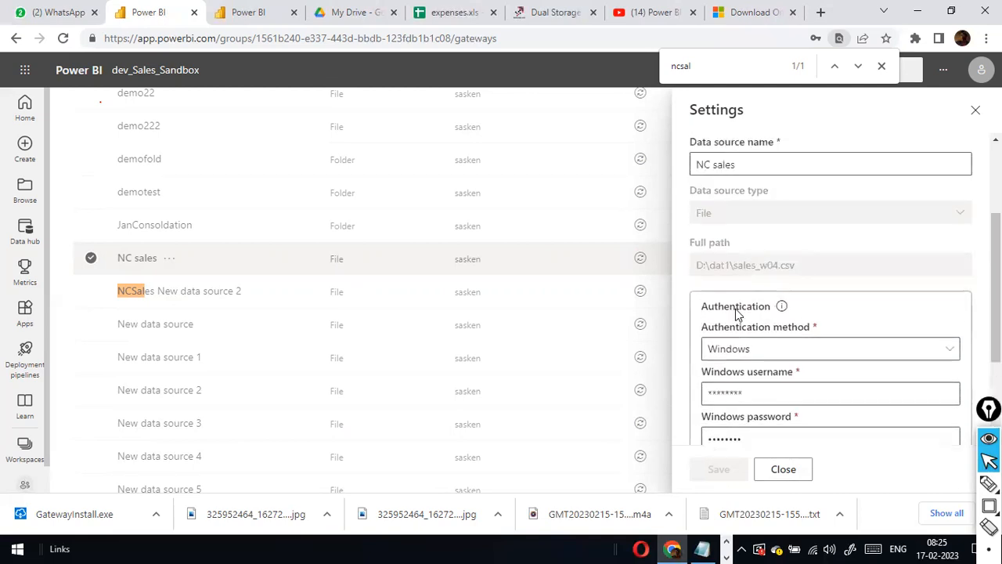
pyautogui.click(976, 111)
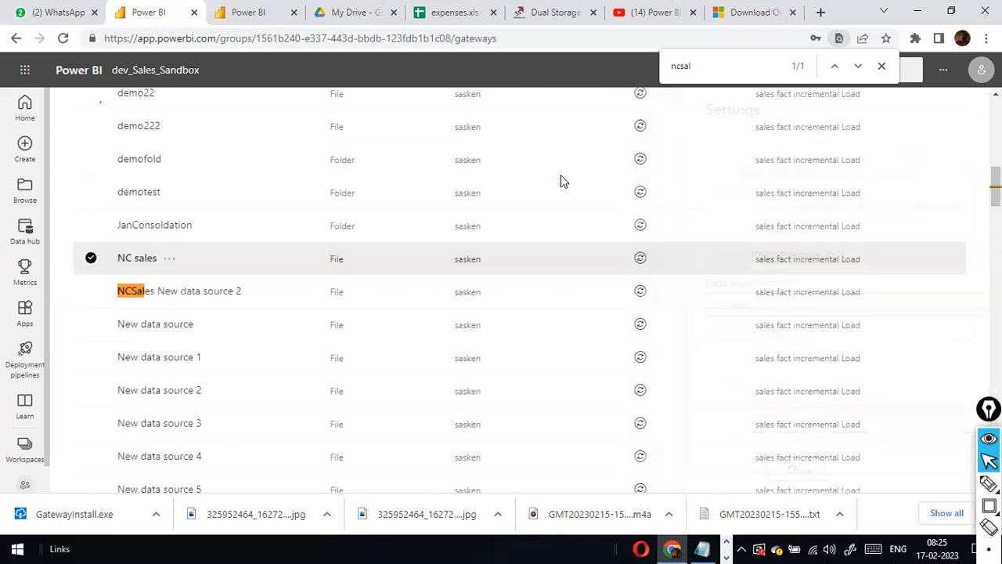
pyautogui.scroll(10, 251, 192)
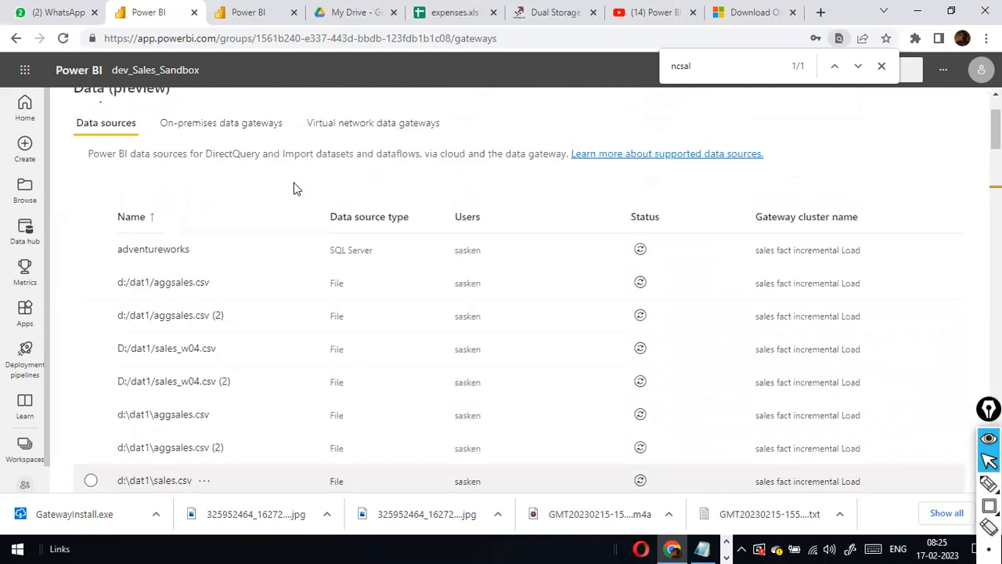
pyautogui.click(106, 107)
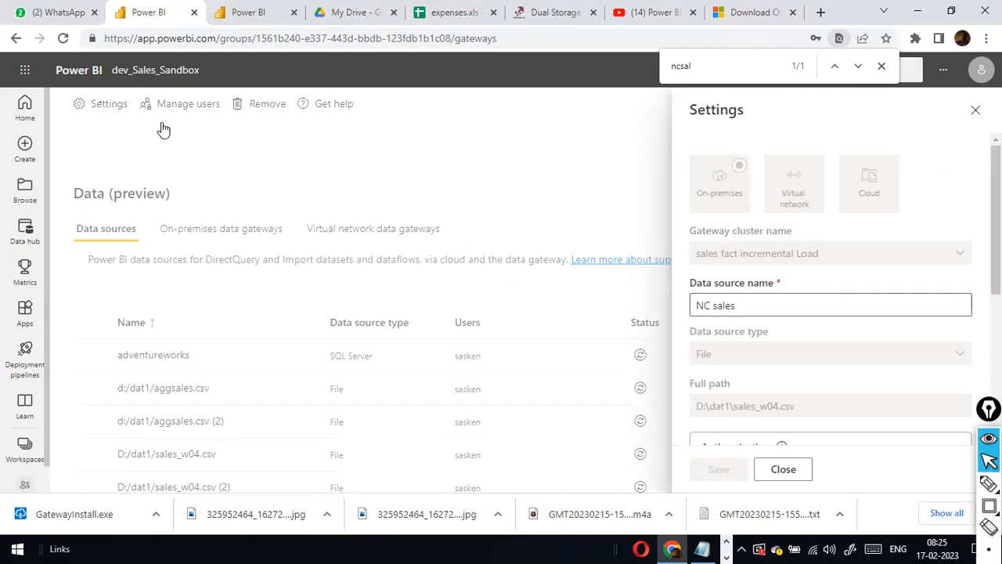
# Return to the dataset's Gateway connection and open the sales fact incremental Load gateway's settings.
pyautogui.click(976, 111)
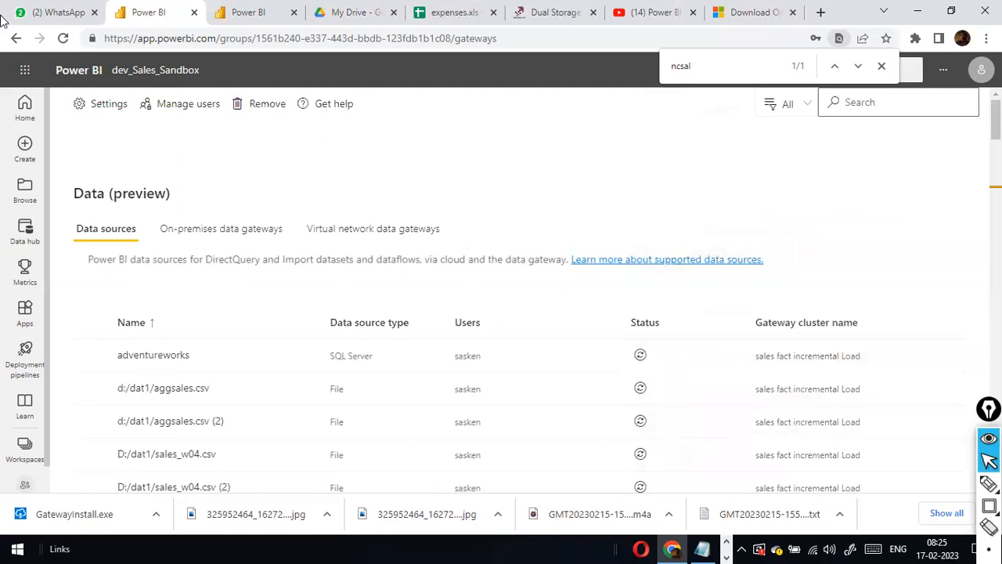
pyautogui.click(15, 38)
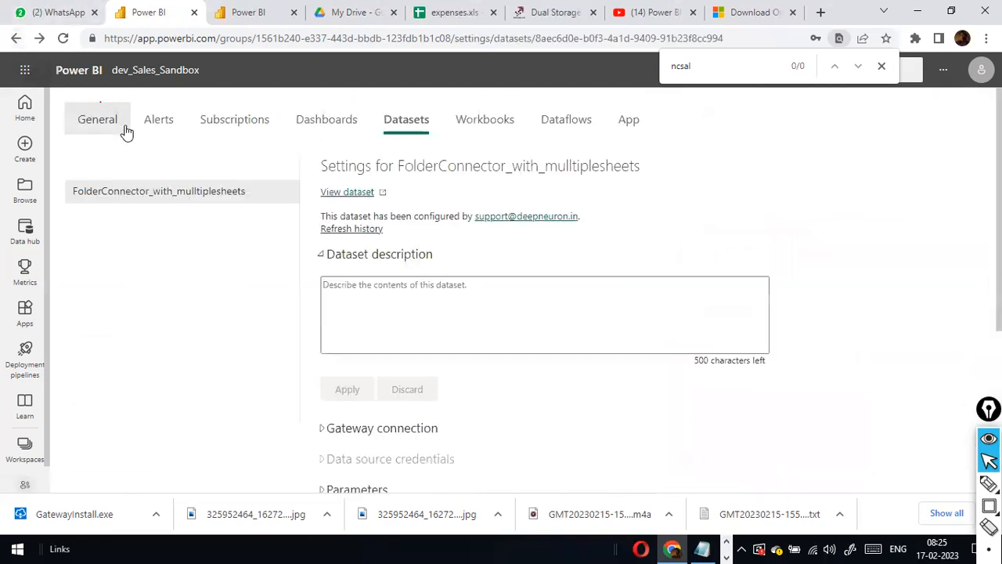
pyautogui.scroll(-2, 473, 278)
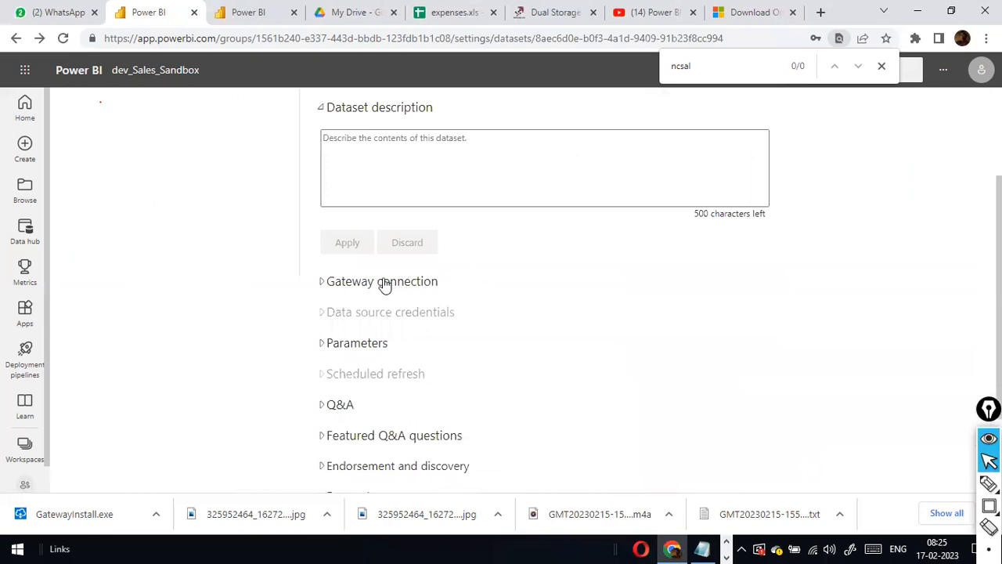
pyautogui.click(325, 287)
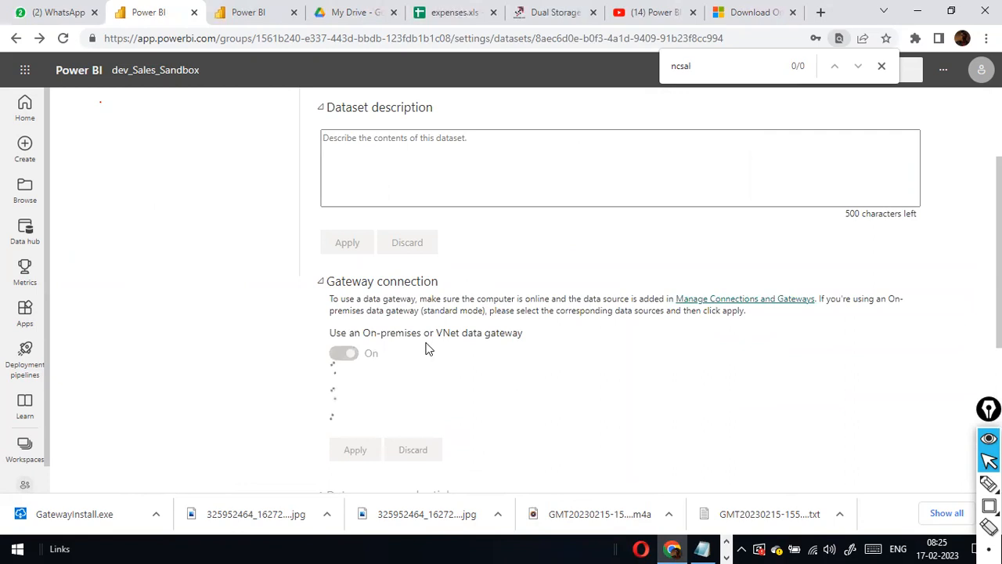
pyautogui.scroll(-3, 459, 301)
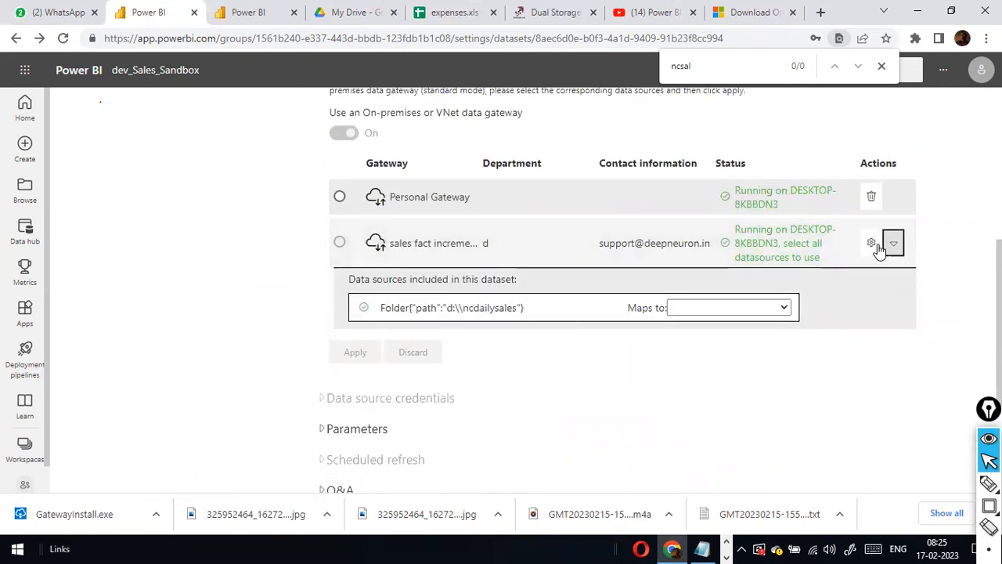
pyautogui.click(872, 244)
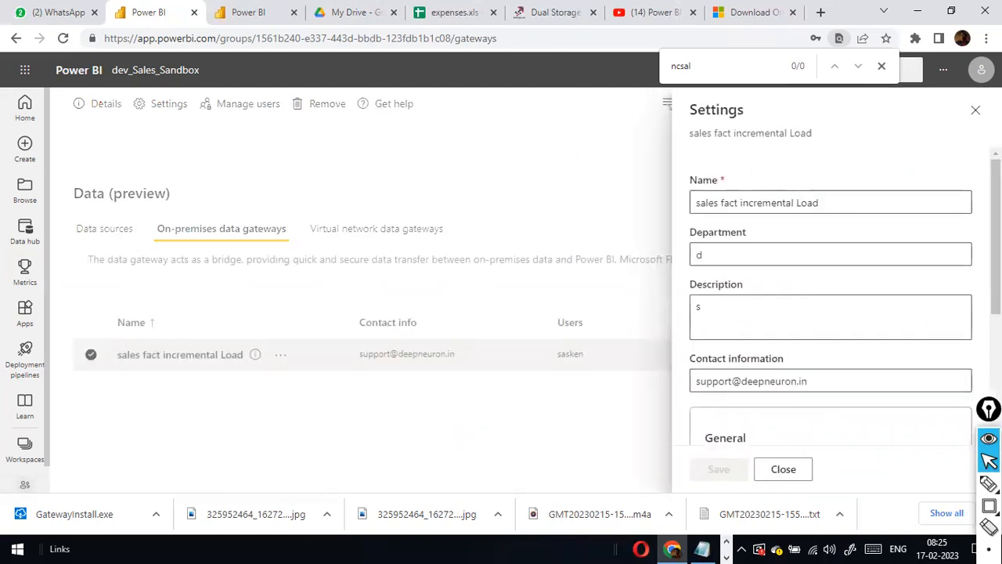
# Look over the gateway Data sources list and New data source form, then return to dev_Sales_Sandbox.
pyautogui.click(976, 112)
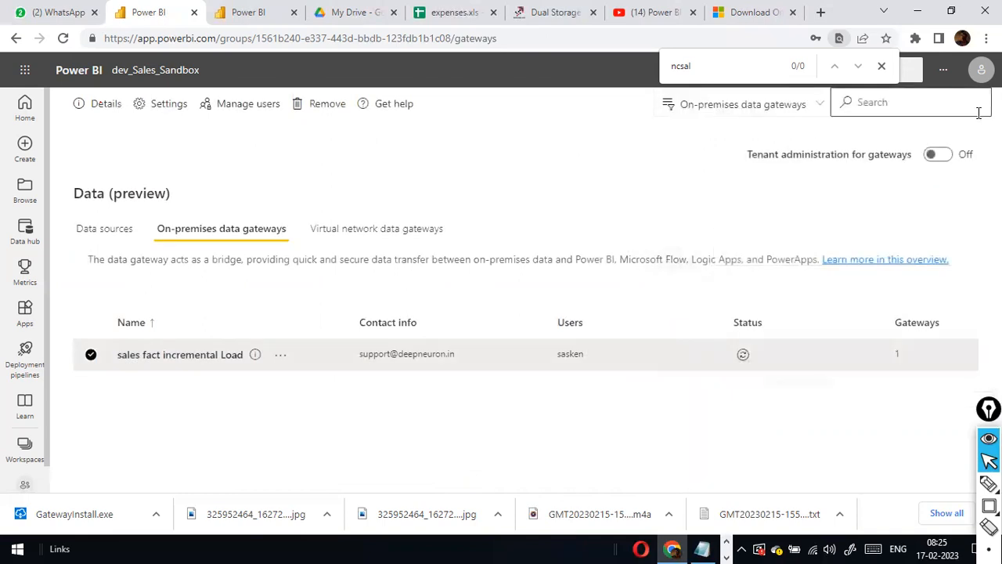
pyautogui.click(942, 157)
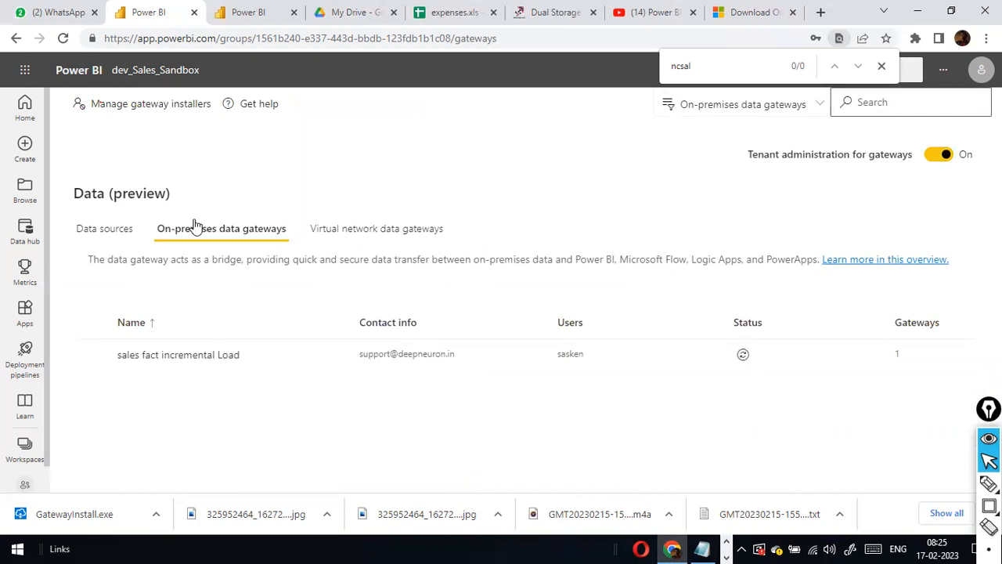
pyautogui.click(92, 236)
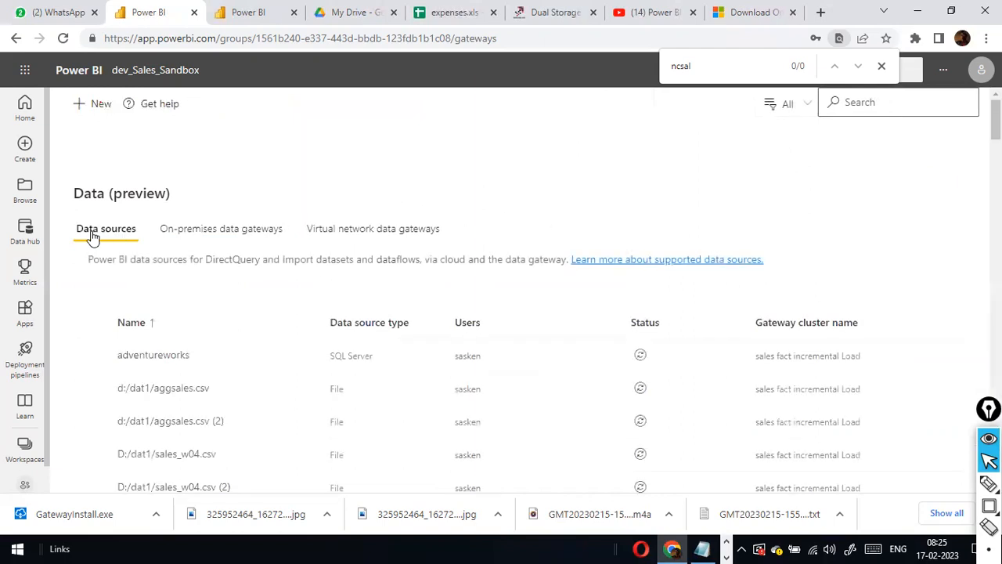
pyautogui.click(85, 112)
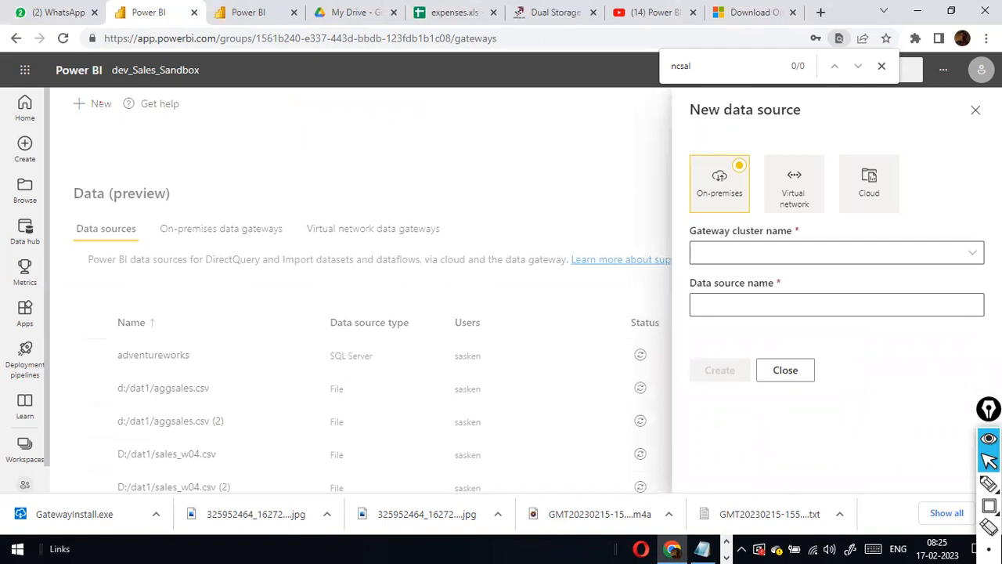
pyautogui.click(976, 109)
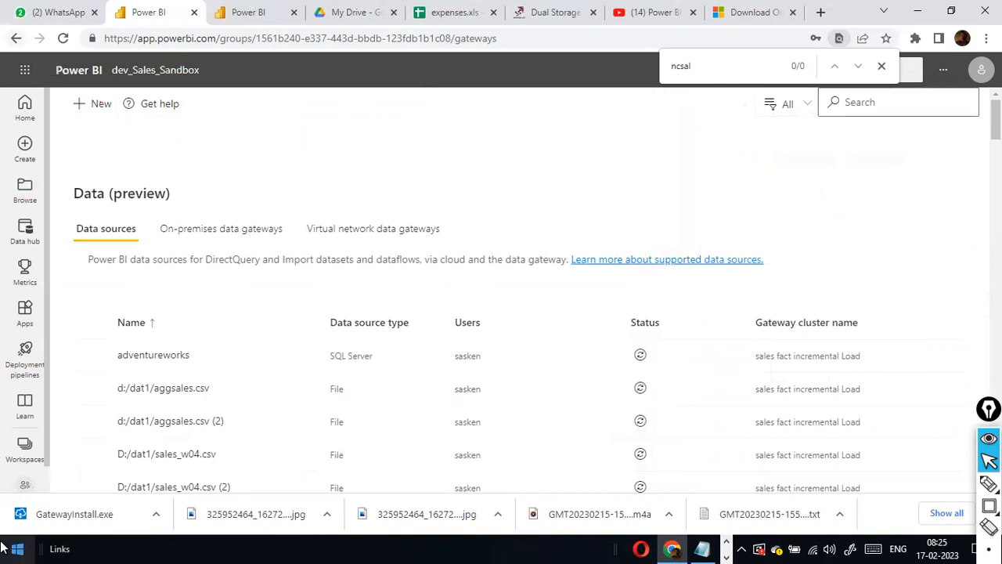
pyautogui.click(22, 486)
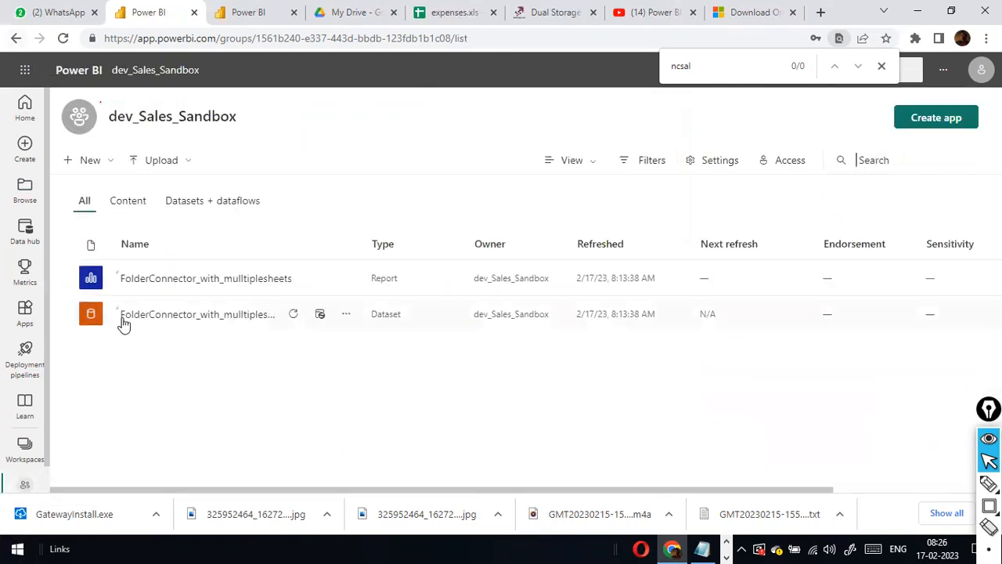
# Check the FolderConnector_with_mulltiplesheets dataset's Gateway connection, then go to Manage Connections and Gateways.
pyautogui.moveTo(263, 117); pyautogui.dragTo(107, 127)
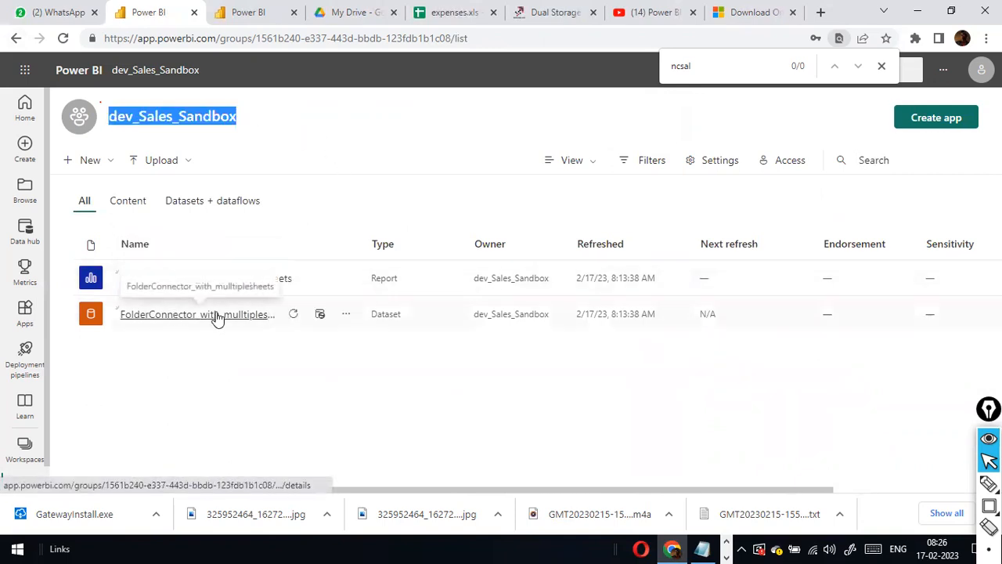
pyautogui.click(346, 314)
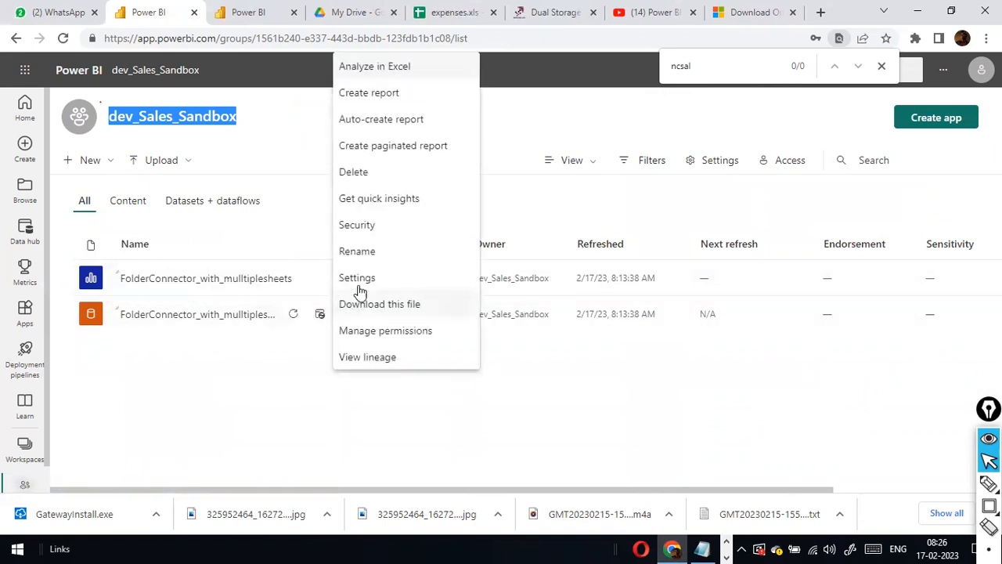
pyautogui.click(359, 278)
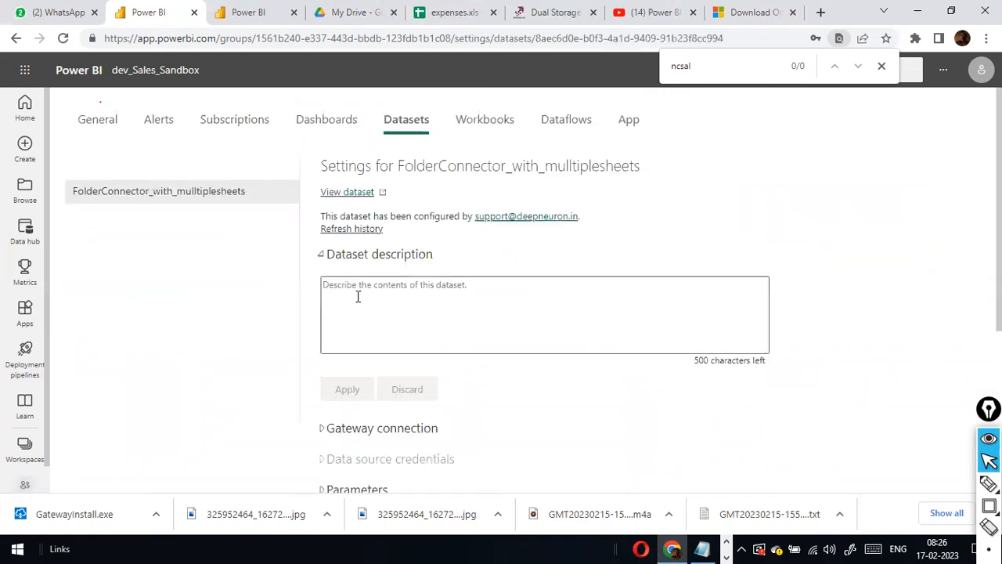
pyautogui.scroll(-2, 392, 270)
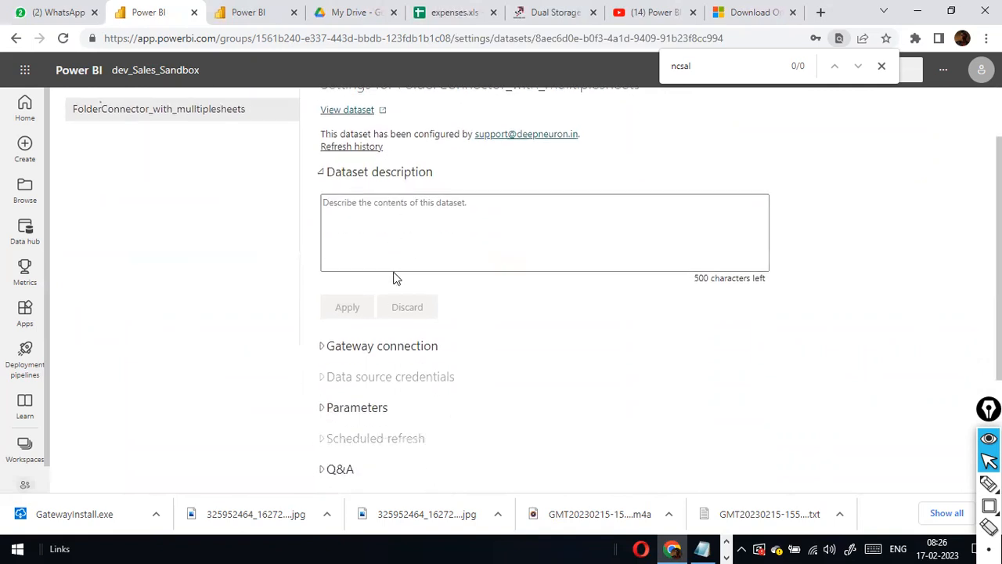
pyautogui.click(321, 282)
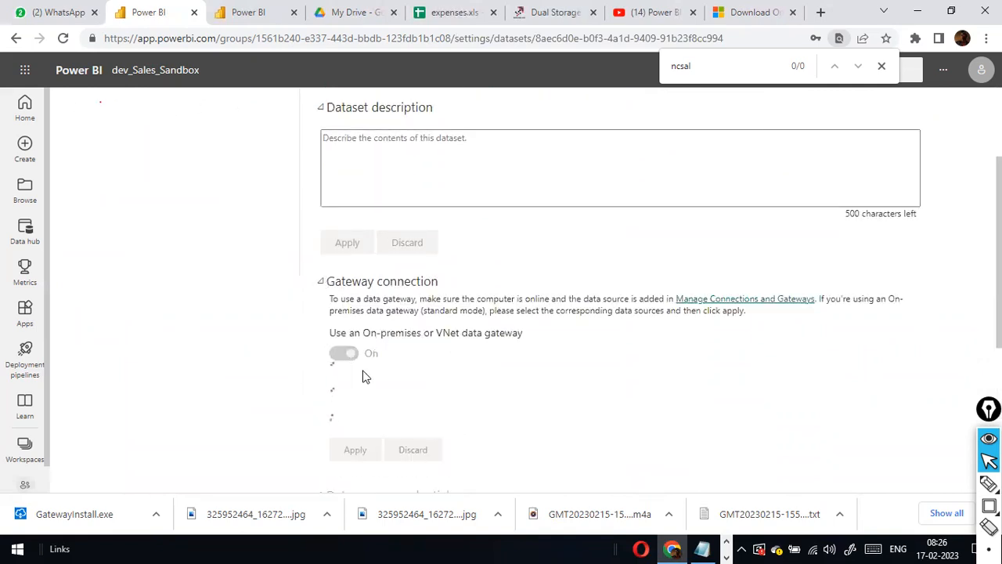
pyautogui.scroll(-2, 432, 352)
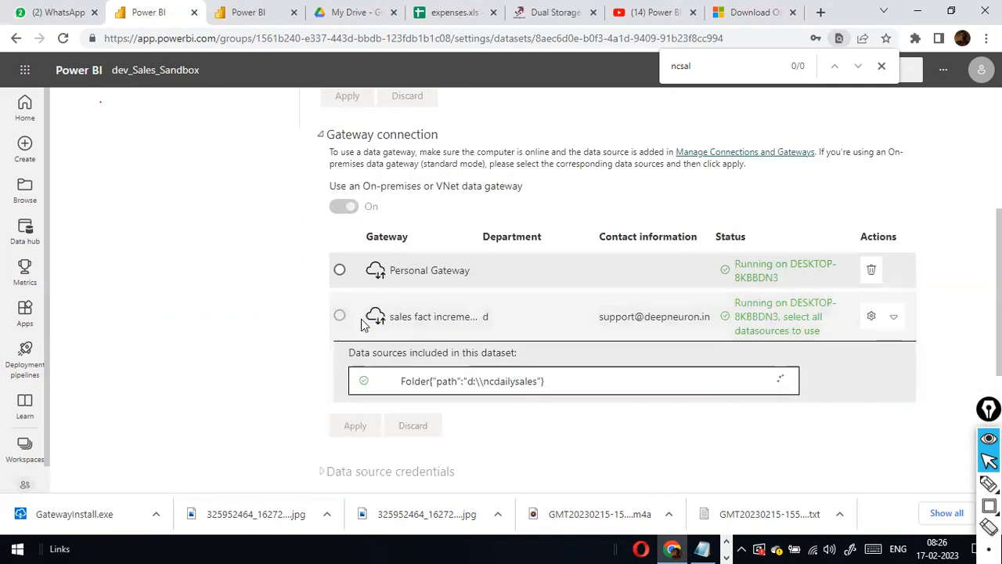
pyautogui.click(874, 316)
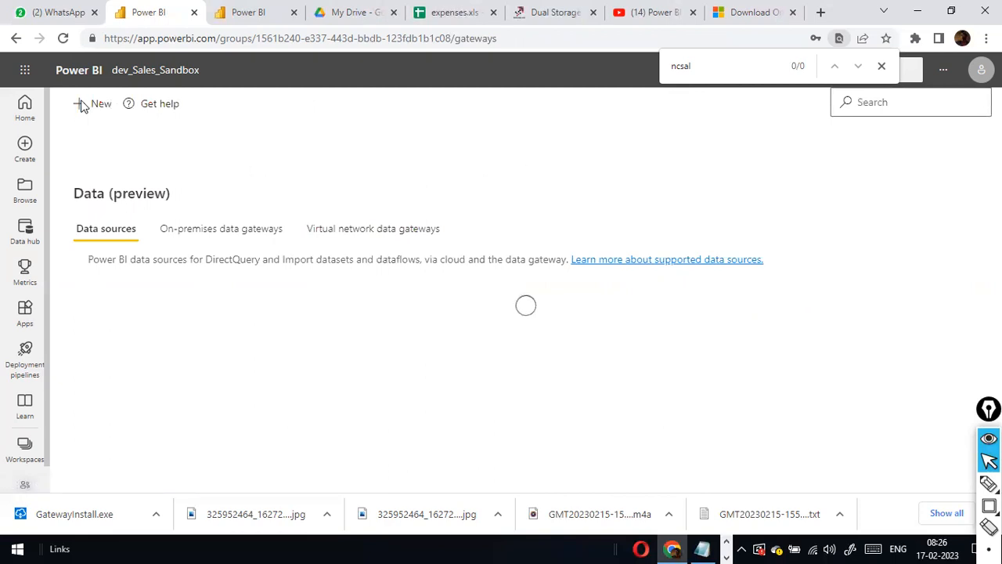
pyautogui.click(99, 105)
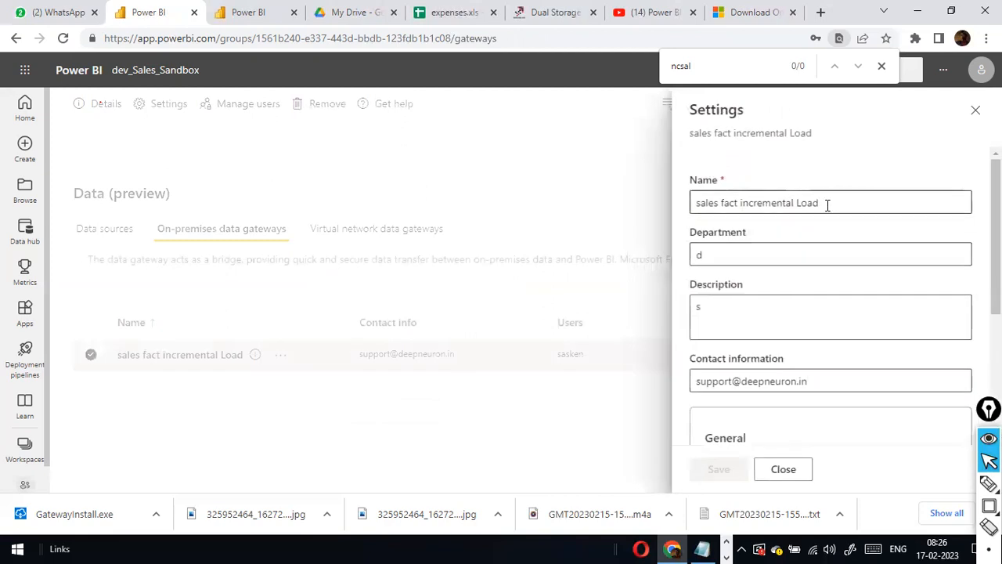
pyautogui.click(828, 205)
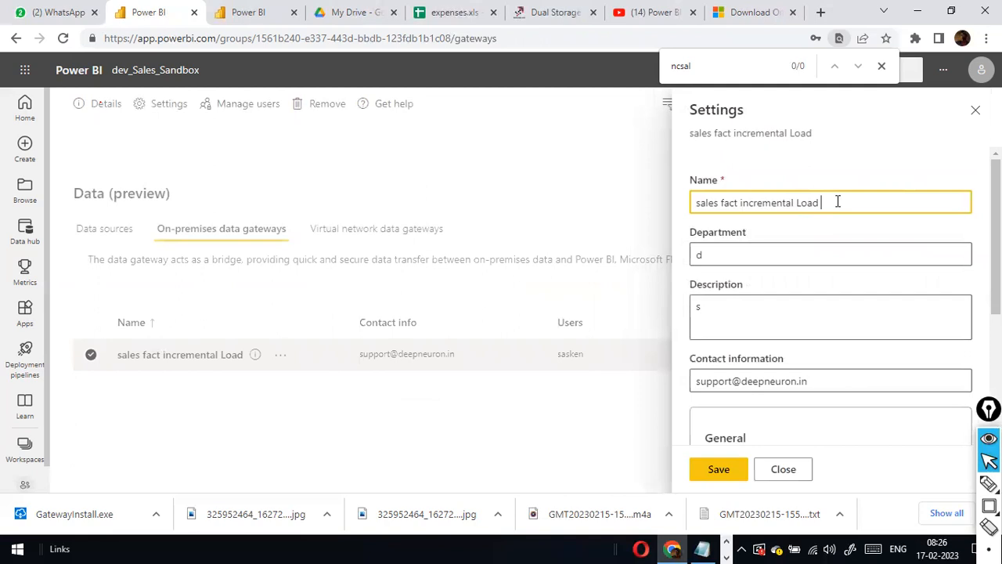
pyautogui.write('morning batch')
pyautogui.moveTo(822, 208); pyautogui.dragTo(893, 217)
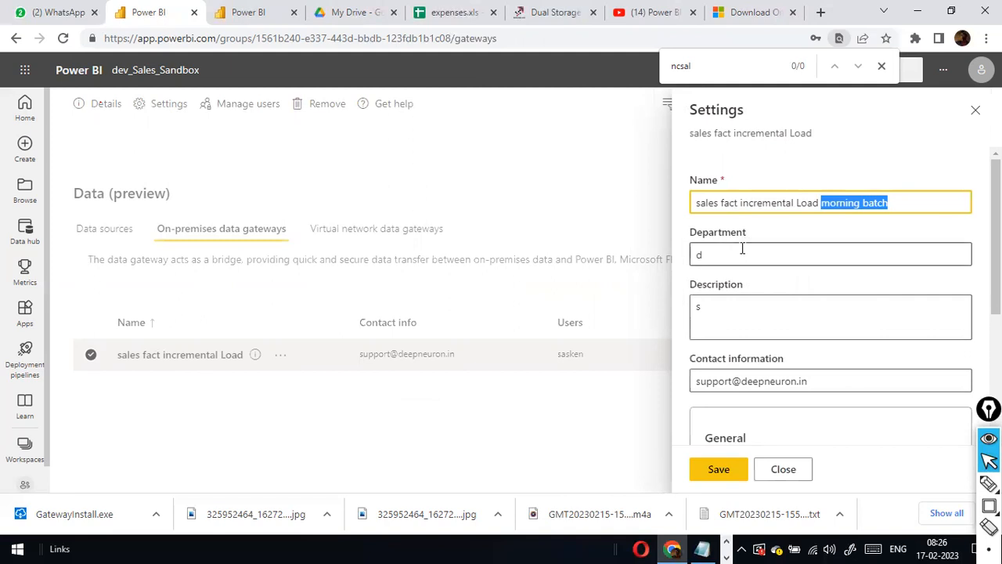
pyautogui.scroll(-3, 776, 300)
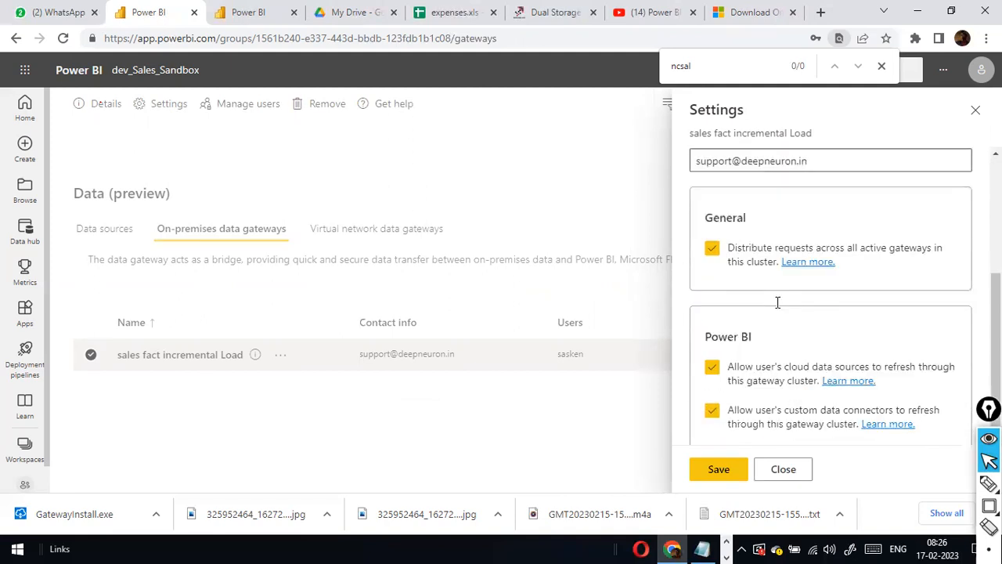
pyautogui.scroll(3, 778, 303)
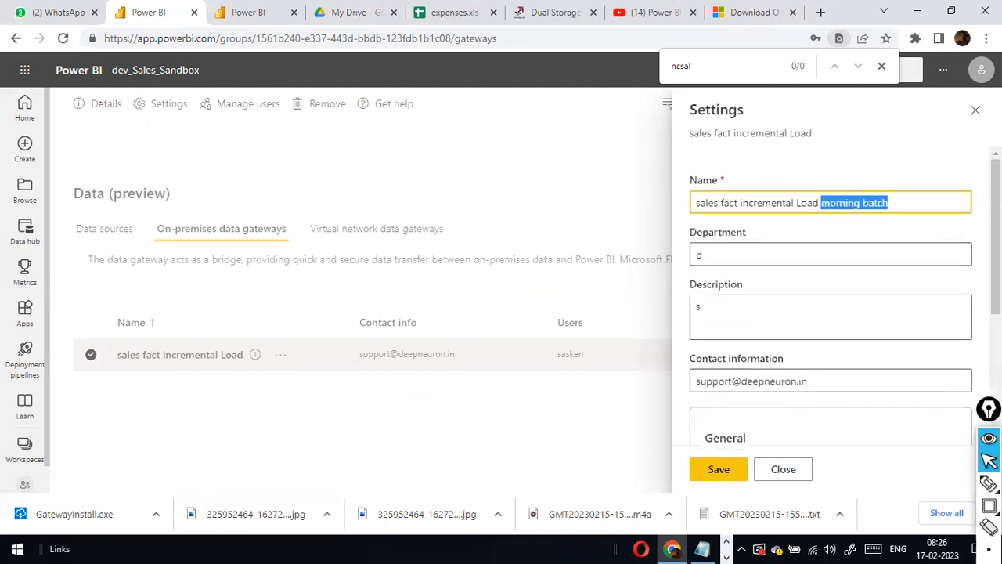
pyautogui.press('Escape')
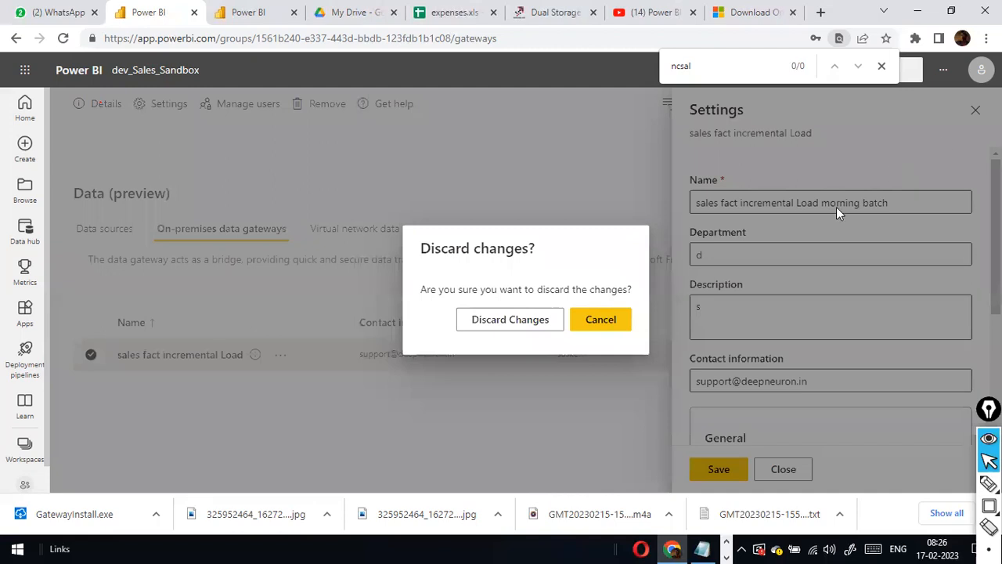
pyautogui.click(535, 322)
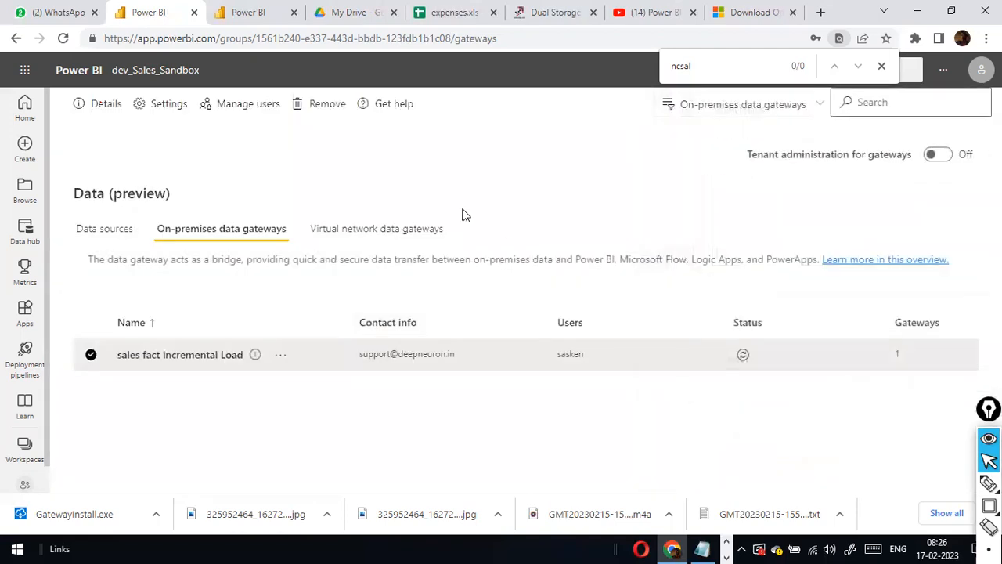
pyautogui.click(158, 110)
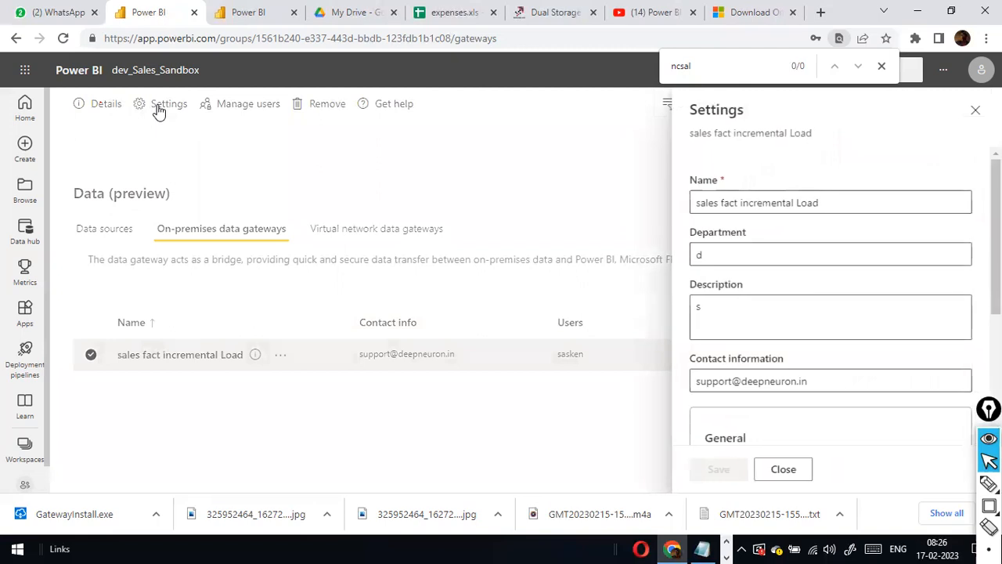
pyautogui.scroll(-3, 823, 258)
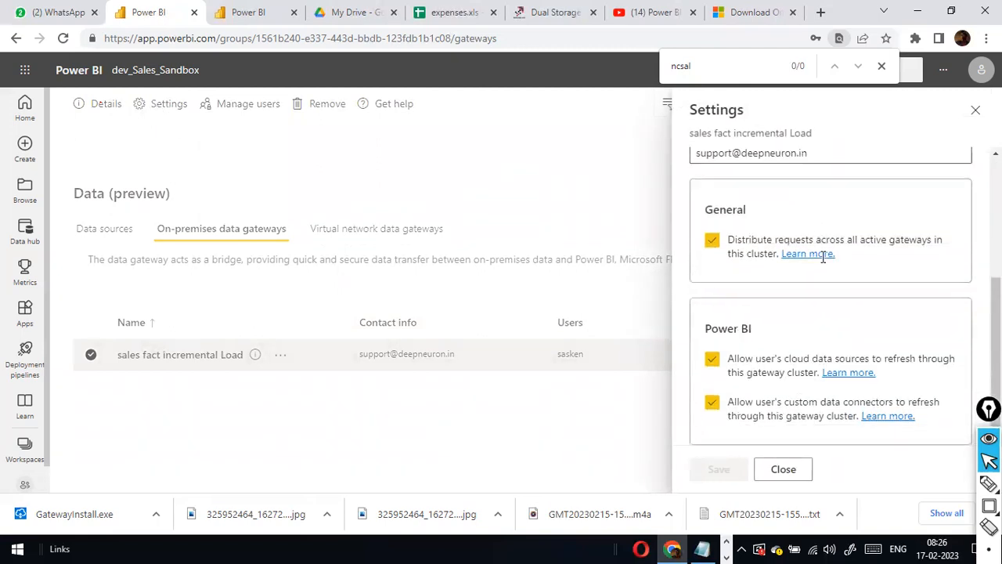
pyautogui.click(975, 110)
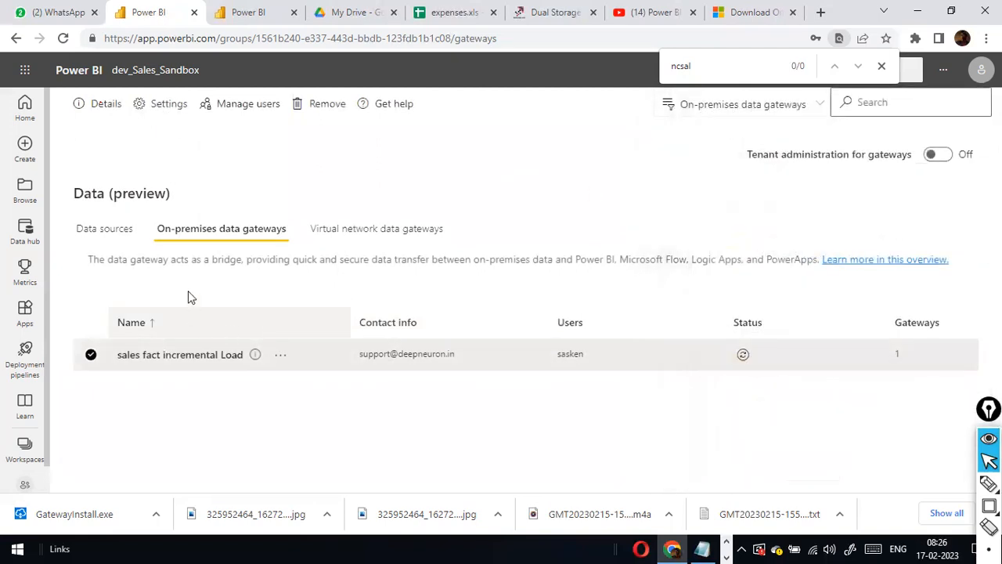
pyautogui.click(101, 230)
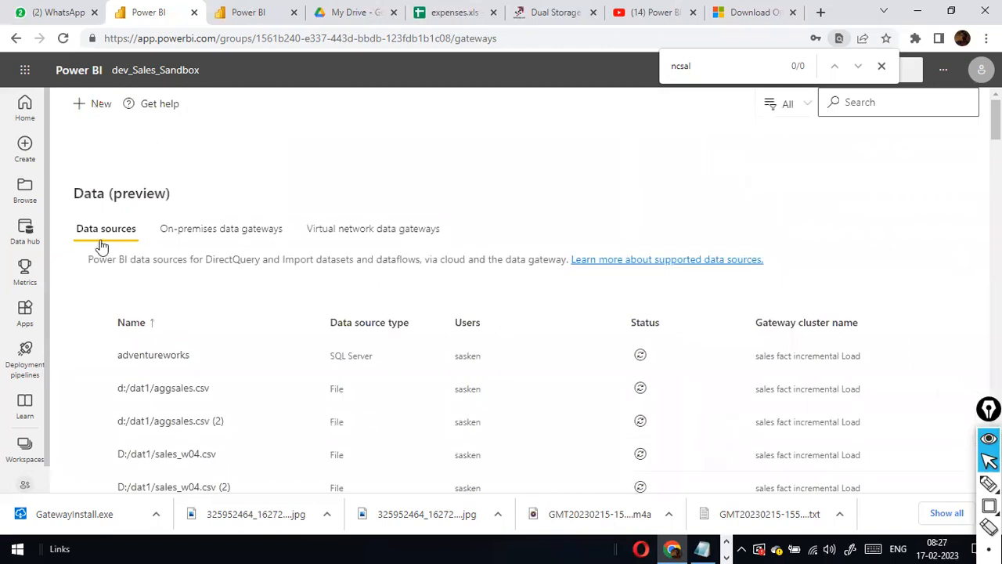
# Start a new data source on the sales fact incremental Load gateway cluster, entering 'Morning Batch'.
pyautogui.click(94, 104)
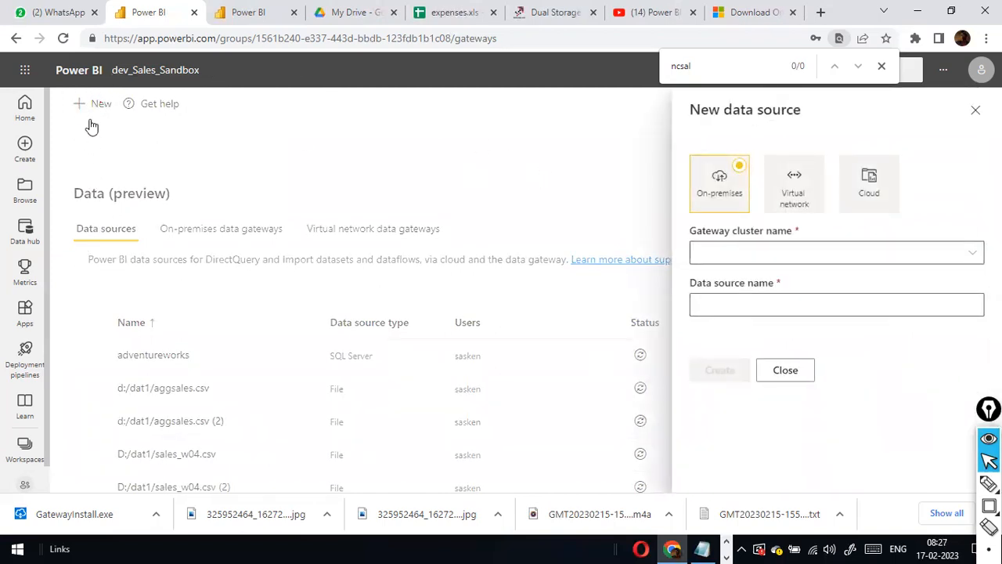
pyautogui.click(855, 252)
pyautogui.write('sales fact incremental Load')
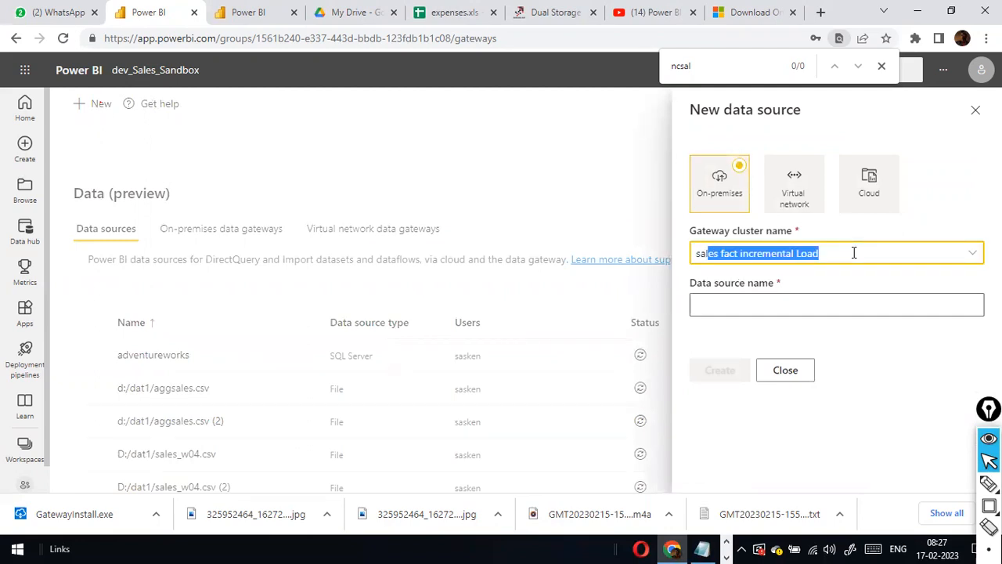
pyautogui.press('Tab')
pyautogui.hotkey('shift', 'Tab')
pyautogui.click(854, 252)
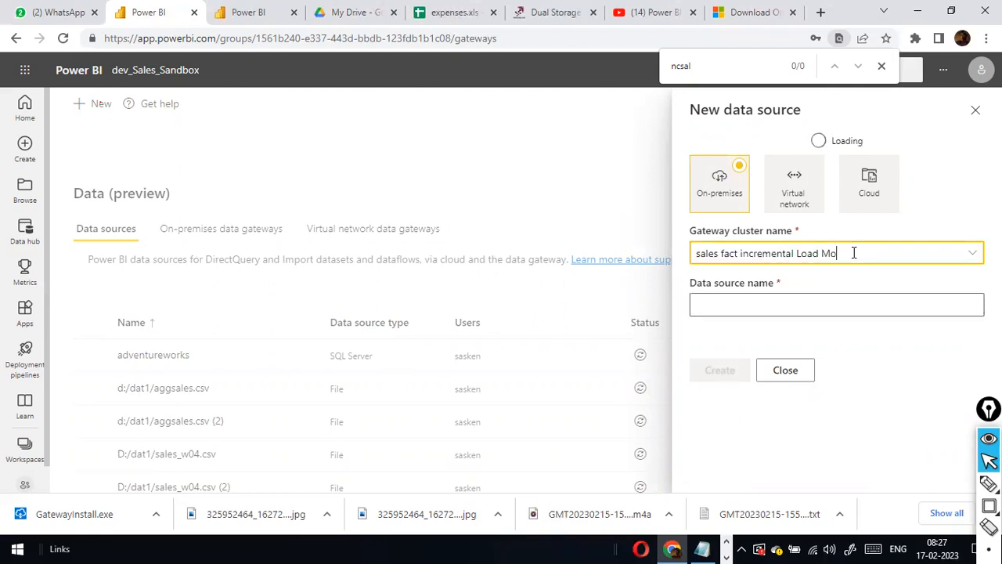
pyautogui.write('Morning Batch')
pyautogui.press('Tab')
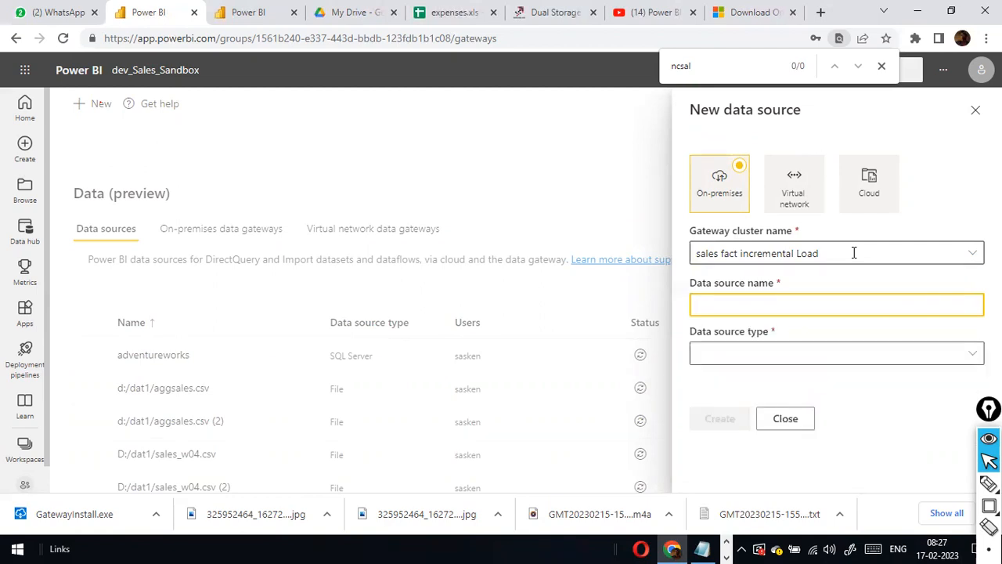
# Name the source 'Incremental Load for Sales data', make it a Folder type, and begin the path D:\Nc.
pyautogui.write('Incremental Load for Sales data')
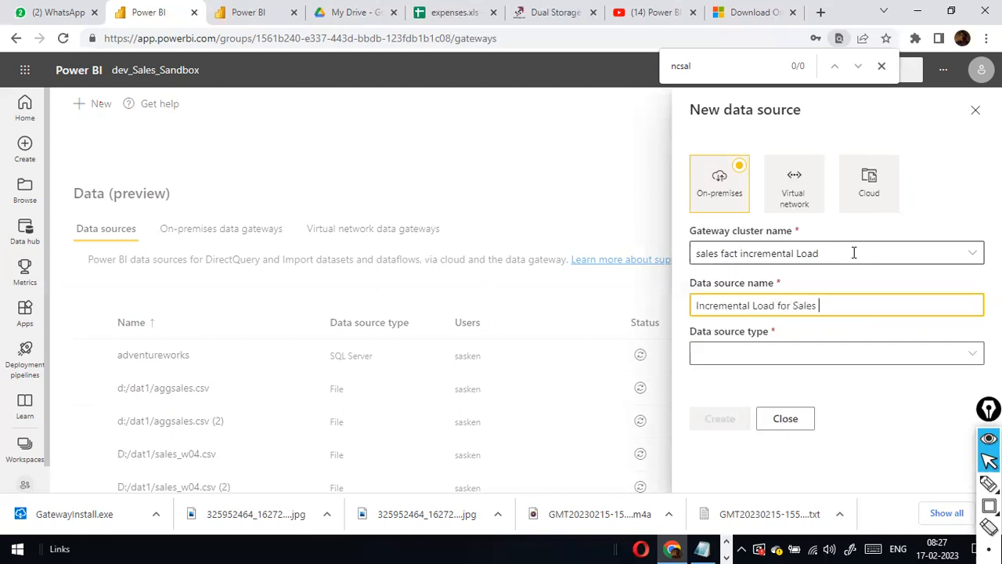
pyautogui.press('Tab')
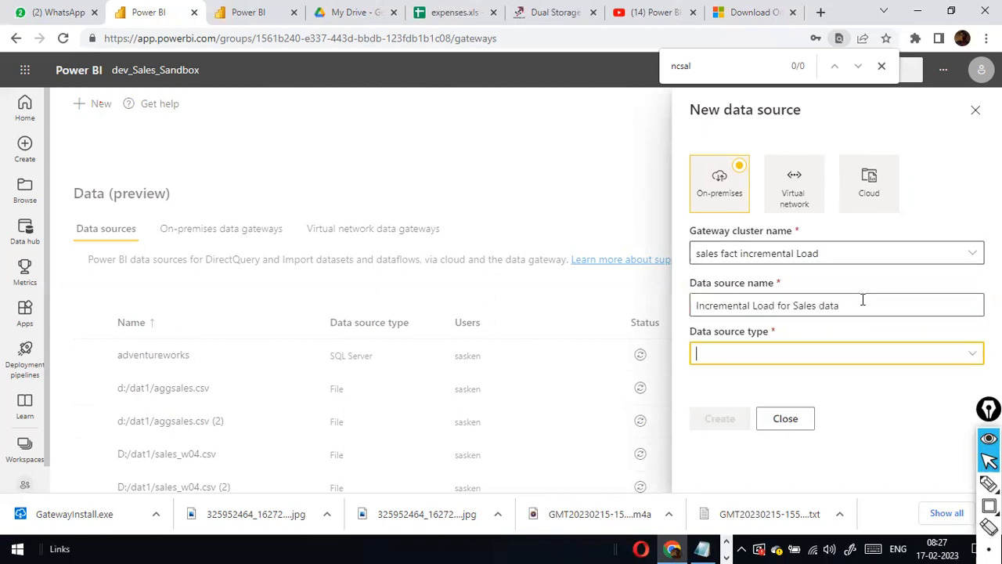
pyautogui.click(975, 355)
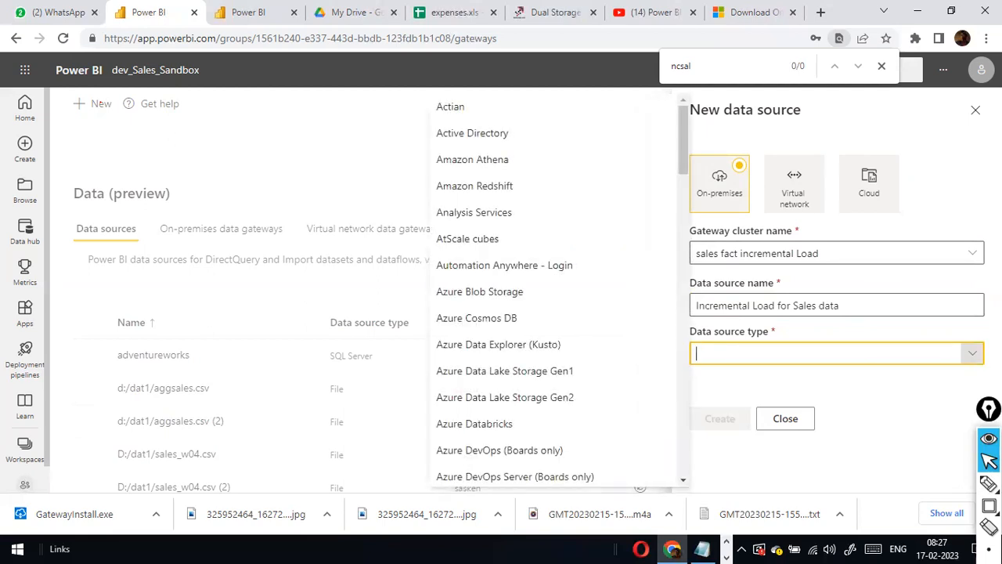
pyautogui.write('Fl')
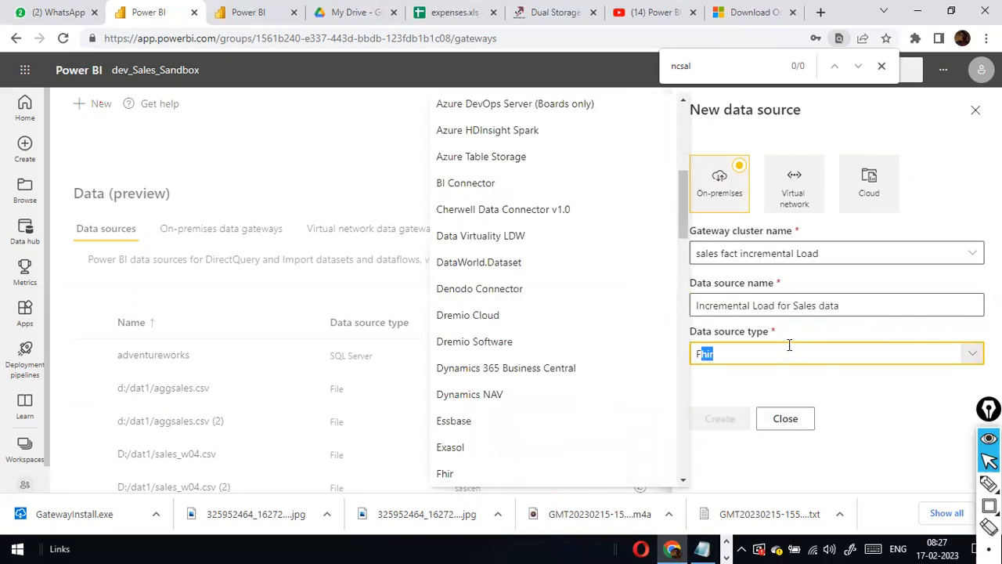
pyautogui.write('olde')
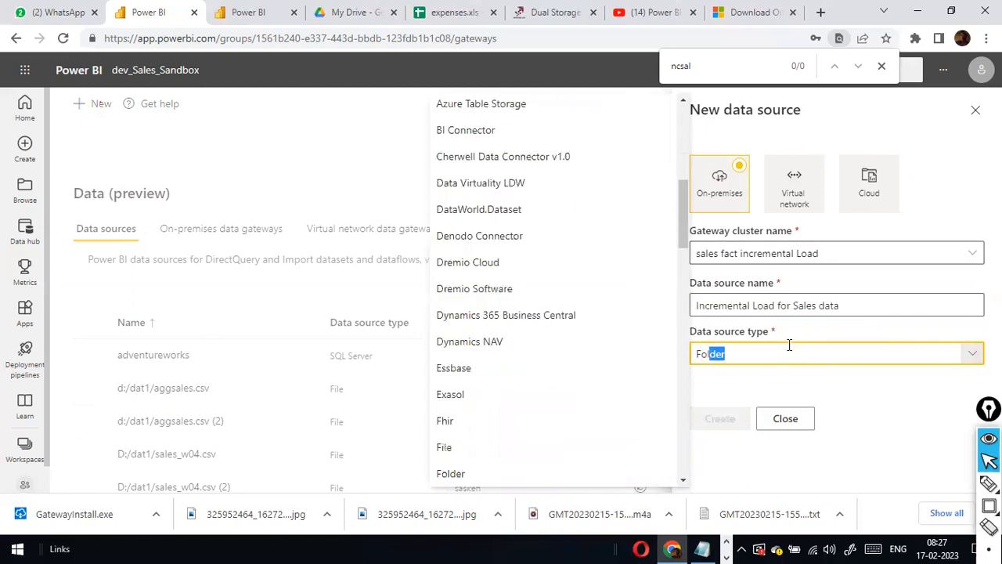
pyautogui.press('Return')
pyautogui.scroll(-2, 799, 356)
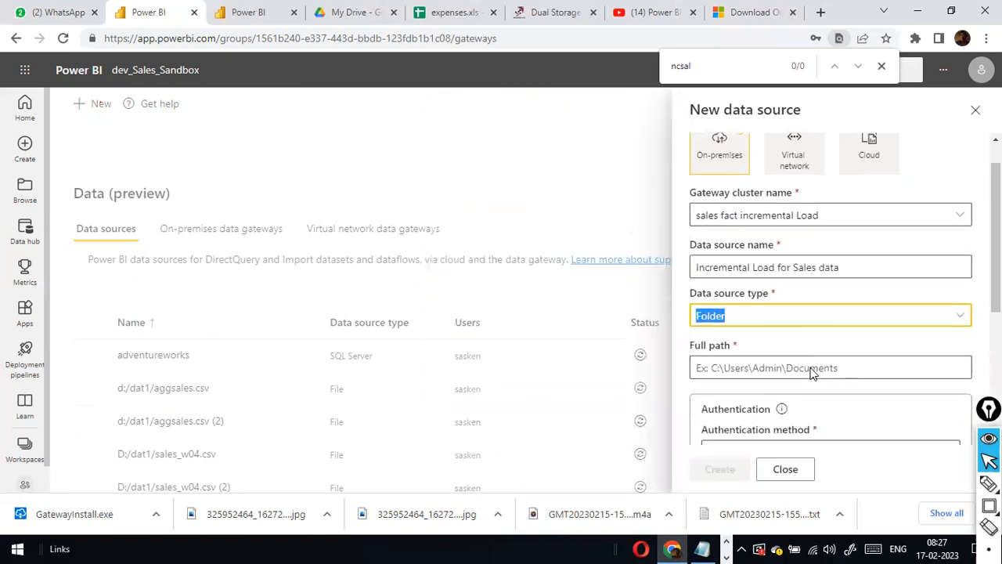
pyautogui.click(836, 260)
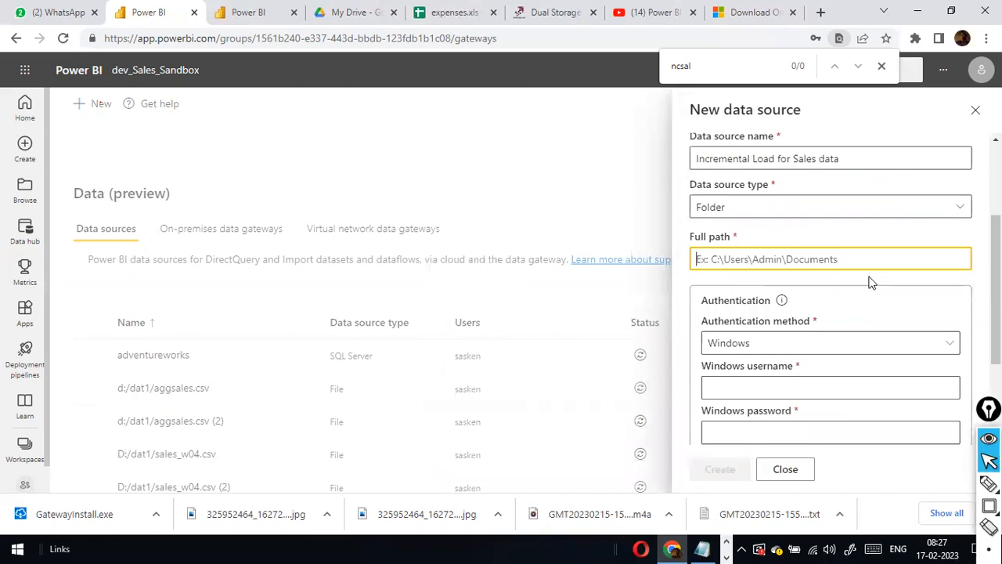
pyautogui.write('D:')
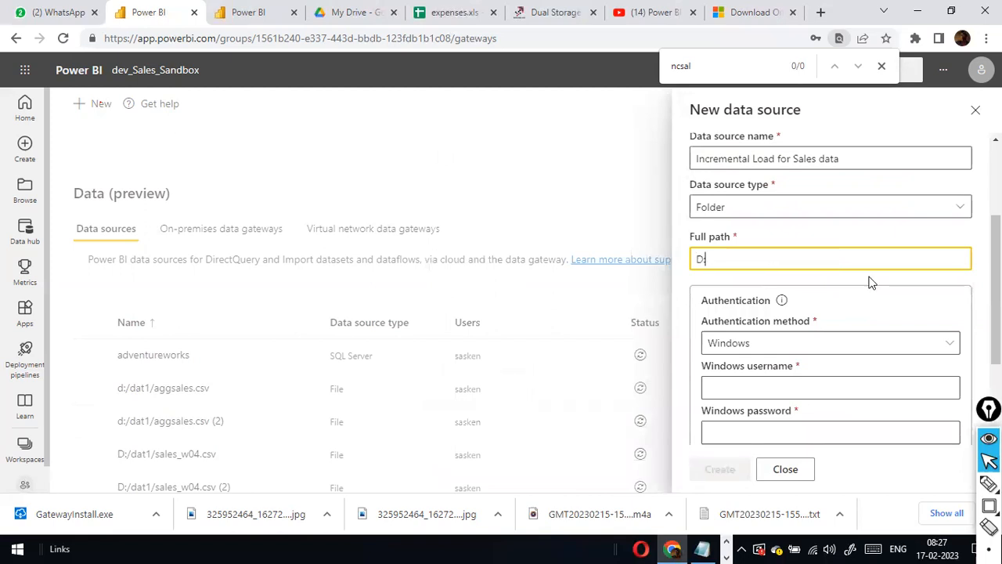
pyautogui.write('\\NcSales')
# Copy the NCDailysales folder path from File Explorer into Full path, making it D:\NCDailysales.
pyautogui.hotkey('alt', 'Tab')
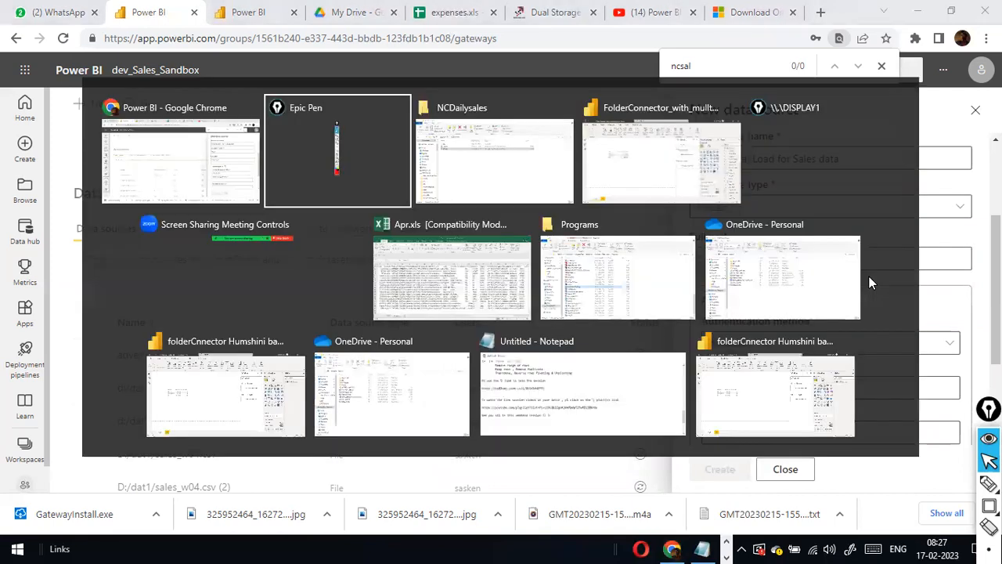
pyautogui.hotkey('alt', 'Tab')
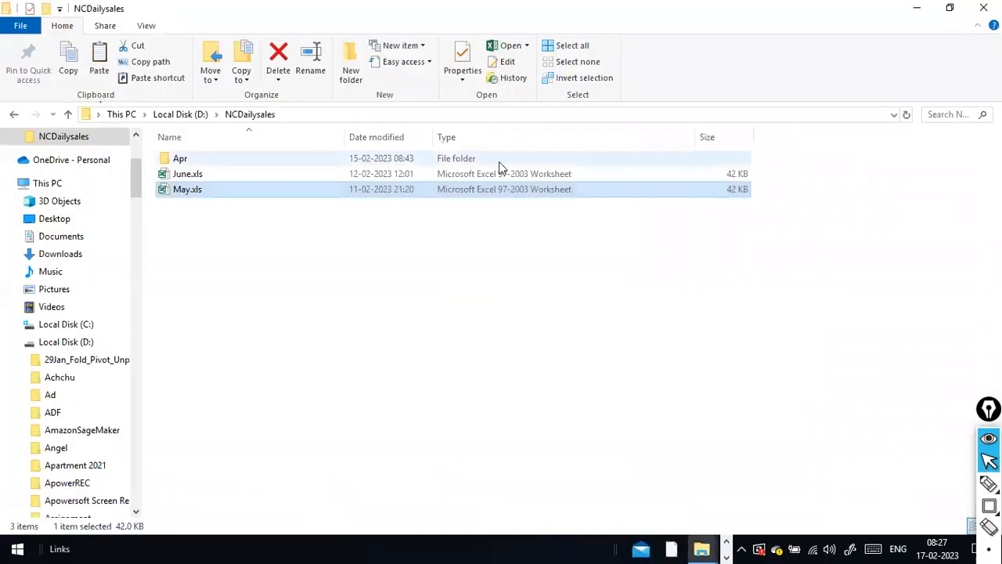
pyautogui.click(333, 112)
pyautogui.hotkey('ctrl', 'c')
pyautogui.hotkey('alt', 'Tab')
pyautogui.tripleClick(693, 266)
pyautogui.hotkey('ctrl', 'v')
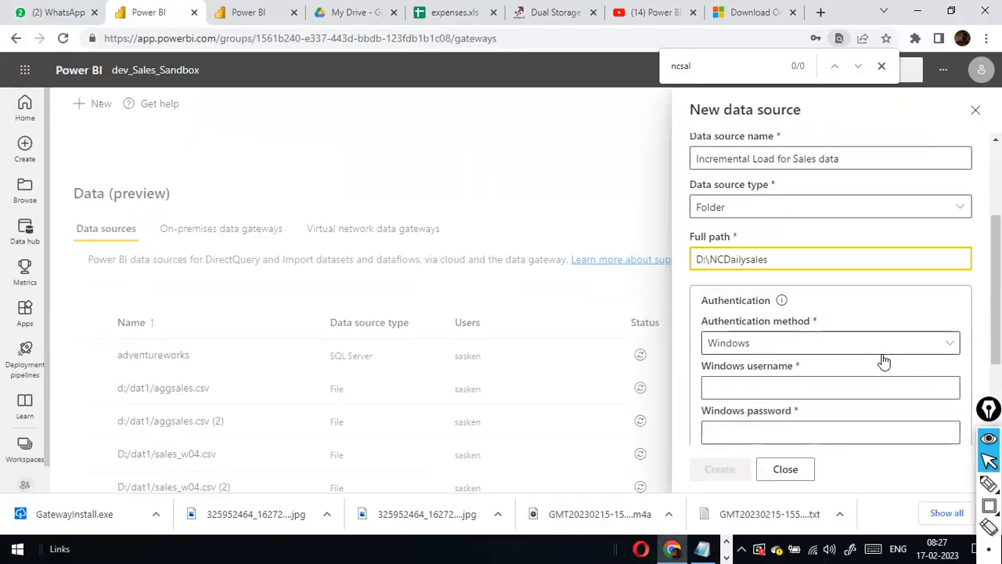
# Keep Windows authentication and fill in the browser's saved Windows credentials.
pyautogui.click(940, 352)
pyautogui.click(942, 350)
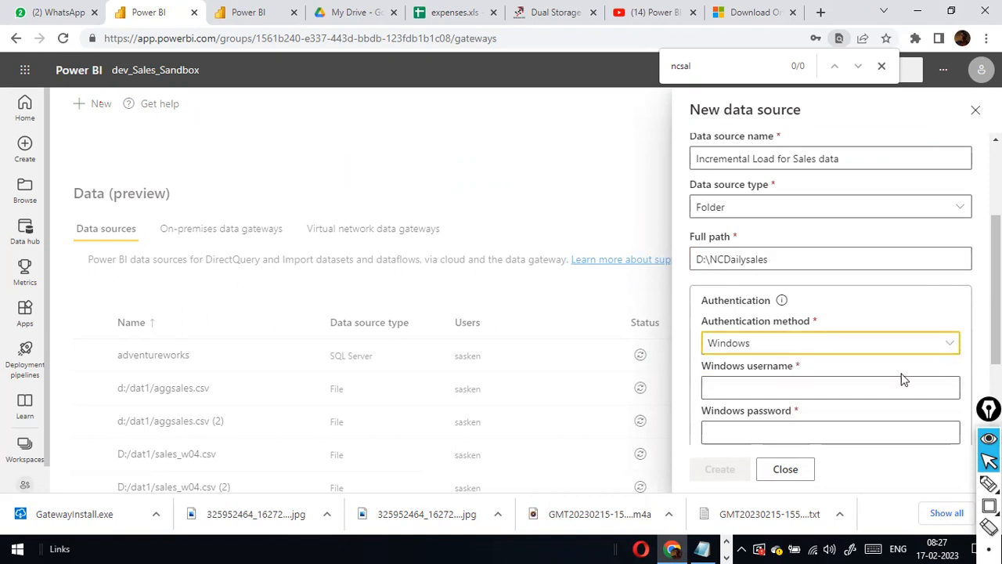
pyautogui.click(895, 380)
pyautogui.click(828, 426)
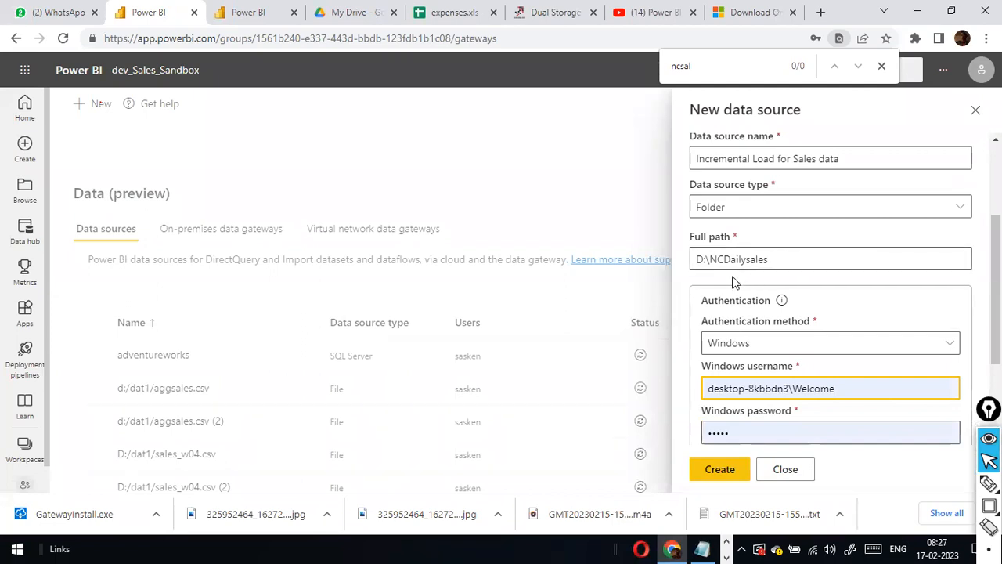
# Check the full path value D:\NCDailysales by selecting its text.
pyautogui.click(684, 261)
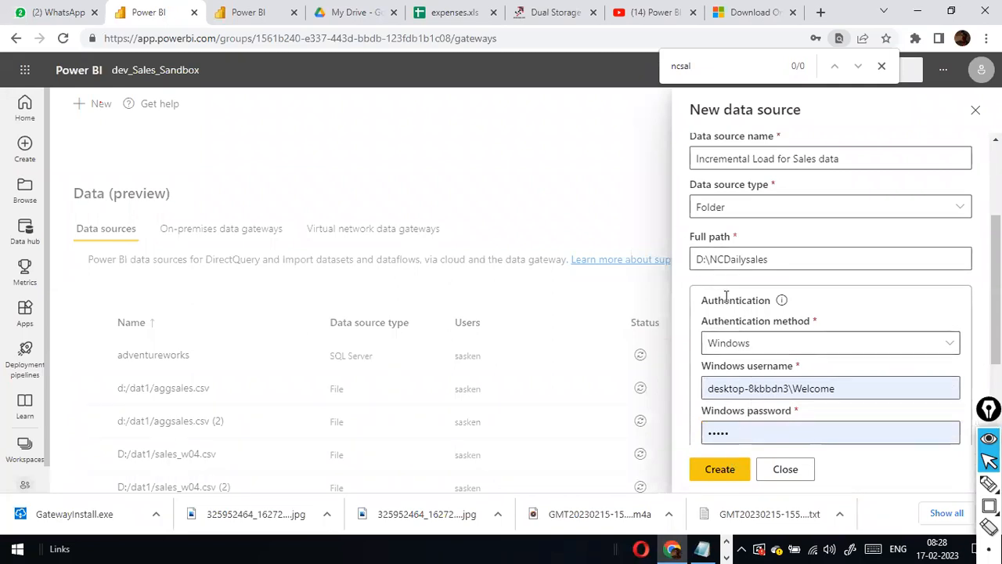
pyautogui.moveTo(771, 260); pyautogui.dragTo(658, 262)
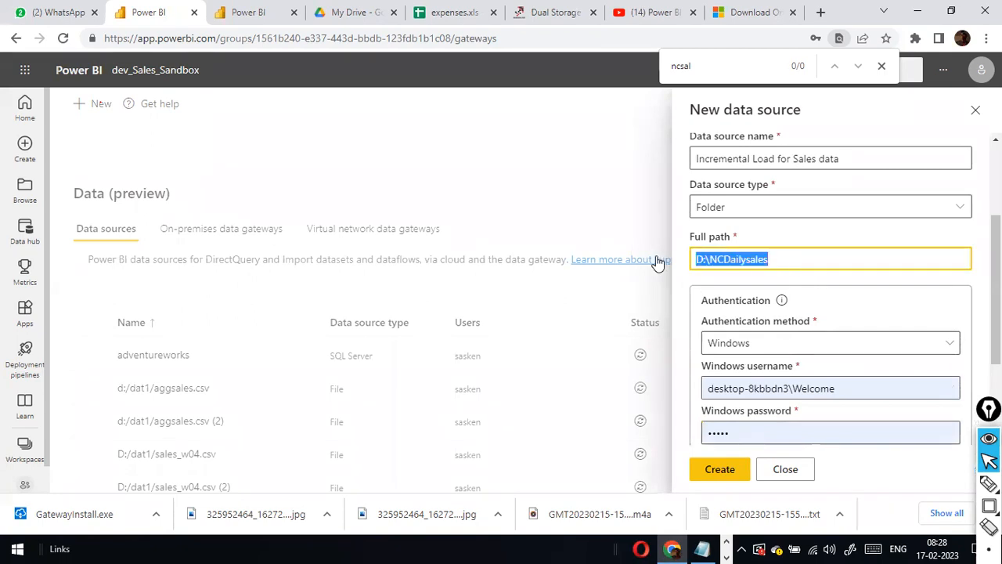
pyautogui.click(786, 258)
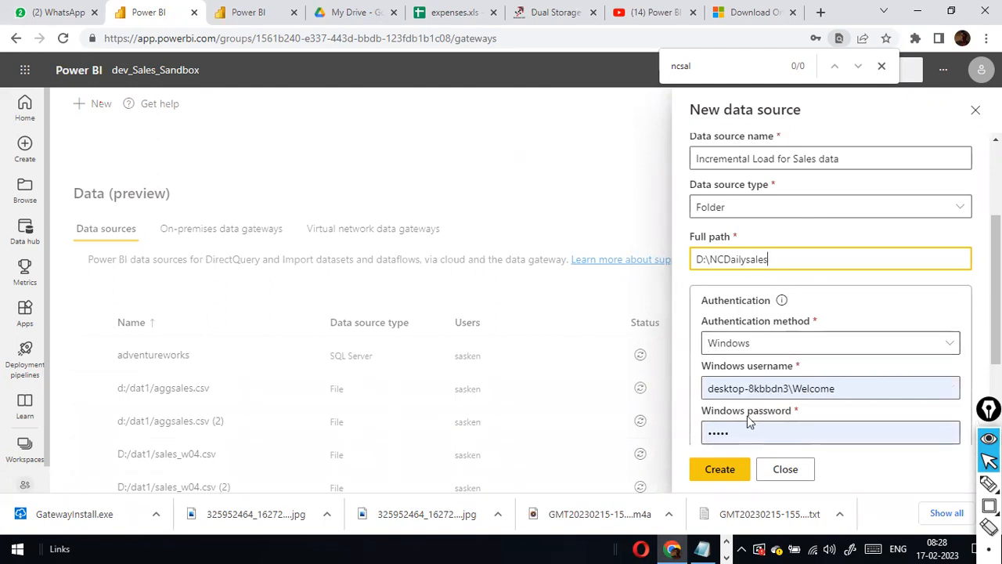
pyautogui.moveTo(793, 266); pyautogui.dragTo(756, 264)
pyautogui.moveTo(664, 238); pyautogui.dragTo(654, 239)
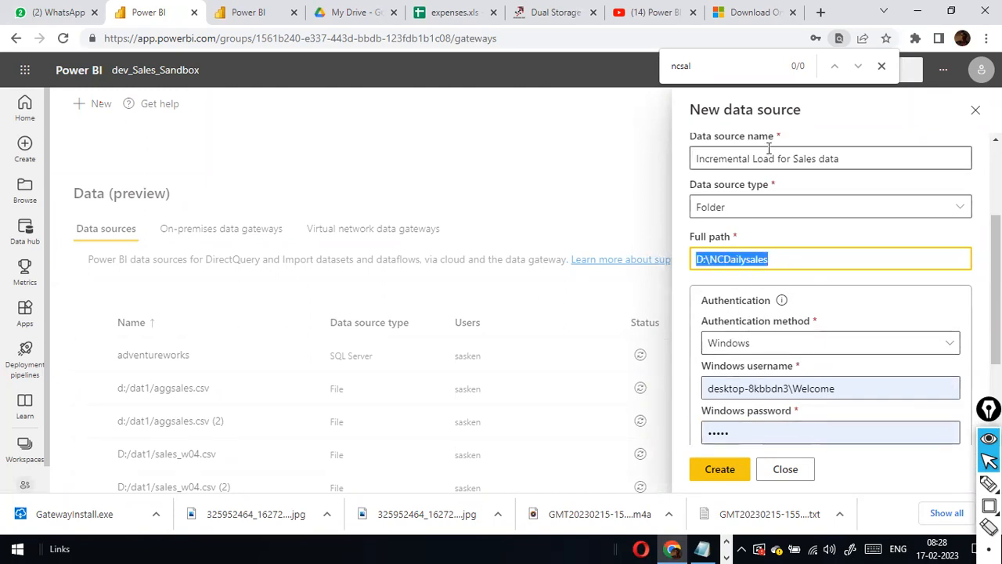
pyautogui.scroll(3, 816, 176)
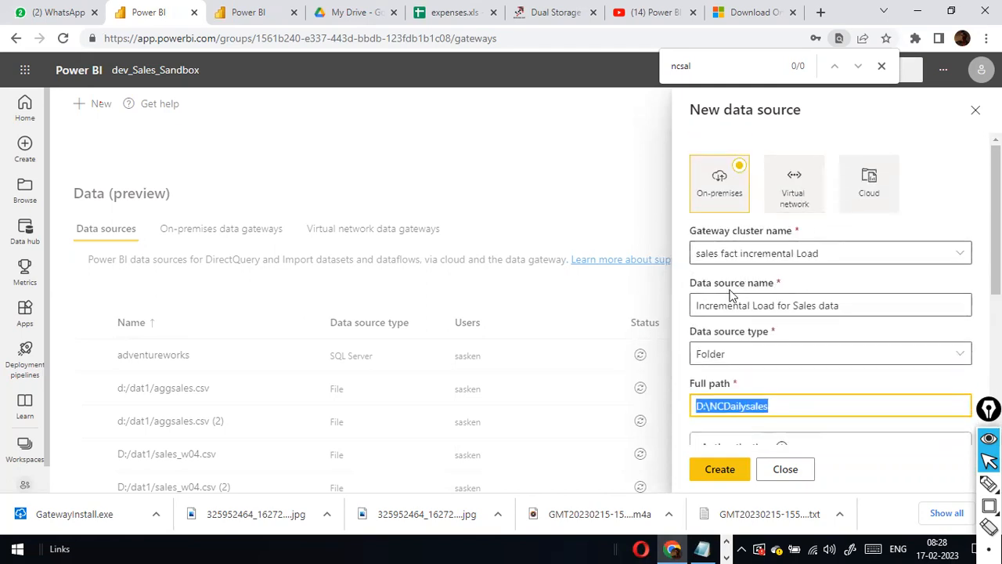
pyautogui.scroll(-3, 732, 314)
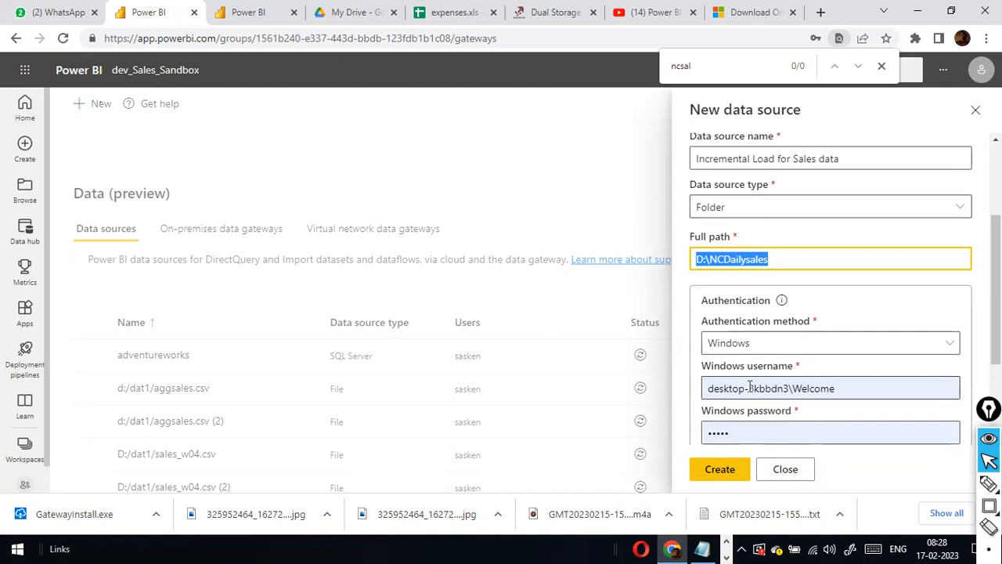
# Adjust the Windows username and refill the password from saved credentials.
pyautogui.moveTo(791, 385); pyautogui.dragTo(668, 381)
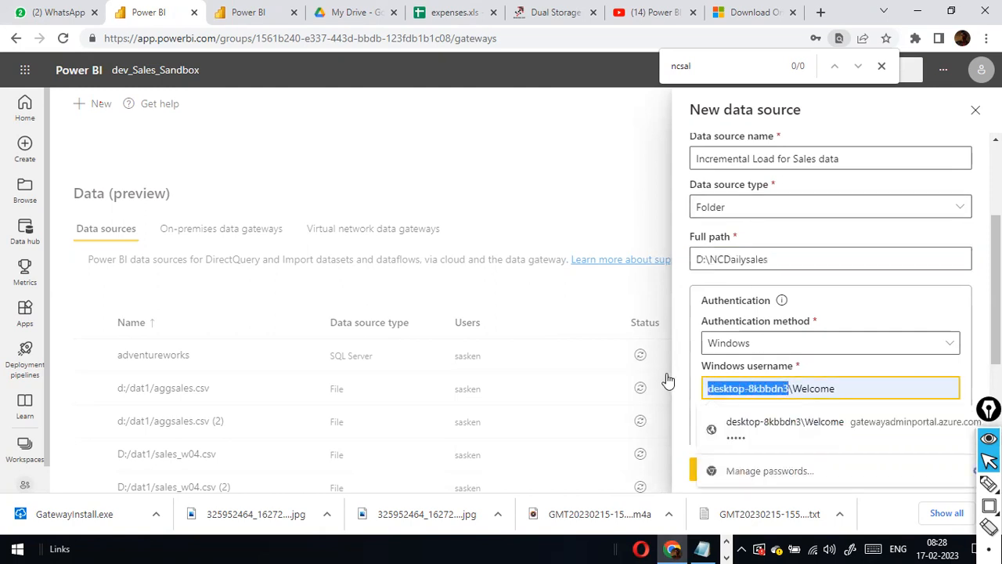
pyautogui.click(871, 388)
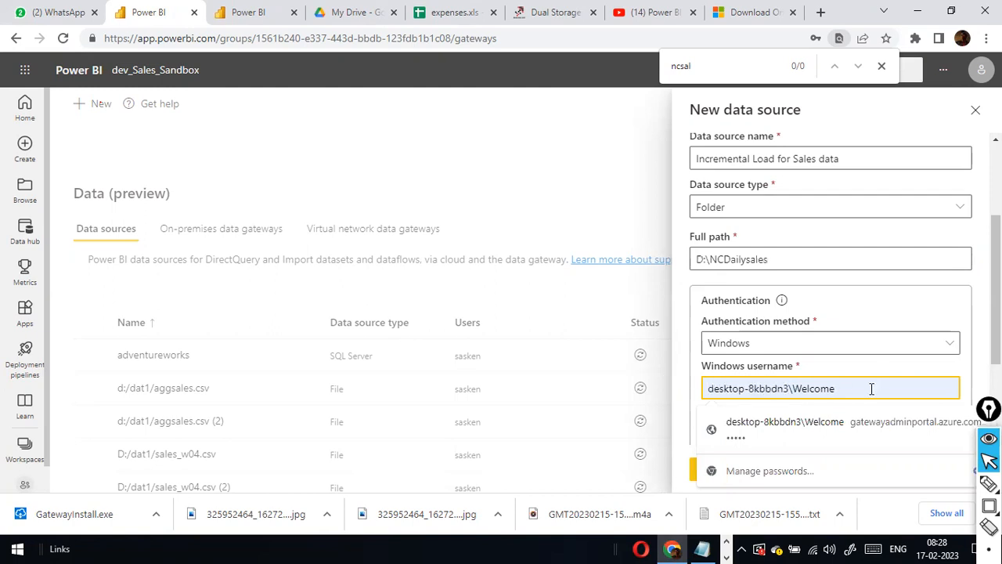
pyautogui.click(791, 423)
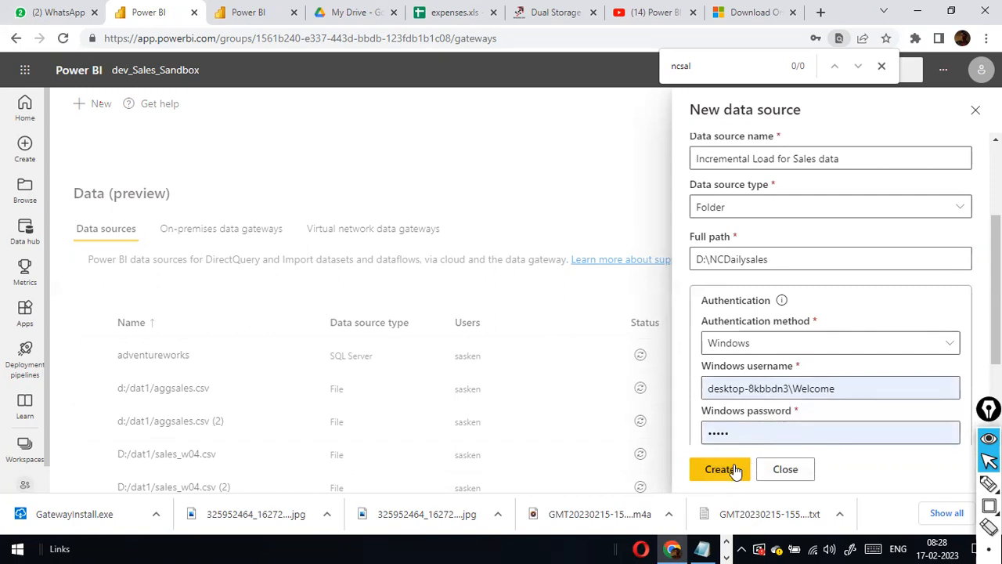
# Create the Incremental Load for Sales data Folder source and close its settings panel.
pyautogui.scroll(2, 761, 362)
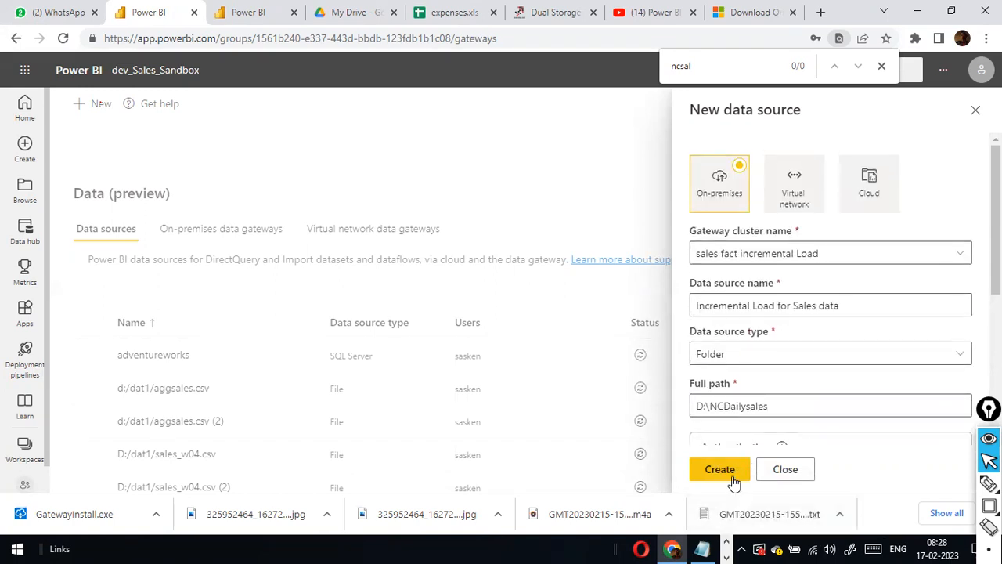
pyautogui.tripleClick(840, 253)
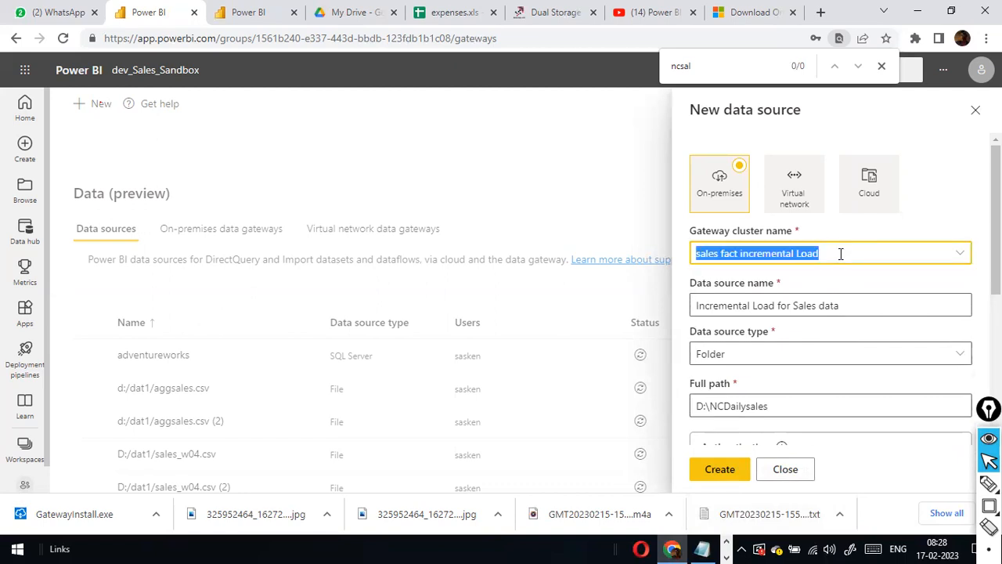
pyautogui.click(843, 253)
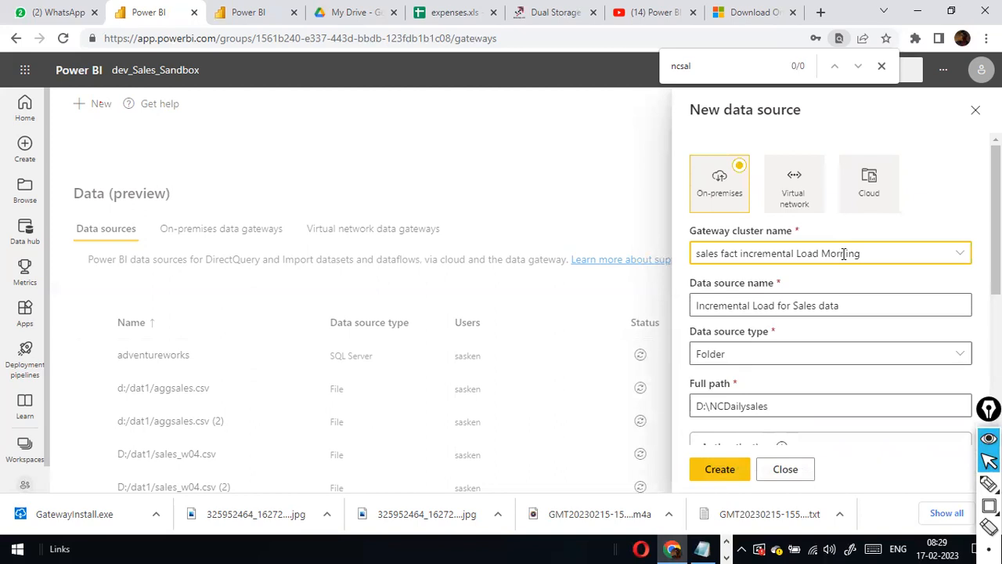
pyautogui.click(745, 471)
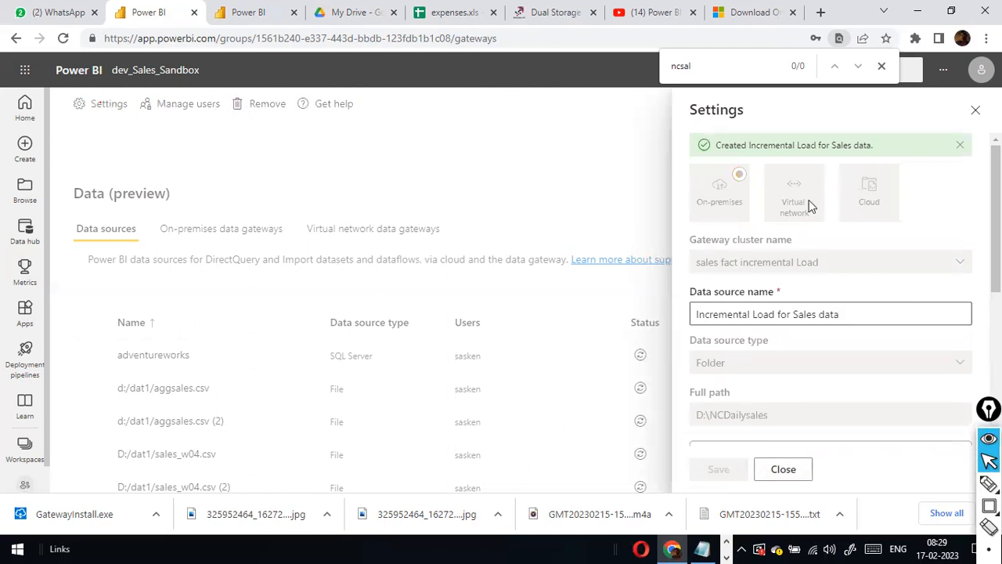
pyautogui.click(784, 470)
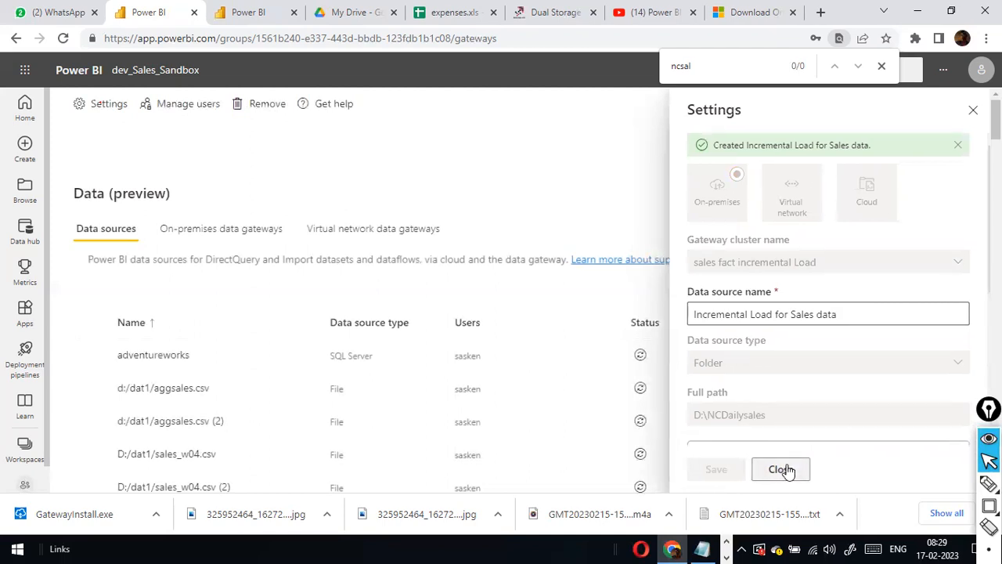
# Open the FolderConnector_with_mulltiplesheets dataset's settings and expand its Gateway connection section.
pyautogui.click(24, 487)
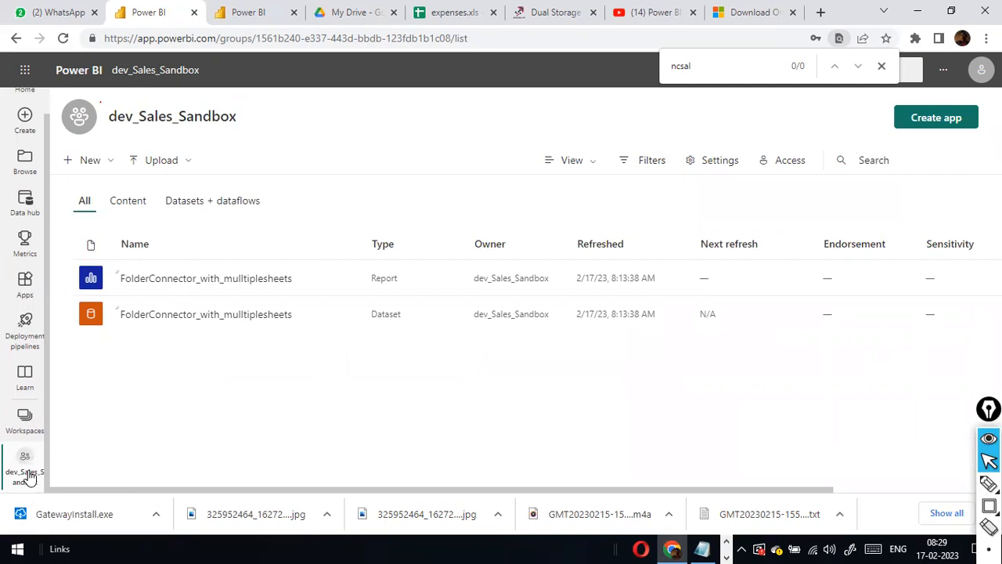
pyautogui.click(346, 315)
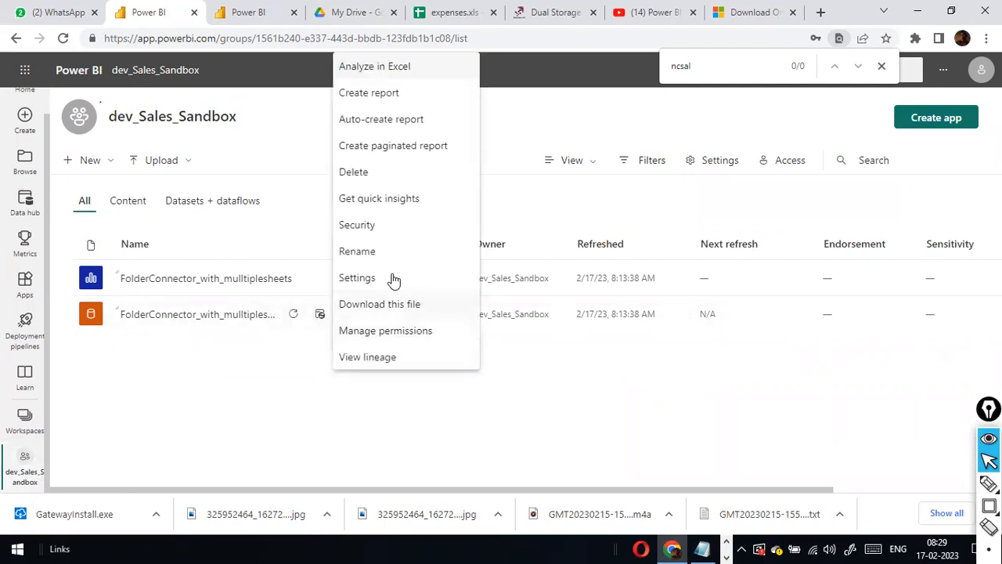
pyautogui.click(391, 278)
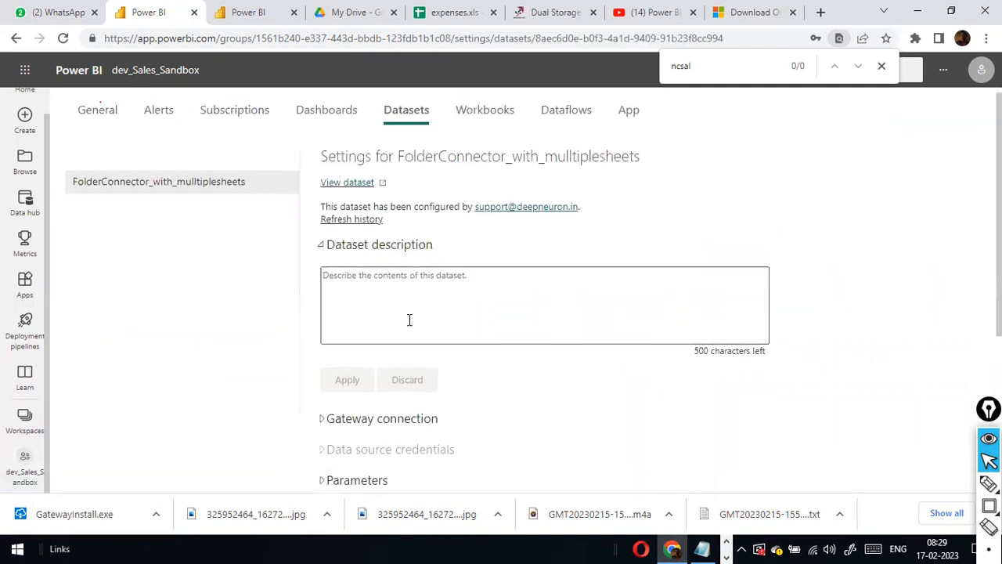
pyautogui.scroll(-3, 410, 318)
pyautogui.click(327, 215)
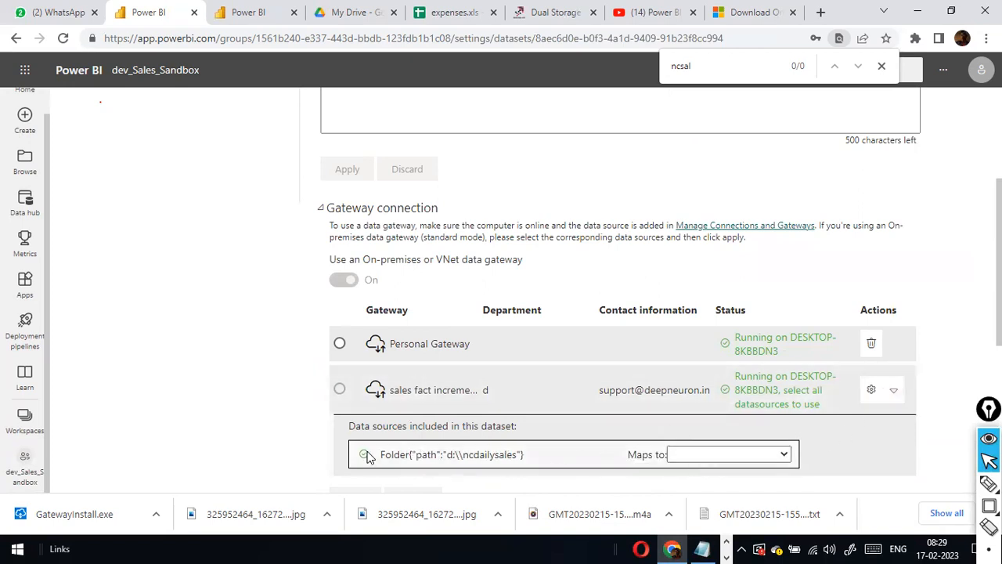
# Map the d:\ncdailysales folder source to Incremental Load for Sales data and apply it.
pyautogui.click(784, 456)
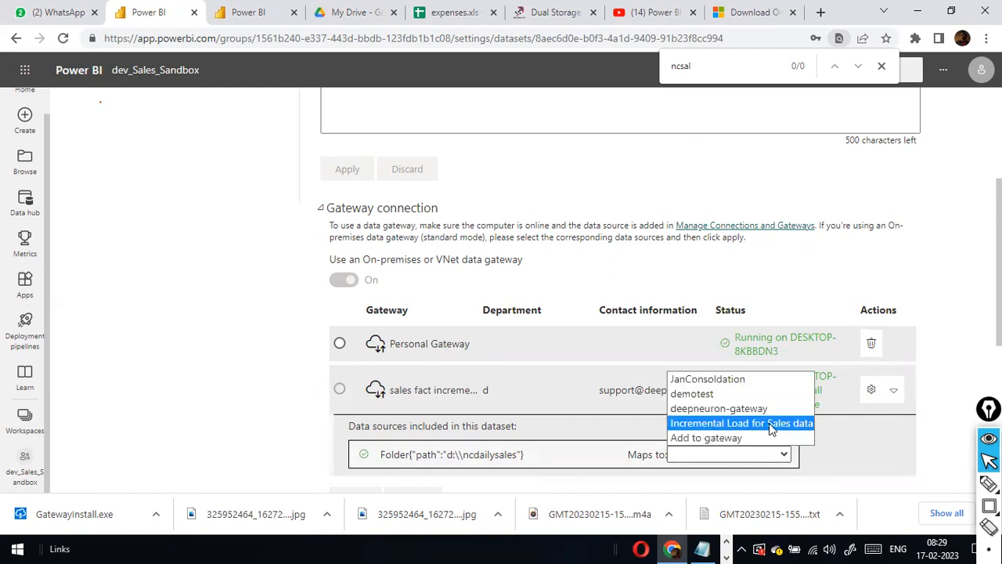
pyautogui.click(769, 423)
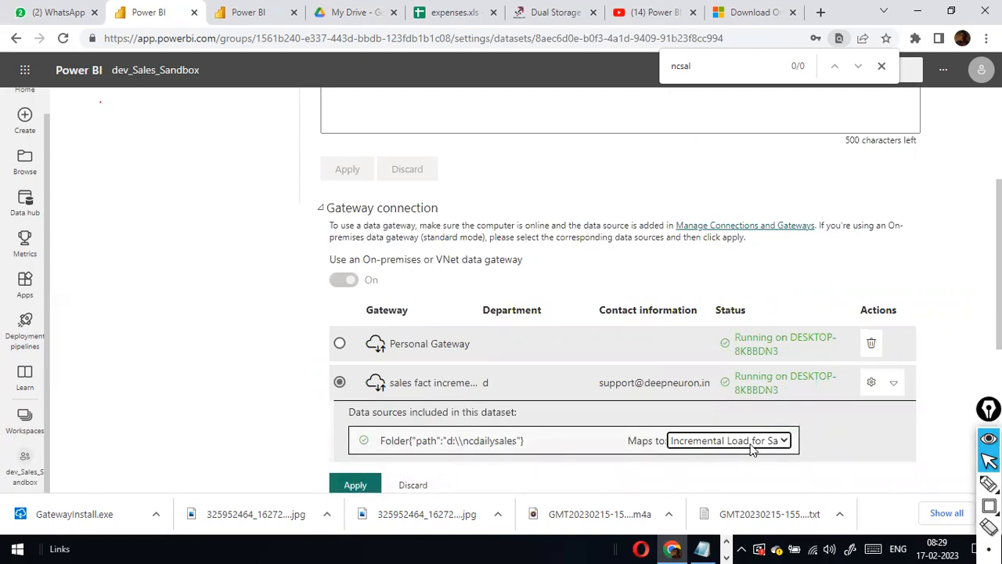
pyautogui.click(785, 443)
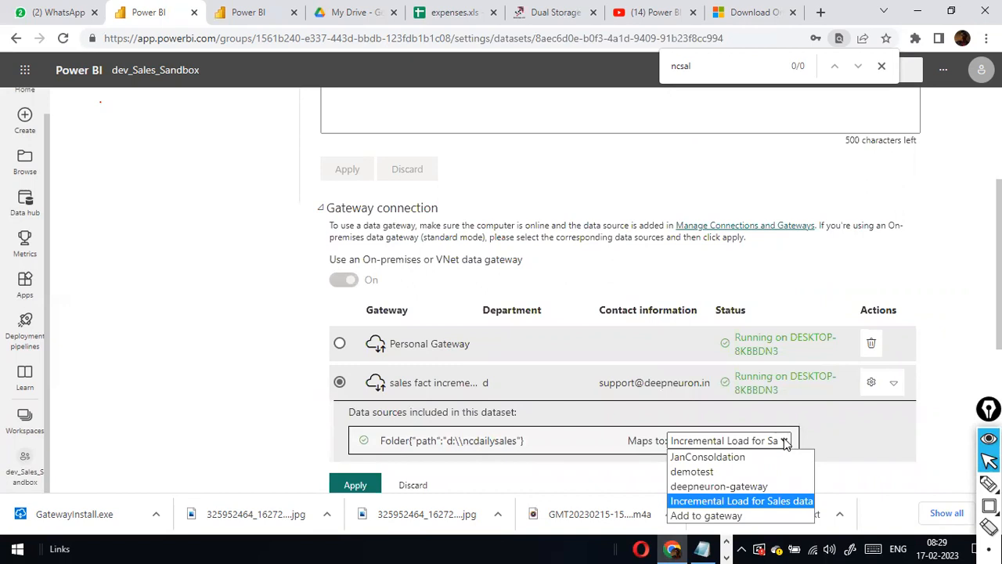
pyautogui.click(785, 442)
pyautogui.scroll(-3, 908, 351)
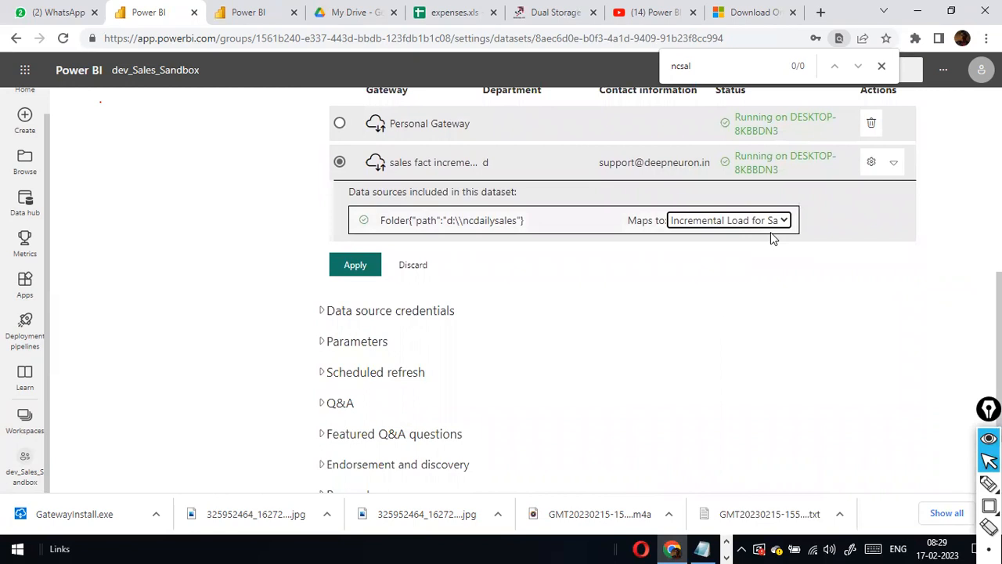
pyautogui.click(343, 266)
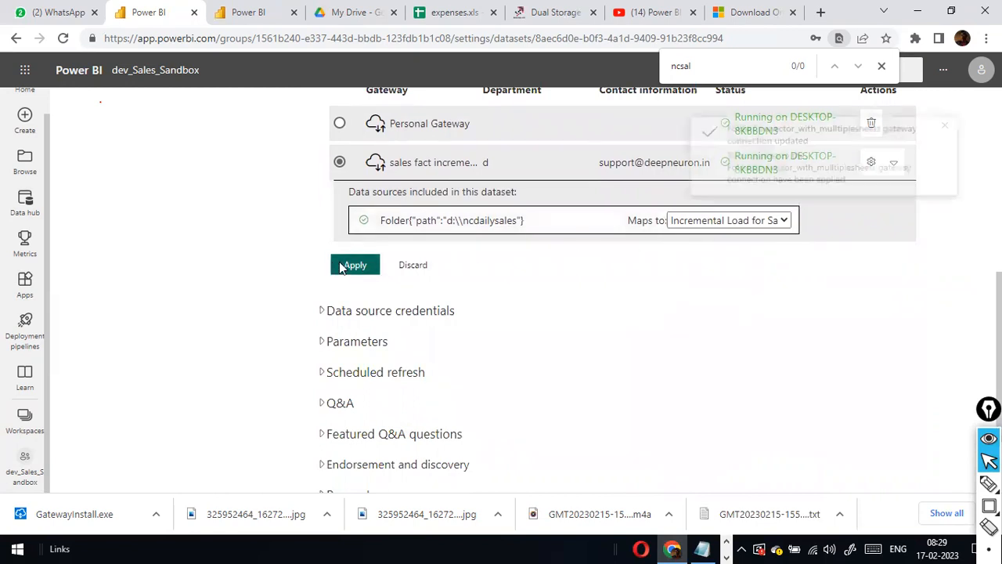
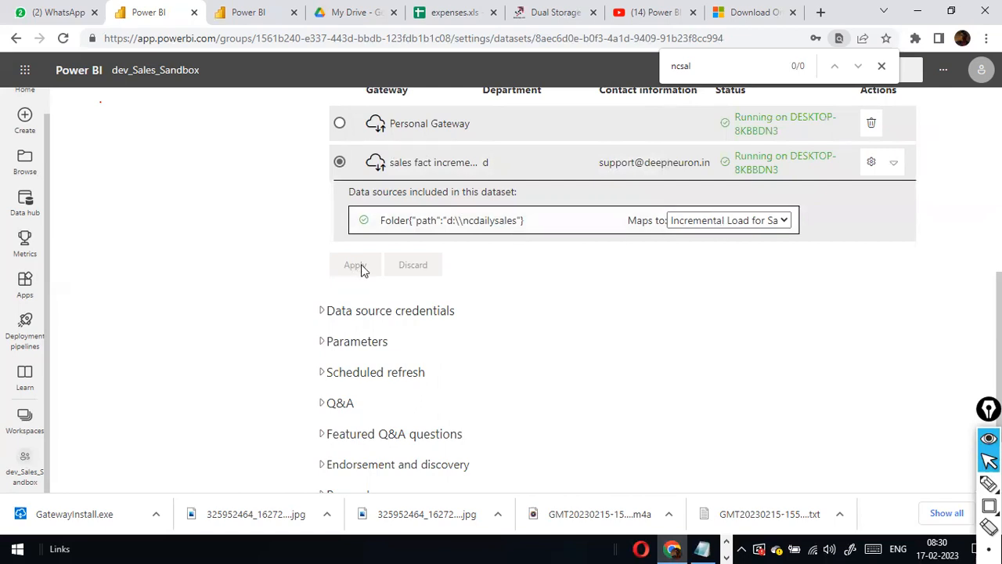
# Switch scheduled refresh On for the dataset and add a refresh time slot.
pyautogui.scroll(-3, 535, 278)
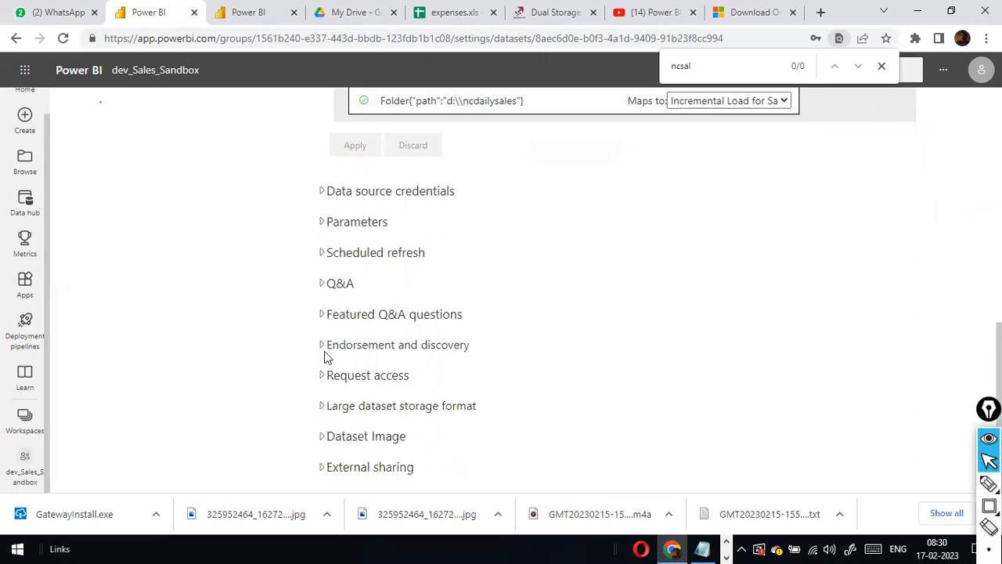
pyautogui.click(318, 256)
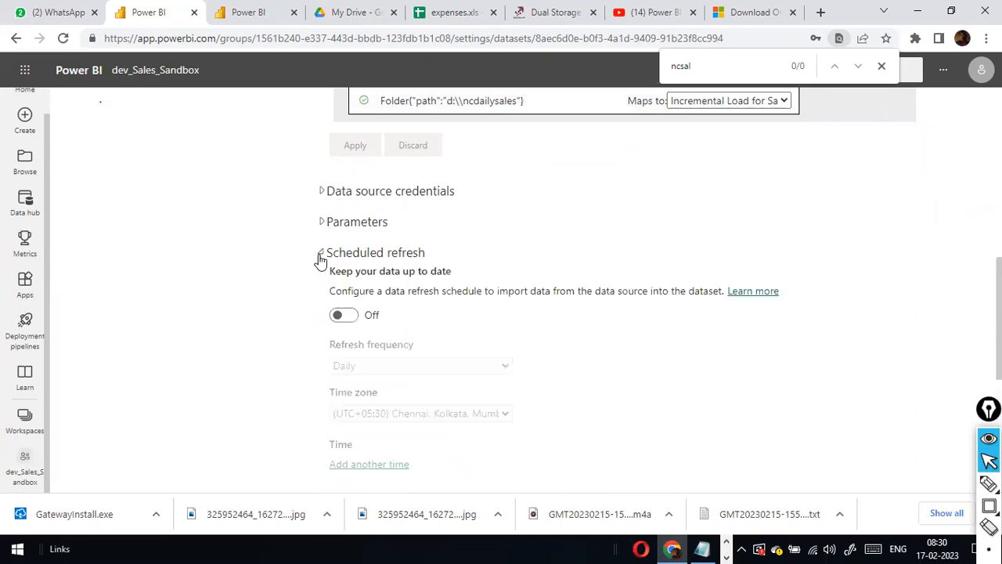
pyautogui.click(338, 318)
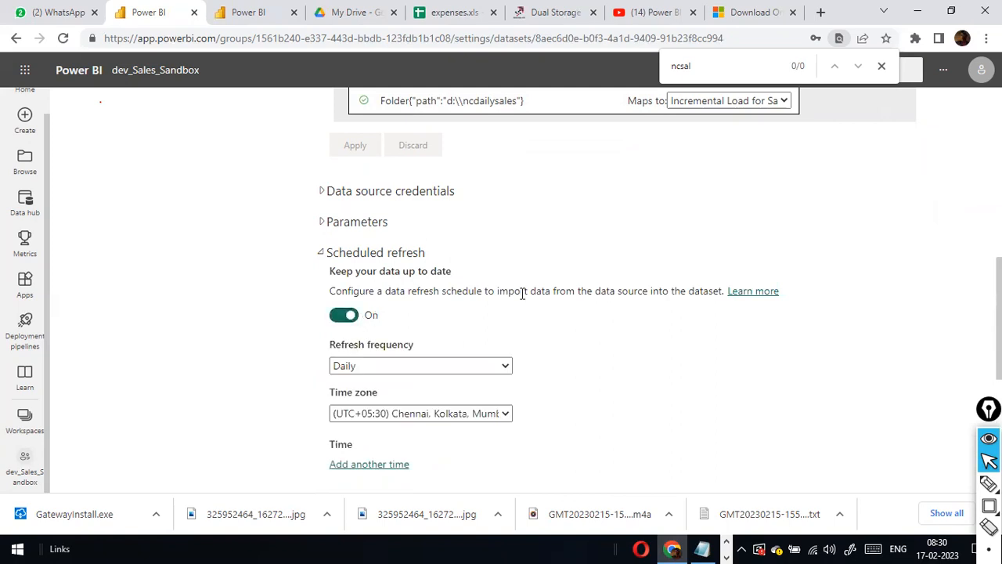
pyautogui.scroll(-2, 522, 294)
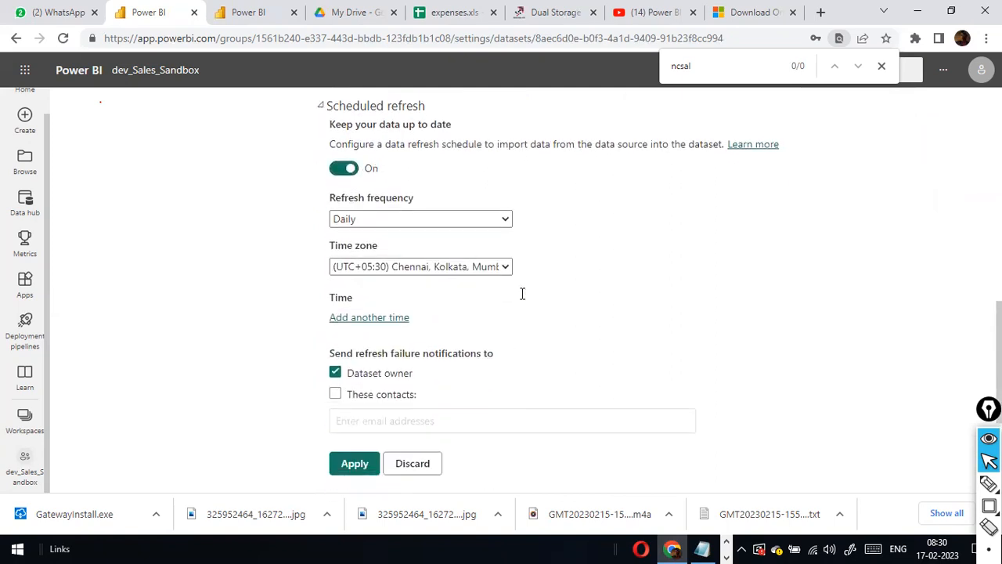
pyautogui.click(383, 320)
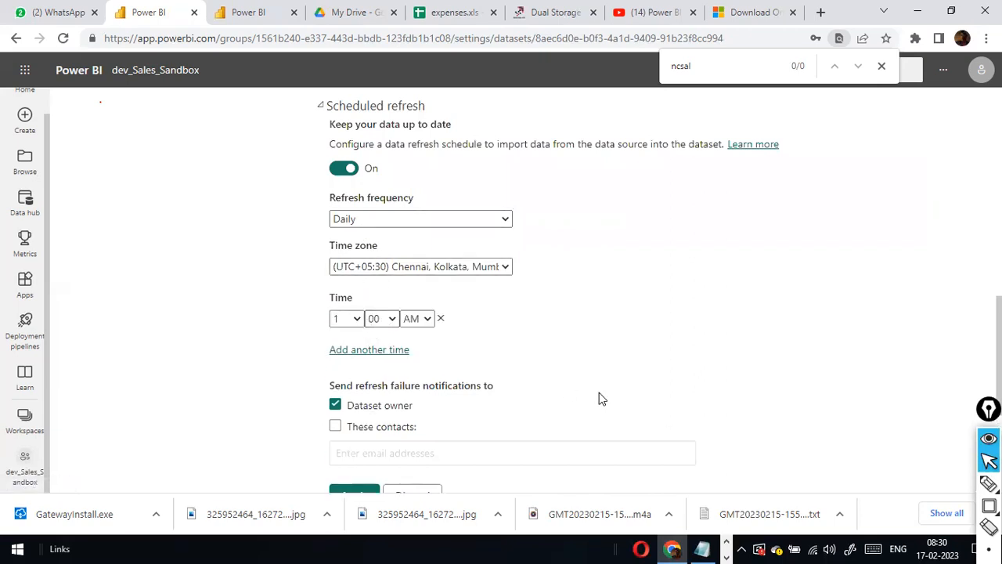
# Set the daily refresh time to 9:00 AM and apply the schedule.
pyautogui.click(355, 318)
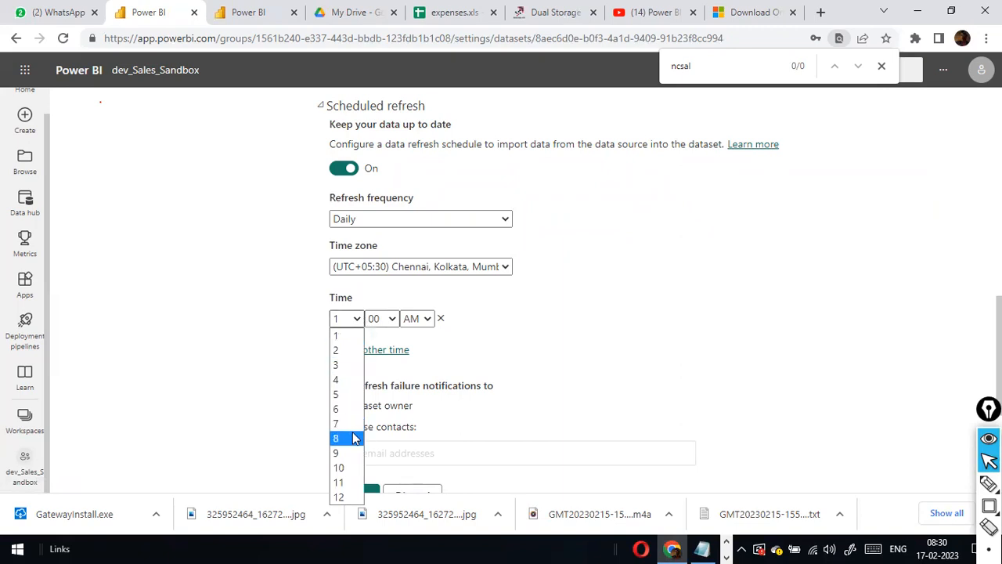
pyautogui.click(350, 437)
pyautogui.click(386, 319)
pyautogui.click(378, 350)
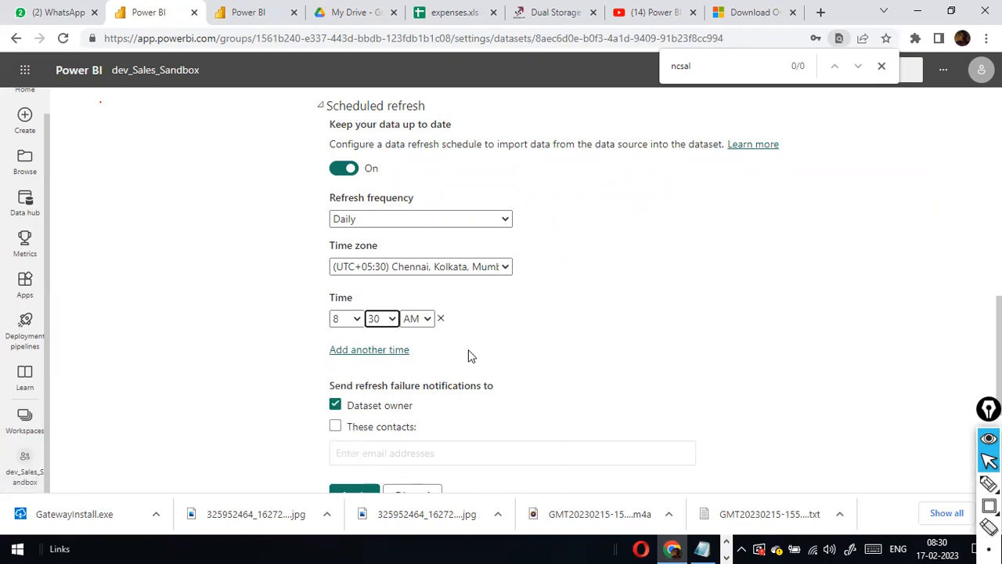
pyautogui.click(392, 320)
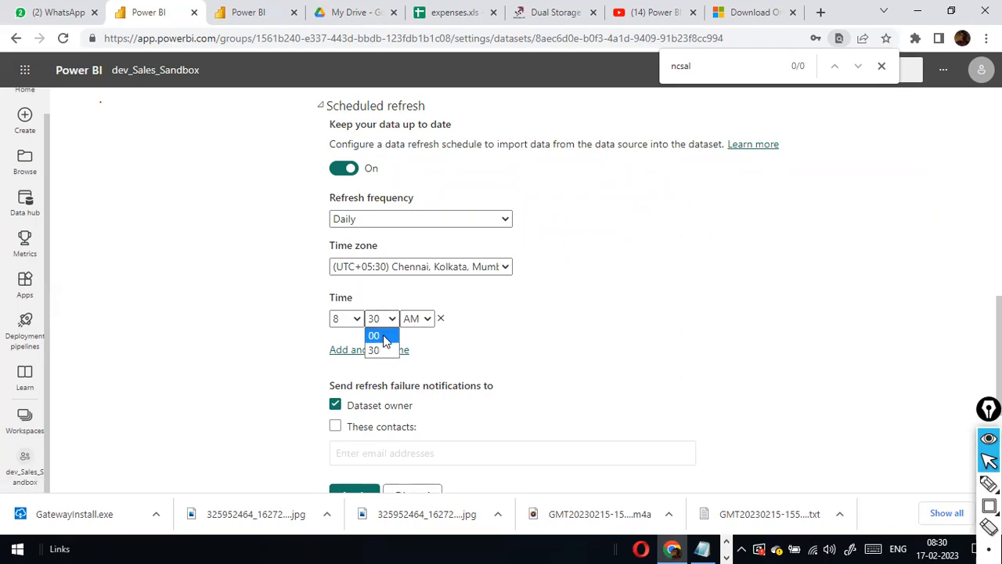
pyautogui.click(351, 321)
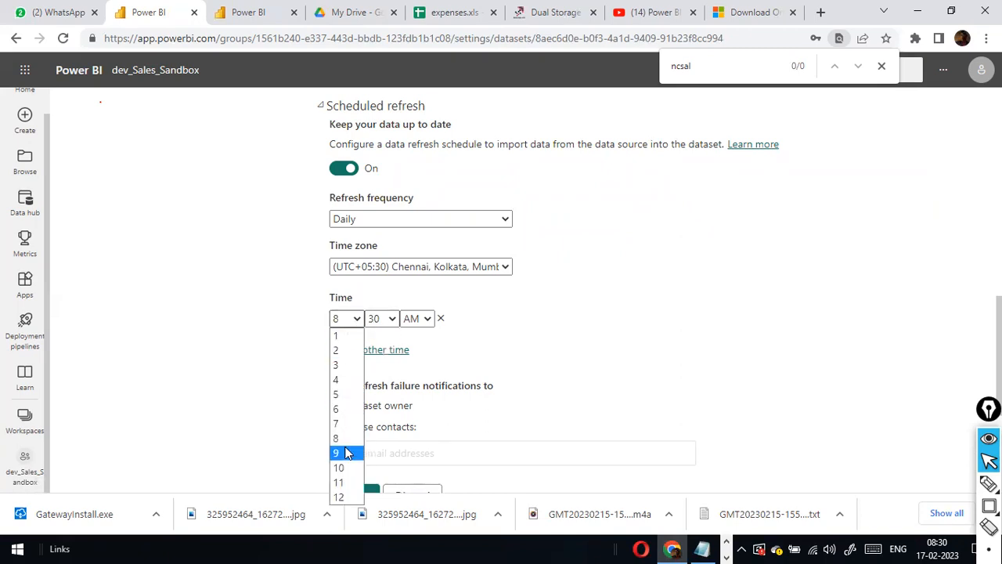
pyautogui.click(348, 452)
pyautogui.click(389, 320)
pyautogui.click(374, 336)
pyautogui.scroll(-3, 431, 374)
pyautogui.click(359, 283)
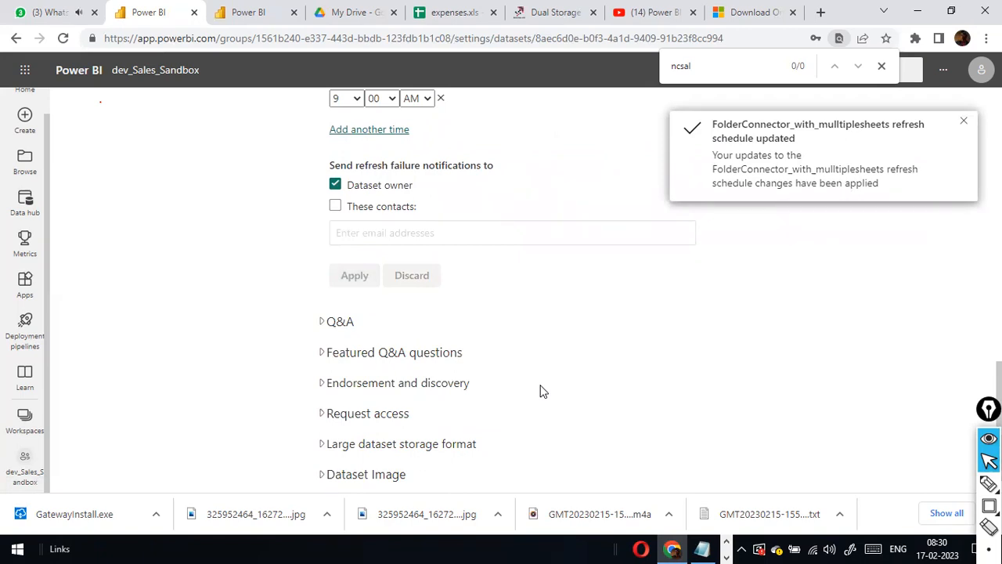
# Alternate between the Power BI settings page and the NCDailysales window, ending on the D:\NCDailysales folder.
pyautogui.hotkey('alt', 'Tab')
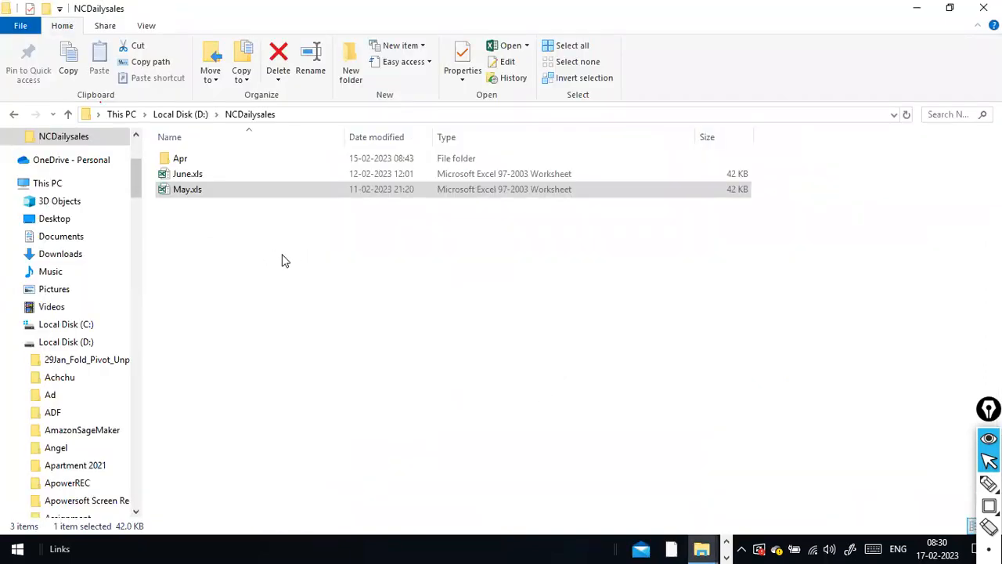
pyautogui.hotkey('alt', 'Tab')
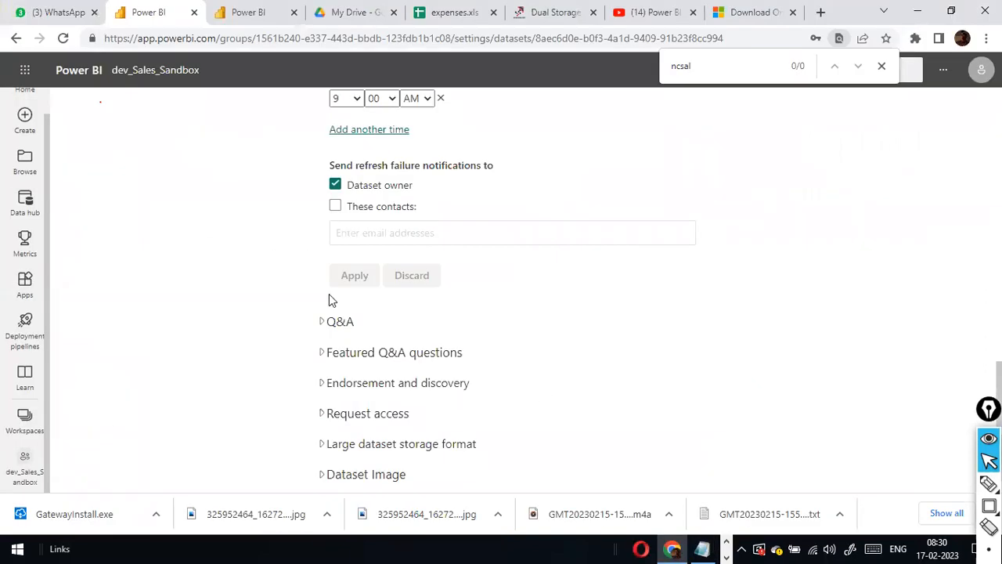
pyautogui.hotkey('alt', 'Tab')
pyautogui.hotkey('alt', 'Tab')
pyautogui.hotkey('alt', 'Tab')
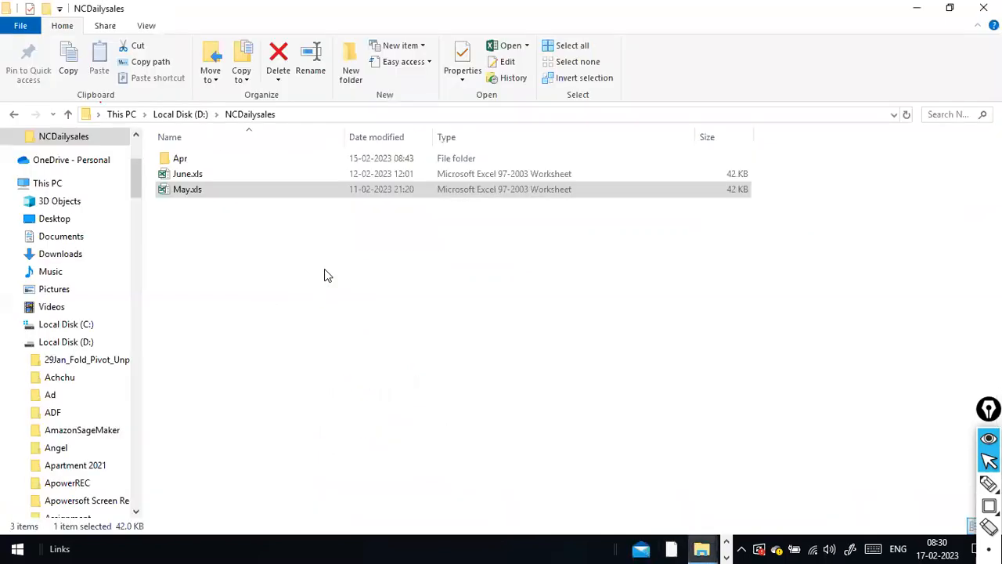
pyautogui.hotkey('alt', 'Tab')
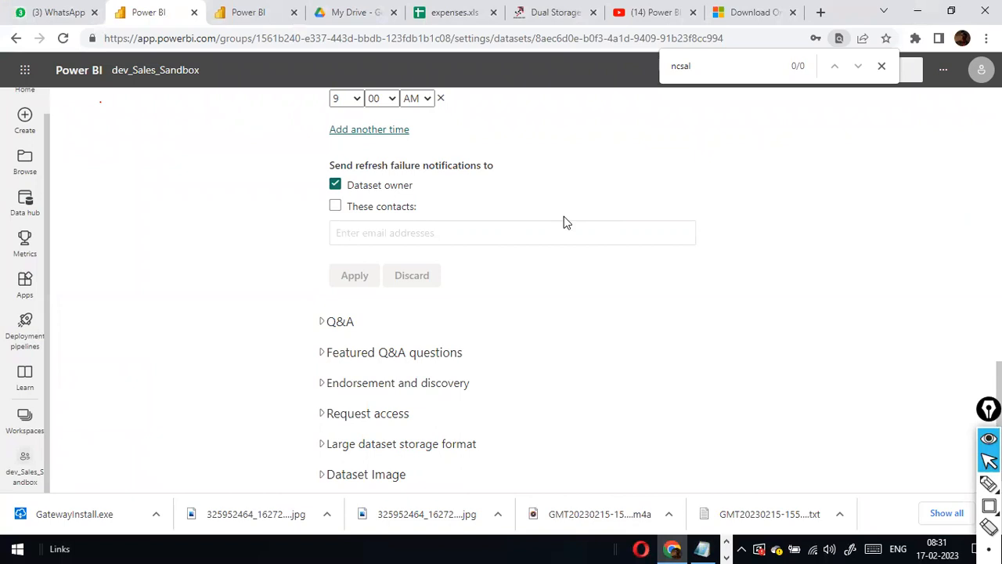
pyautogui.scroll(4, 548, 235)
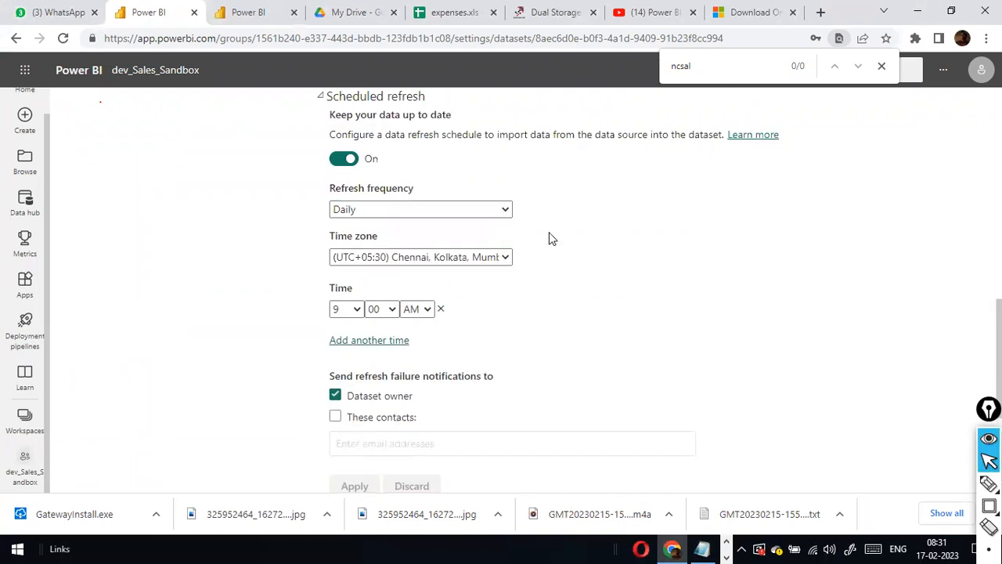
pyautogui.scroll(2, 501, 282)
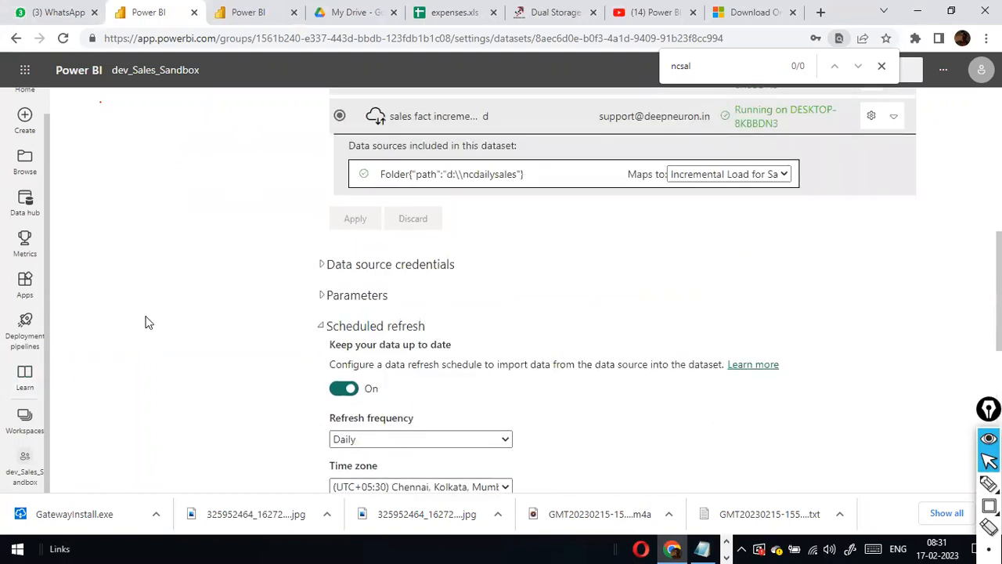
pyautogui.hotkey('alt', 'Tab')
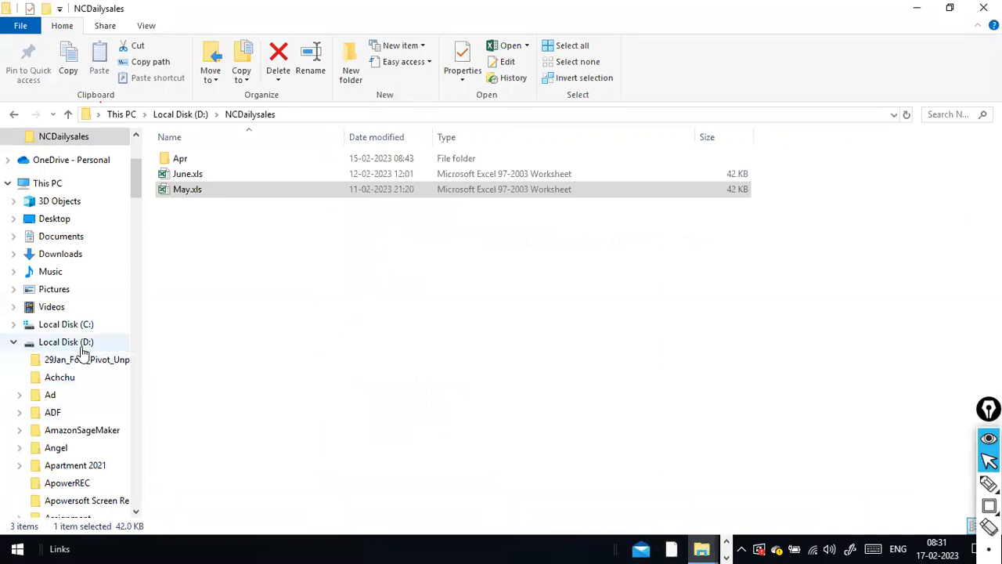
pyautogui.hotkey('alt', 'Tab')
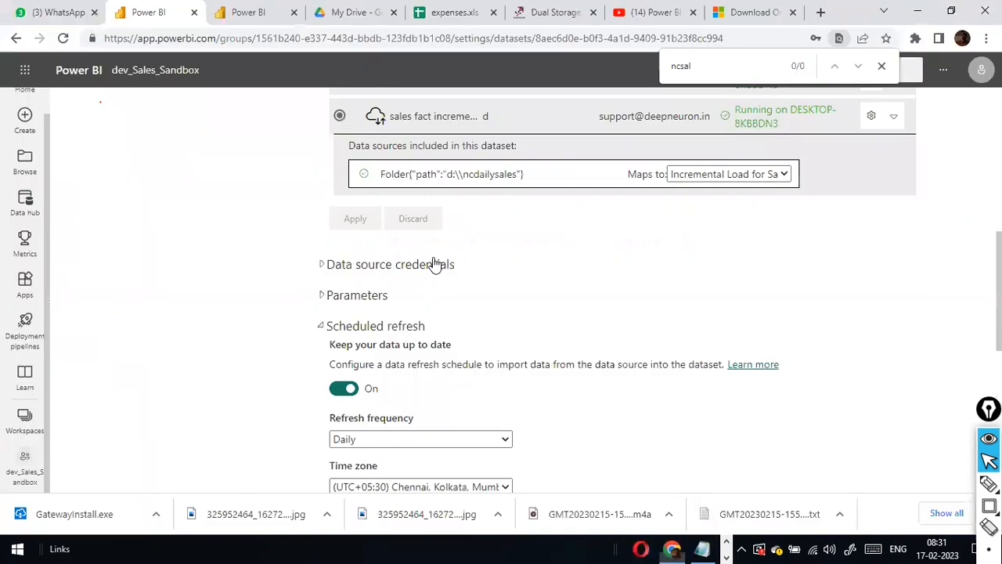
pyautogui.scroll(-2, 479, 439)
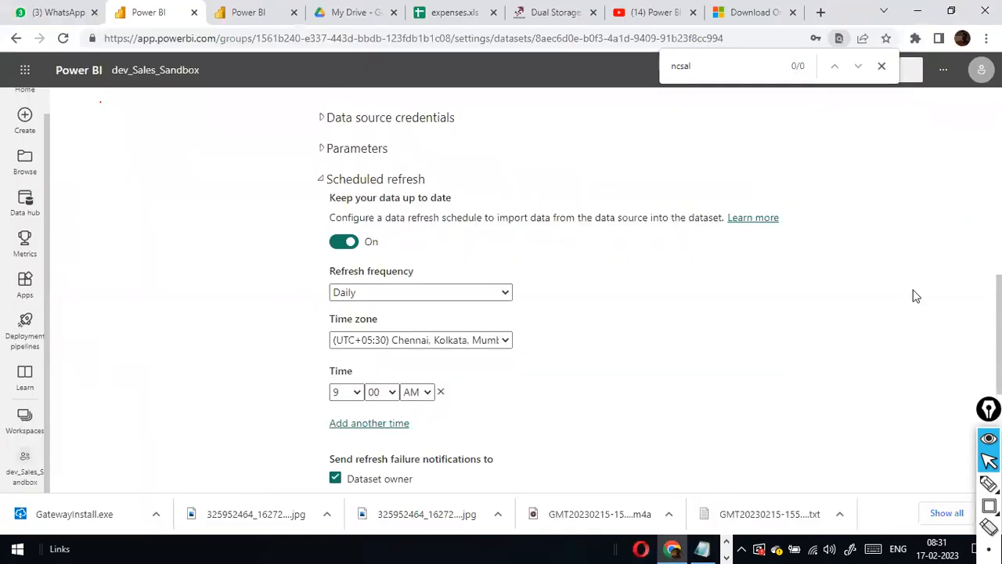
pyautogui.hotkey('alt', 'Tab')
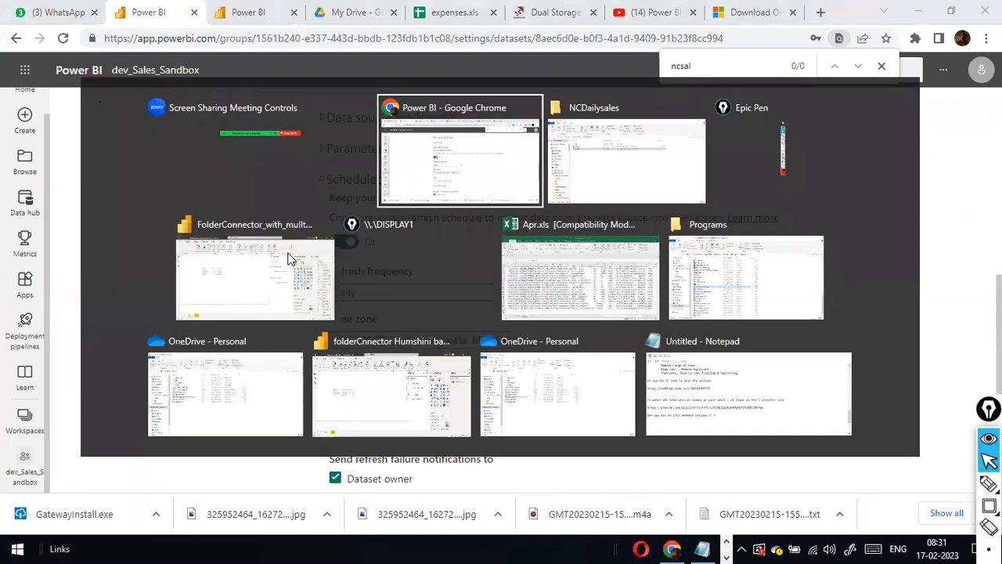
pyautogui.hotkey('alt', 'Tab')
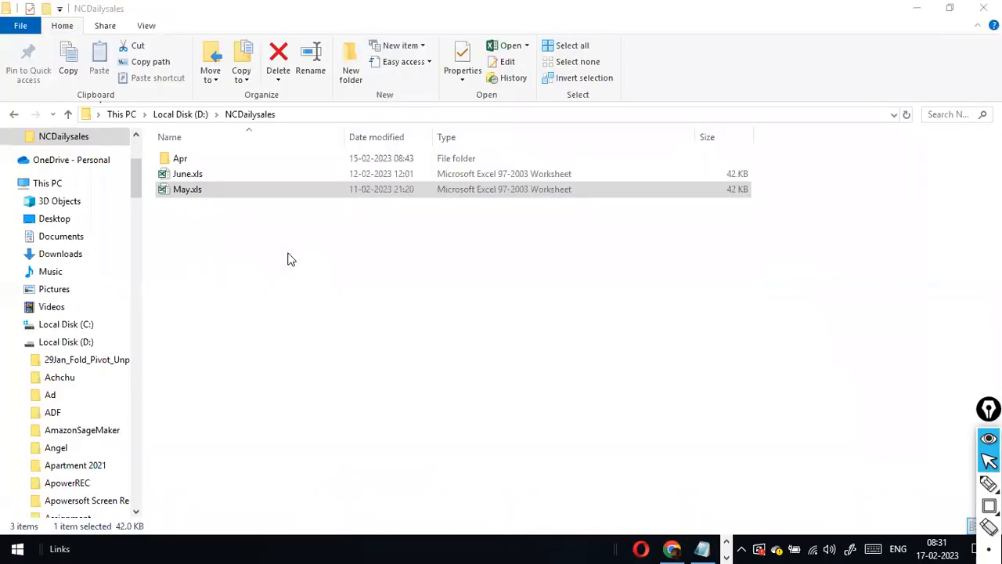
# Browse Local Disk (D:) to the stu folder and open Feb.csv.
pyautogui.click(68, 345)
pyautogui.click(69, 394)
pyautogui.scroll(-20, 69, 398)
pyautogui.scroll(-5, 69, 397)
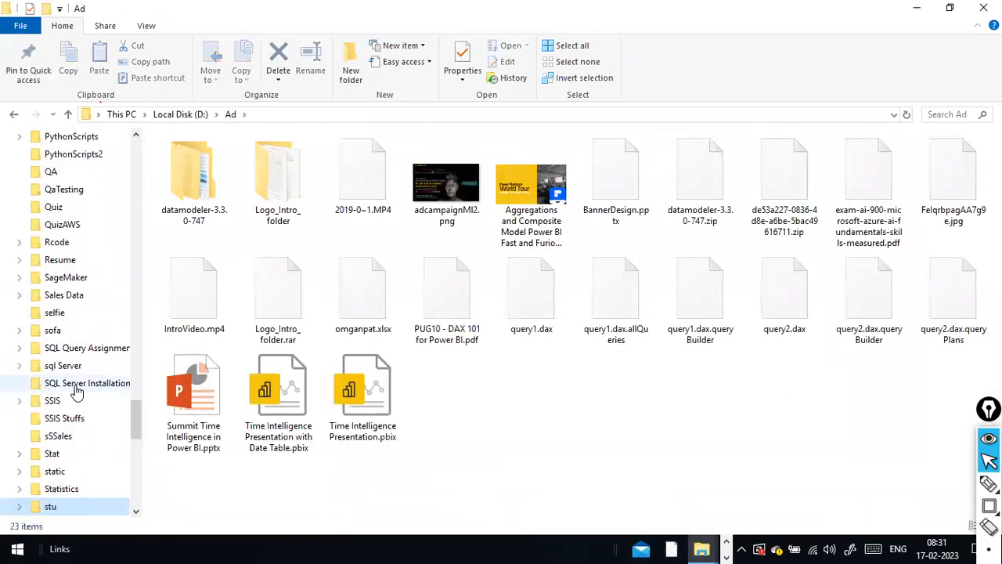
pyautogui.scroll(-1, 67, 459)
pyautogui.click(59, 459)
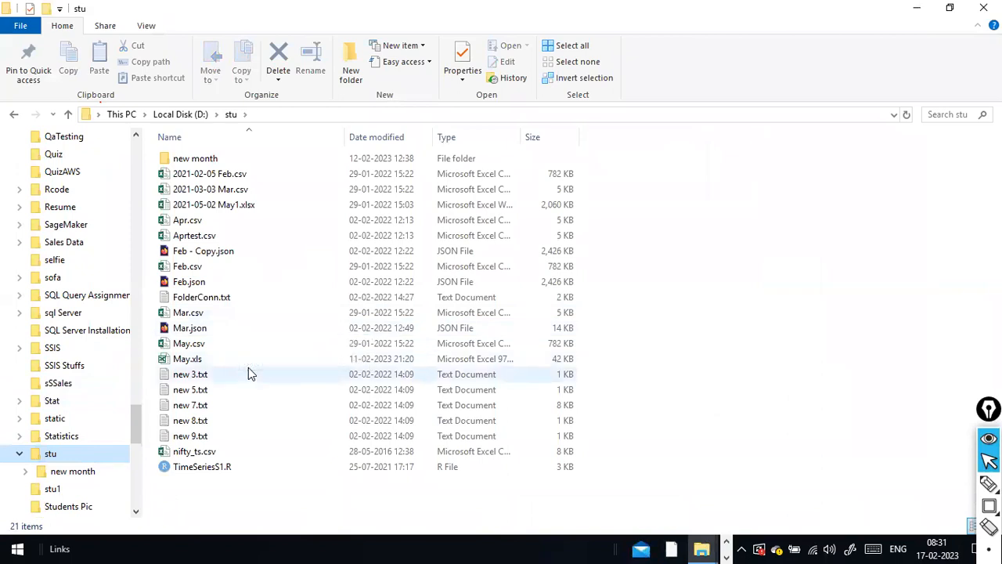
pyautogui.click(192, 271)
pyautogui.doubleClick(192, 270)
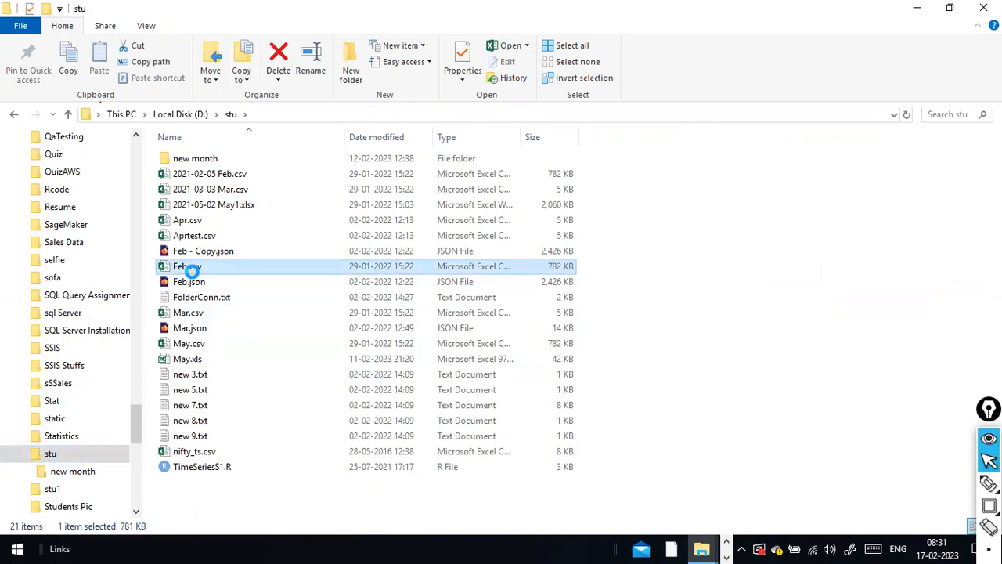
# Copy Feb.csv and head back to the NCDailysales folder.
pyautogui.rightClick(193, 270)
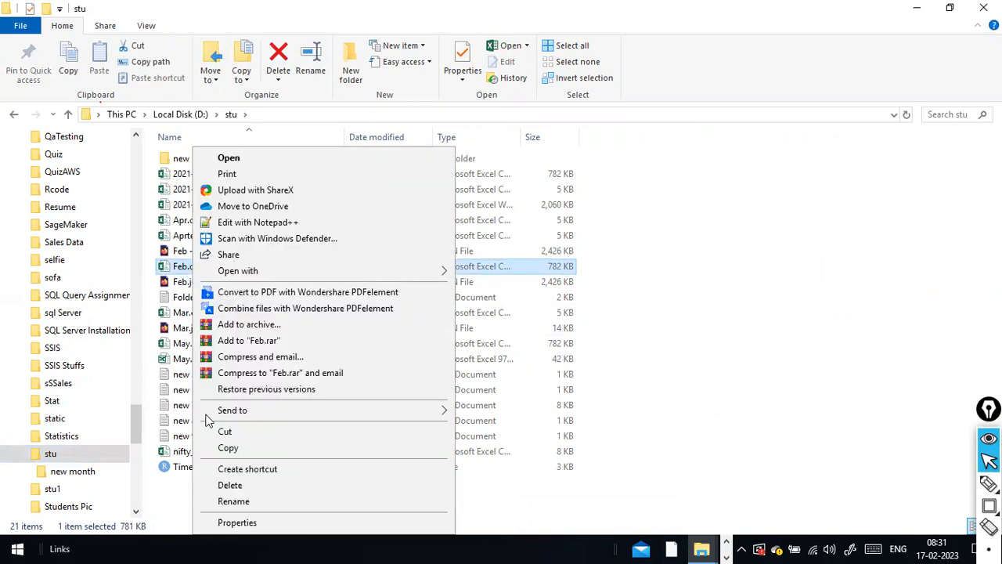
pyautogui.click(228, 453)
pyautogui.scroll(1, 45, 298)
pyautogui.scroll(8, 44, 286)
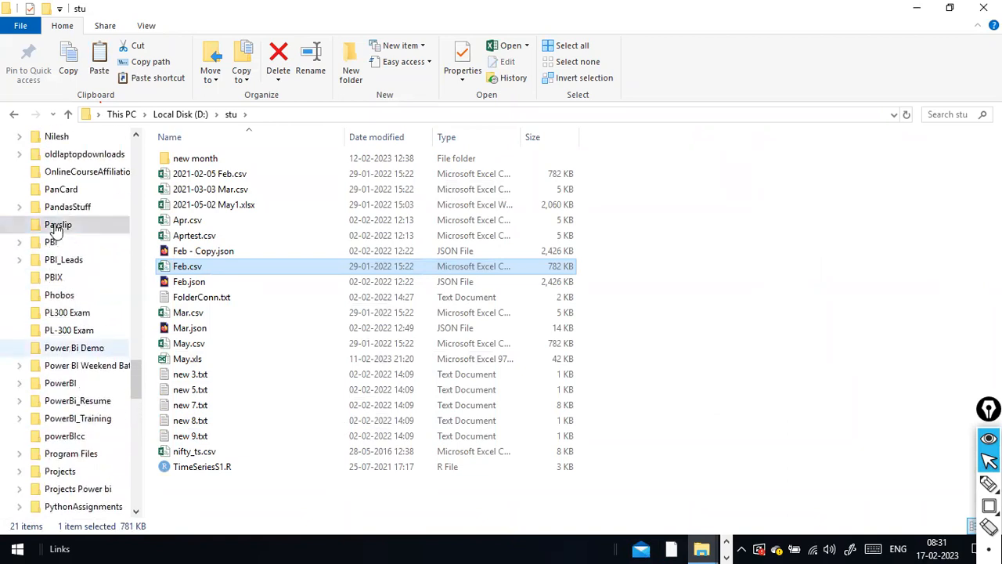
pyautogui.click(57, 225)
pyautogui.scroll(10, 55, 229)
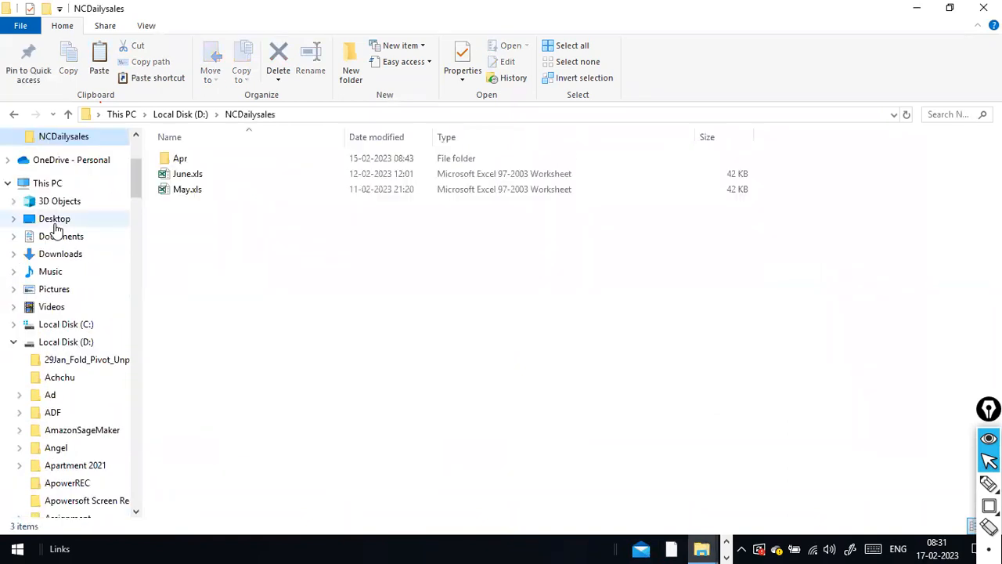
# Paste Feb.csv into NCDailysales and save it as Feb.xls in Excel 97-2003 Workbook format.
pyautogui.hotkey('ctrl', 'v')
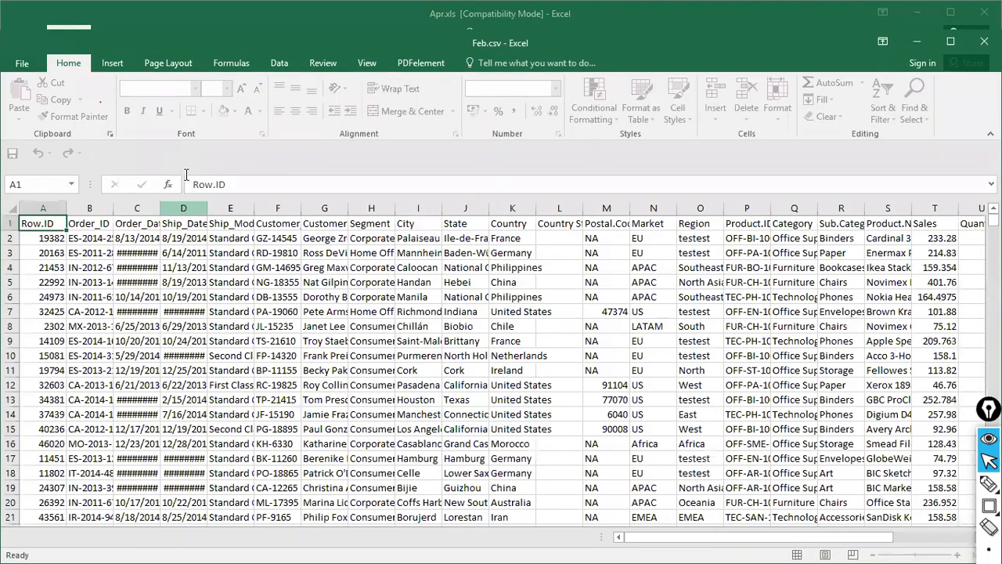
pyautogui.click(18, 65)
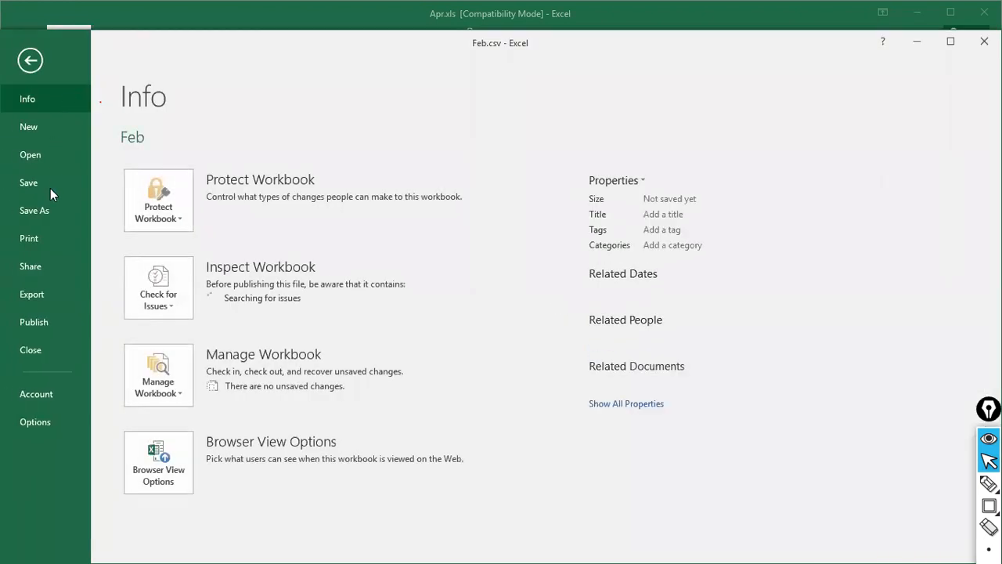
pyautogui.click(50, 216)
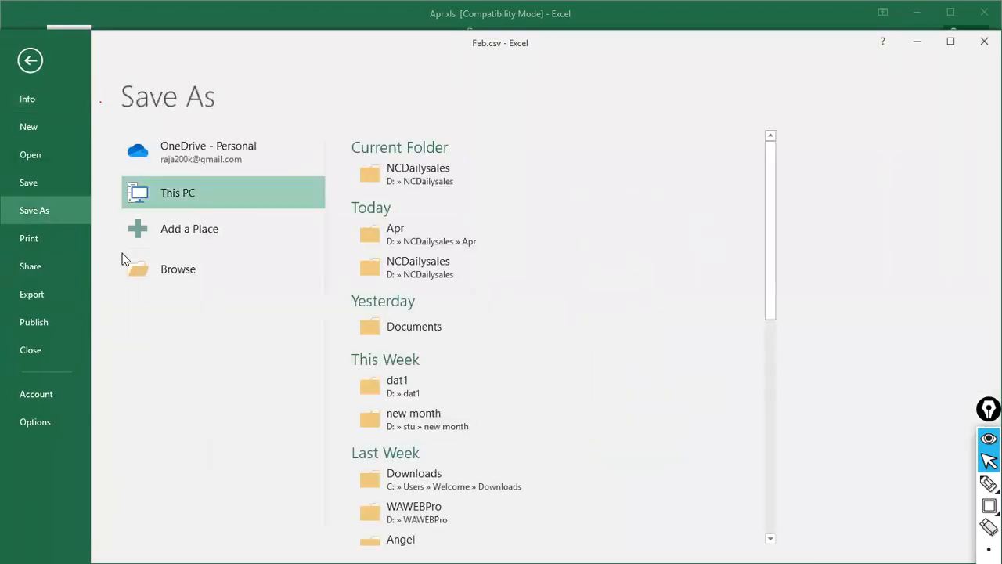
pyautogui.click(186, 270)
pyautogui.click(187, 270)
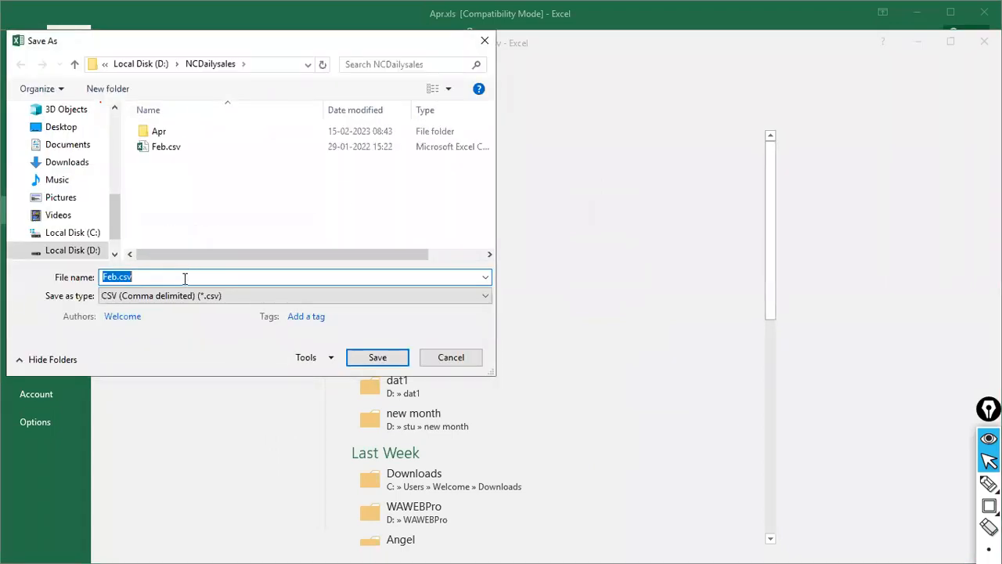
pyautogui.click(485, 281)
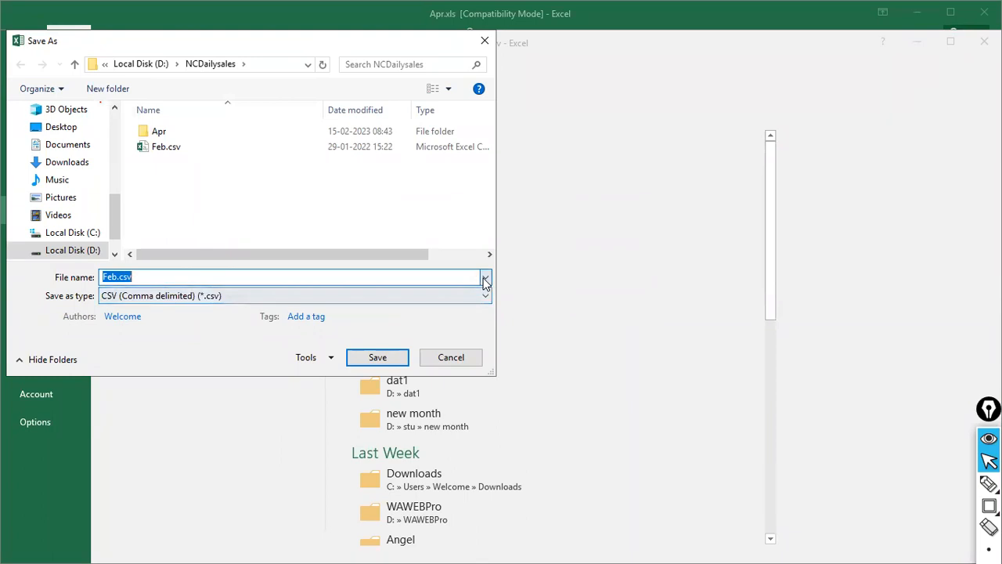
pyautogui.click(273, 289)
pyautogui.click(270, 294)
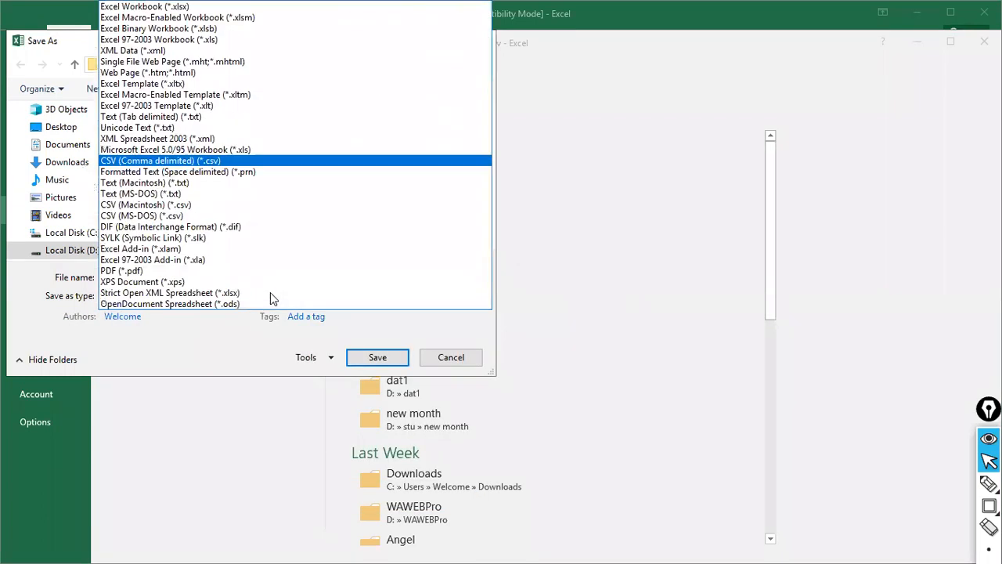
pyautogui.click(244, 38)
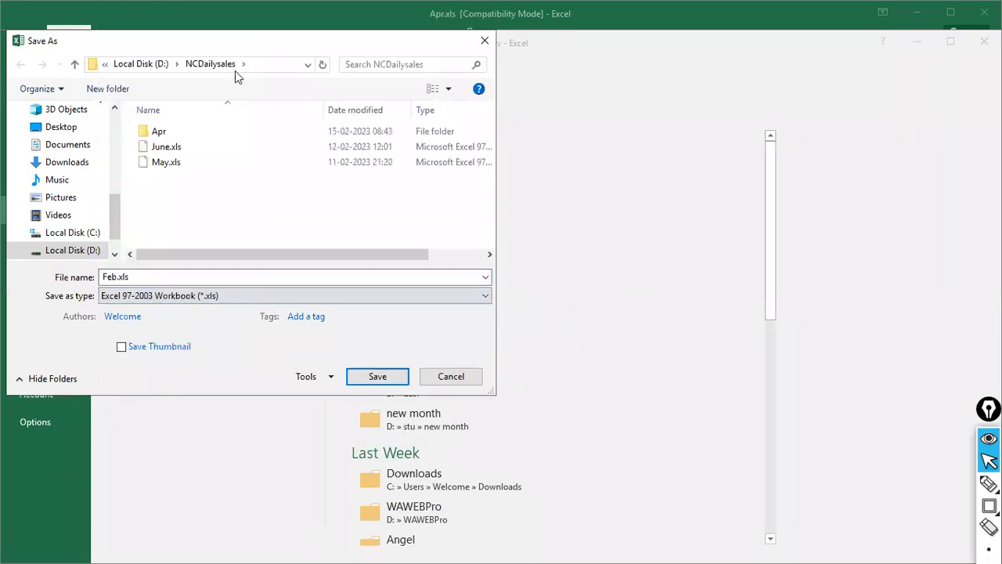
pyautogui.click(368, 377)
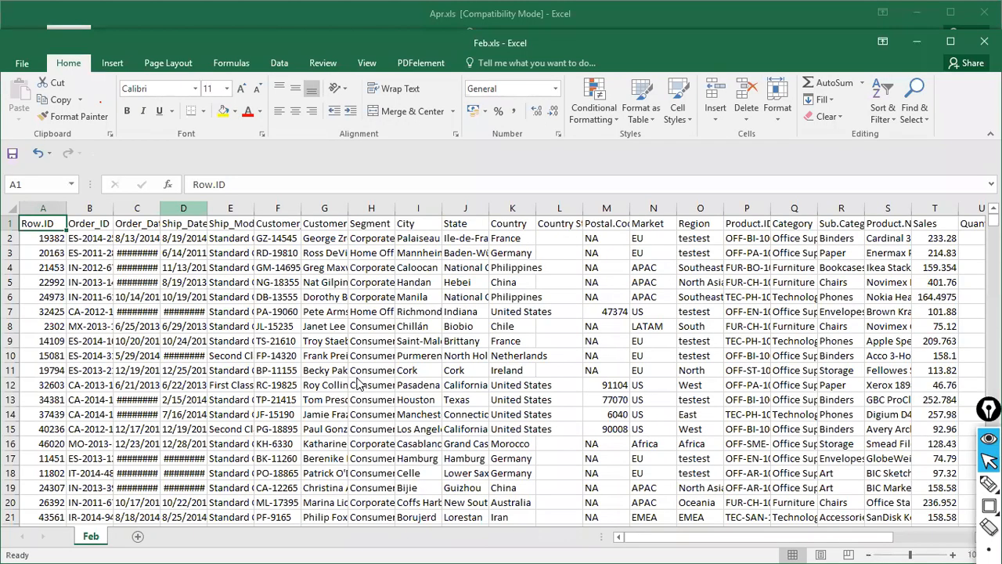
# Close the Feb.xls and Apr.xls workbooks and permanently delete Feb.csv with Shift+Delete.
pyautogui.hotkey('ctrl', 'w')
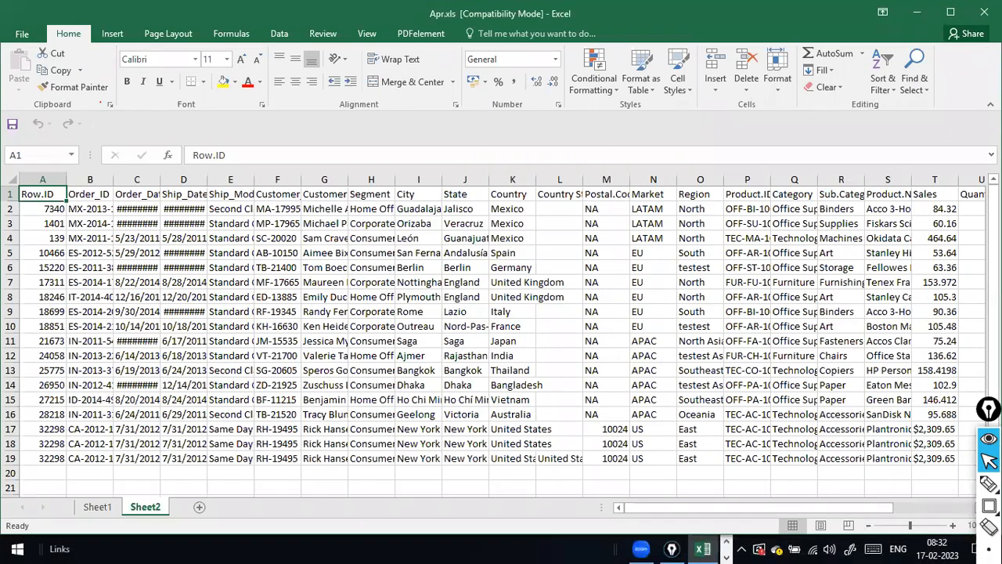
pyautogui.click(985, 12)
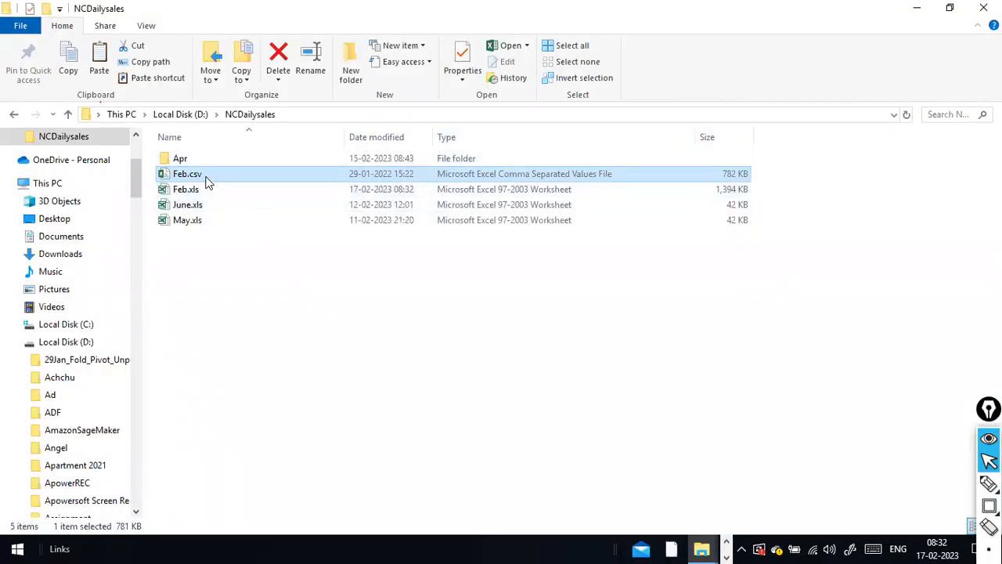
pyautogui.press('F2')
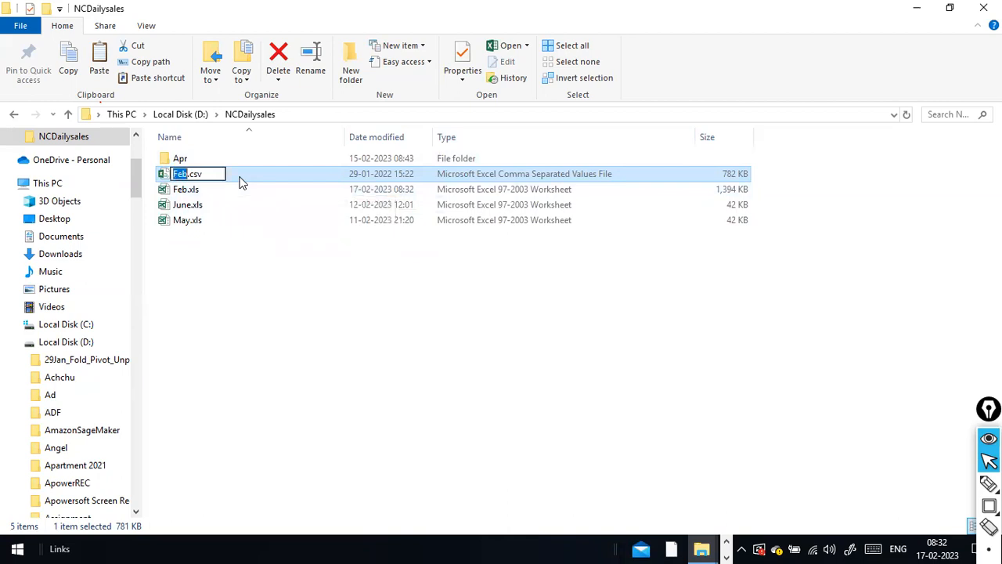
pyautogui.press('Escape')
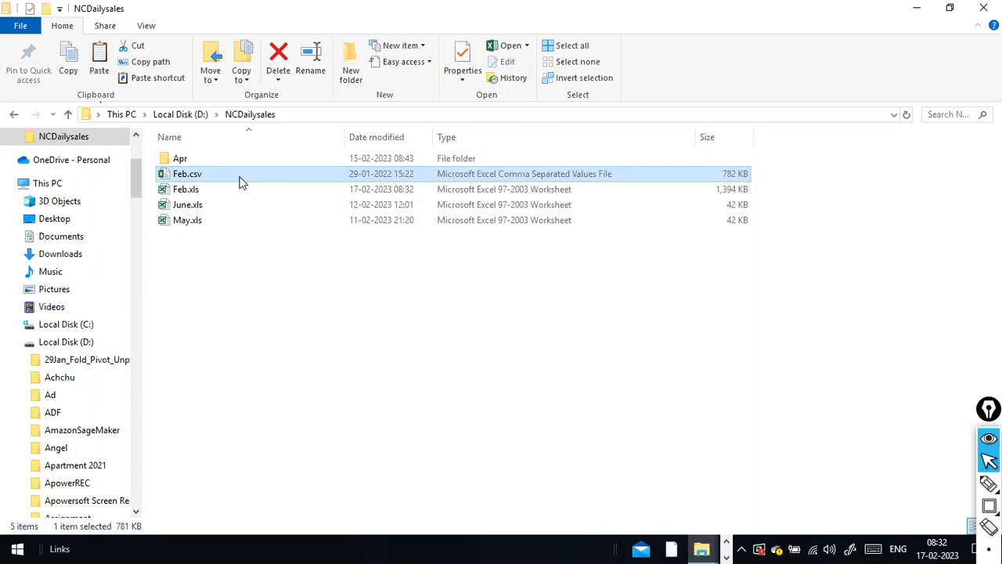
pyautogui.hotkey('shift', 'Delete')
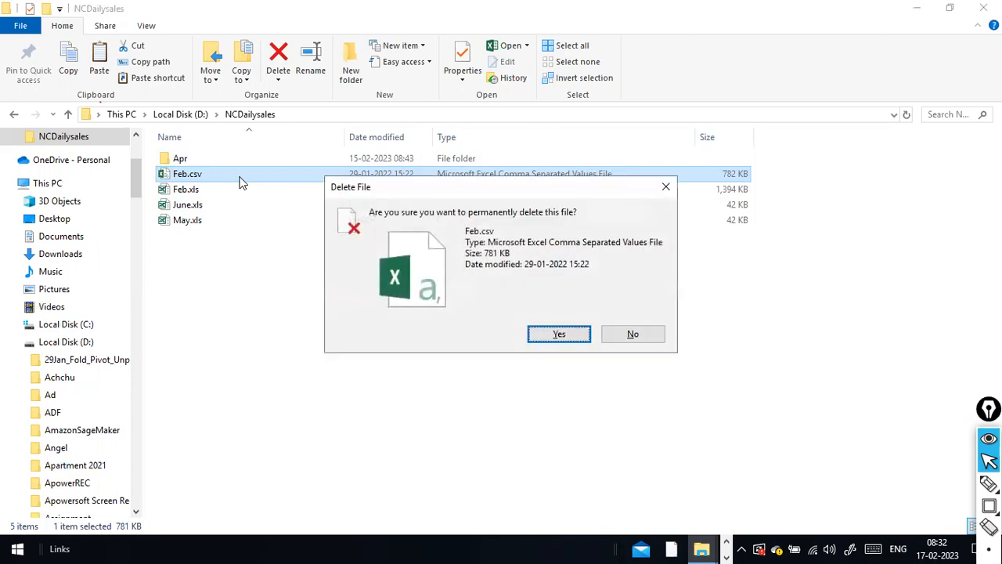
pyautogui.press('Return')
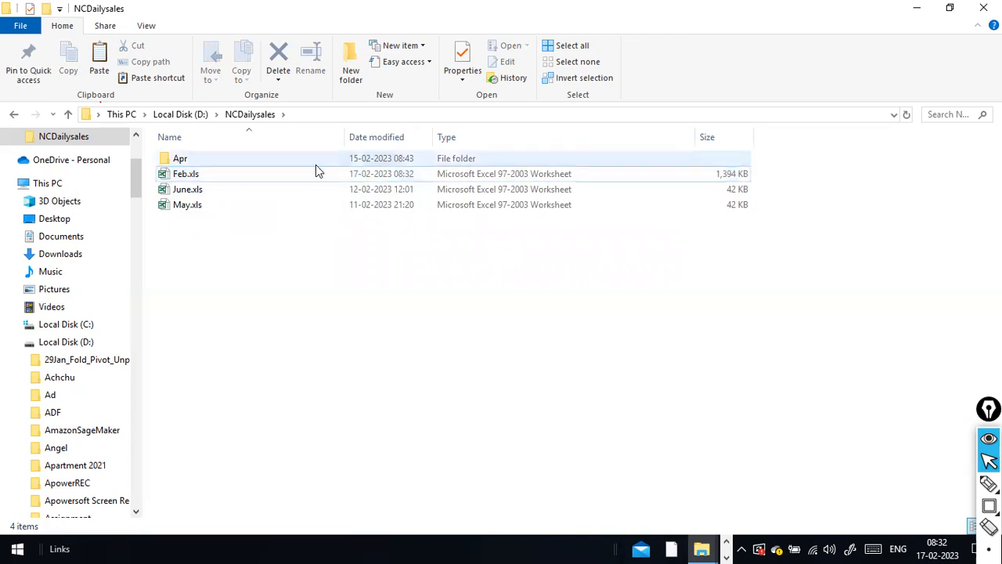
pyautogui.click(167, 174)
pyautogui.doubleClick(167, 173)
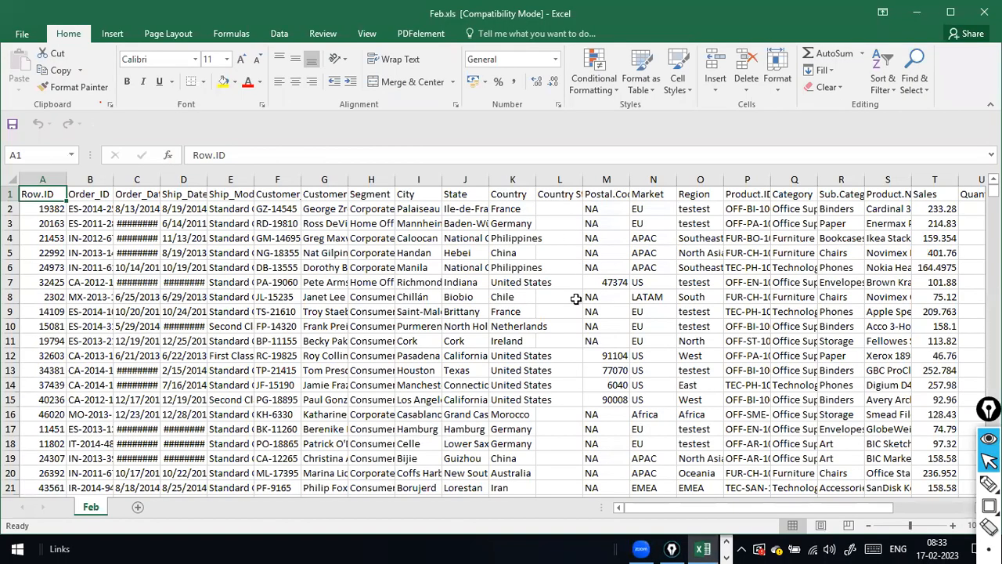
pyautogui.moveTo(649, 514); pyautogui.dragTo(470, 437)
pyautogui.moveTo(724, 508); pyautogui.dragTo(501, 435)
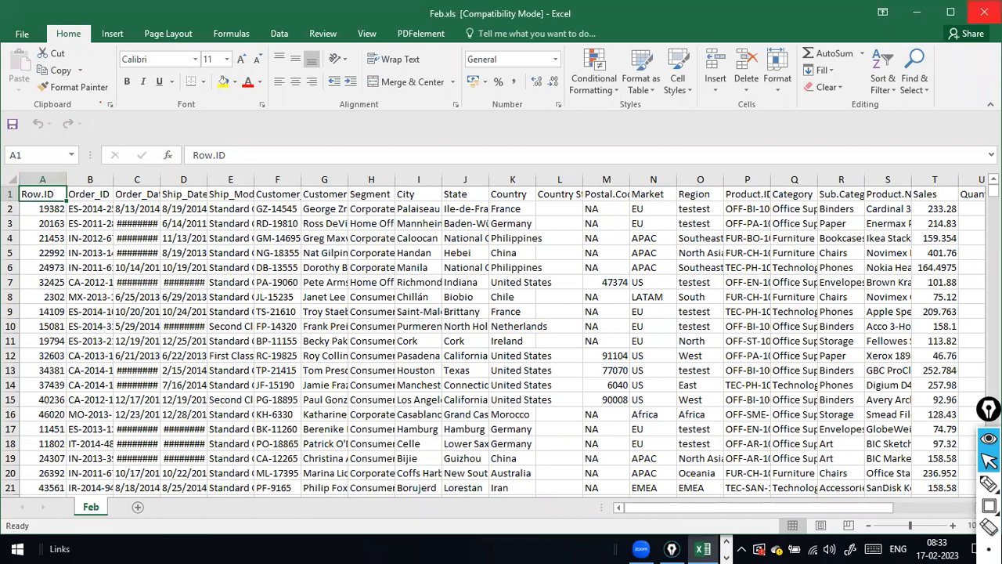
pyautogui.click(984, 12)
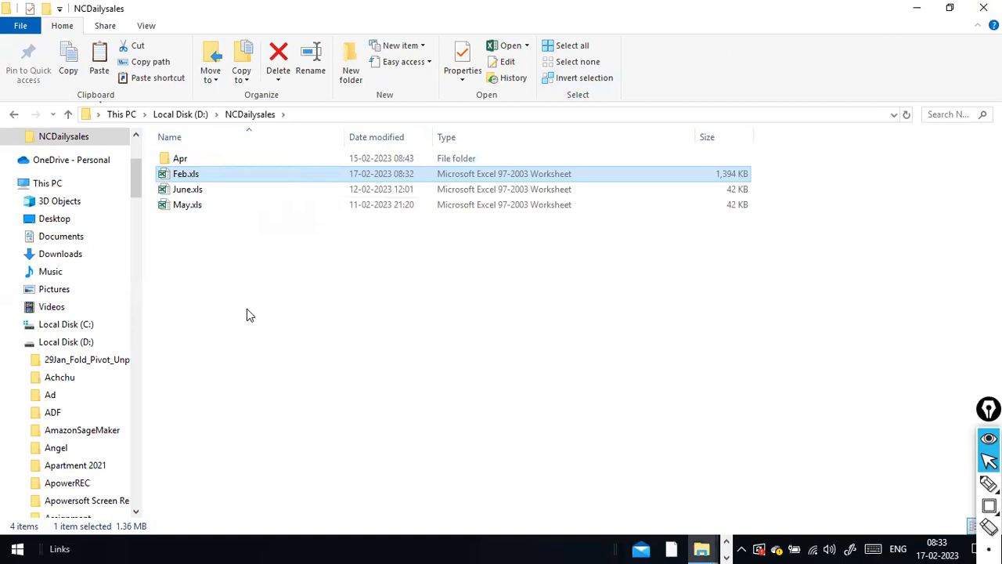
# Reopen Feb.xls, then return to the Power BI refresh settings page.
pyautogui.doubleClick(242, 179)
pyautogui.hotkey('alt', 'Tab')
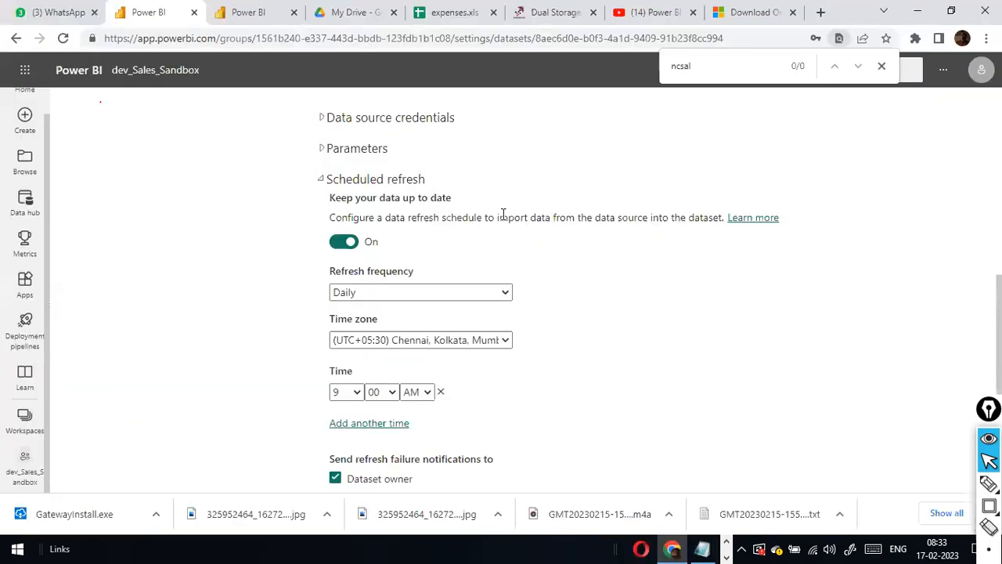
pyautogui.scroll(-2, 675, 249)
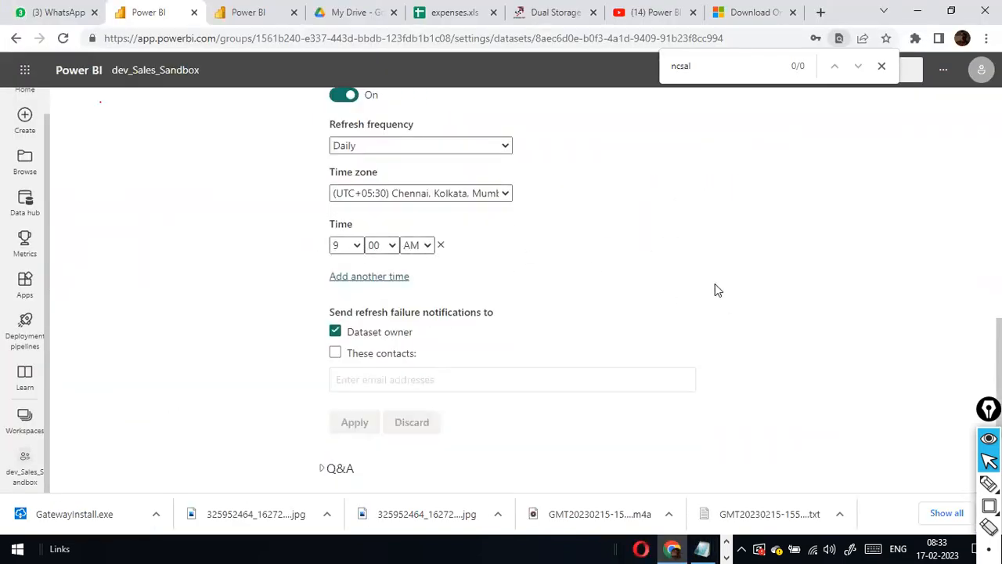
pyautogui.scroll(4, 715, 284)
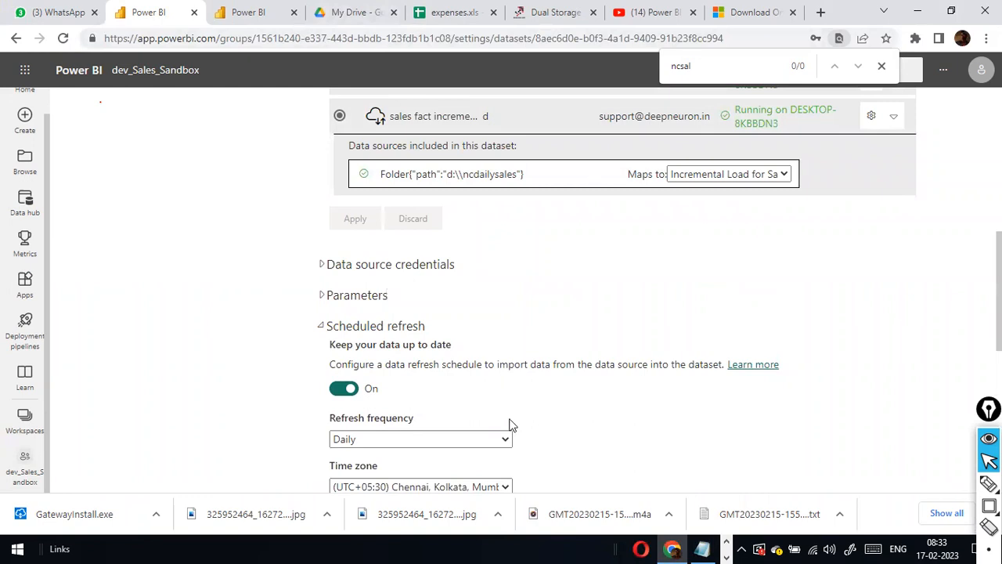
# Load app.powerbi.com in the workspace browser tab.
pyautogui.click(267, 14)
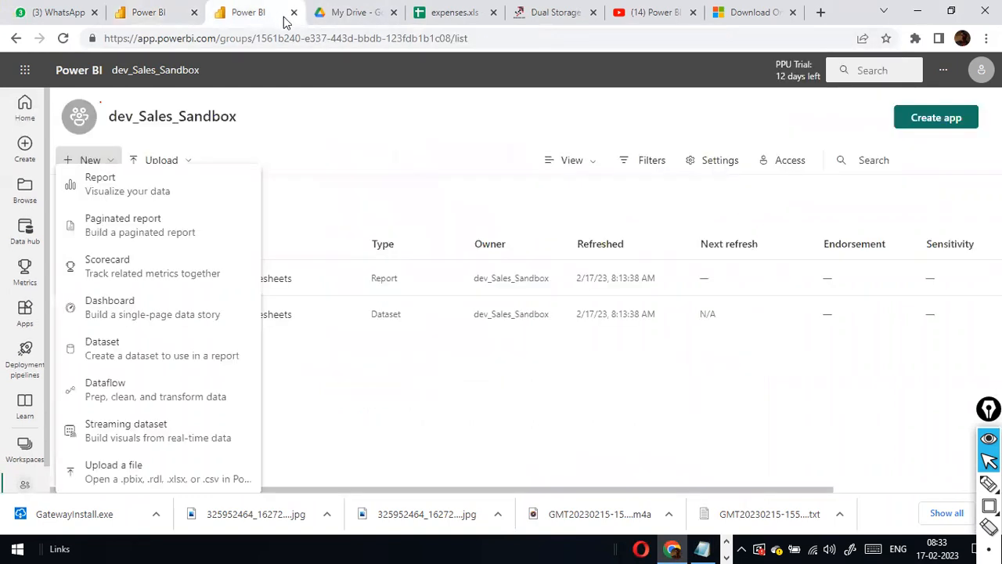
pyautogui.click(345, 17)
pyautogui.click(252, 13)
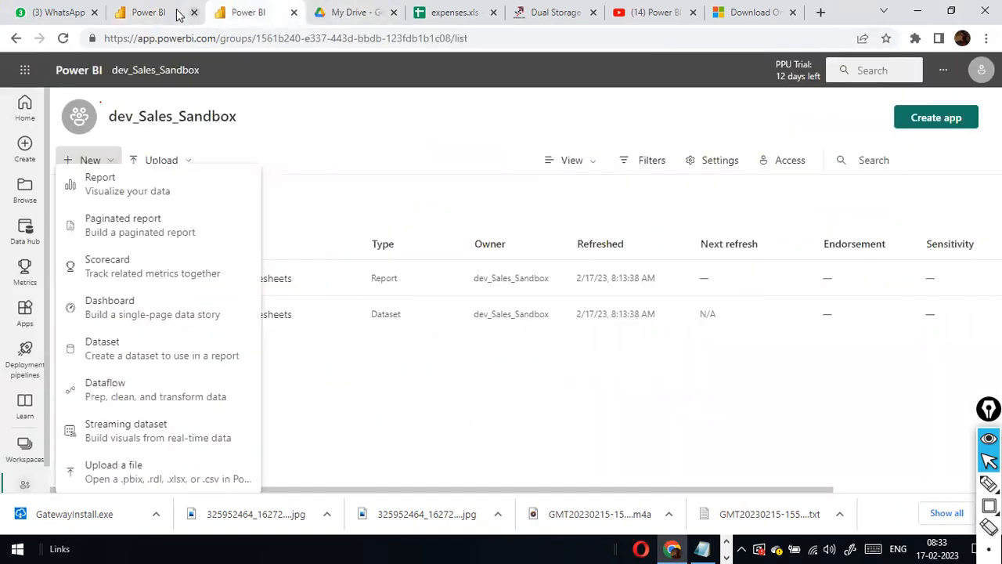
pyautogui.click(166, 14)
pyautogui.click(261, 12)
pyautogui.click(239, 39)
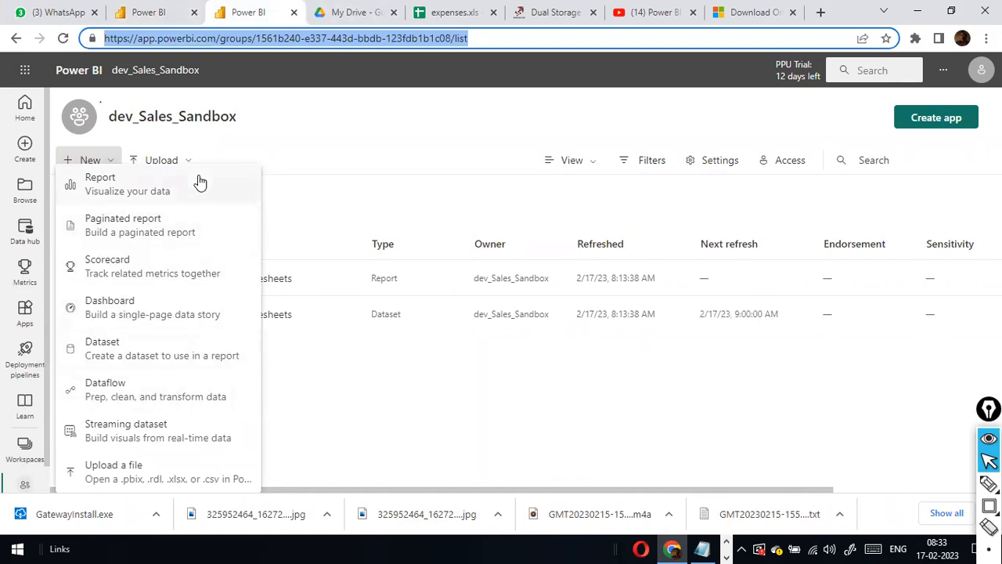
pyautogui.write('app')
pyautogui.press('Return')
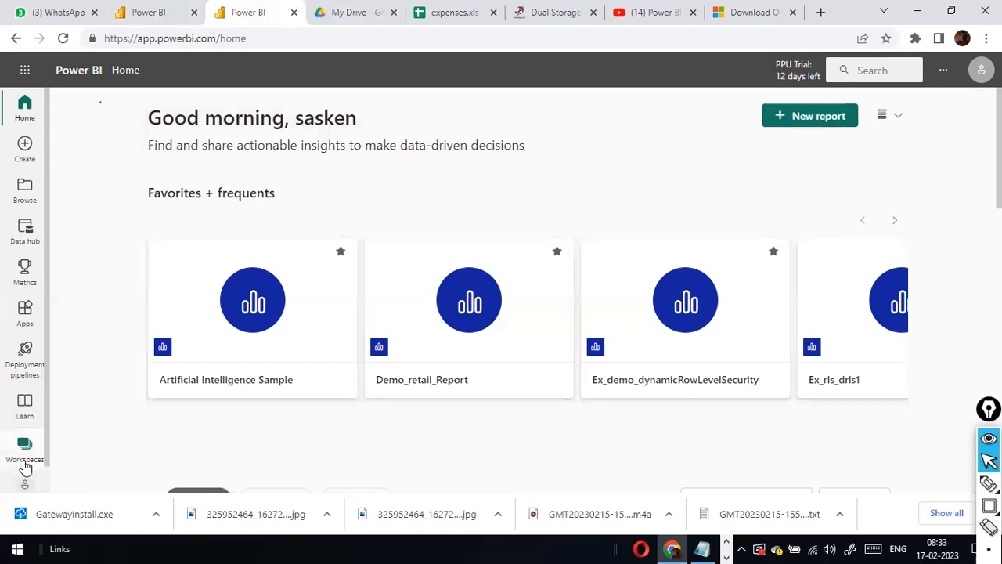
# Open the FolderConnector_with_mulltiplesheets report from dev_Sales_Sandbox and refresh its visuals.
pyautogui.click(25, 467)
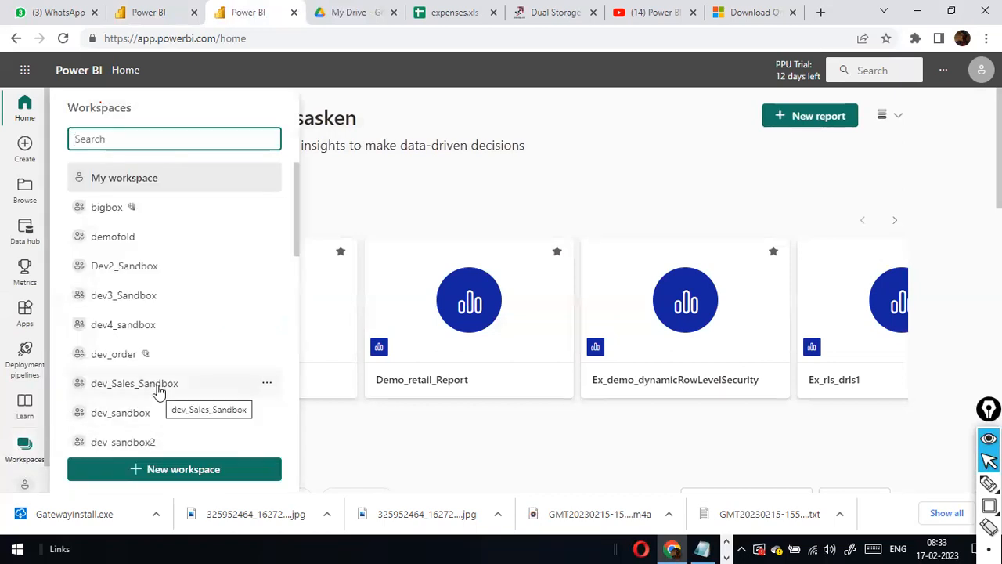
pyautogui.click(134, 383)
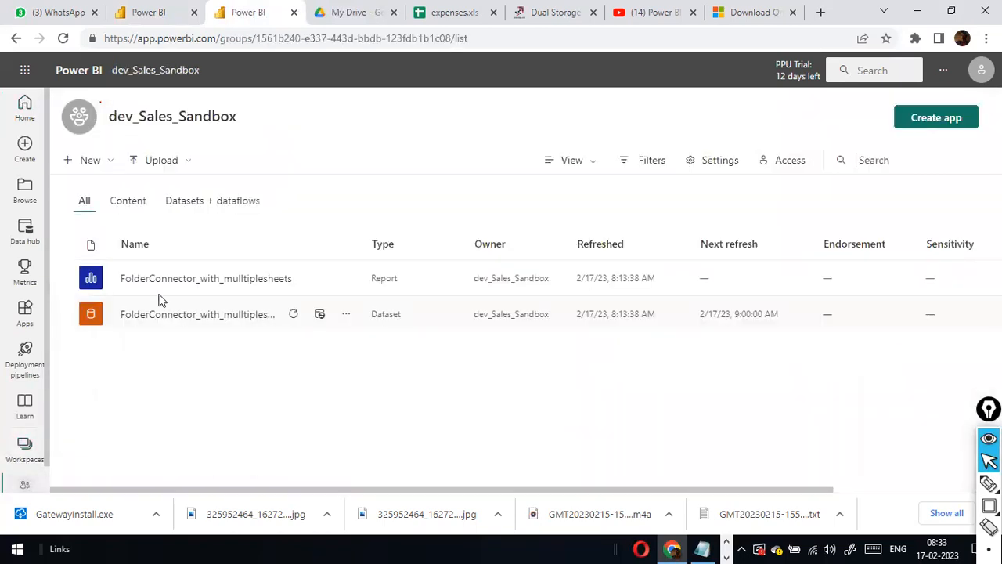
pyautogui.click(193, 286)
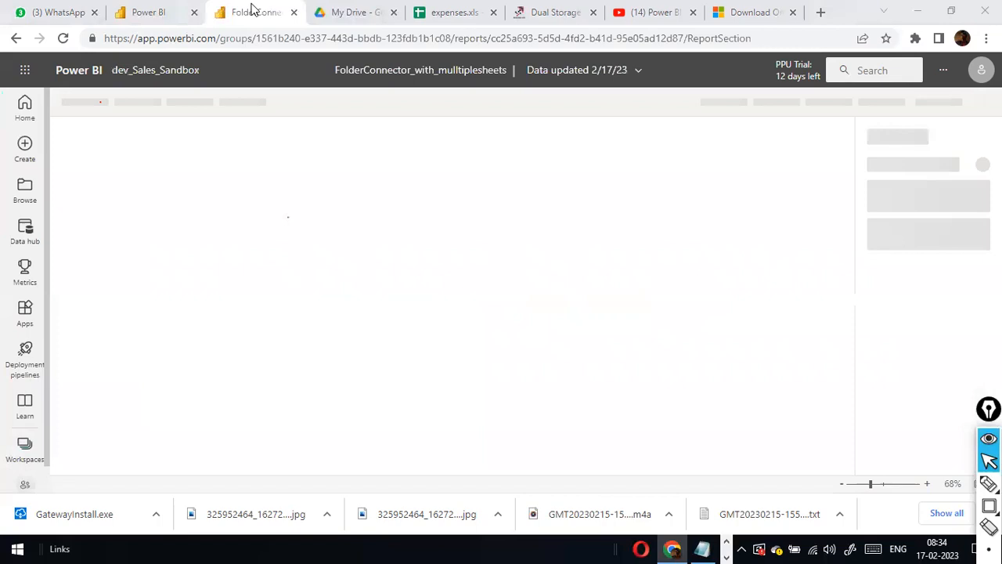
pyautogui.click(632, 352)
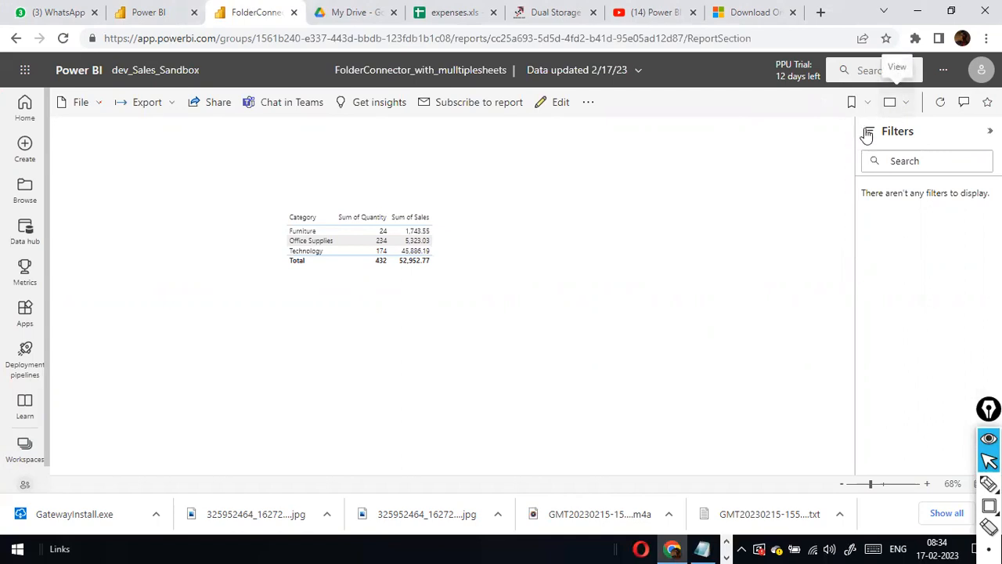
pyautogui.click(940, 106)
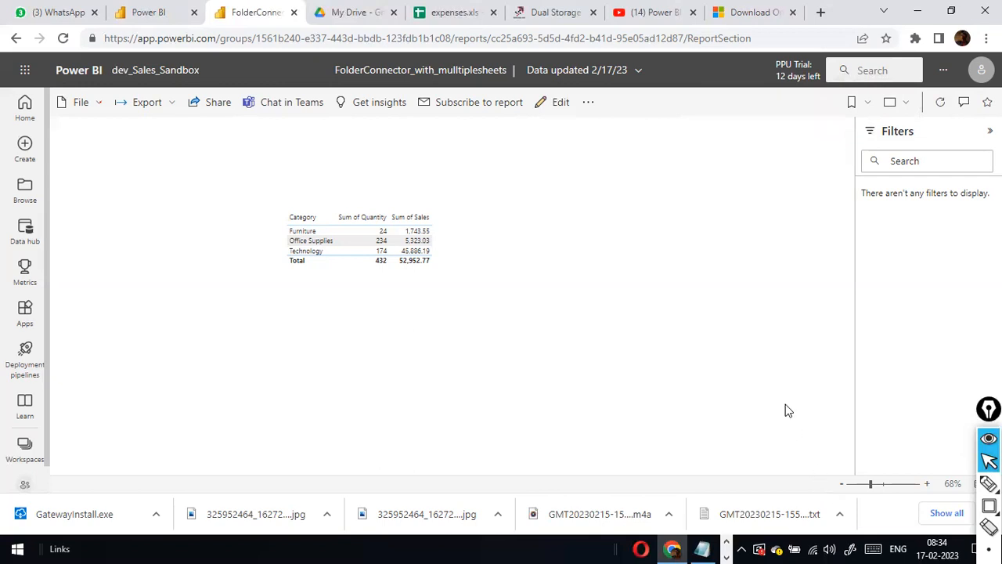
pyautogui.hotkey('alt', 'Tab')
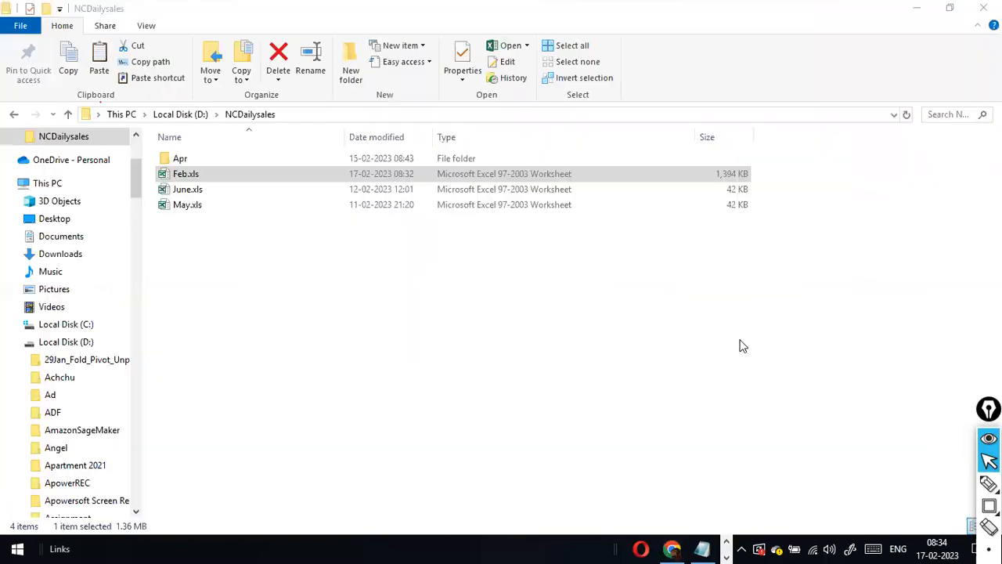
# Refresh the report visuals twice and confirm totals of 432 quantity and 52,952.77 sales.
pyautogui.hotkey('alt', 'Tab')
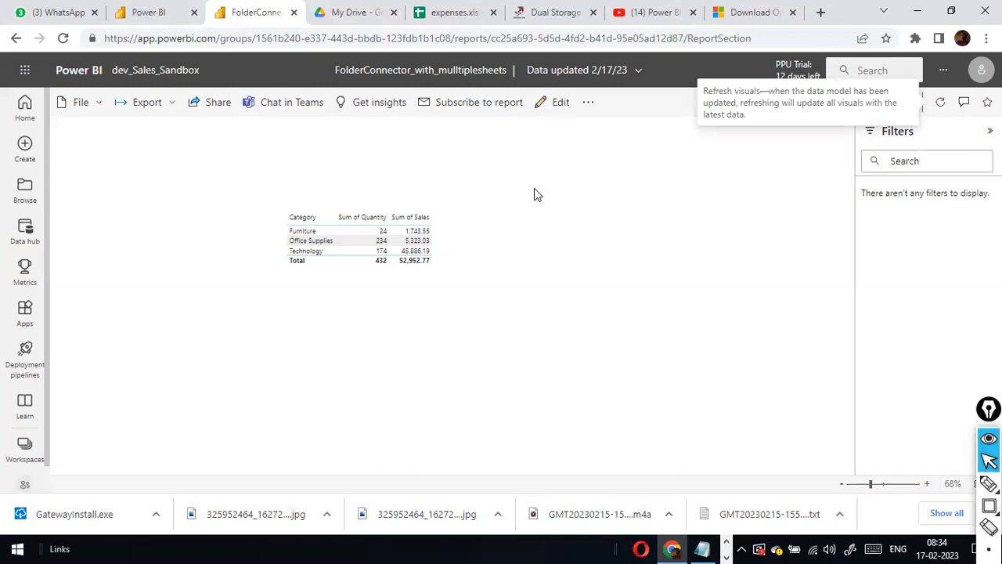
pyautogui.hotkey('alt', 'Tab')
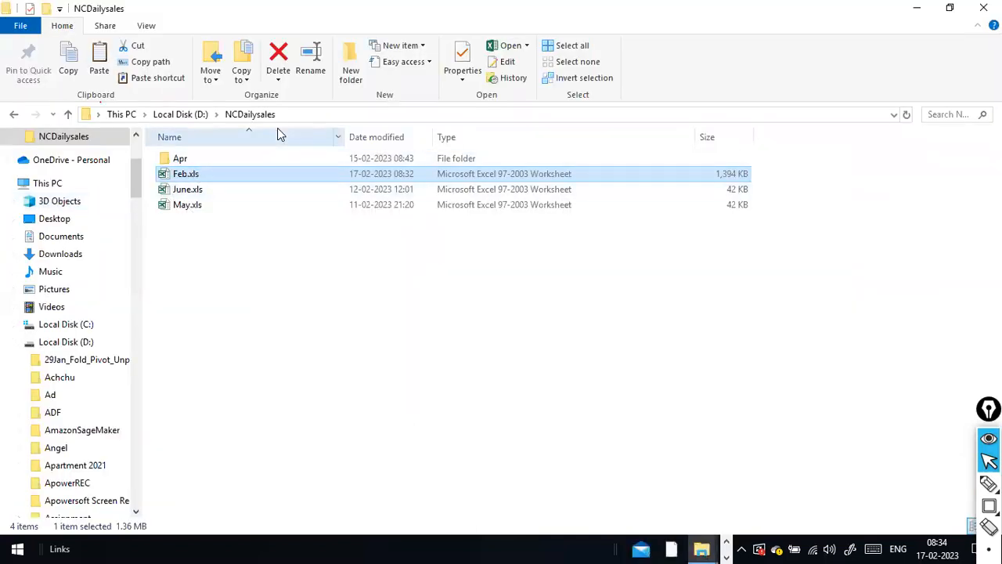
pyautogui.hotkey('alt', 'Tab')
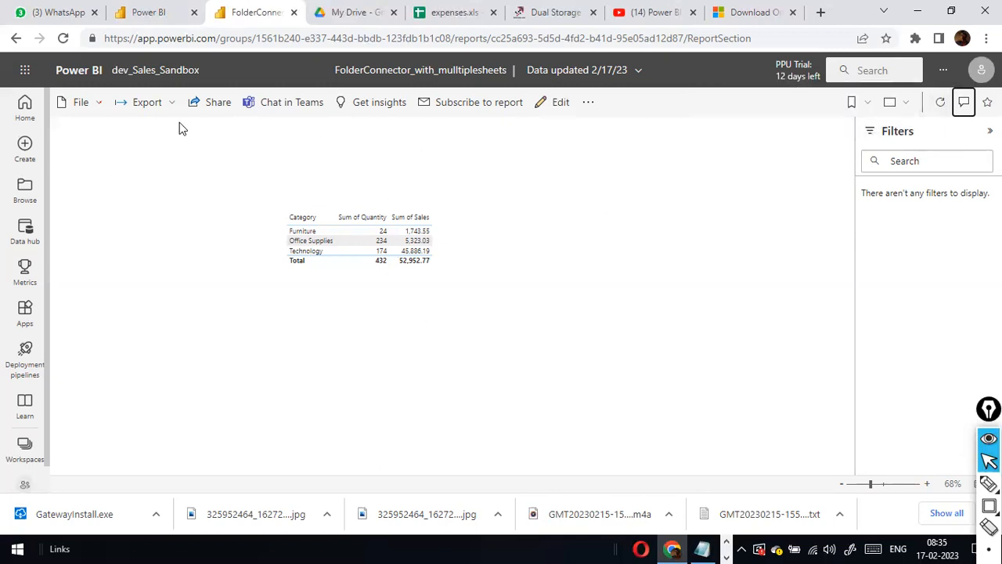
pyautogui.click(941, 107)
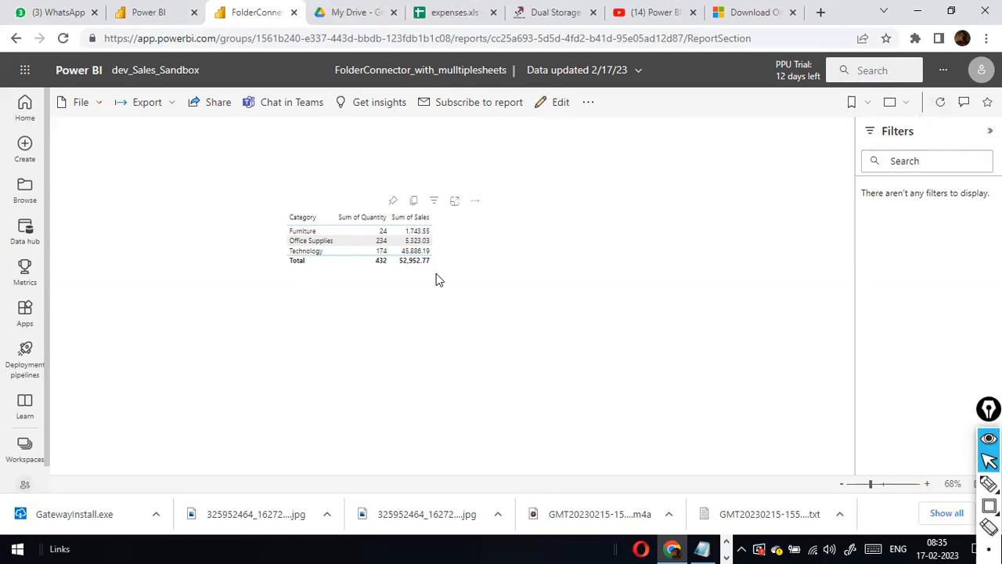
pyautogui.click(939, 112)
pyautogui.click(168, 17)
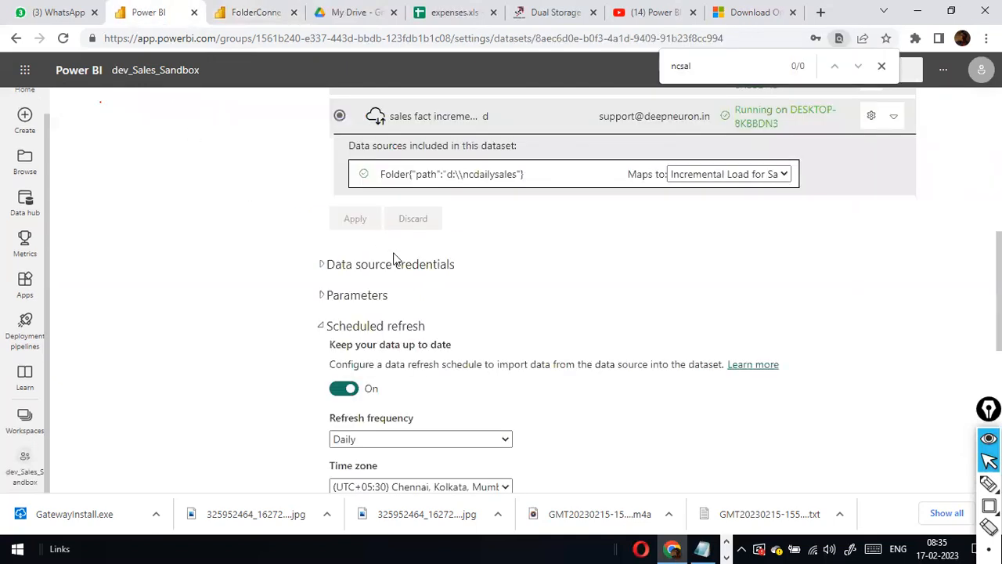
pyautogui.click(257, 13)
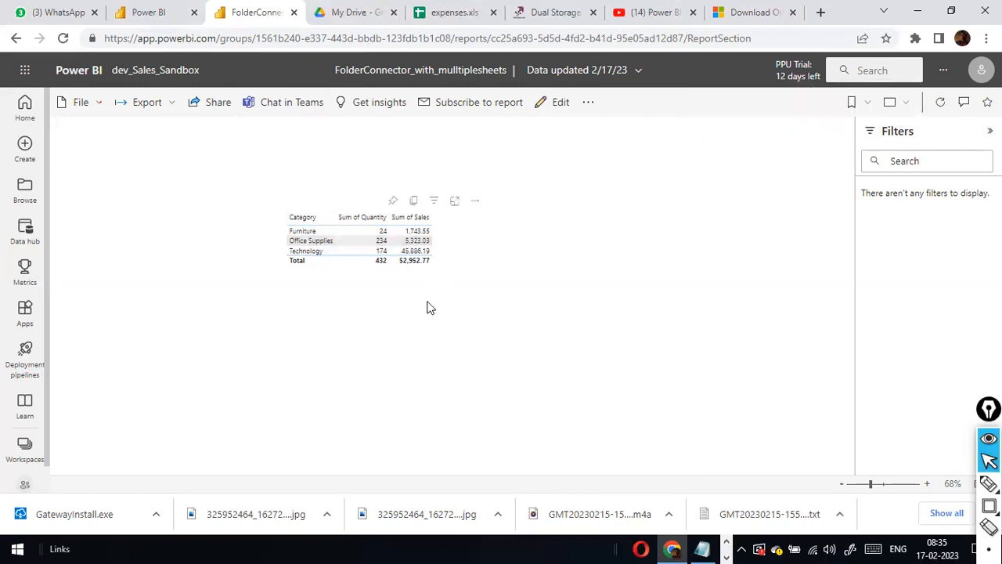
pyautogui.hotkey('alt', 'Tab')
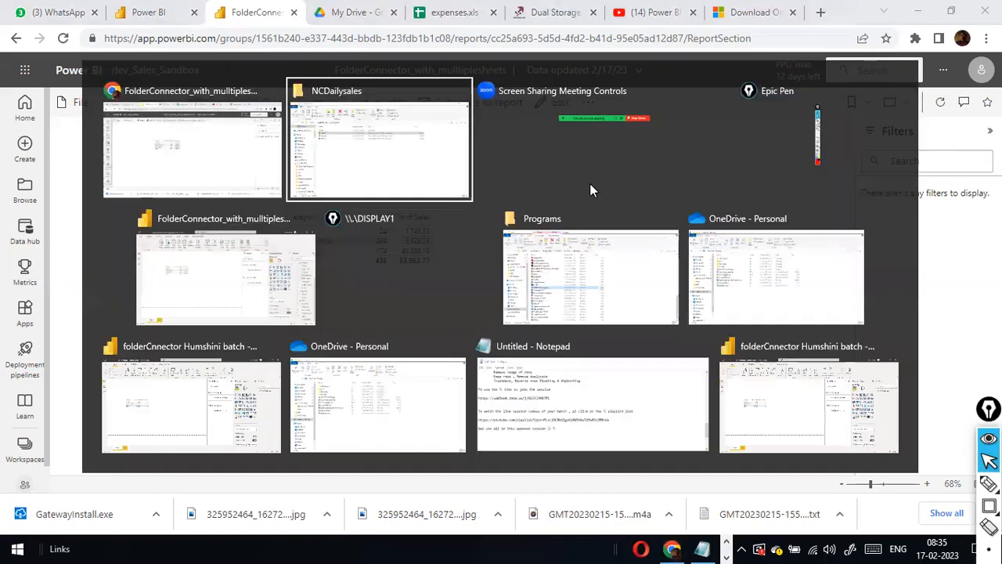
pyautogui.hotkey('alt', 'Tab')
pyautogui.click(589, 184)
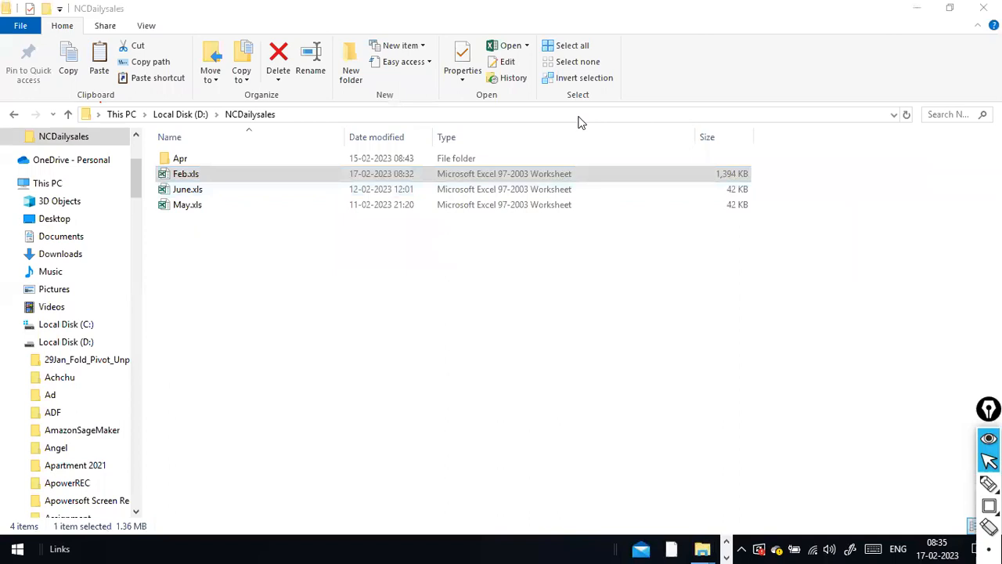
pyautogui.hotkey('alt', 'Tab')
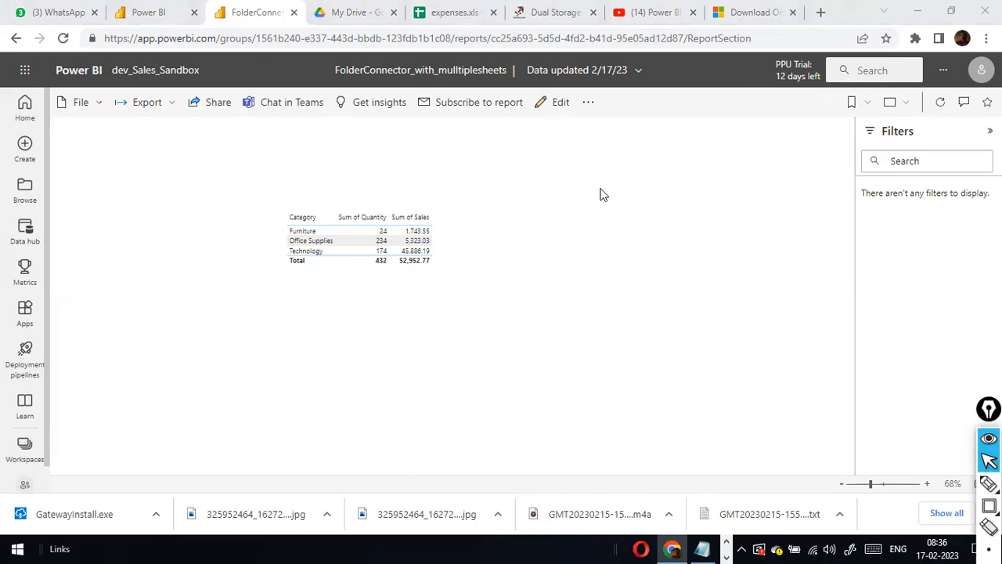
pyautogui.hotkey('alt', 'Tab')
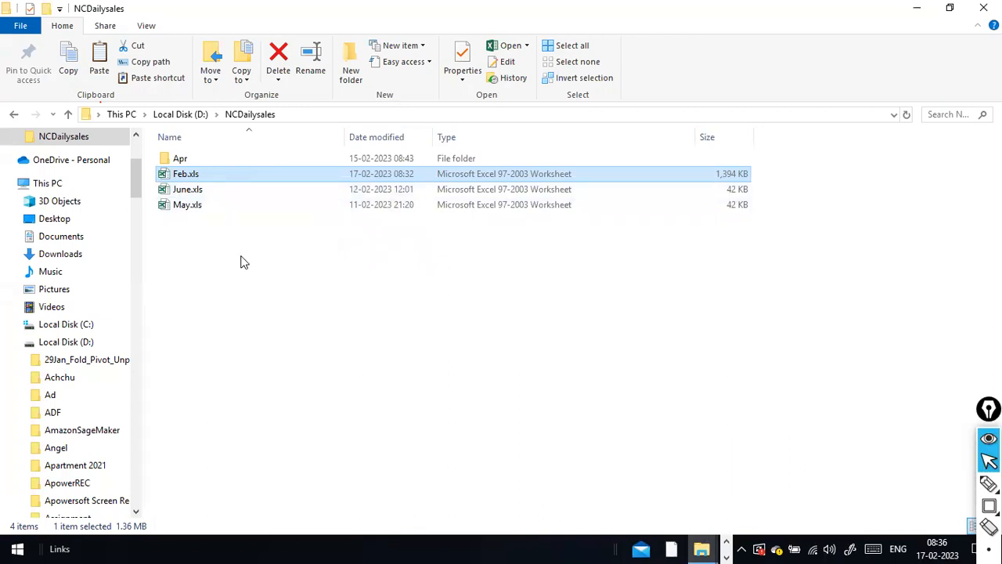
pyautogui.hotkey('alt', 'Tab')
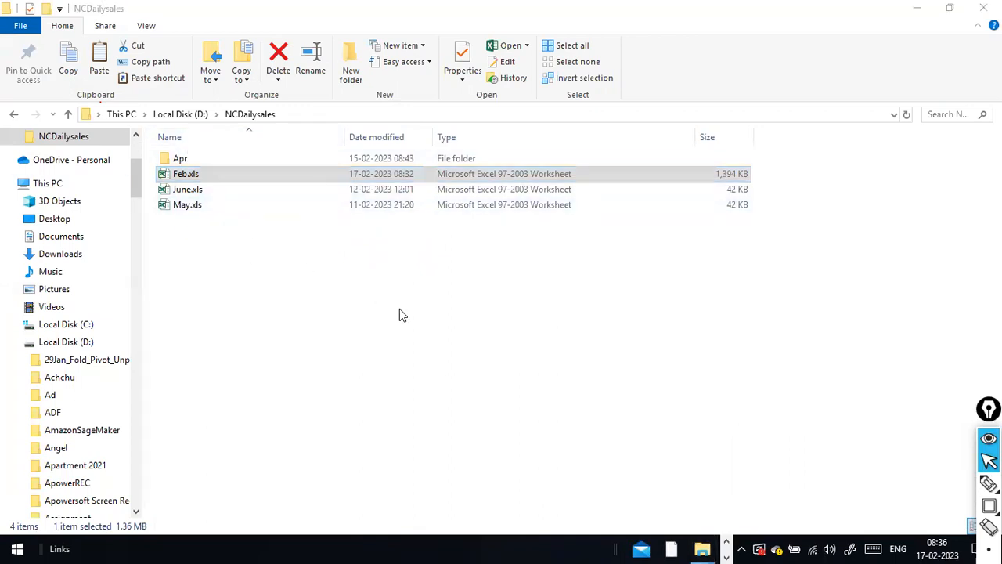
pyautogui.hotkey('alt', 'Tab')
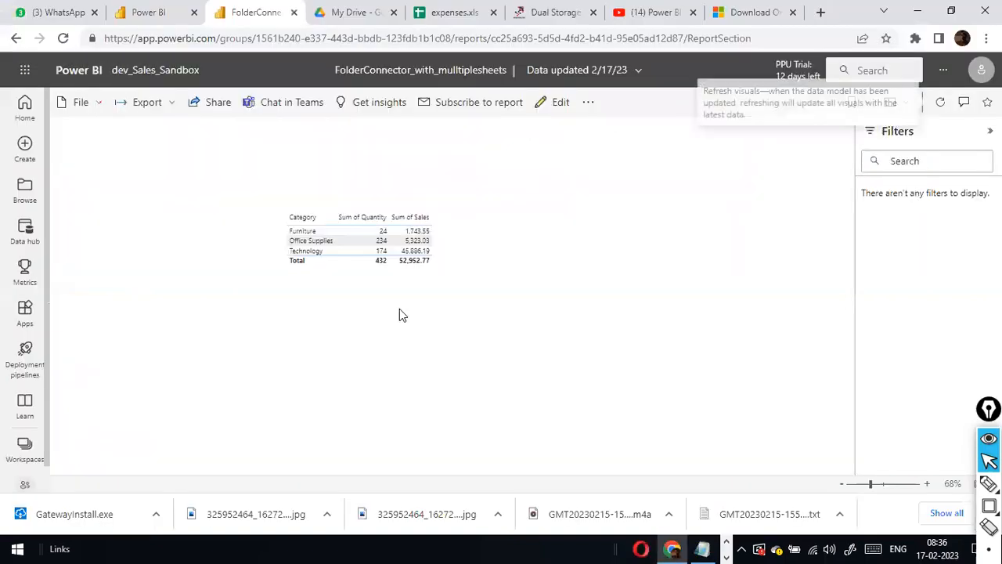